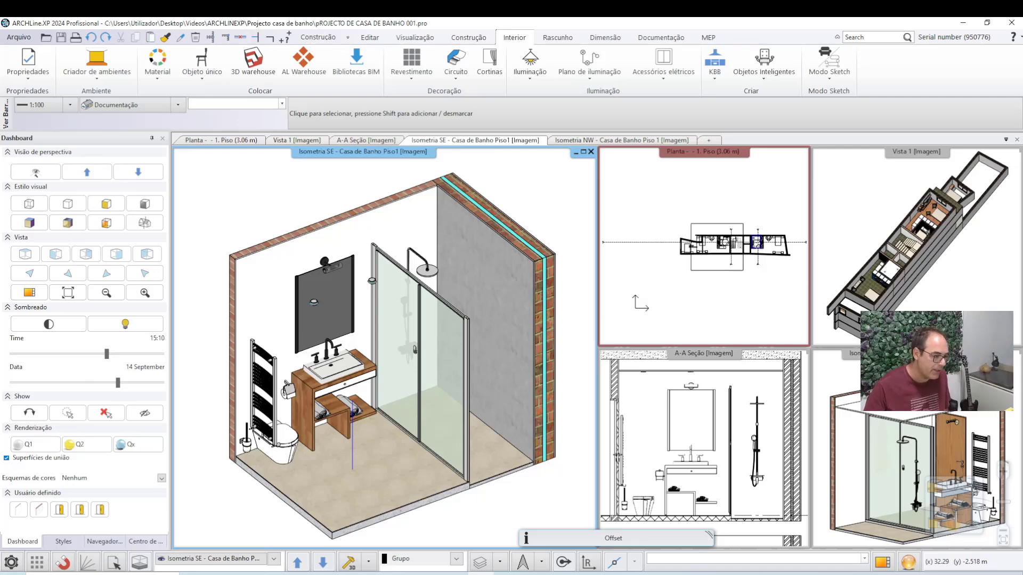
Orbit and zoom the bathroom model to face the shower corner and floor.
middle_click_drag(504, 417, 478, 396, "shift")
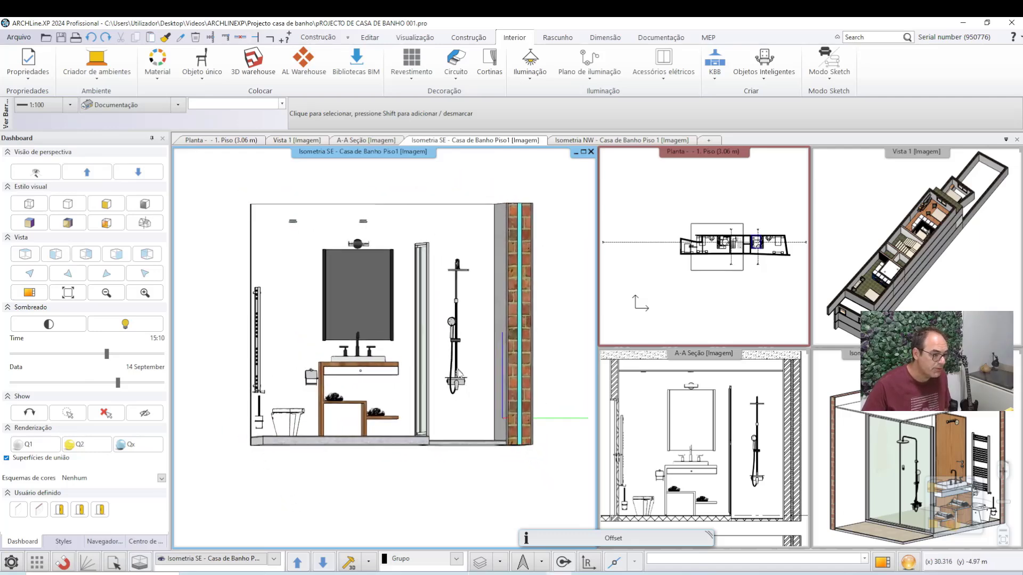
scroll(364, 474, "up", 3)
middle_click_drag(367, 473, 441, 421)
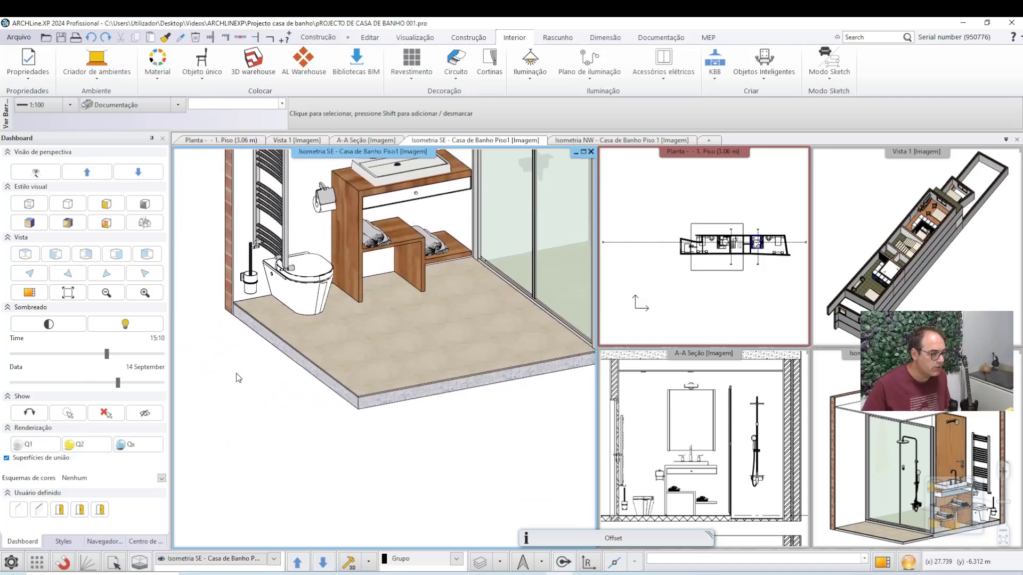
middle_click_drag(488, 344, 393, 369)
scroll(397, 357, "up", 4)
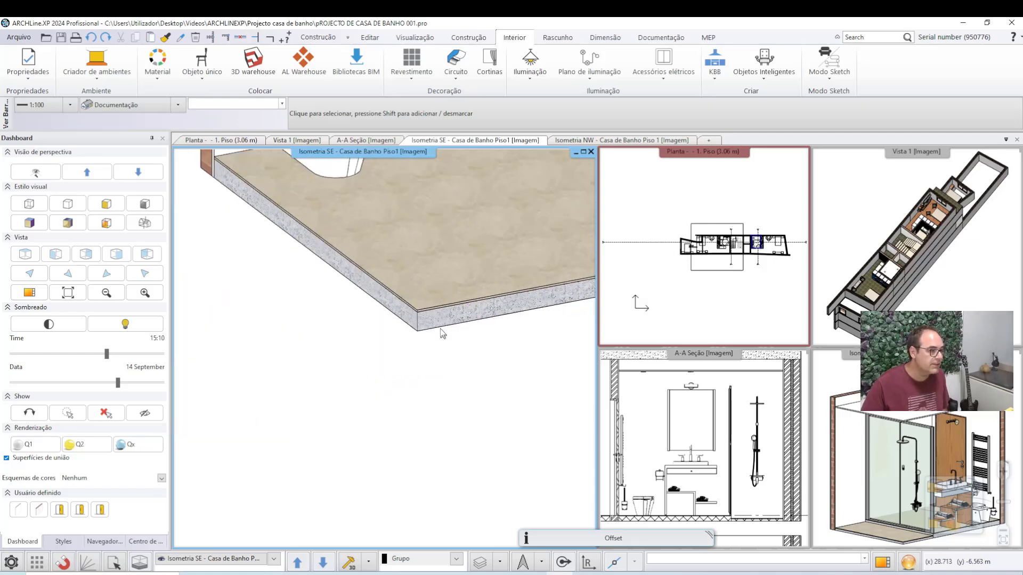
scroll(405, 314, "down", 3)
scroll(394, 325, "down", 2)
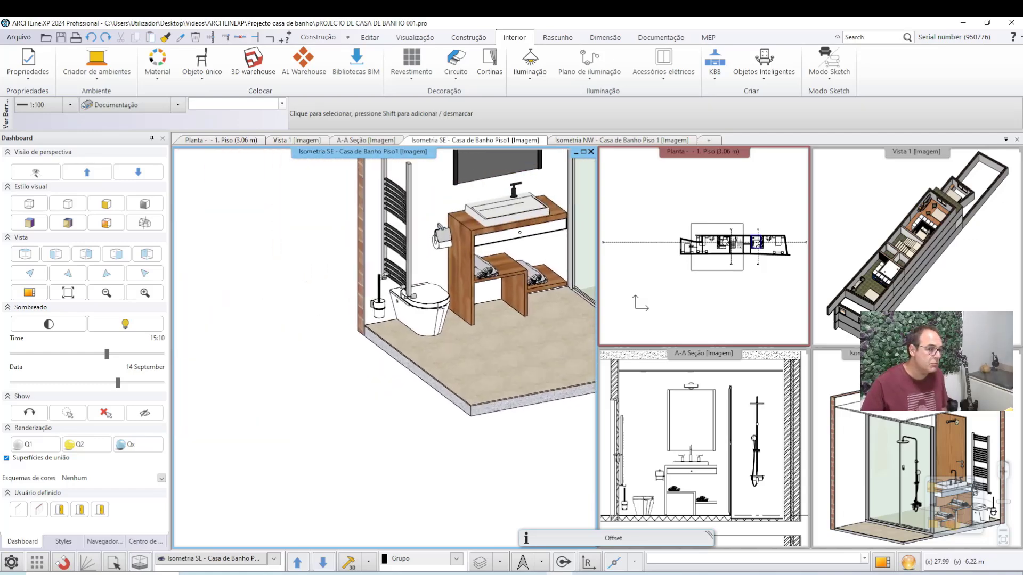
scroll(384, 341, "up", 3)
scroll(375, 352, "up", 2)
scroll(397, 351, "down", 3)
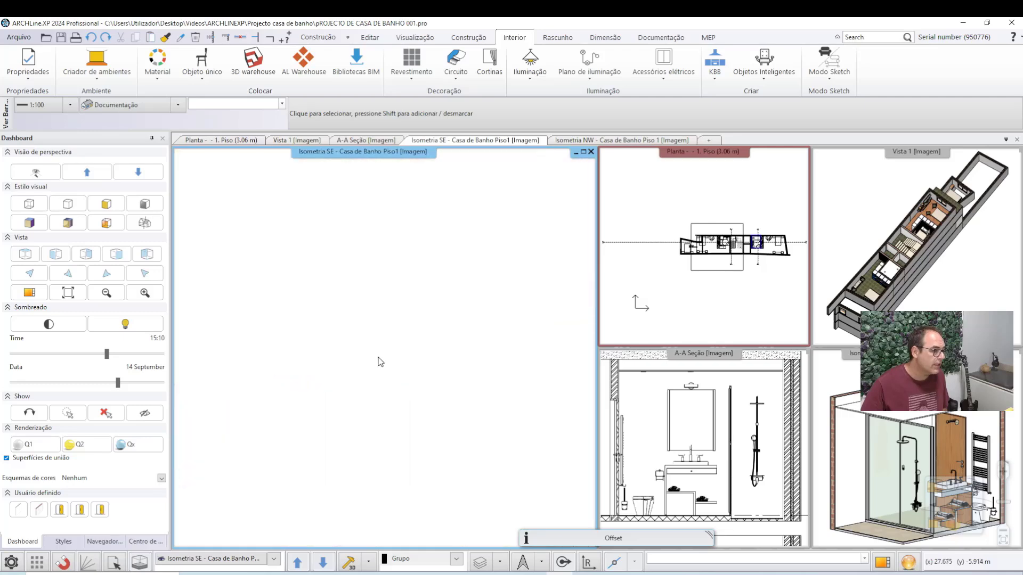
middle_click_drag(391, 344, 426, 390)
scroll(426, 389, "up", 2)
scroll(407, 322, "up", 2)
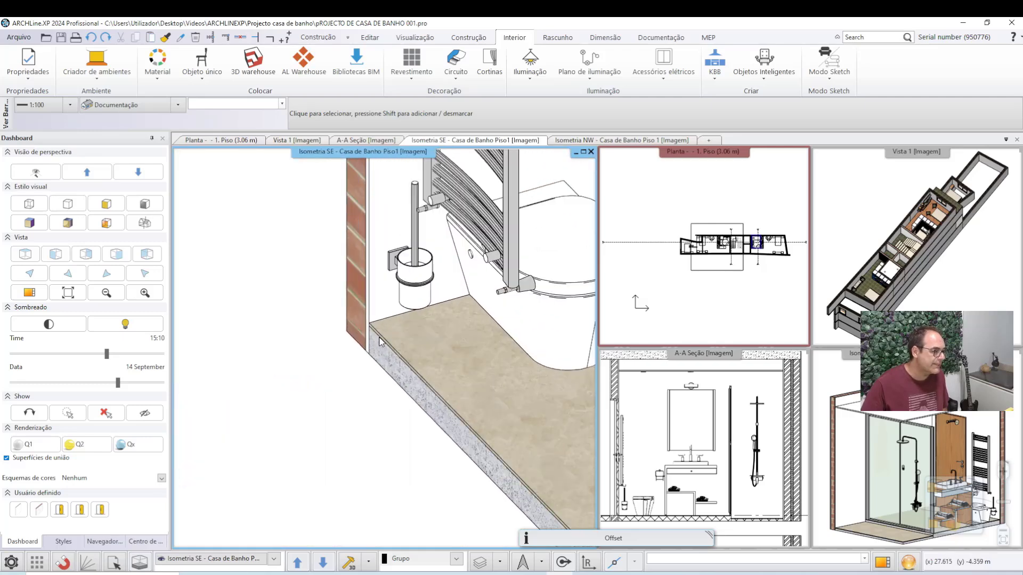
scroll(371, 362, "up", 1)
scroll(373, 346, "up", 2)
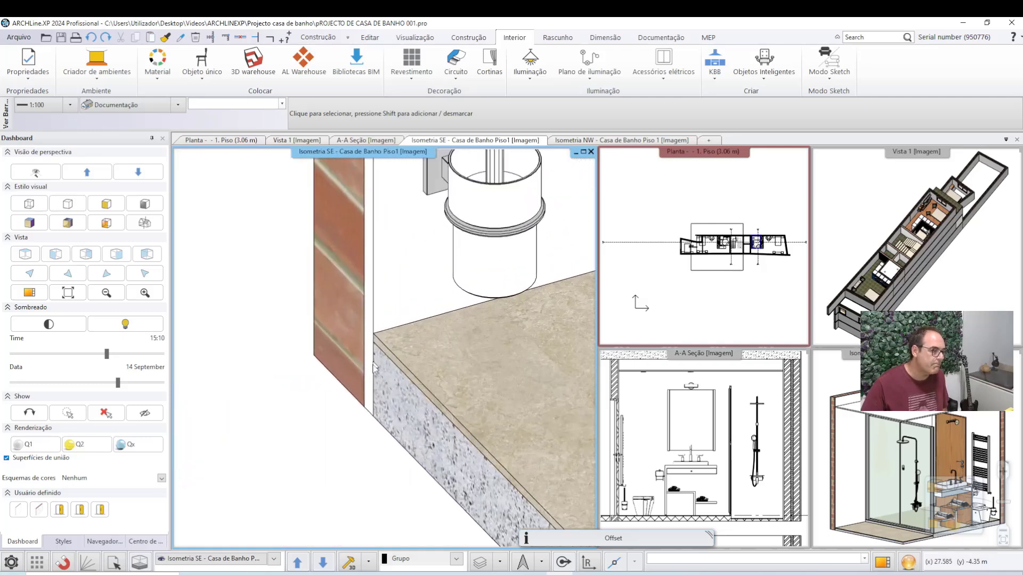
scroll(373, 340, "up", 1)
scroll(380, 347, "up", 1)
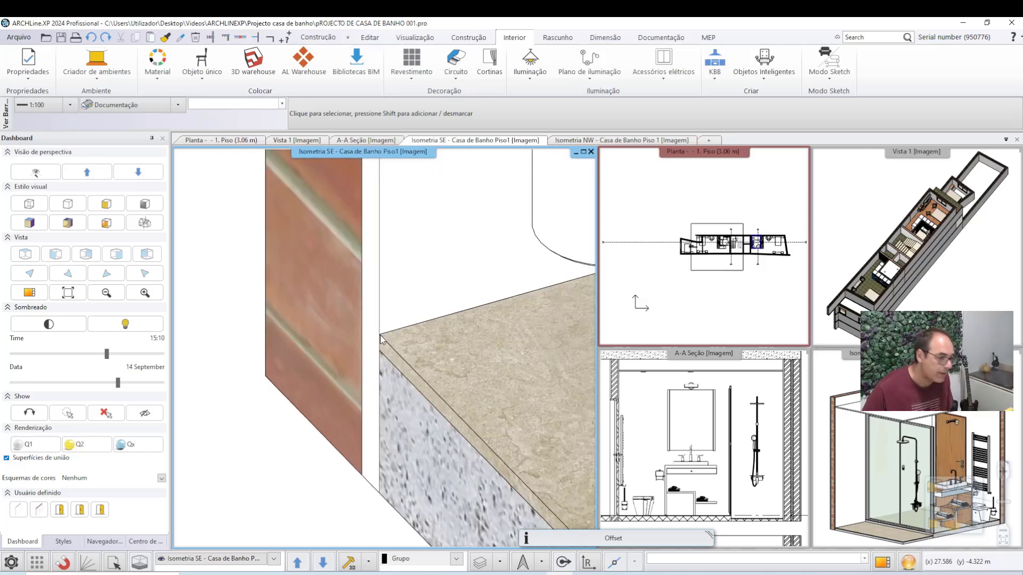
scroll(385, 234, "down", 2)
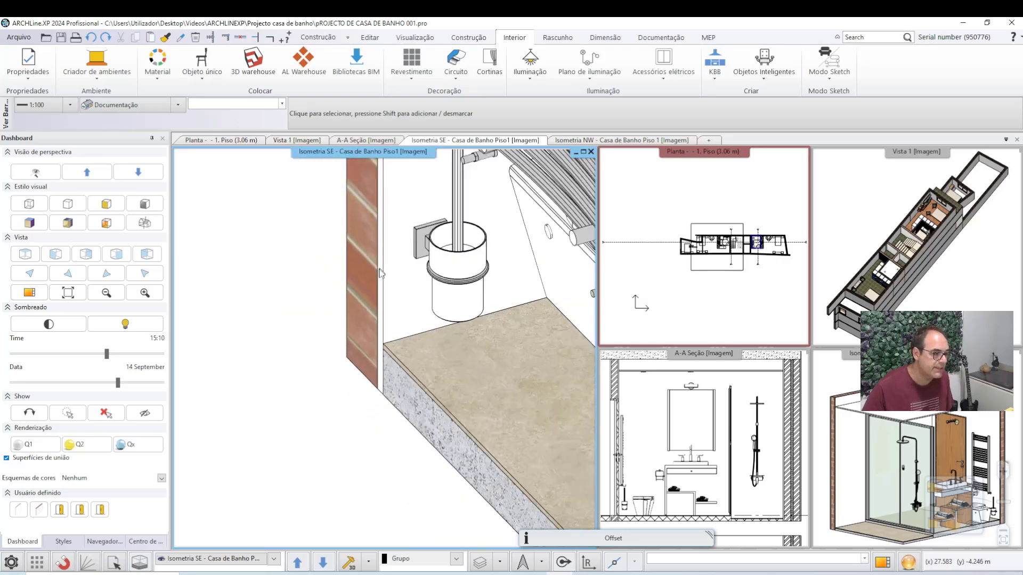
scroll(373, 320, "down", 2)
scroll(297, 401, "up", 1)
scroll(304, 373, "up", 1)
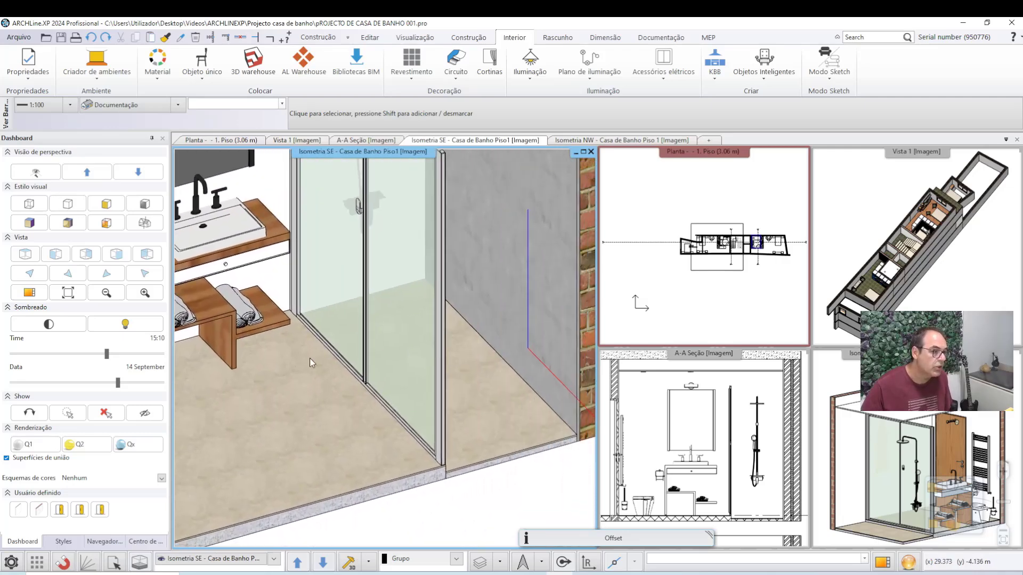
scroll(436, 352, "up", 1)
scroll(415, 346, "up", 1)
scroll(399, 341, "down", 1)
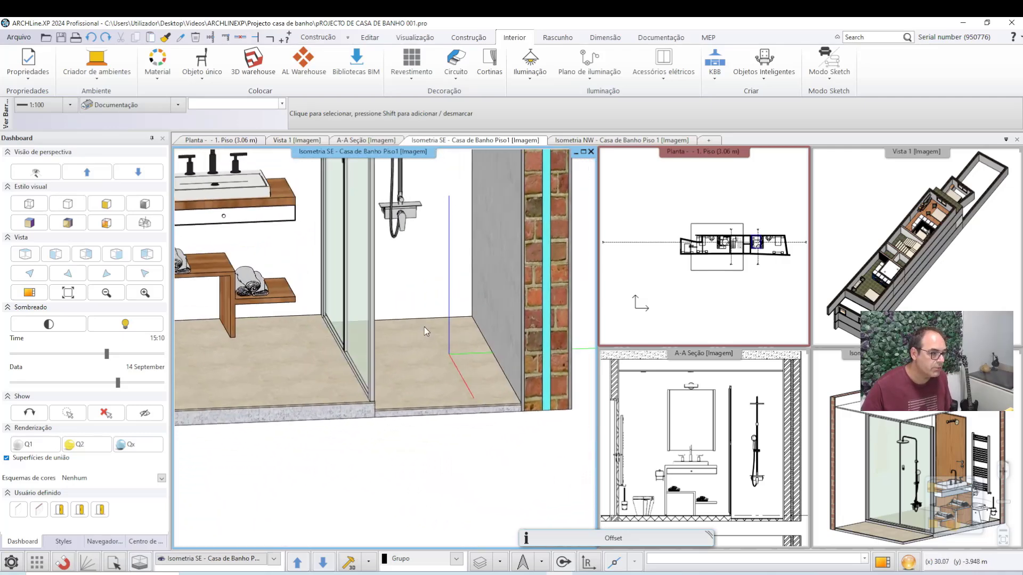
middle_click_drag(419, 334, 398, 398, "shift")
scroll(413, 375, "up", 1)
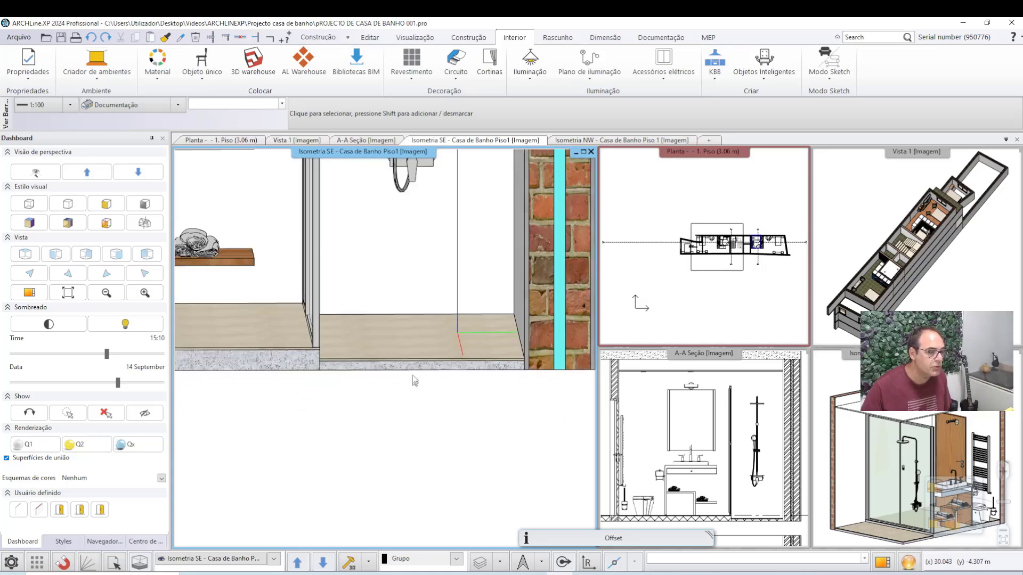
scroll(418, 361, "up", 1)
mouse_move(423, 365)
middle_mouse_down("shift")
mouse_move(425, 304)
mouse_move(448, 315)
mouse_move(349, 340)
middle_mouse_up("shift")
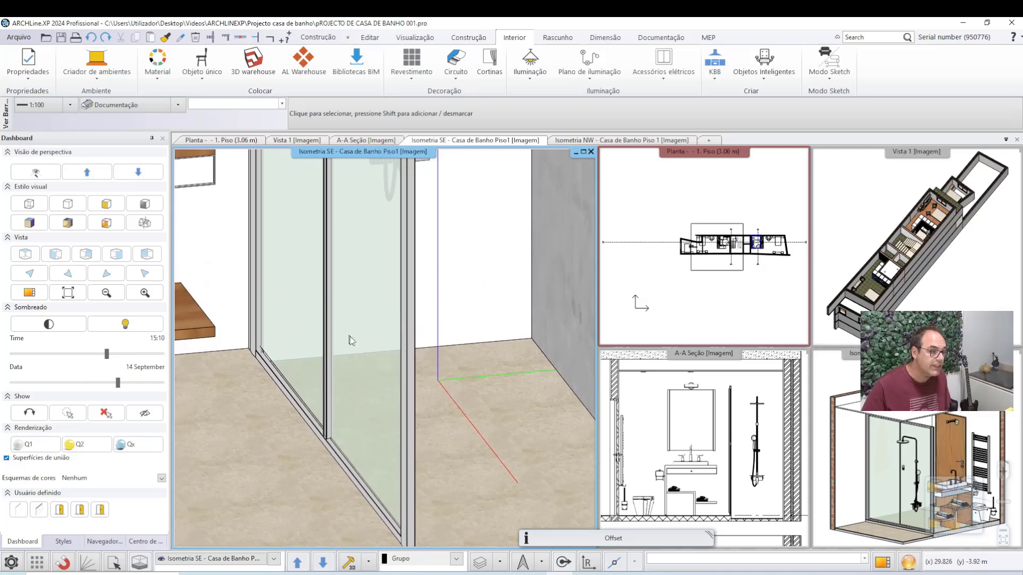
middle_click_drag(501, 345, 510, 403, "shift")
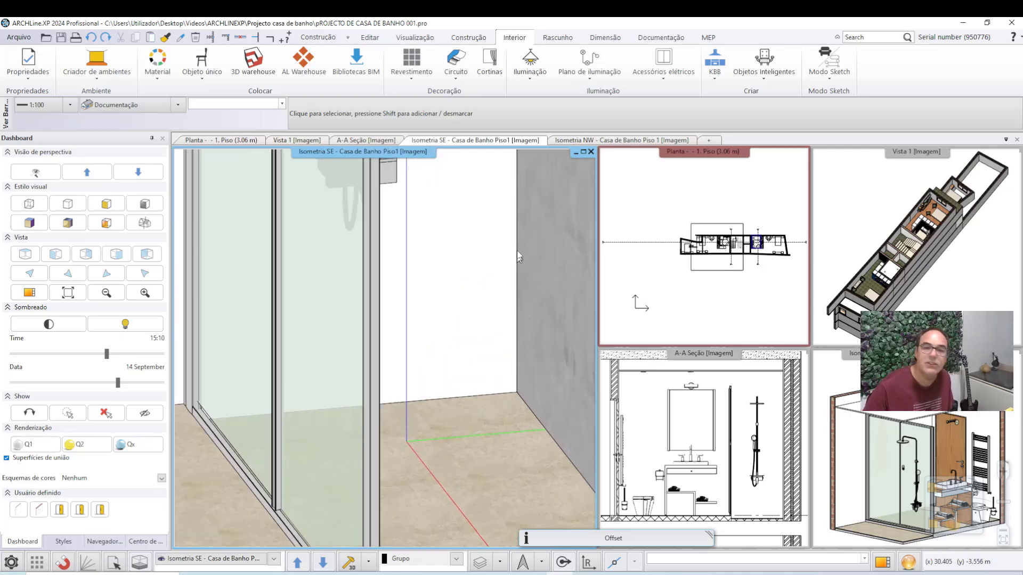
scroll(517, 250, "down", 2)
scroll(517, 241, "down", 3)
scroll(495, 305, "down", 3)
scroll(426, 298, "down", 2)
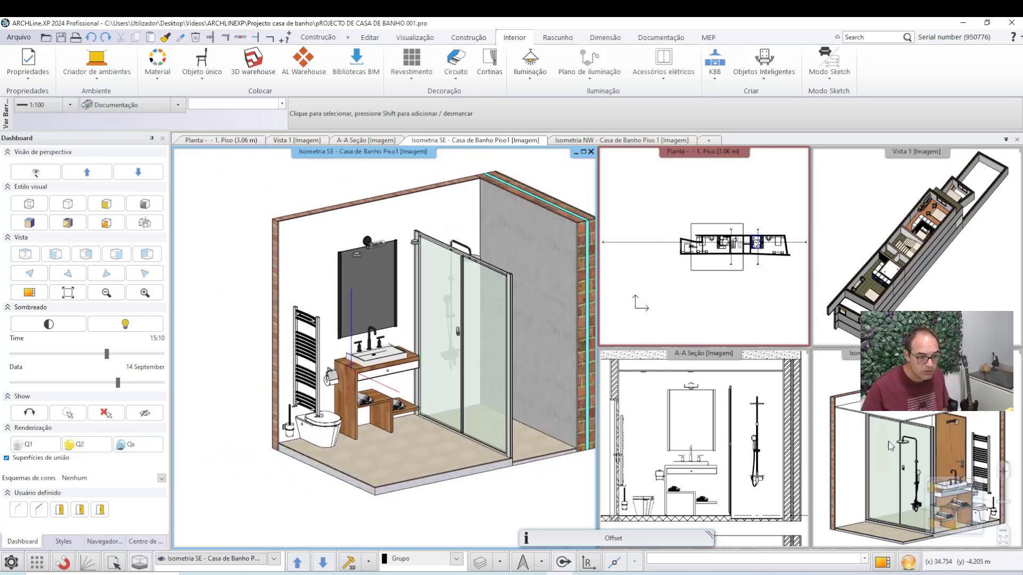
Briefly try the NW isometric, then reorient the SE isometric toward the shower glass wall.
key("ctrl+Tab")
mouse_move(197, 324)
middle_mouse_down("shift")
mouse_move(210, 266)
mouse_move(215, 447)
middle_mouse_up("shift")
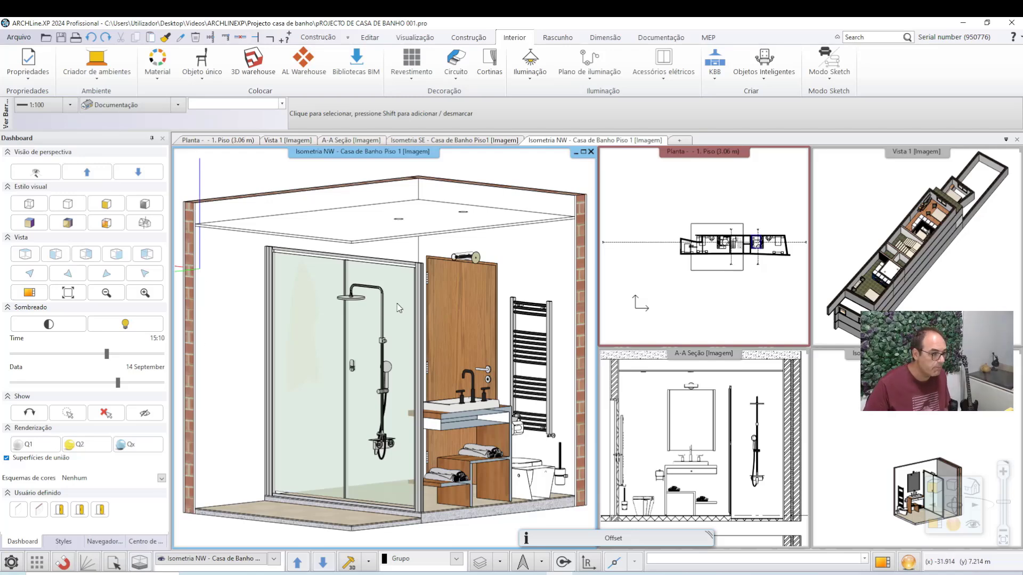
scroll(398, 308, "up", 3)
left_click(932, 534)
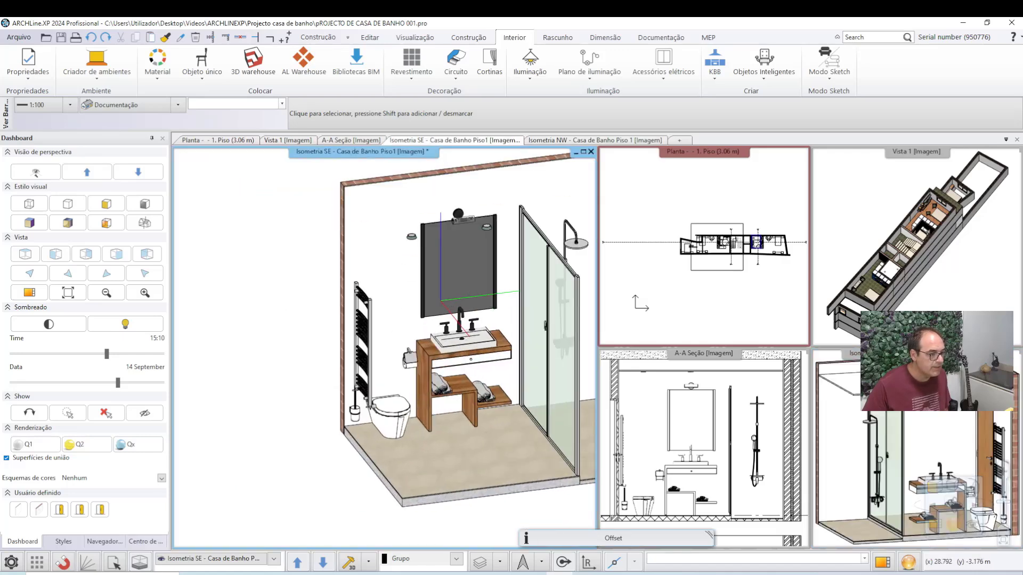
middle_click_drag(394, 252, 350, 310)
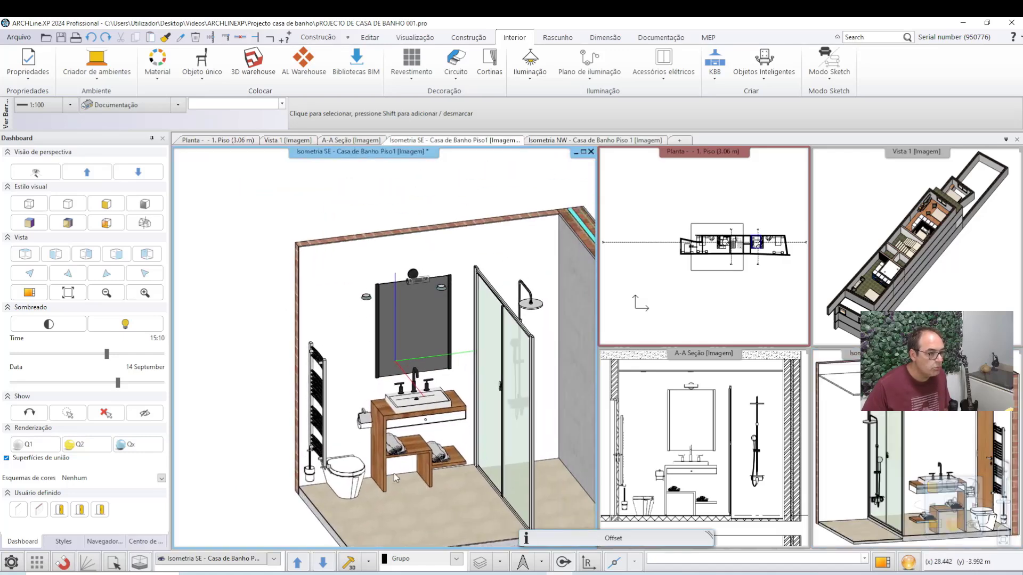
middle_click_drag(394, 477, 388, 353)
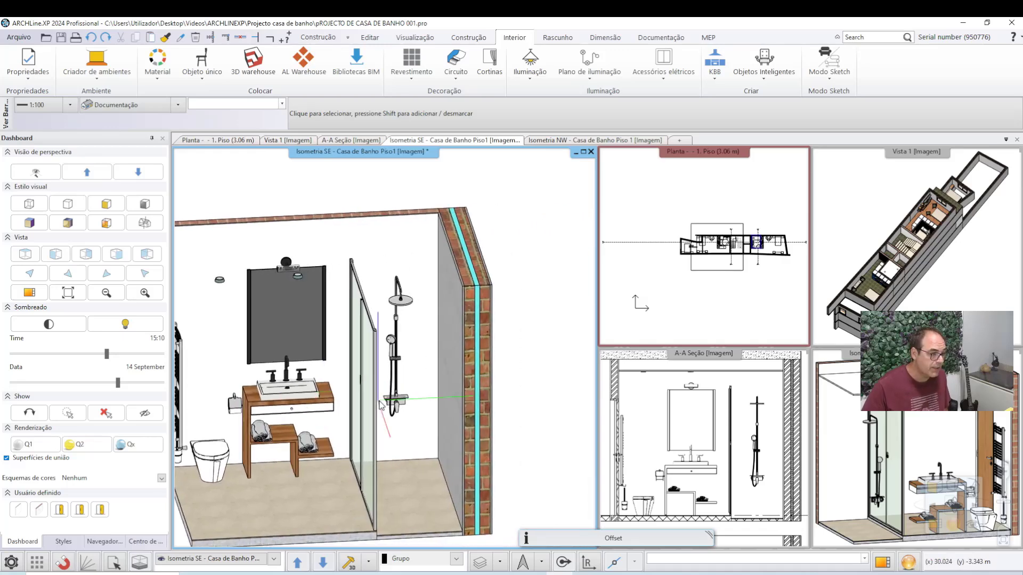
middle_click_drag(430, 333, 411, 320, "shift")
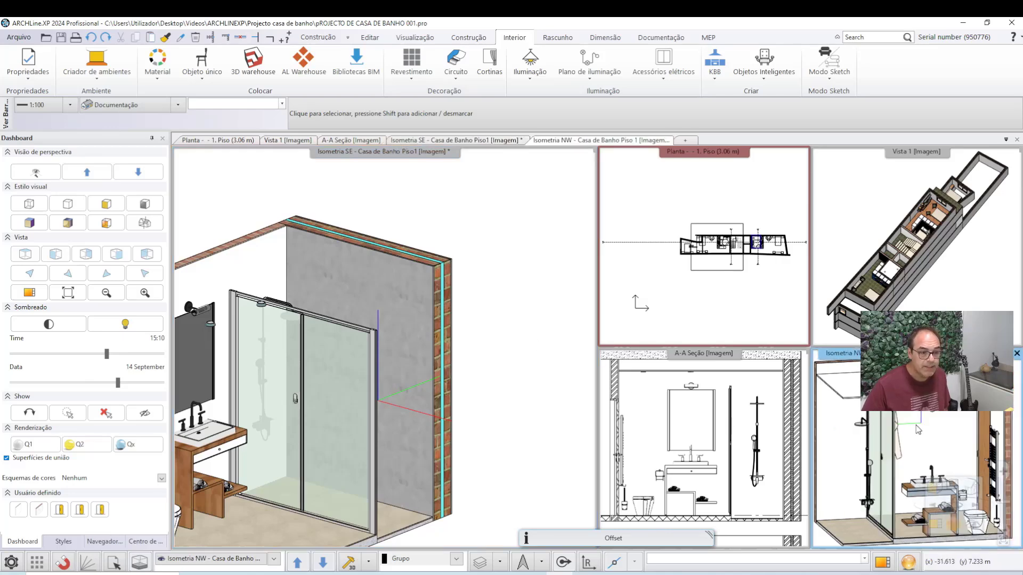
Make the NW isometric active and orbit it to face the shower, robe and sink wall.
left_click(870, 443)
scroll(346, 335, "up", 2)
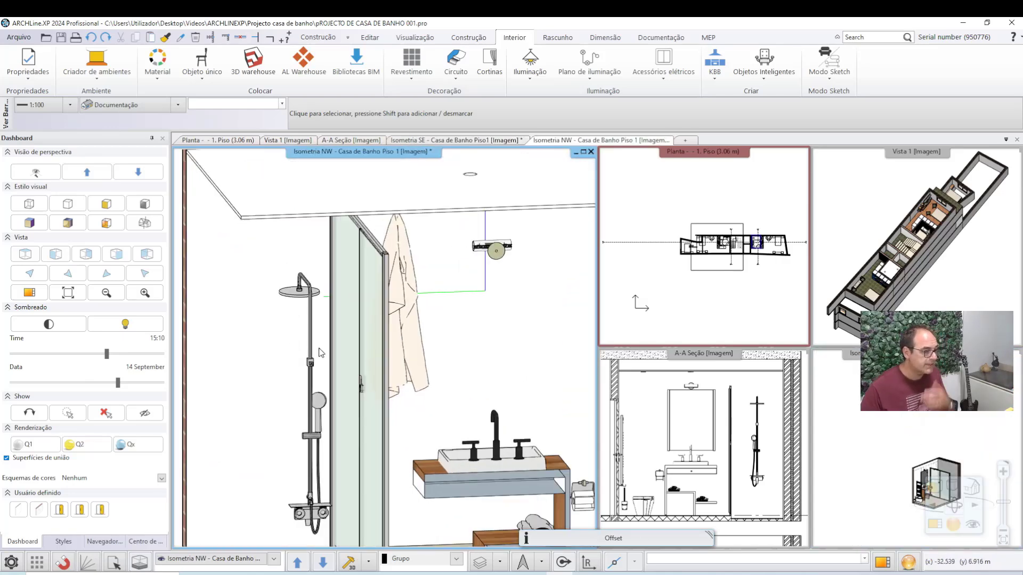
mouse_move(327, 314)
middle_mouse_down("shift")
mouse_move(287, 314)
mouse_move(372, 290)
middle_mouse_up("shift")
middle_click_drag(283, 294, 377, 394, "shift")
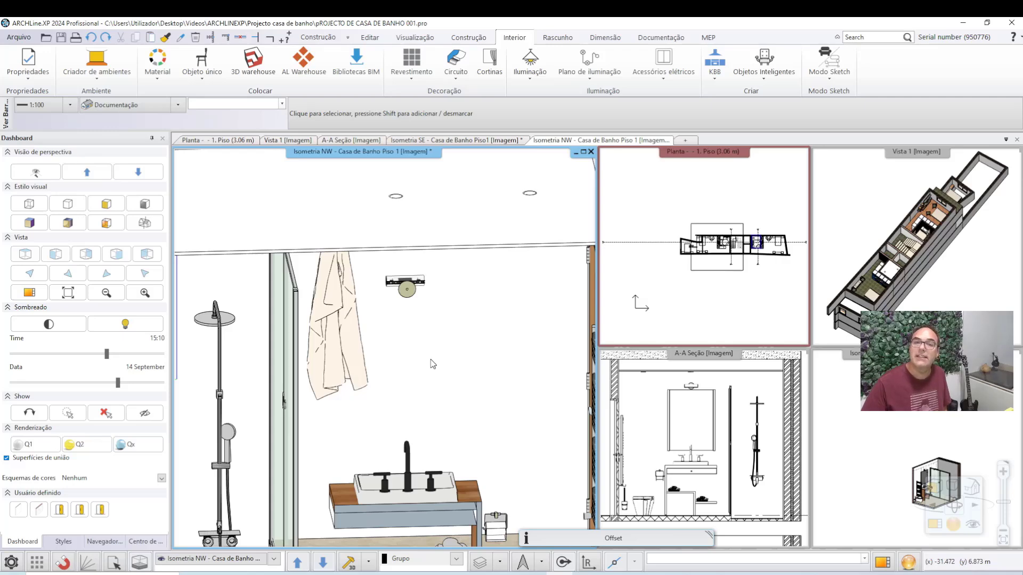
Locate the Revigres Cooper and Step Cooper tile JPGs in the Materiais folder.
right_click(433, 364)
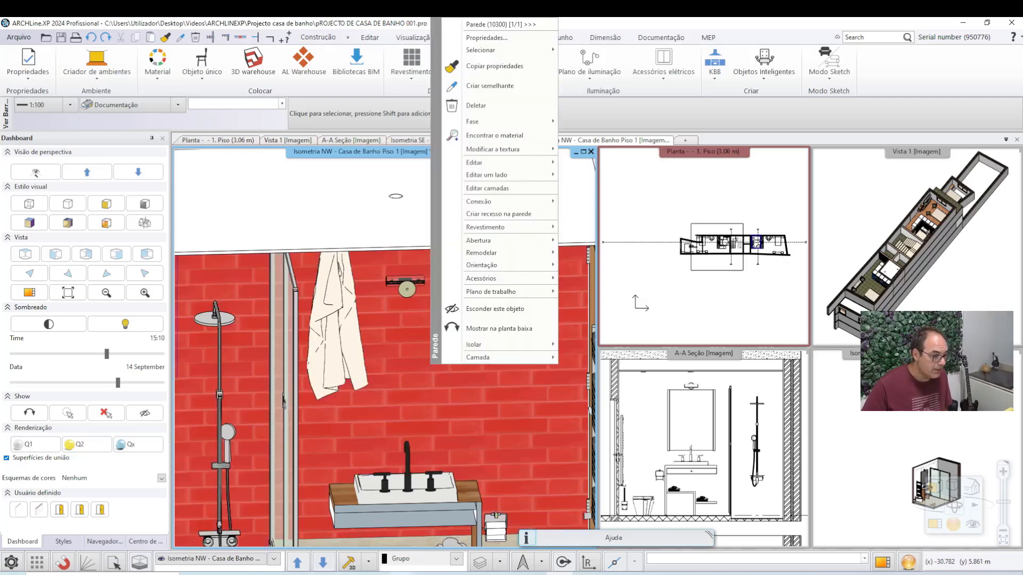
left_click(479, 511)
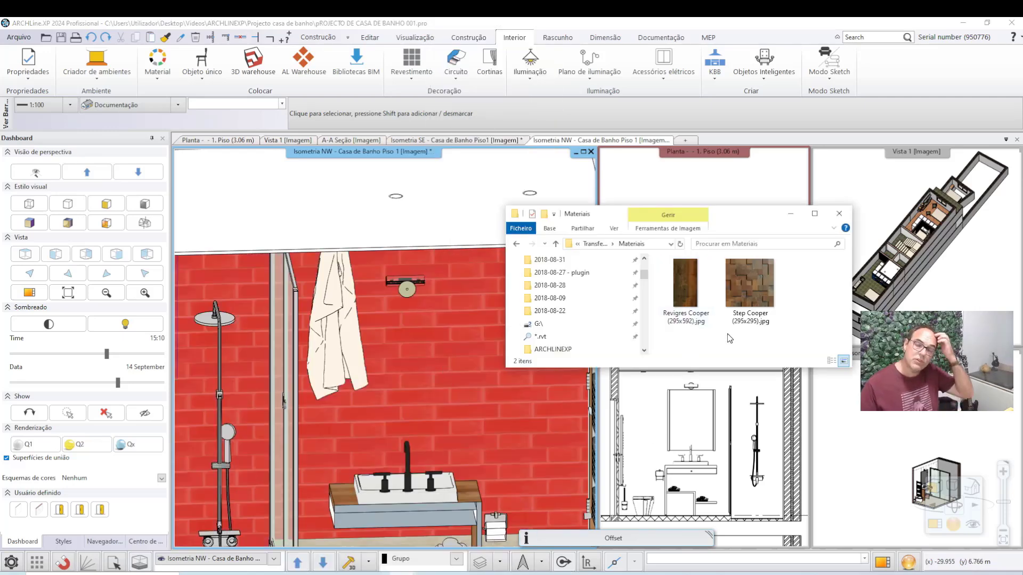
left_click(739, 327)
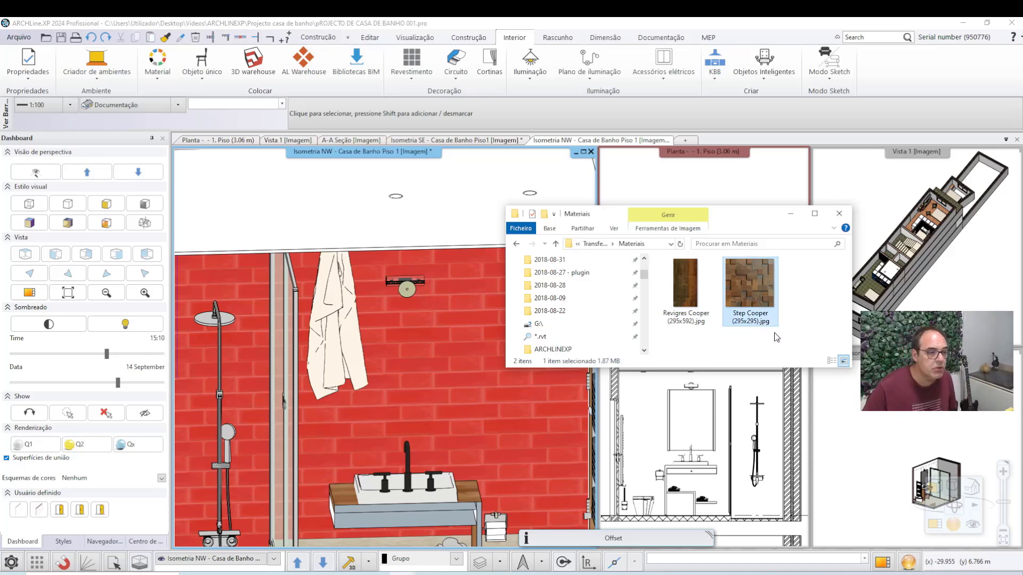
left_click(737, 332)
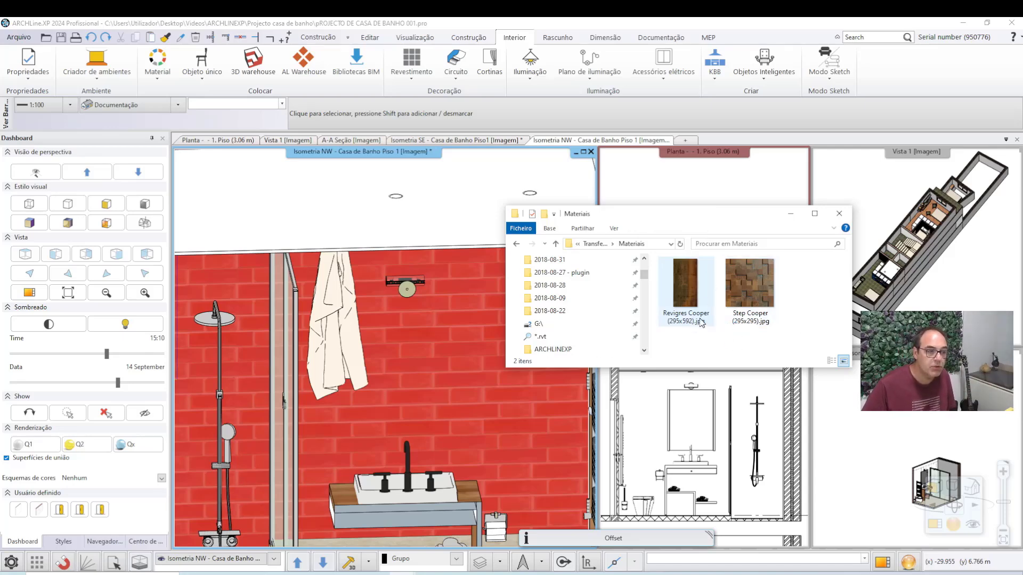
mouse_move(689, 312)
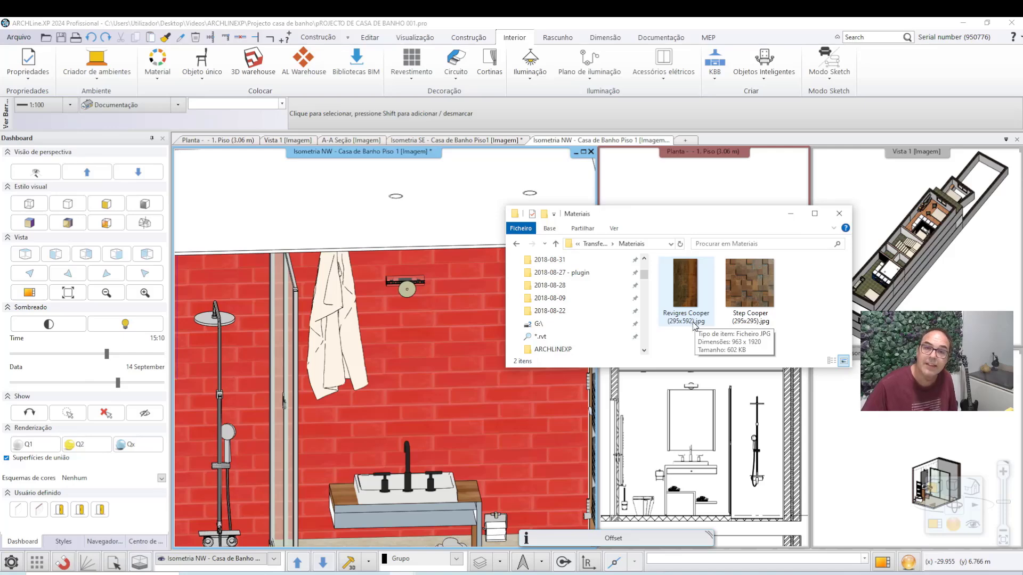
scroll(443, 223, "down", 3)
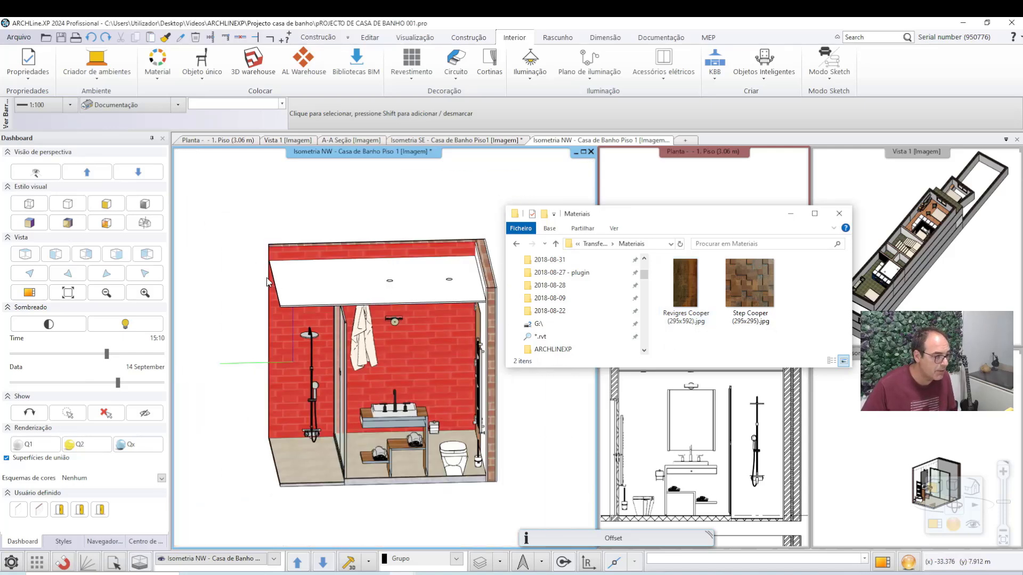
Return to the model, orbit the bathroom, and make the first-floor plan the active view.
left_click(267, 282)
middle_click_drag(475, 231, 523, 230)
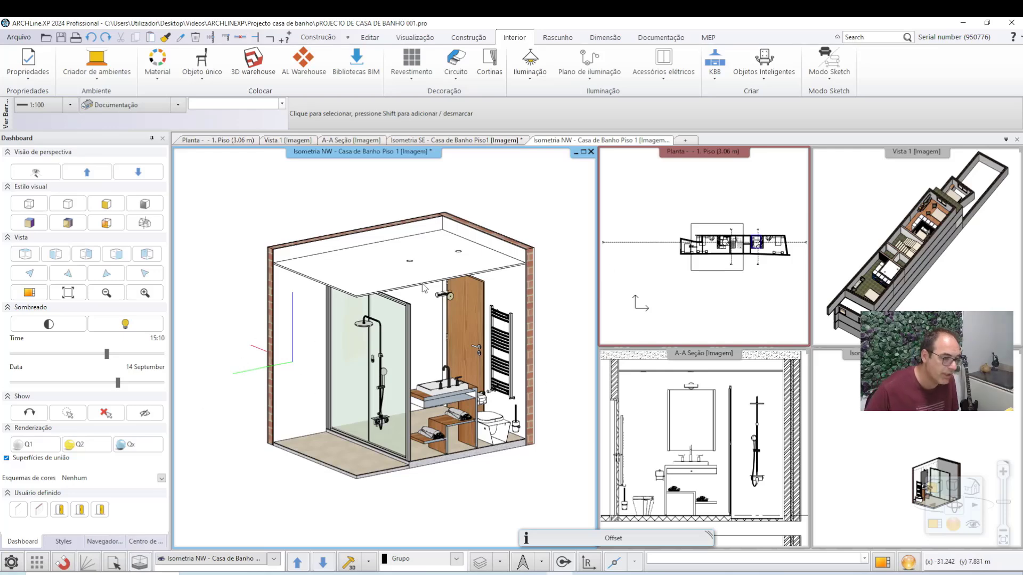
double_click(757, 270)
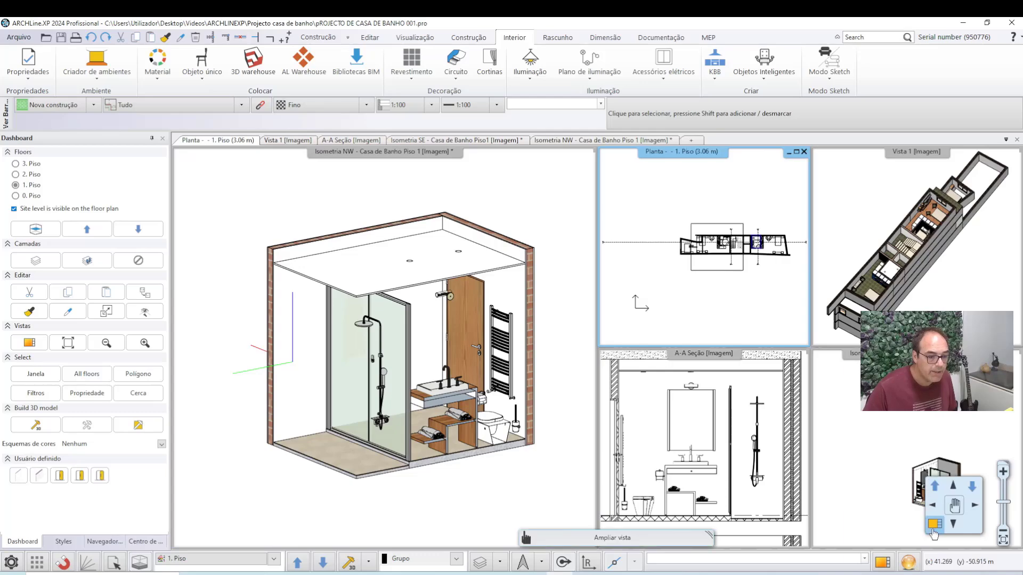
Zoom in on the bathroom in the Planta view and show the Interior > Revestimento covering commands.
scroll(396, 320, "up", 2)
scroll(373, 341, "up", 2)
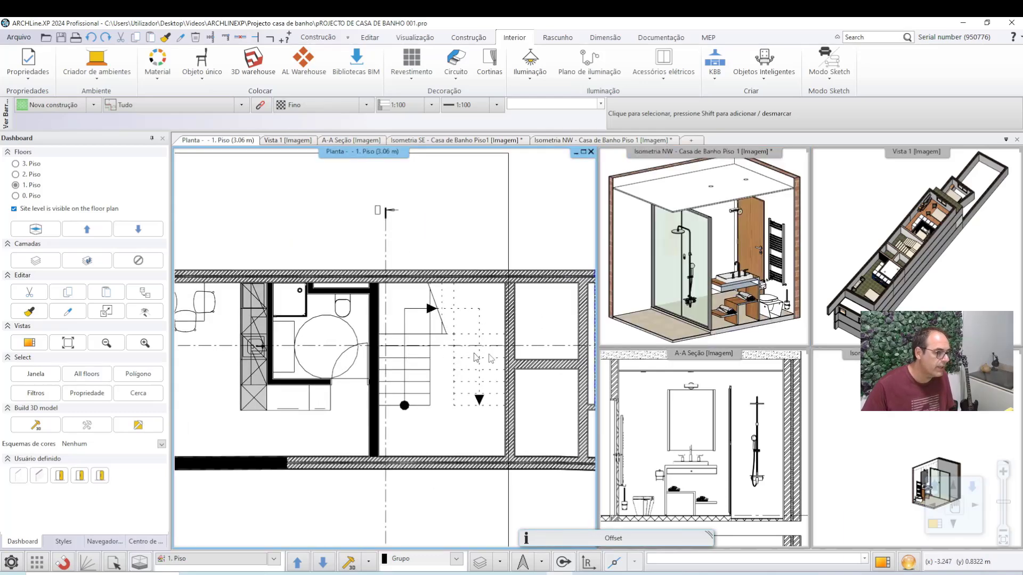
scroll(336, 368, "up", 2)
scroll(303, 389, "up", 2)
scroll(303, 389, "up", 1)
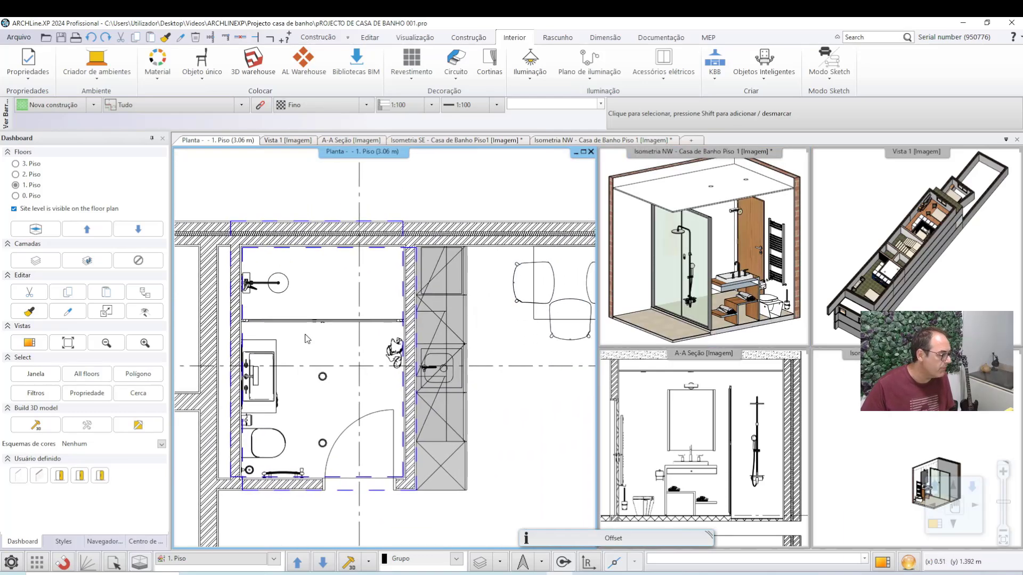
scroll(245, 367, "up", 1)
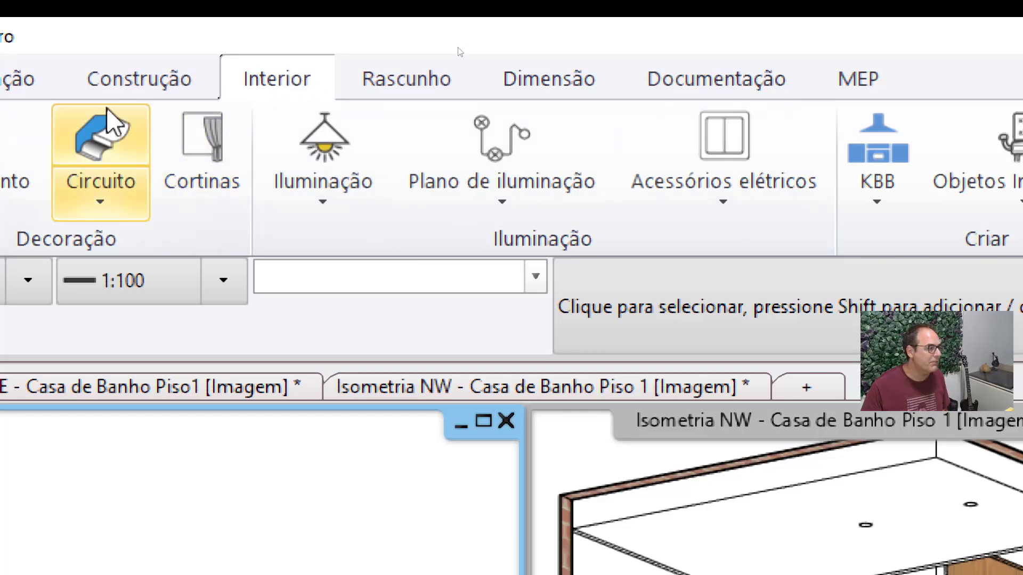
left_click(314, 206)
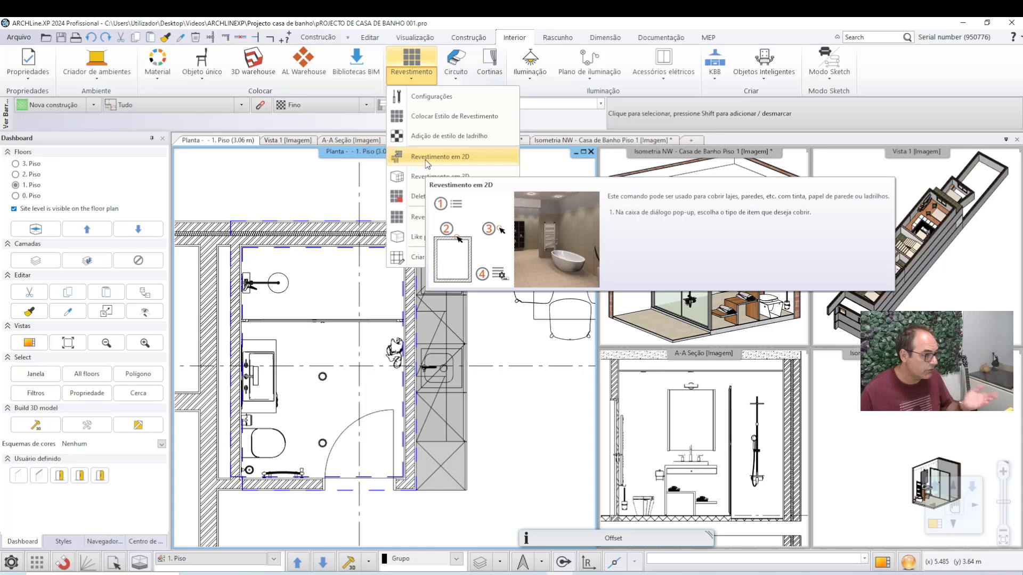
Start a 2D covering with Azulejo no lado da parede and pick the bathroom wall side.
left_click(425, 160)
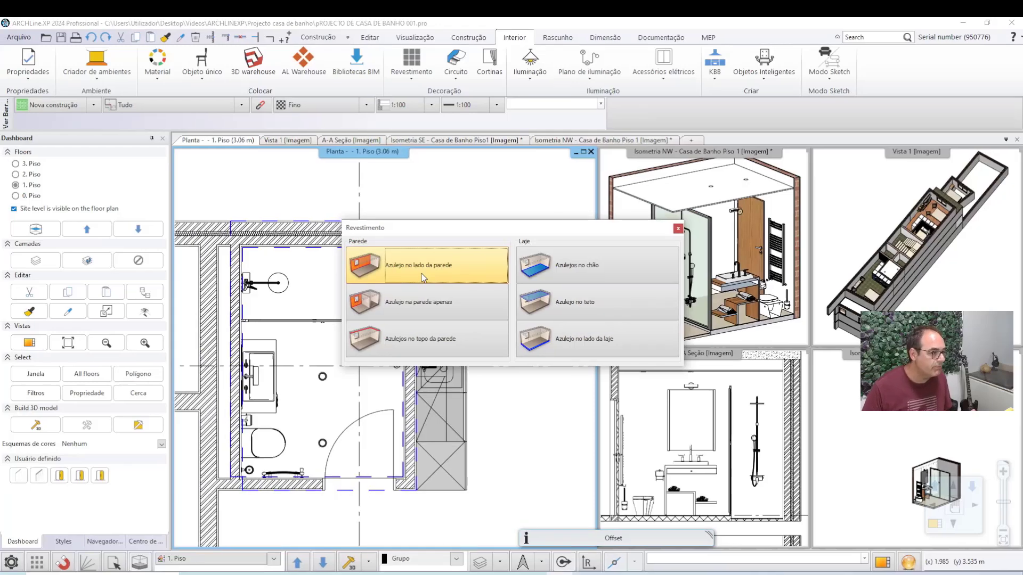
left_click(424, 278)
scroll(372, 357, "up", 2)
scroll(372, 357, "up", 2)
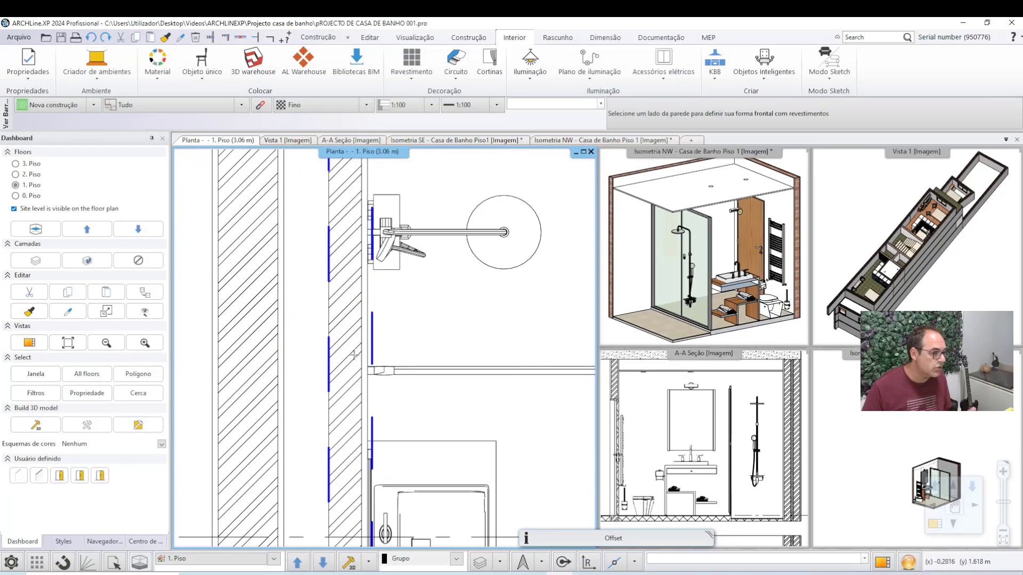
scroll(372, 357, "up", 2)
scroll(372, 357, "up", 1)
middle_click_drag(372, 418, 372, 225)
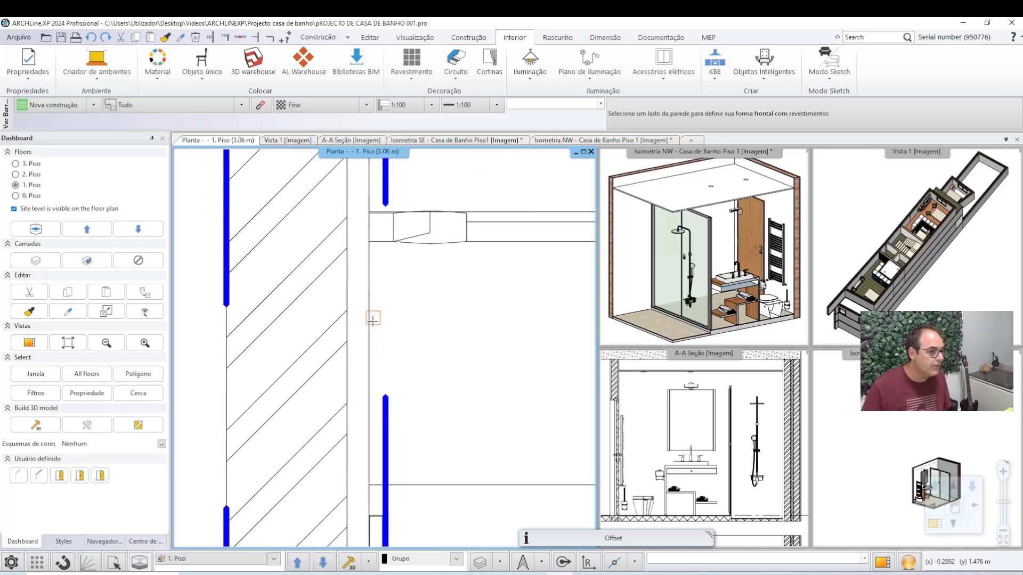
left_click(371, 337)
Place the wall-elevation tiling layout above the floor plan.
scroll(383, 341, "down", 1)
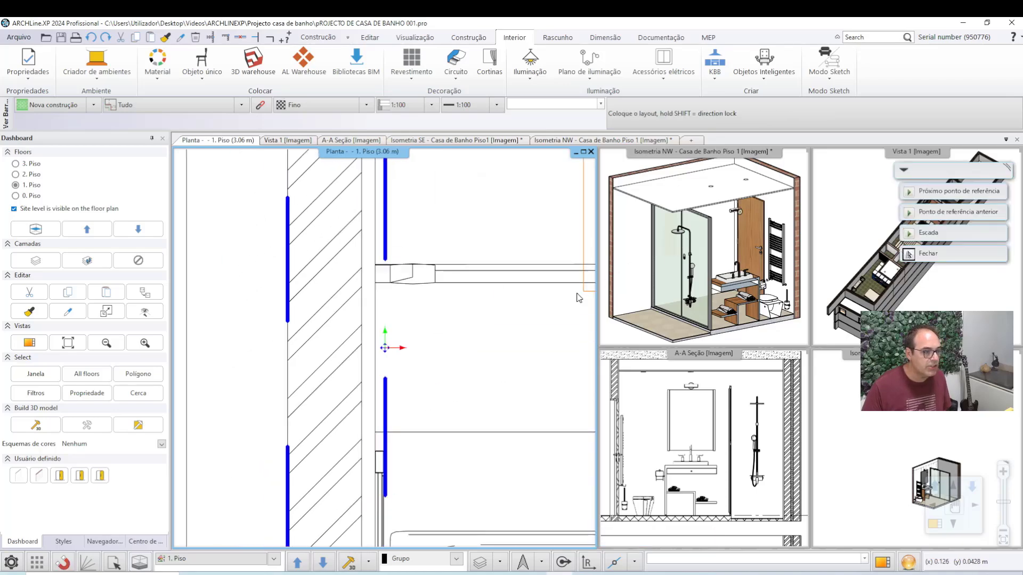
scroll(382, 344, "down", 2)
scroll(384, 347, "down", 2)
scroll(476, 255, "down", 2)
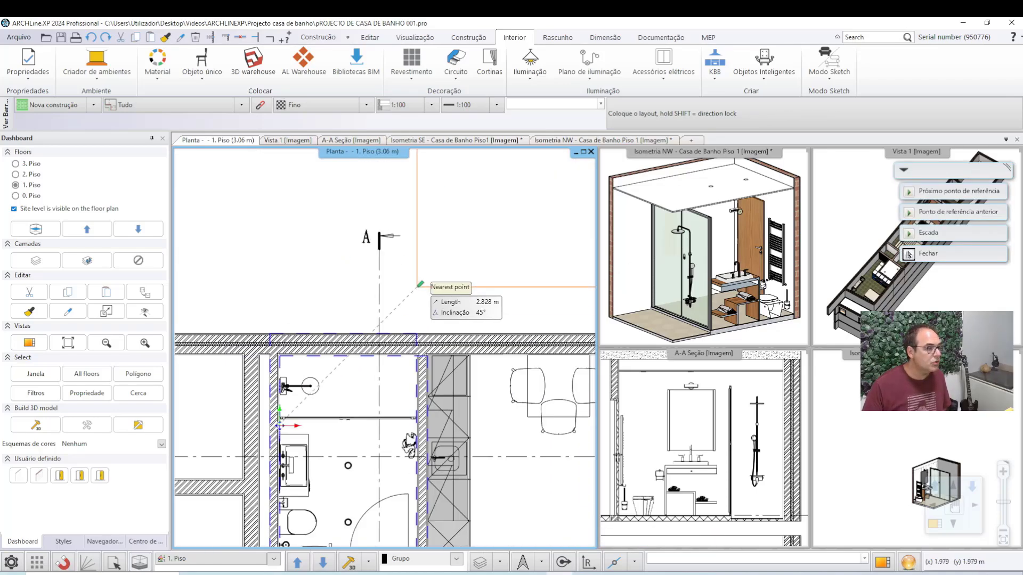
scroll(354, 288, "down", 2)
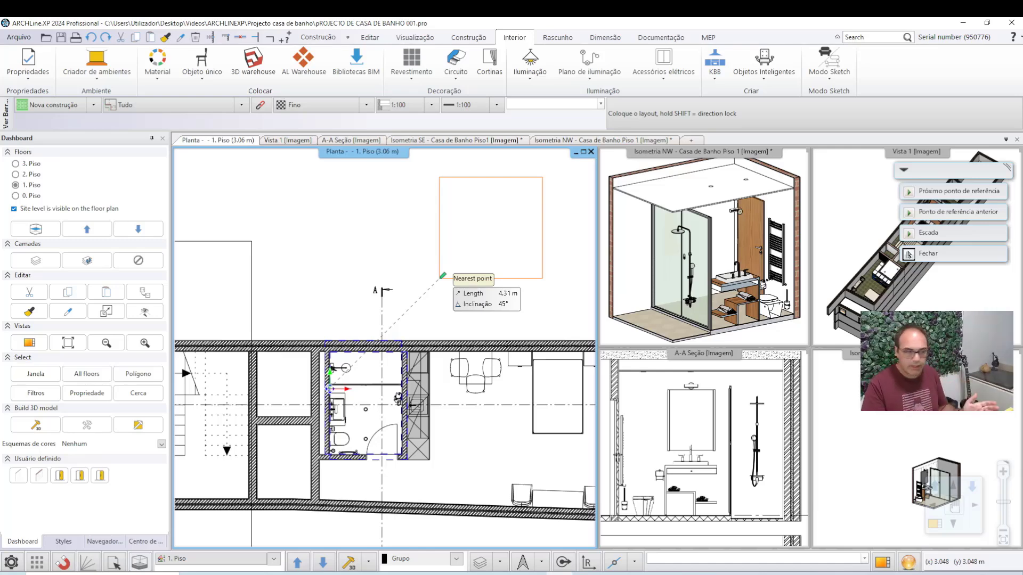
left_click(441, 277)
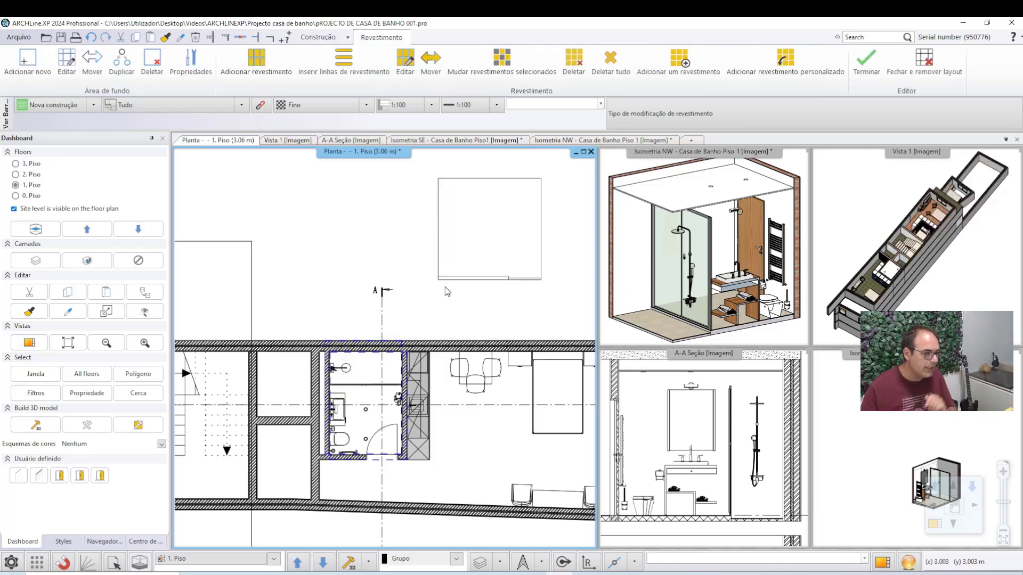
scroll(446, 292, "up", 3)
Draw a 0.1 m high, 1.949 m long bottom-left strip area and confirm its material.
scroll(418, 384, "up", 2)
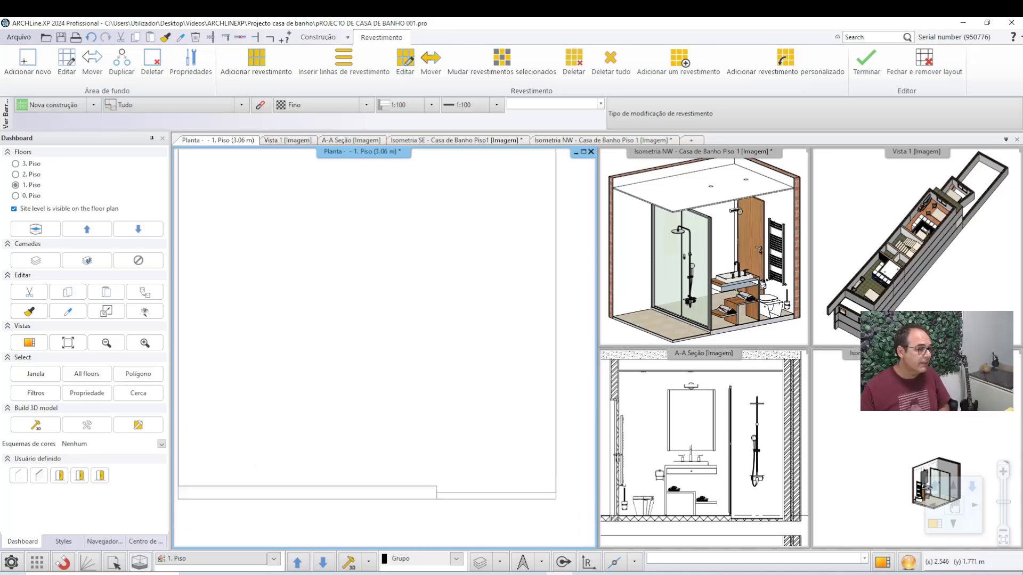
scroll(302, 473, "down", 2)
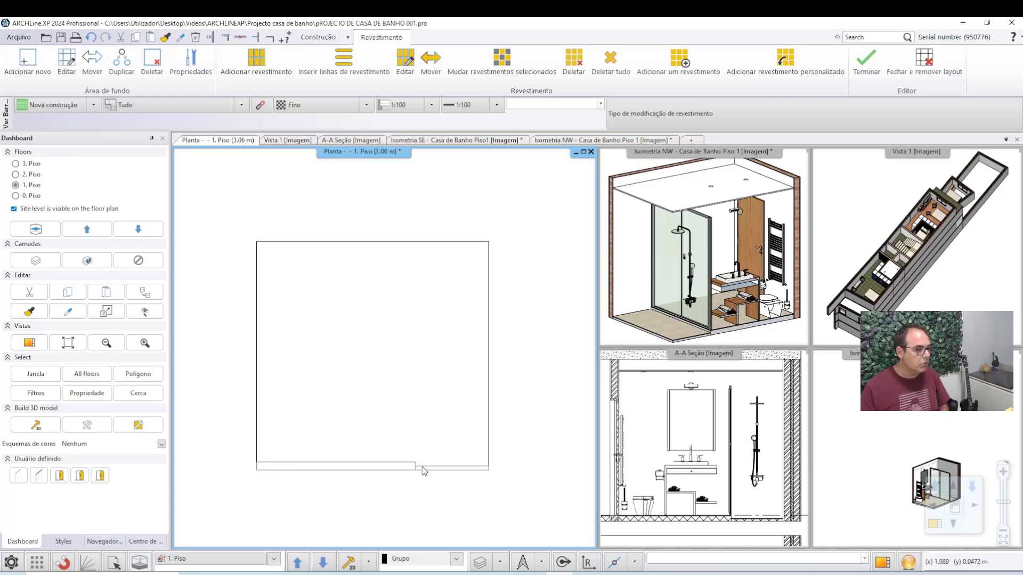
scroll(297, 462, "up", 1)
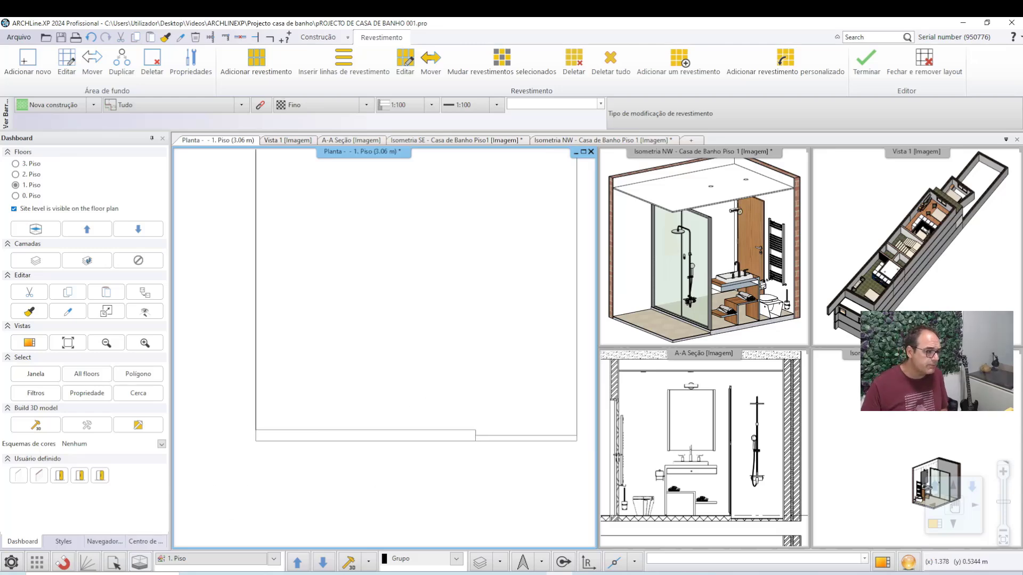
scroll(251, 473, "down", 1)
scroll(187, 474, "up", 1)
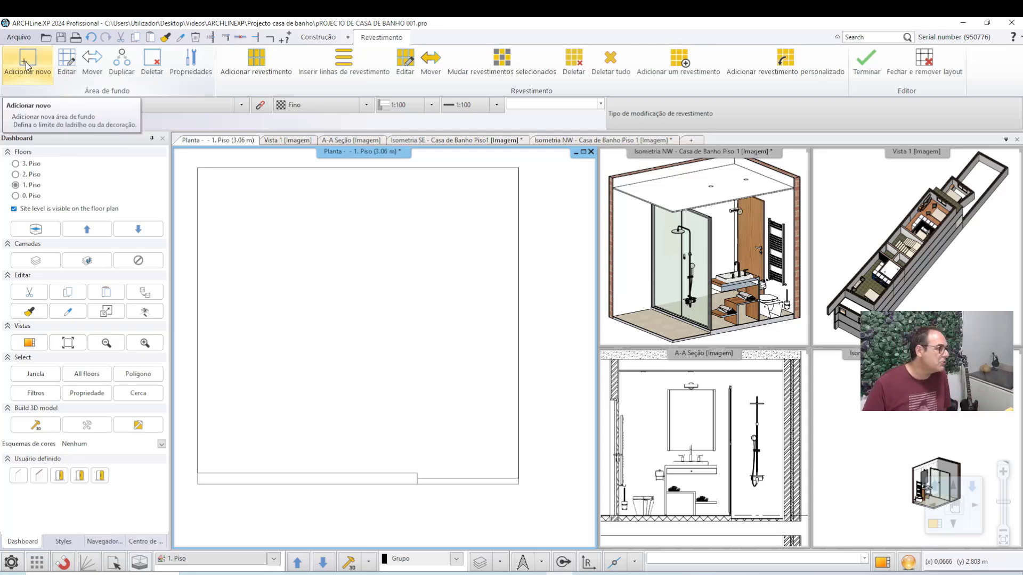
left_click(26, 61)
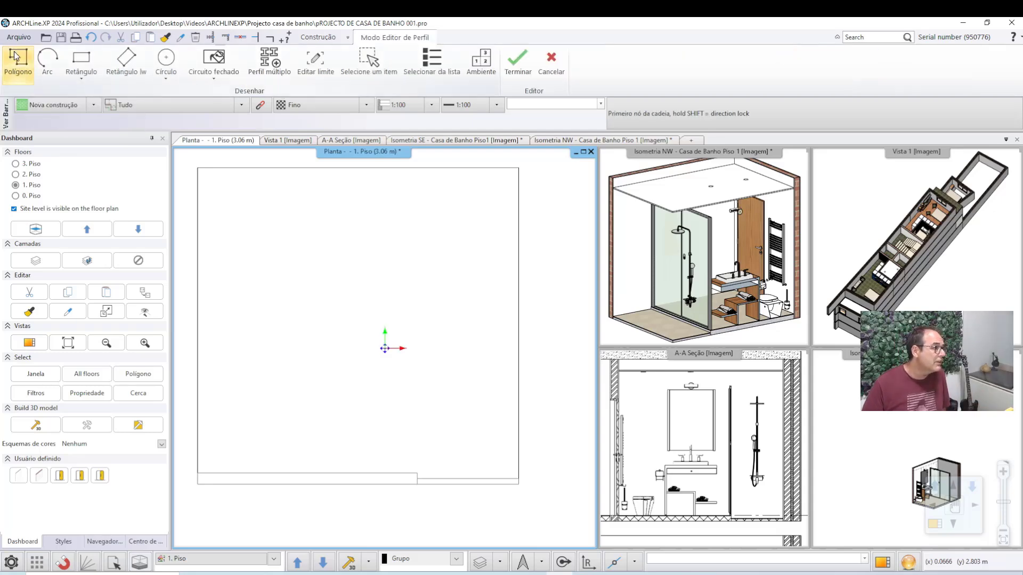
left_click(197, 485)
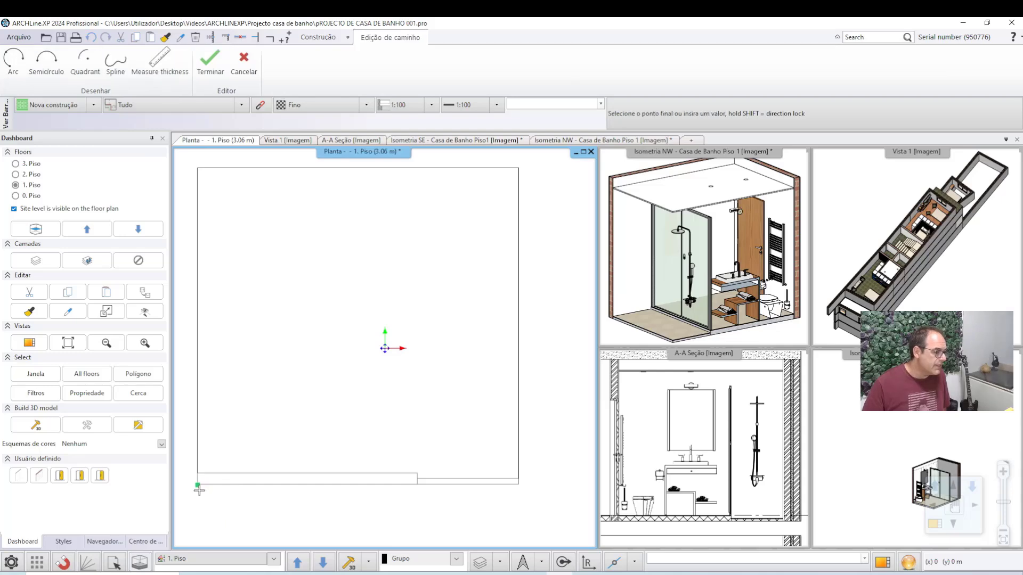
type("0.1")
key("Return")
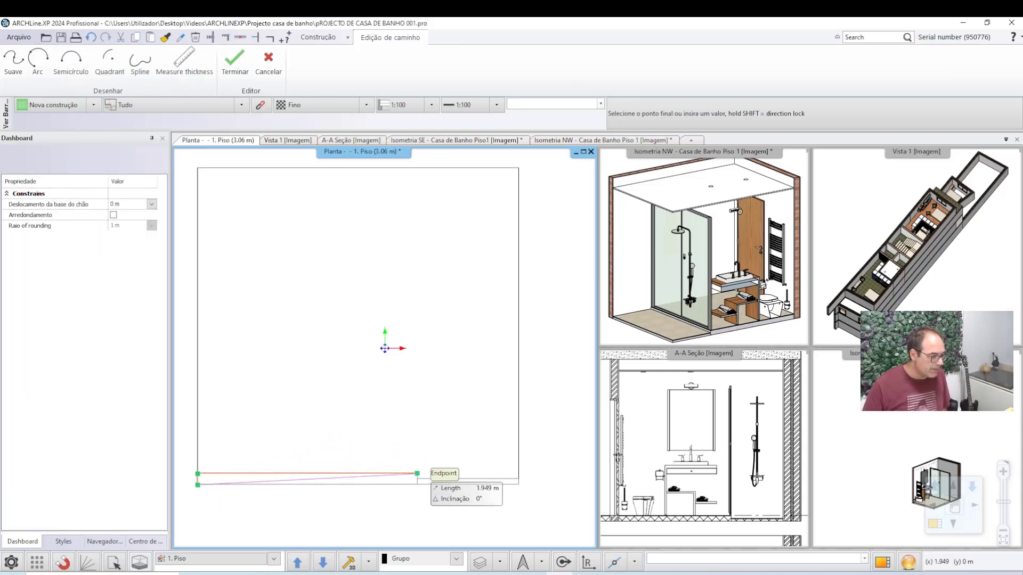
left_click(417, 473)
left_click(417, 484)
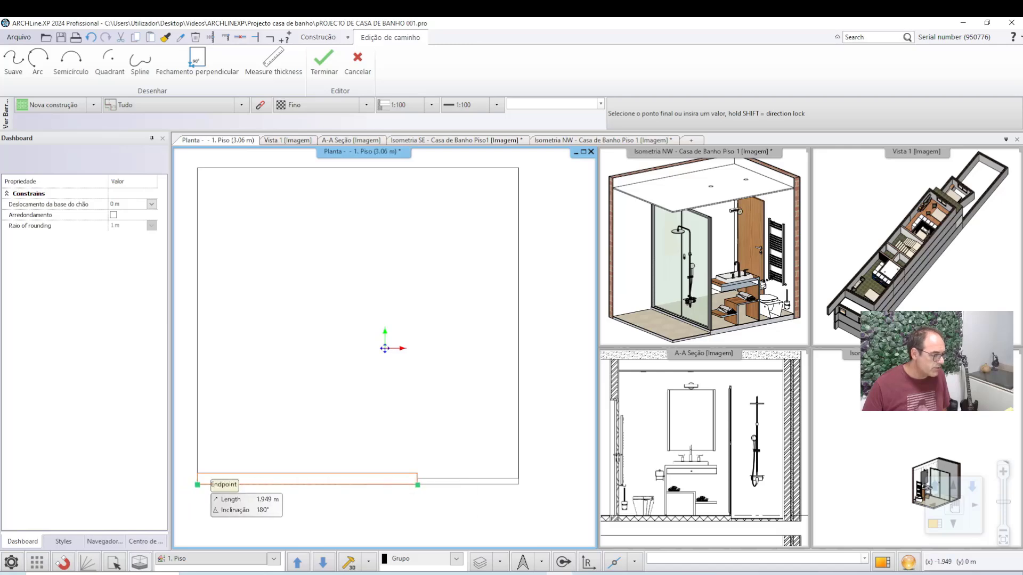
left_click(198, 485)
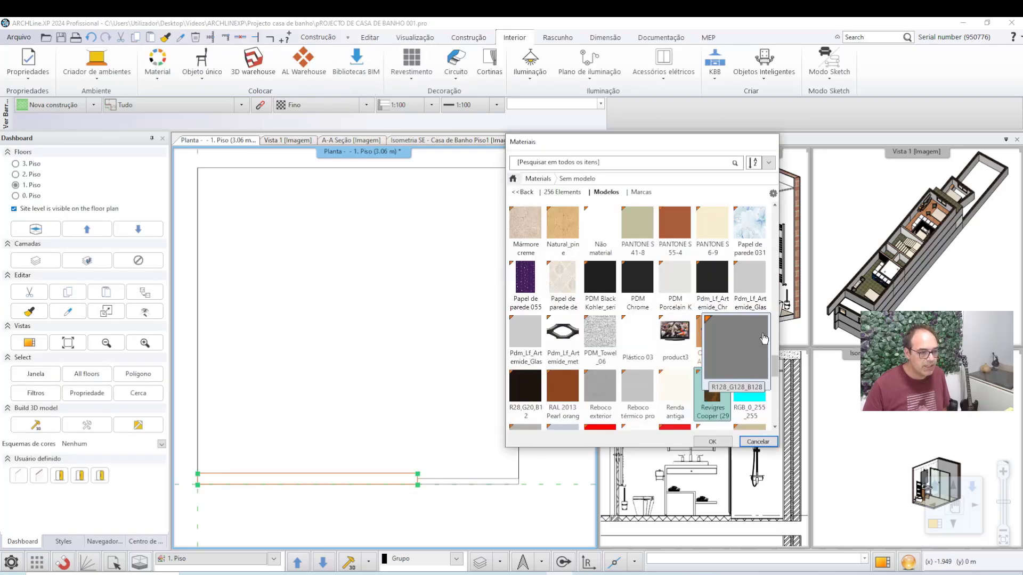
left_click(712, 442)
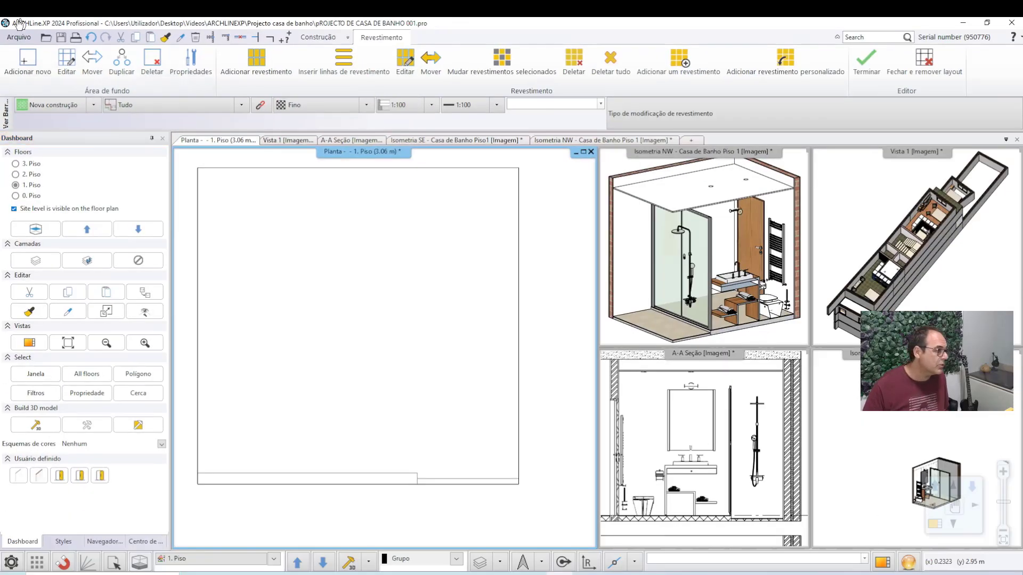
Add a second 0.9 m strip area along the bottom right and confirm its material.
left_click(32, 57)
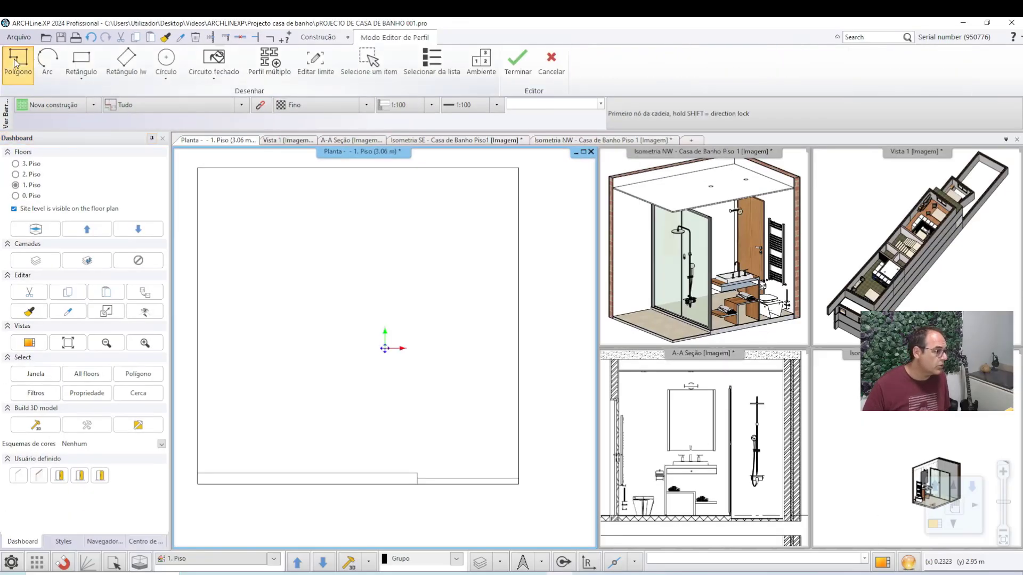
left_click(416, 479)
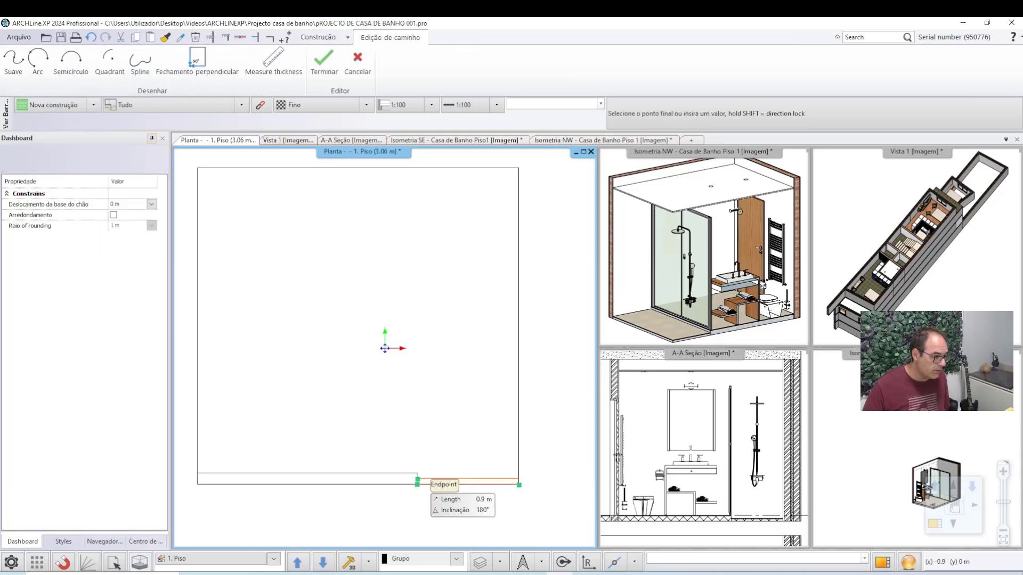
scroll(418, 482, "up", 2)
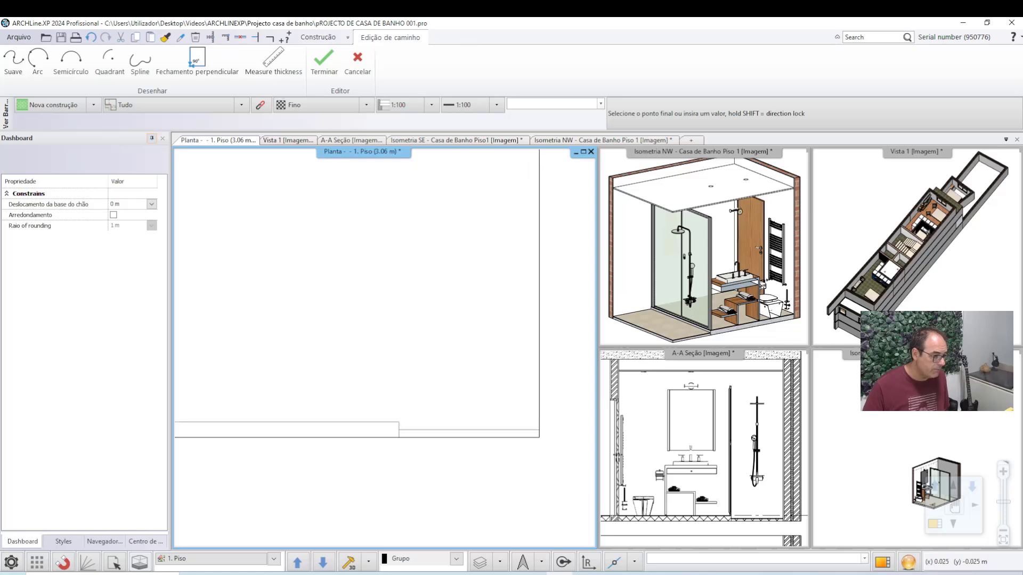
scroll(390, 383, "up", 1)
scroll(390, 383, "up", 1)
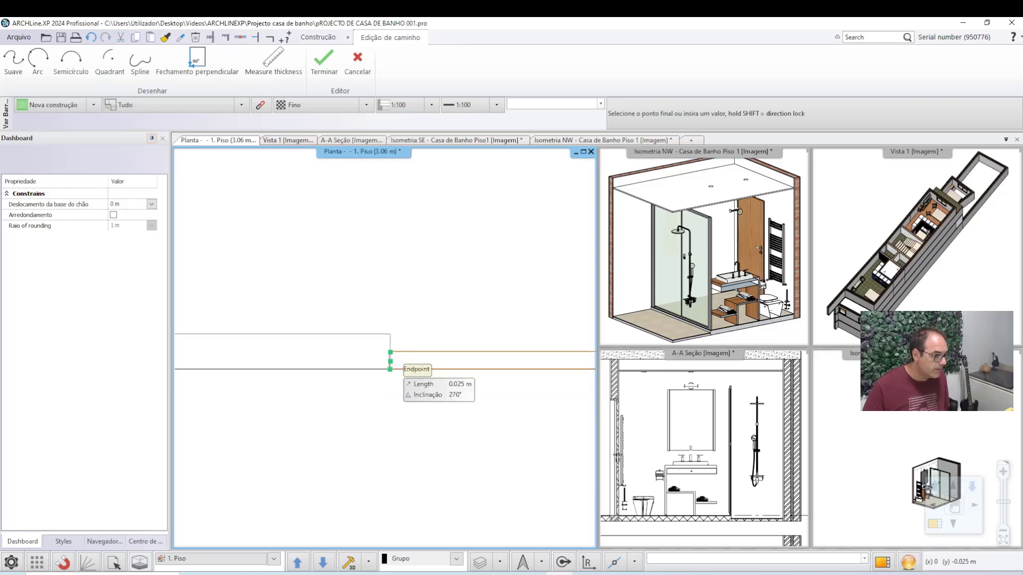
double_click(391, 369)
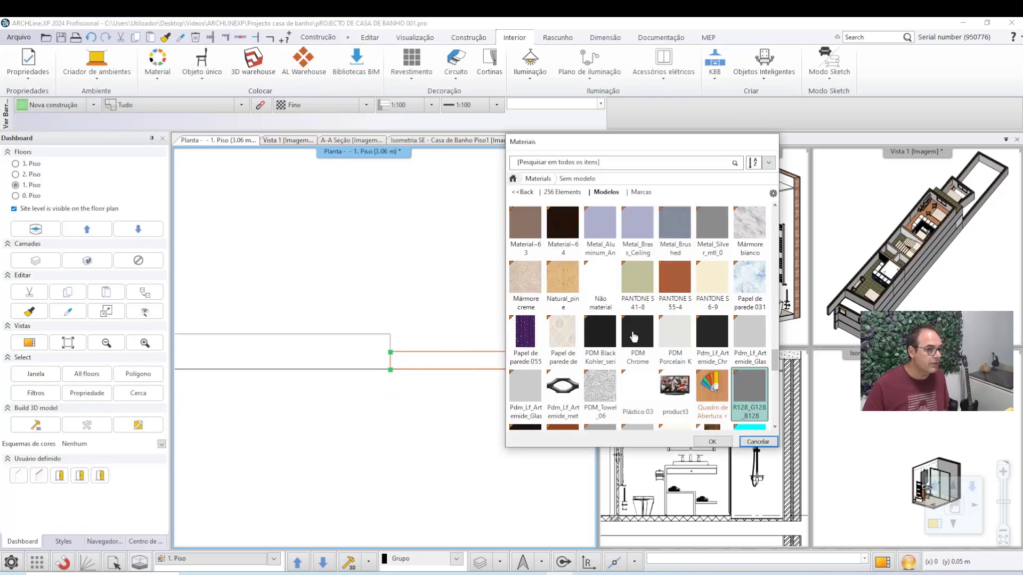
left_click(712, 441)
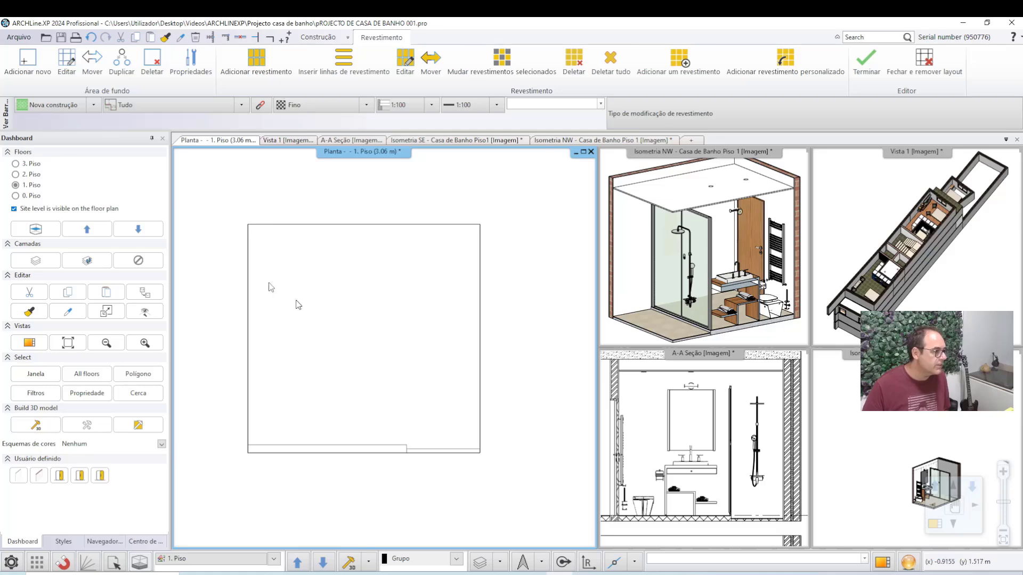
Draw a 1.949 m wide, 2.5 m tall background area over the wall's left part with material.
left_click(30, 58)
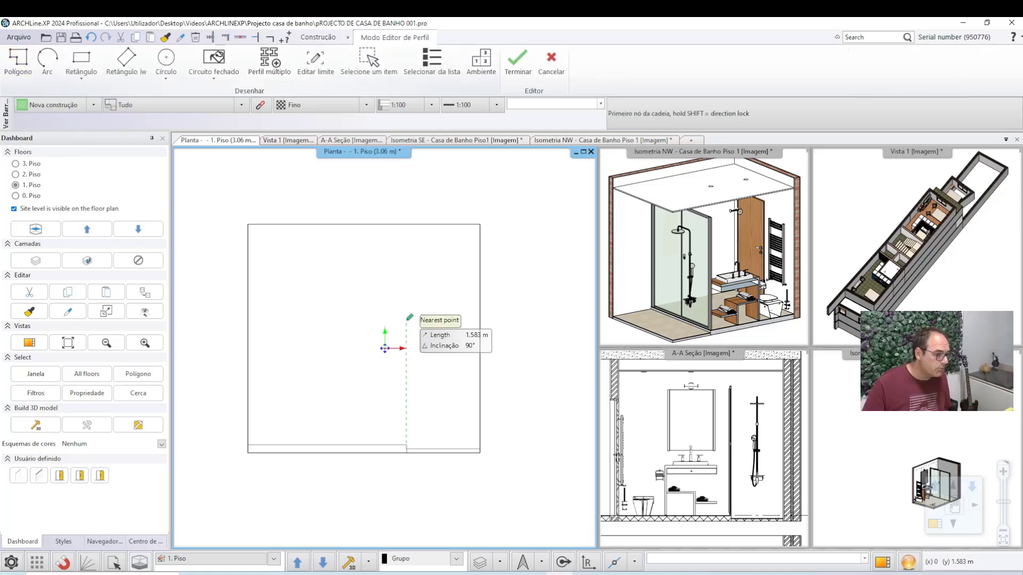
left_click(407, 446)
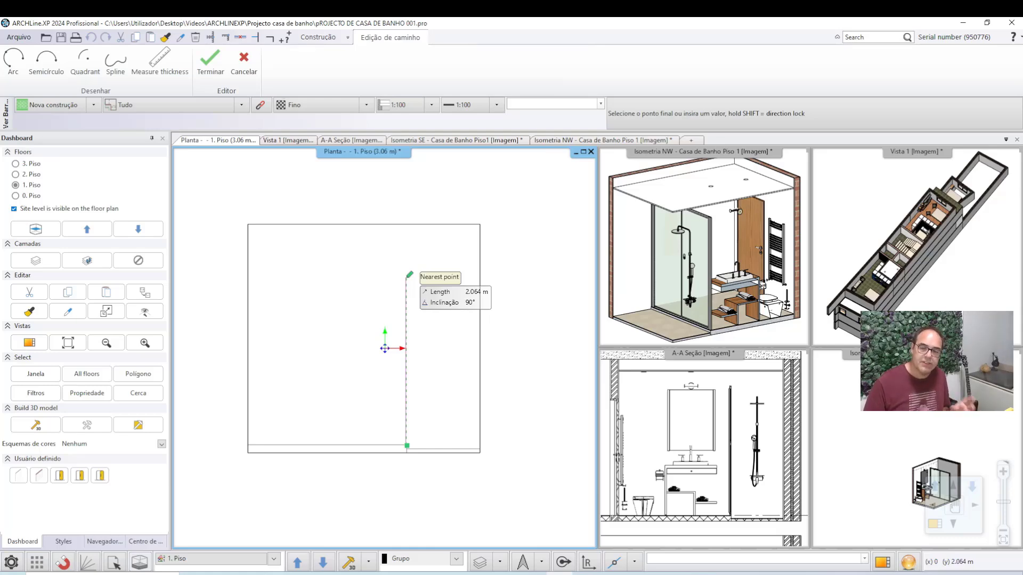
type("2.5")
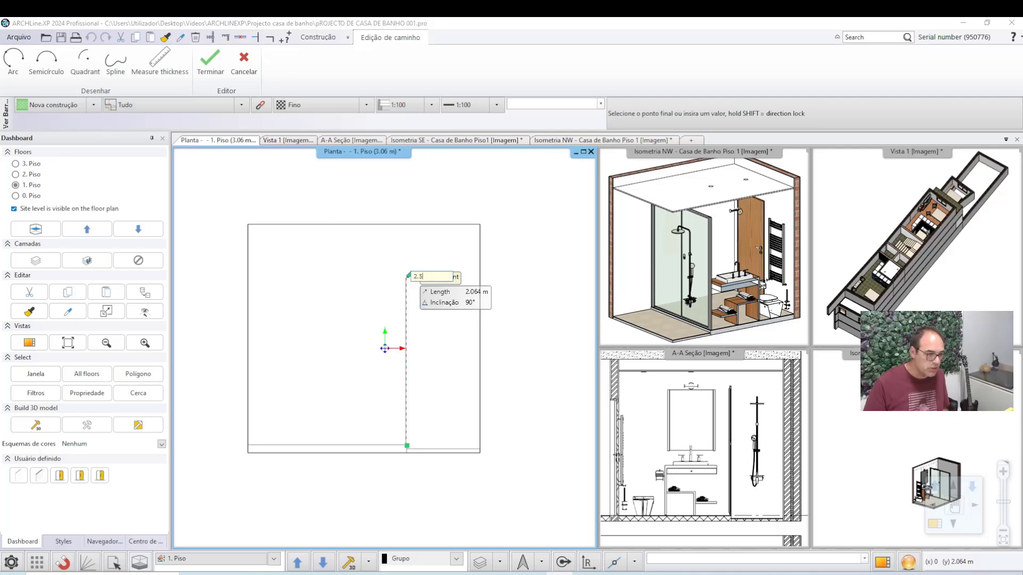
key("Return")
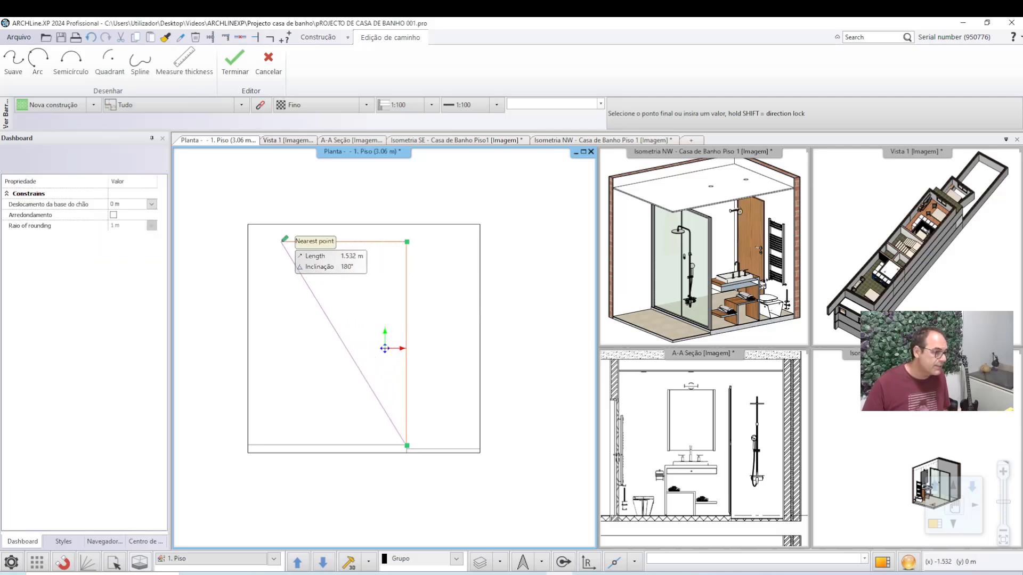
left_click(248, 242)
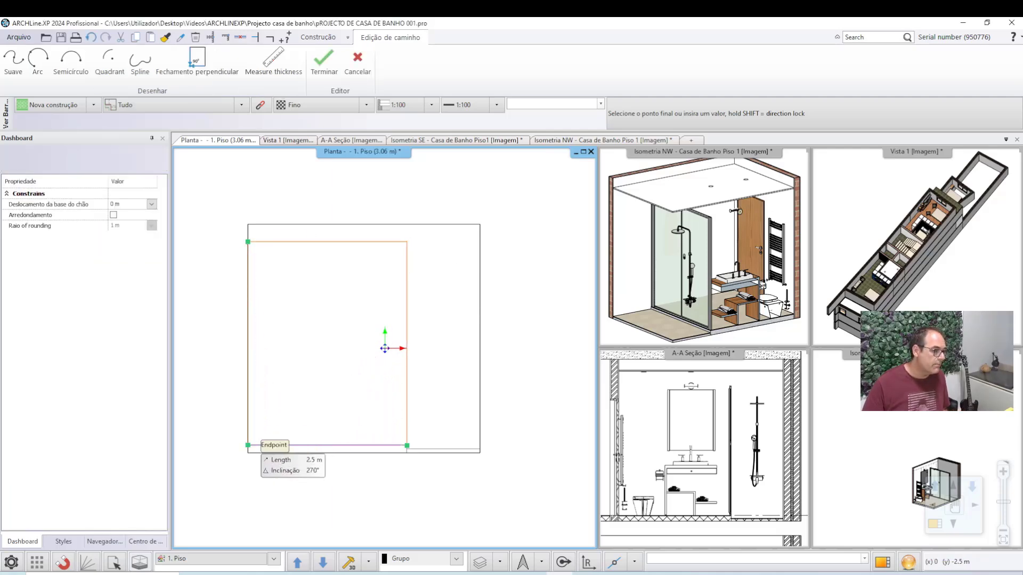
left_click(248, 445)
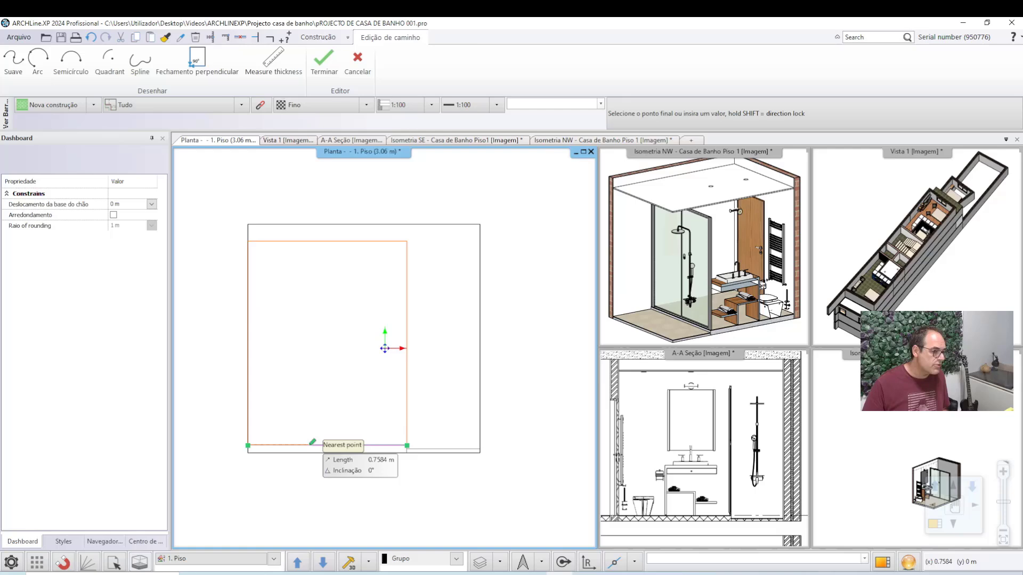
left_click(406, 443)
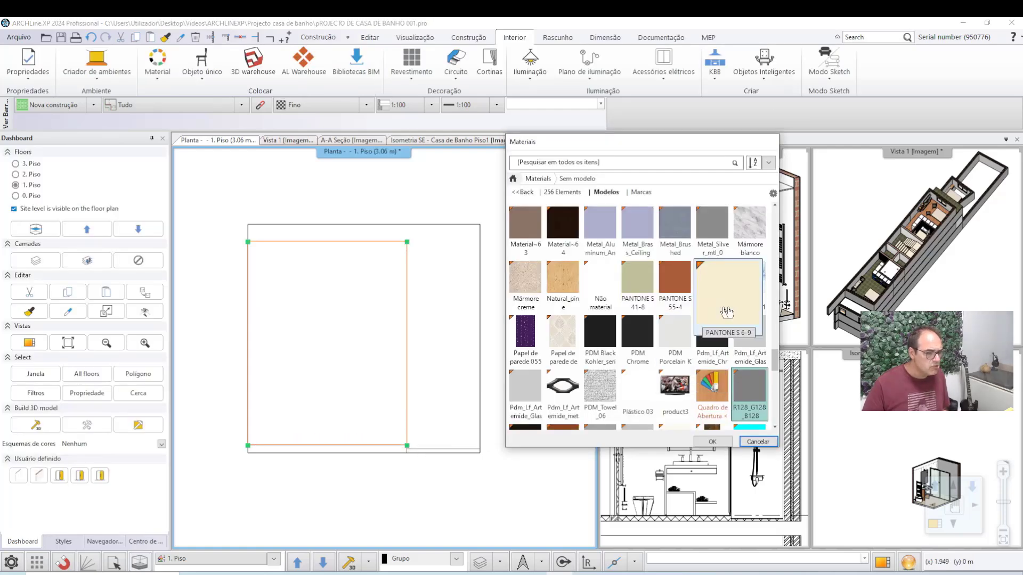
left_click(713, 442)
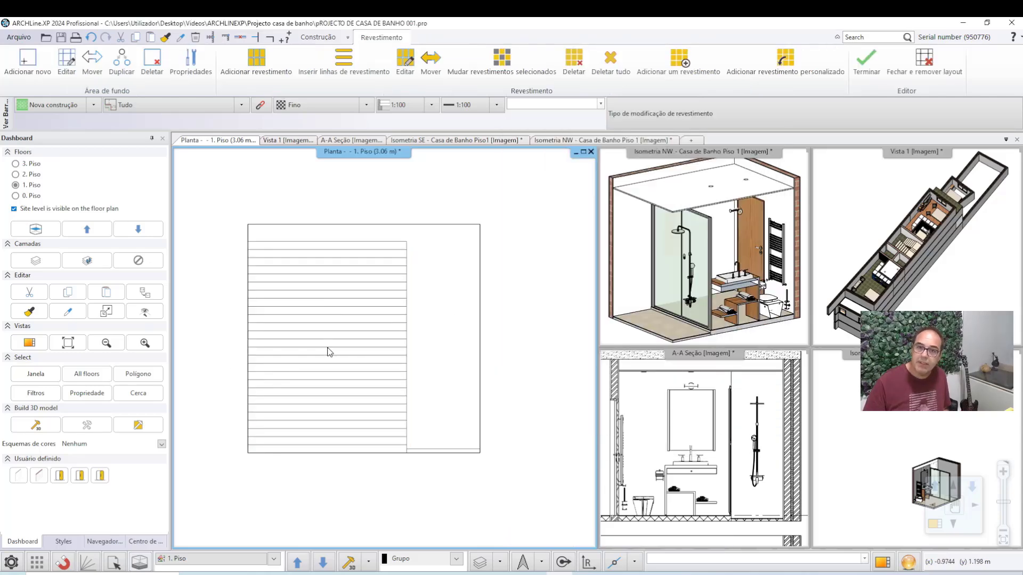
Draw a rectangular background area over the wall's narrow right strip and confirm its material.
left_click(21, 67)
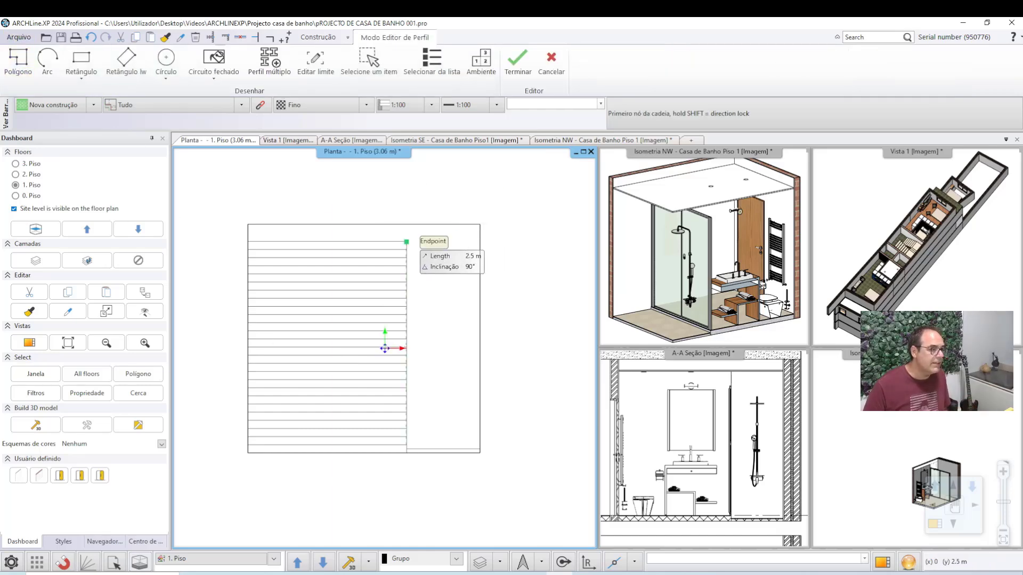
left_click(407, 242)
left_click(480, 242)
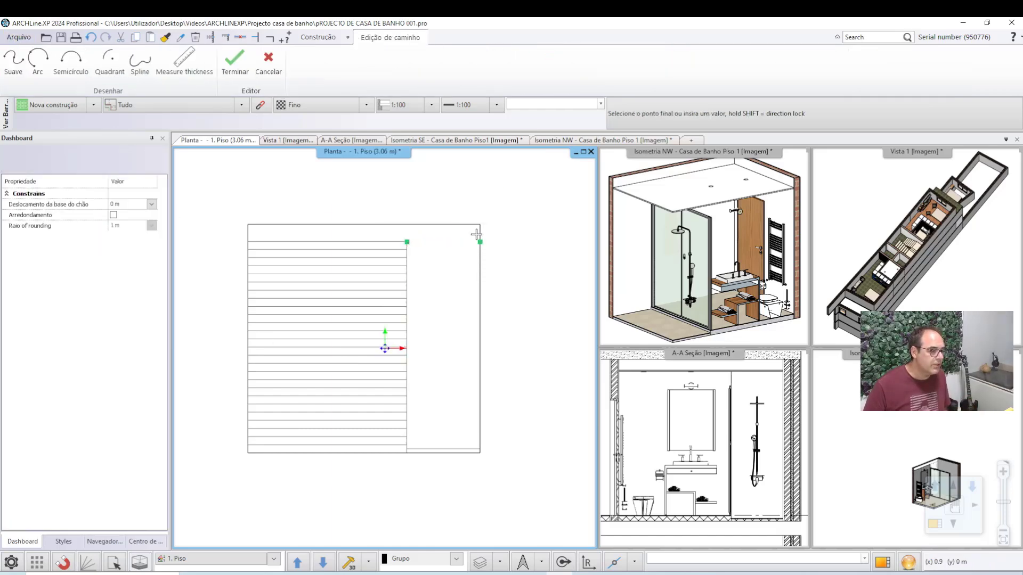
left_click(480, 450)
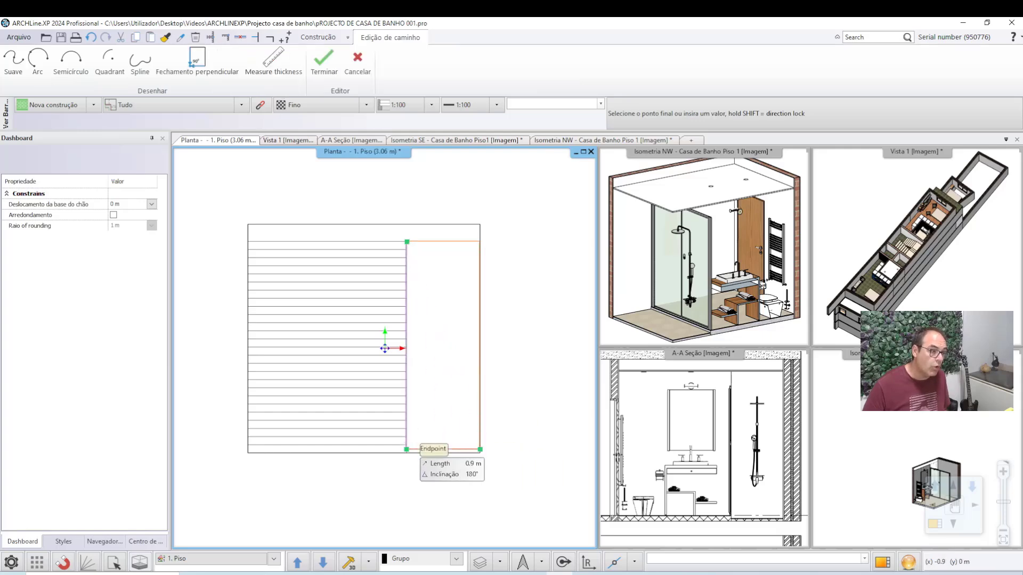
left_click(407, 448)
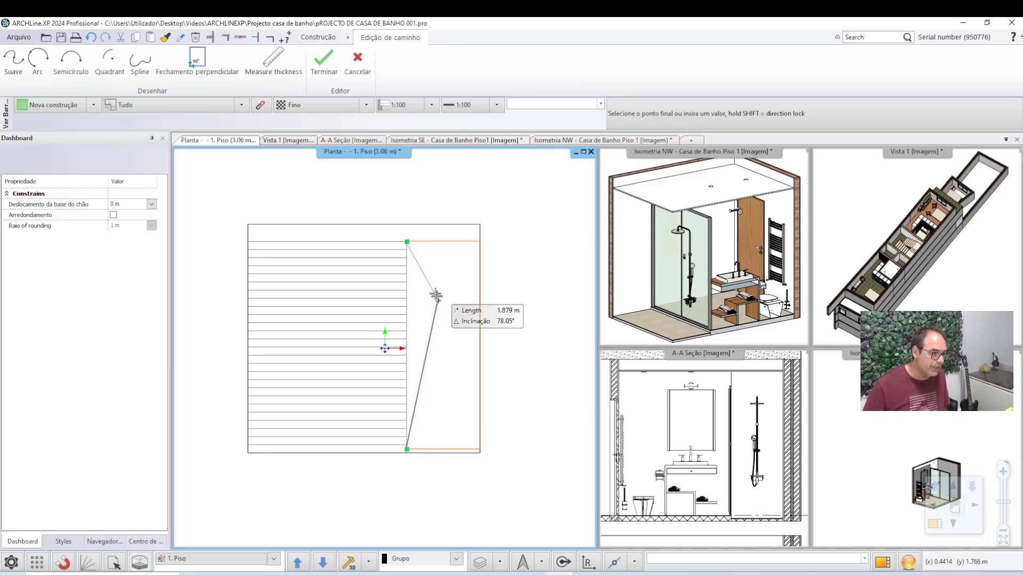
left_click(406, 242)
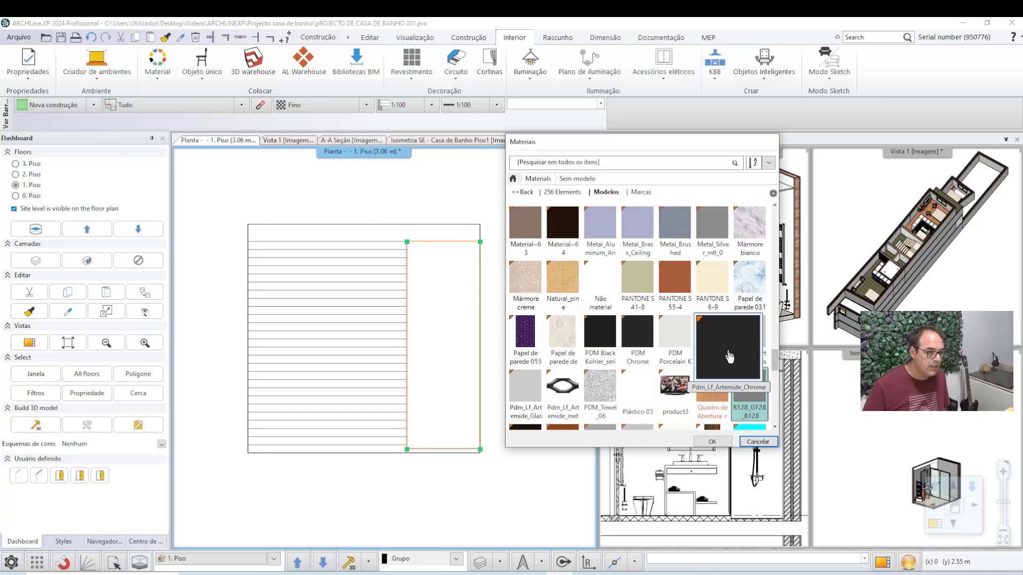
left_click(713, 442)
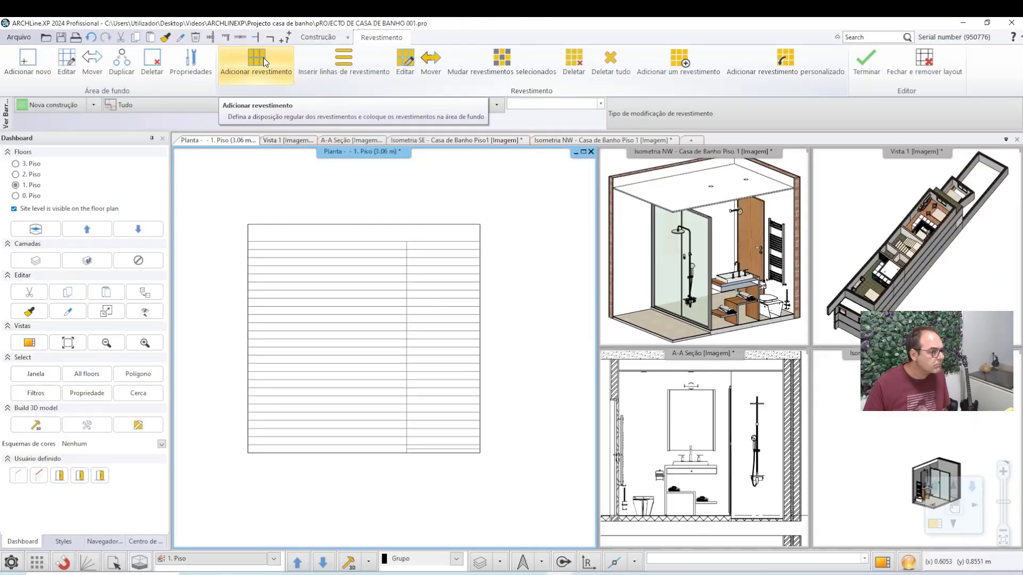
Apply a tile covering to the left background area, showing its Revigres Cooper tiling settings.
left_click(265, 61)
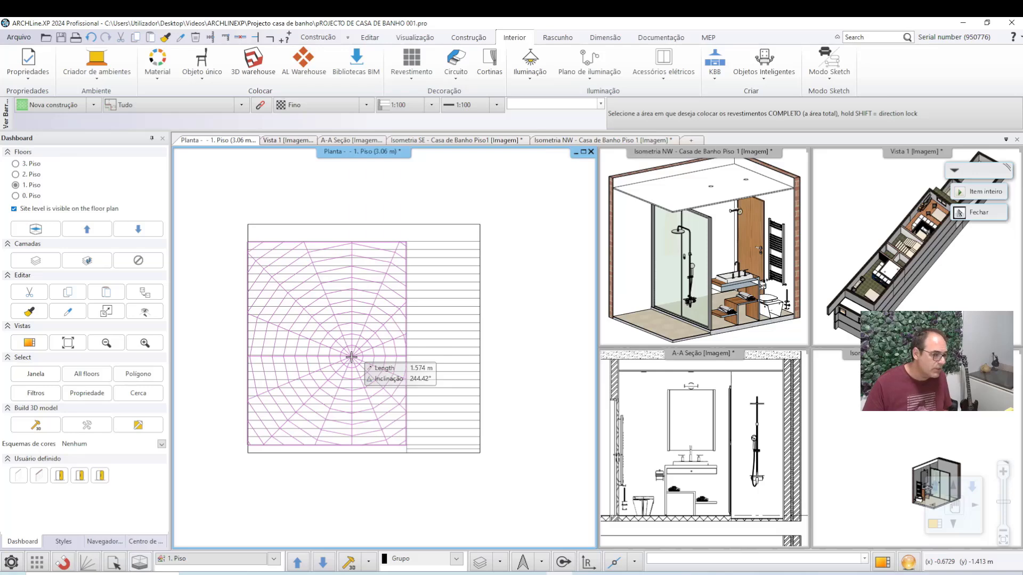
left_click(352, 357)
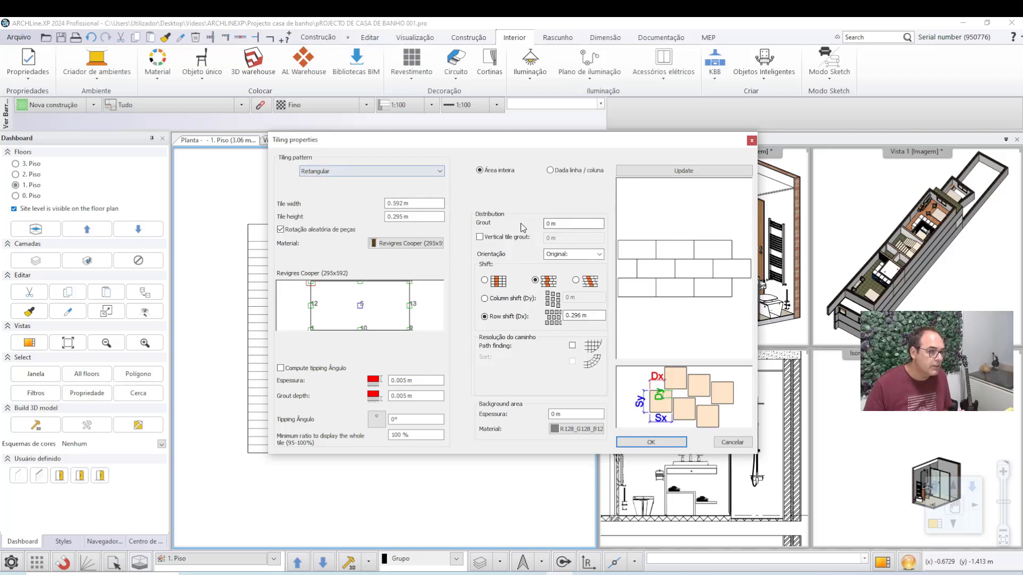
Set an unshifted straight tile grid, keep Revigres Cooper, and review the 0.592 × 0.295 m size.
left_click(484, 280)
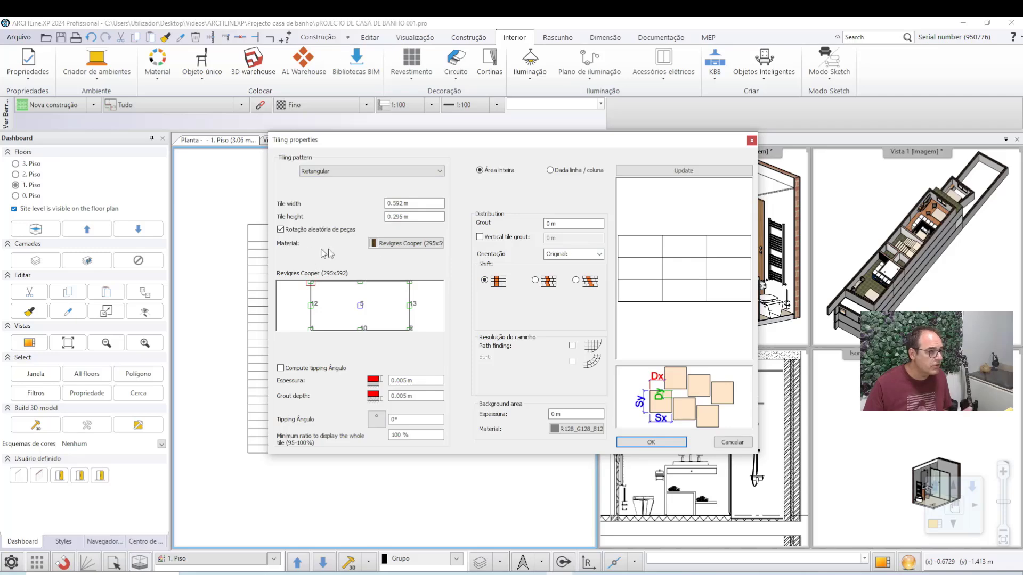
left_click(407, 245)
mouse_move(735, 395)
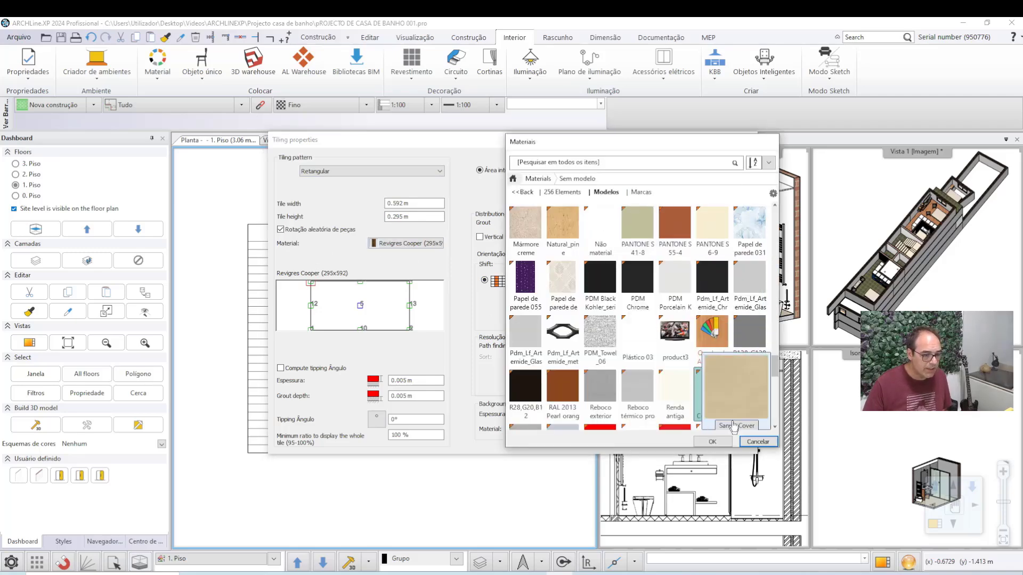
left_click(714, 442)
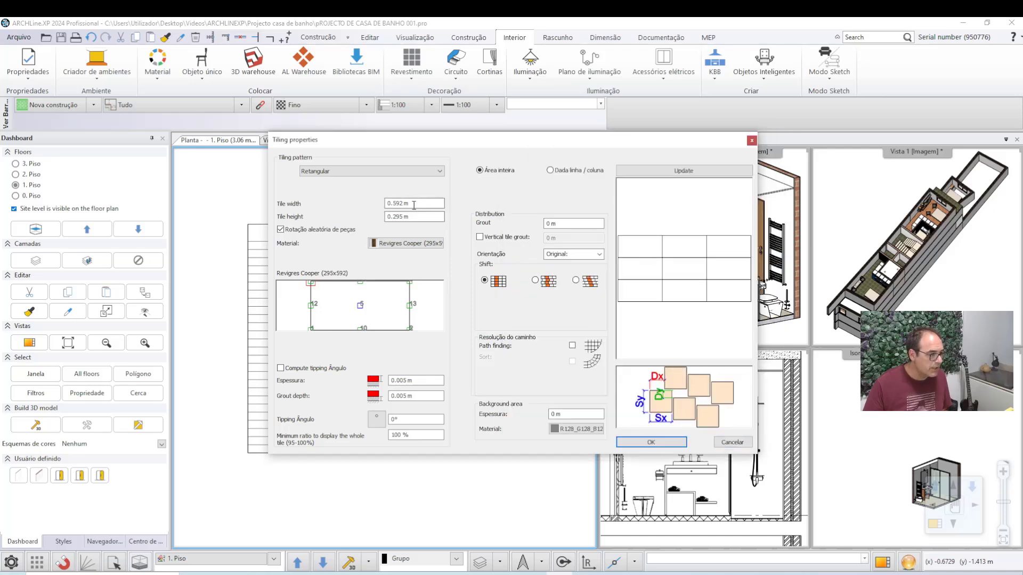
left_click_drag(414, 204, 287, 202)
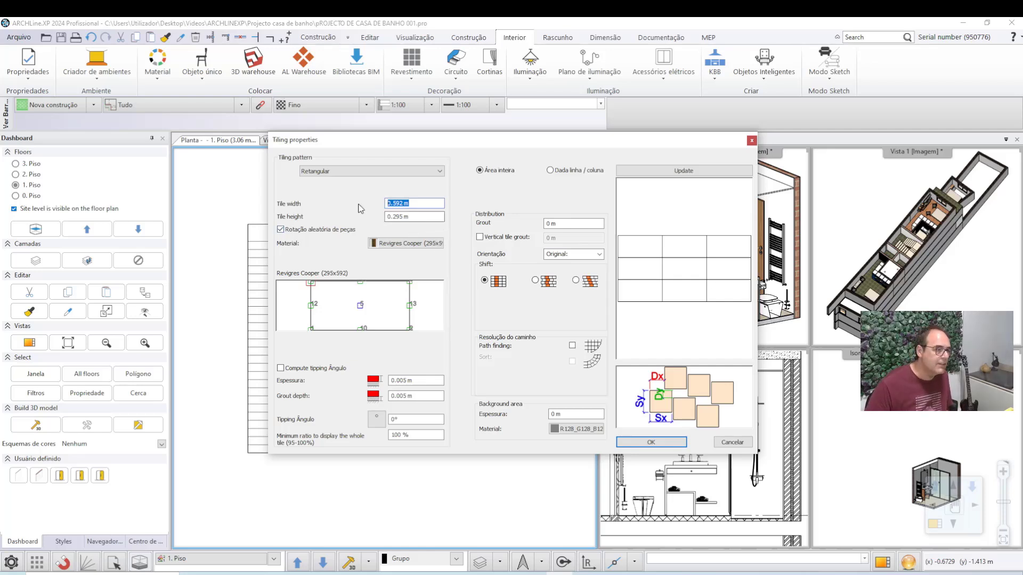
key("Tab")
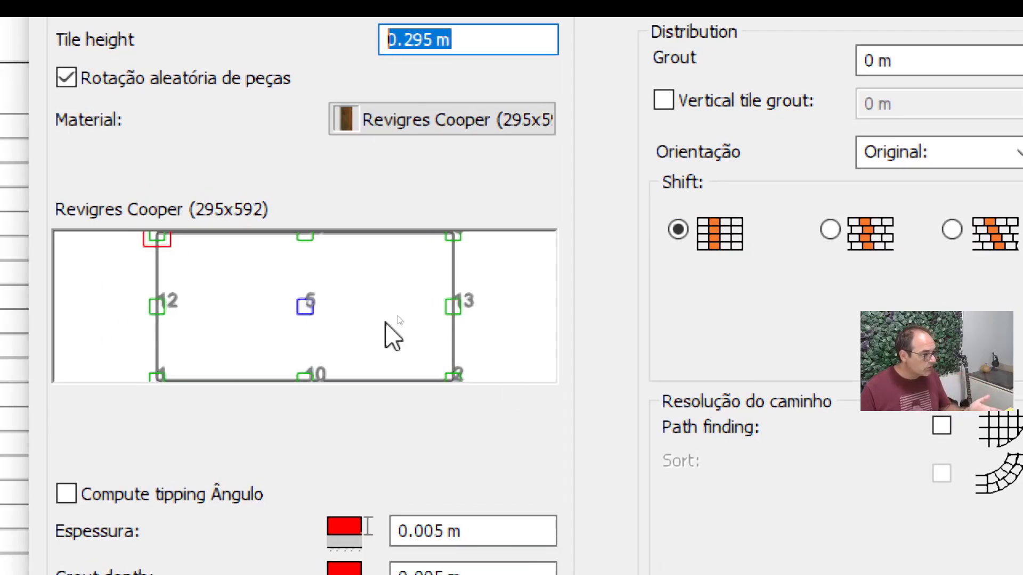
Anchor the tile at its bottom-right corner (node 3), keeping thickness and grout depth at 0.005 m.
left_click(453, 377)
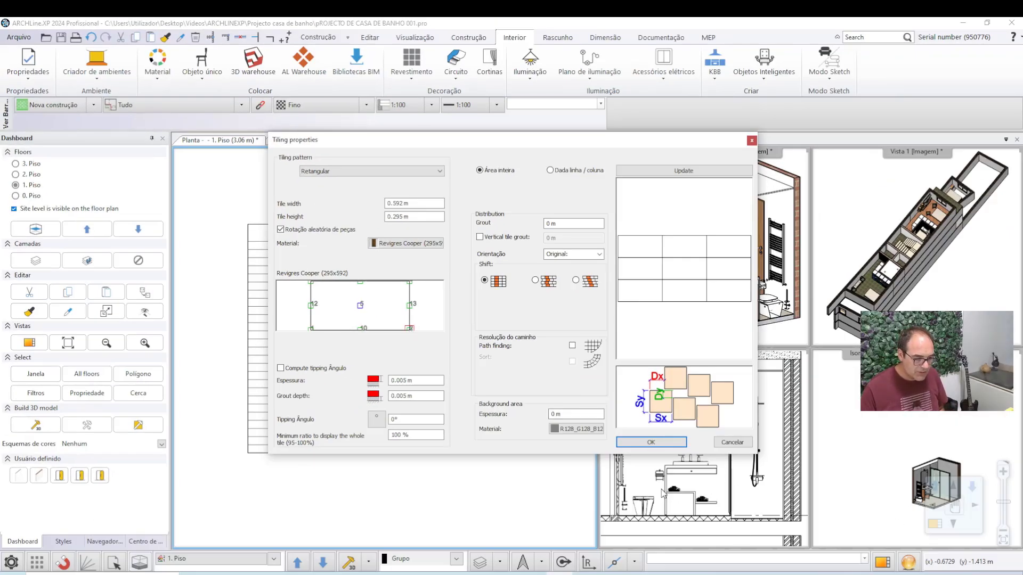
left_click_drag(660, 140, 429, 166)
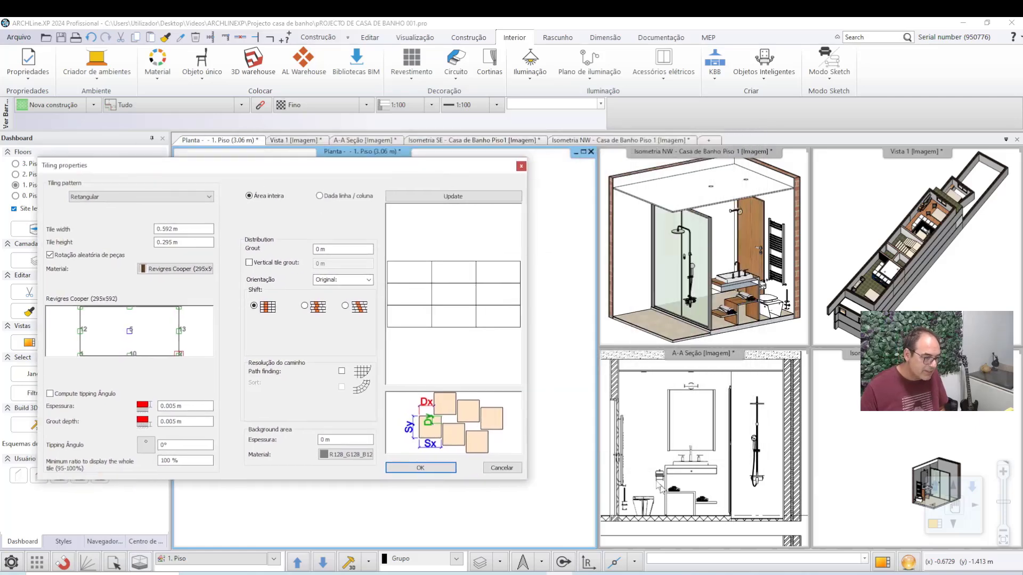
left_click_drag(258, 164, 391, 149)
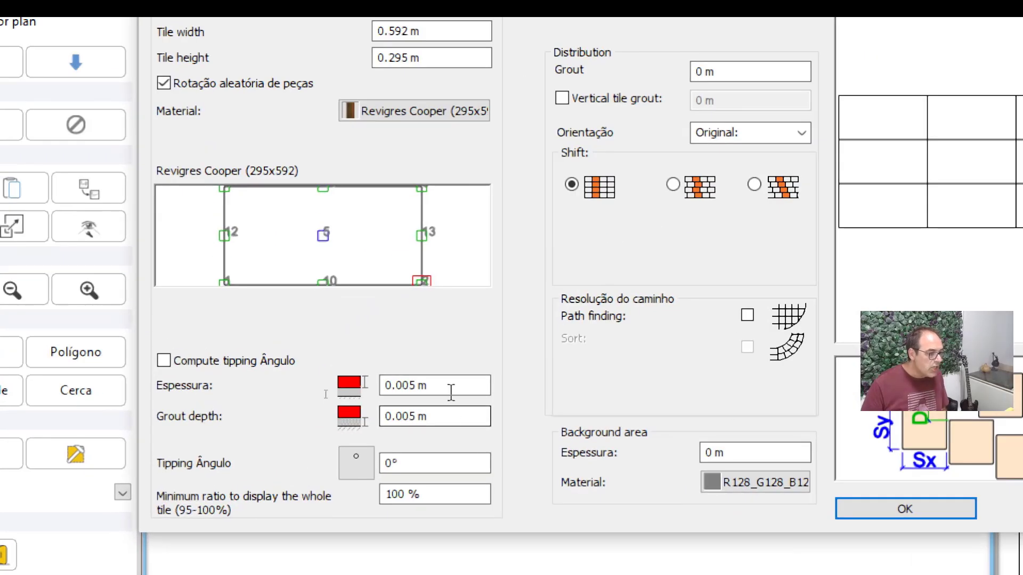
left_click(450, 392)
left_click(448, 415)
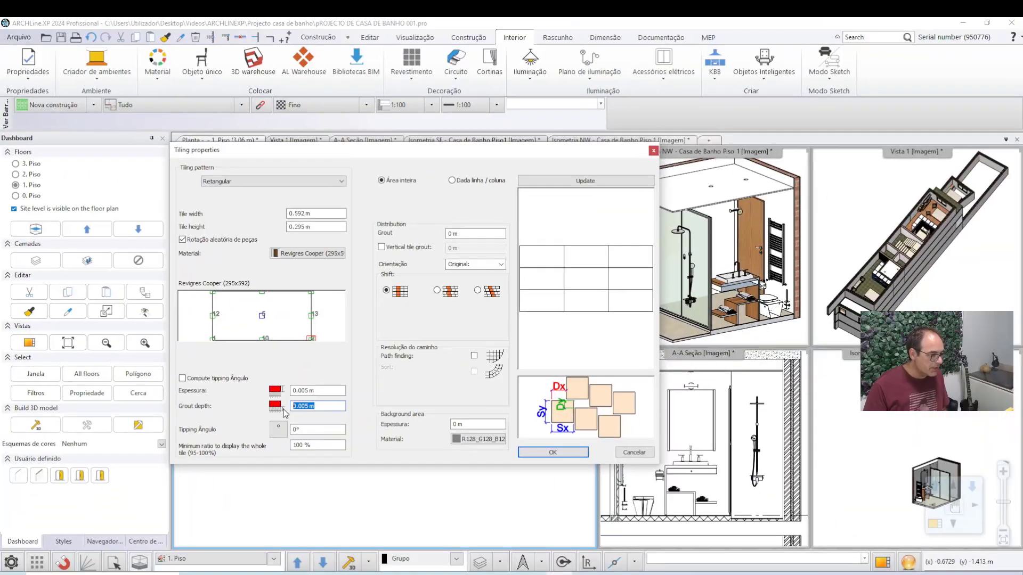
key("shift+Tab")
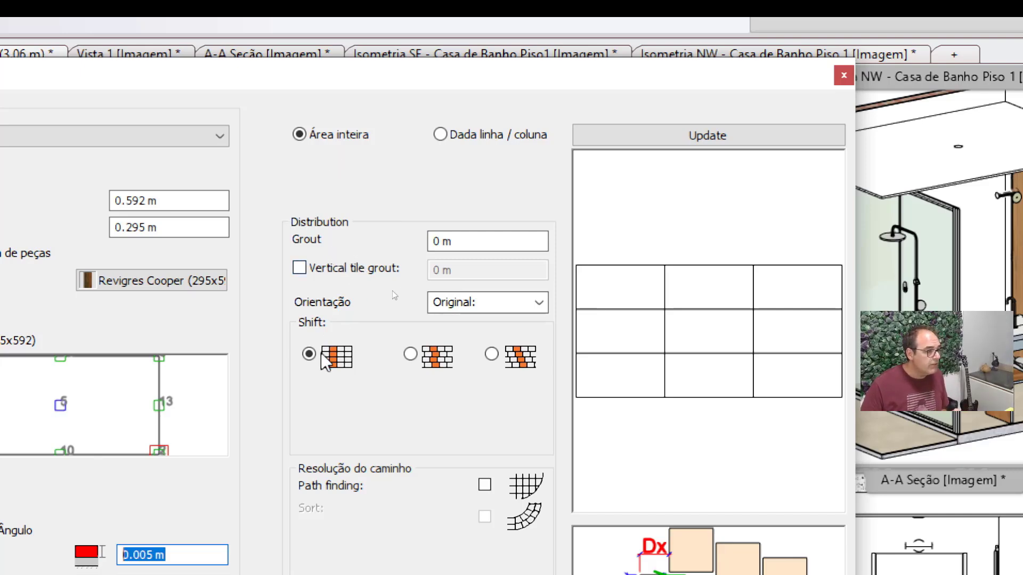
Switch the tiles to staggered rows shifted by half a tile, 0.296 m.
left_click(410, 355)
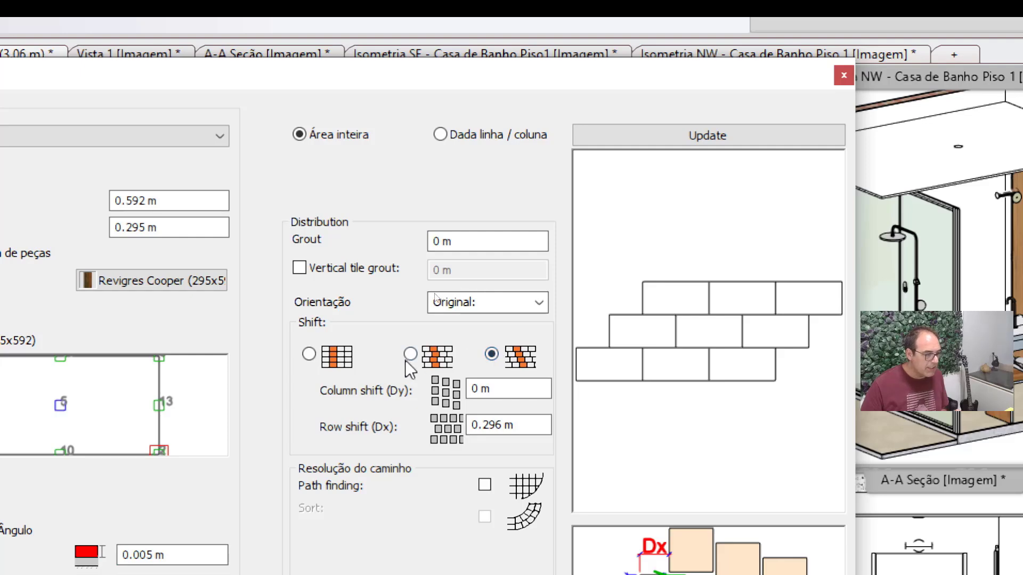
left_click(409, 355)
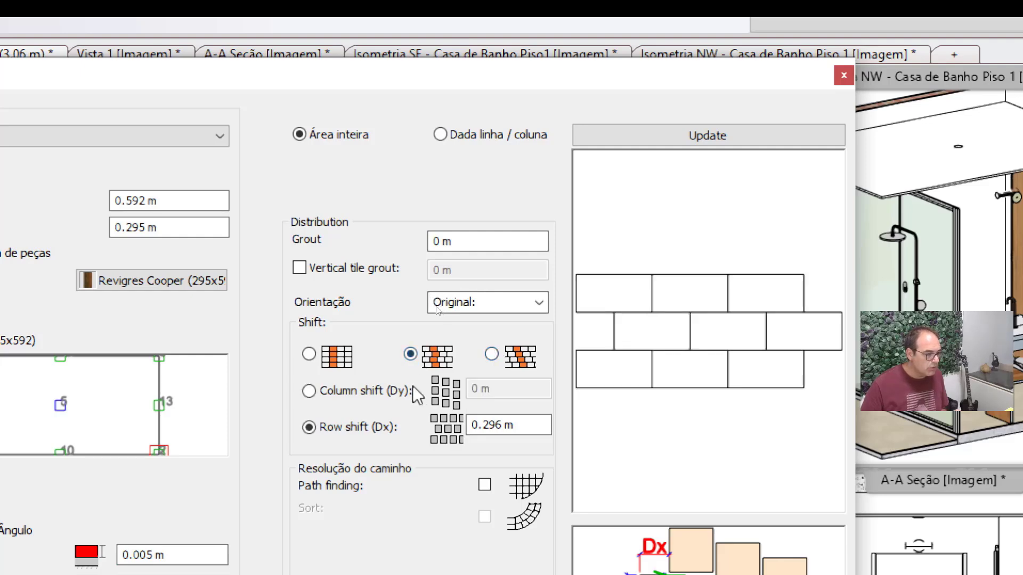
left_click(333, 431)
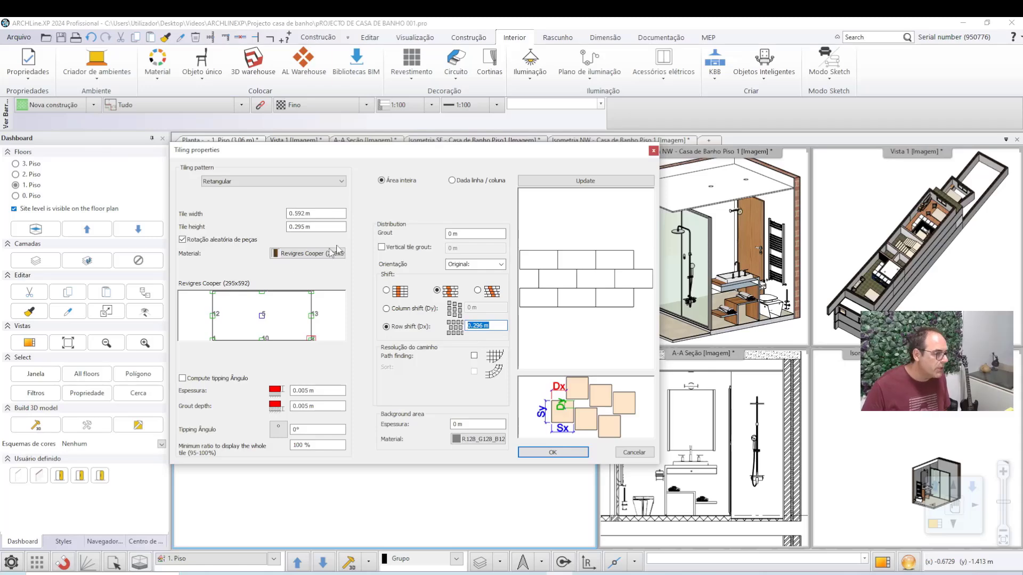
Verify tile width, row shift and background thickness, then accept the running-bond tiling settings.
left_click(315, 218)
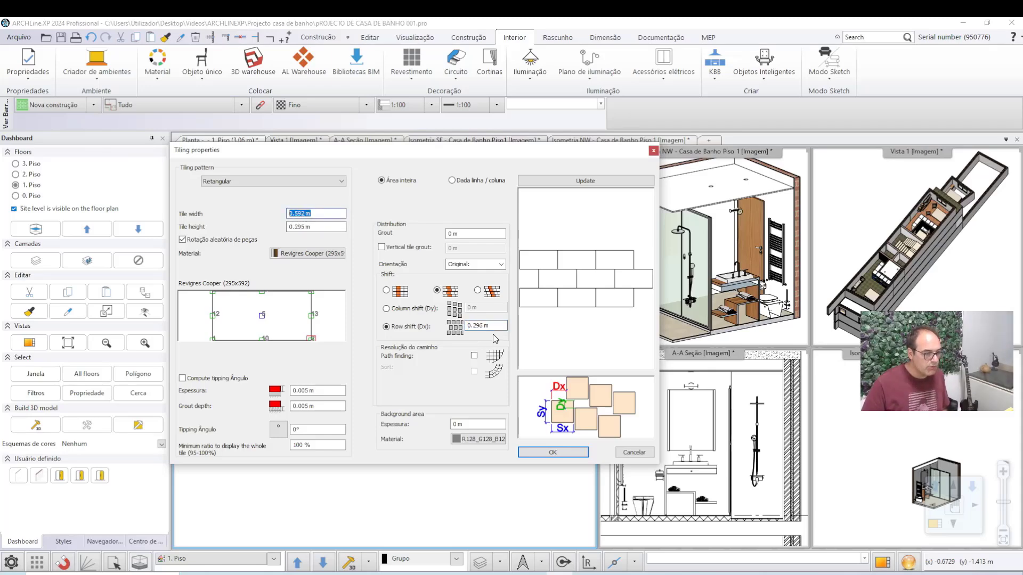
left_click(493, 327)
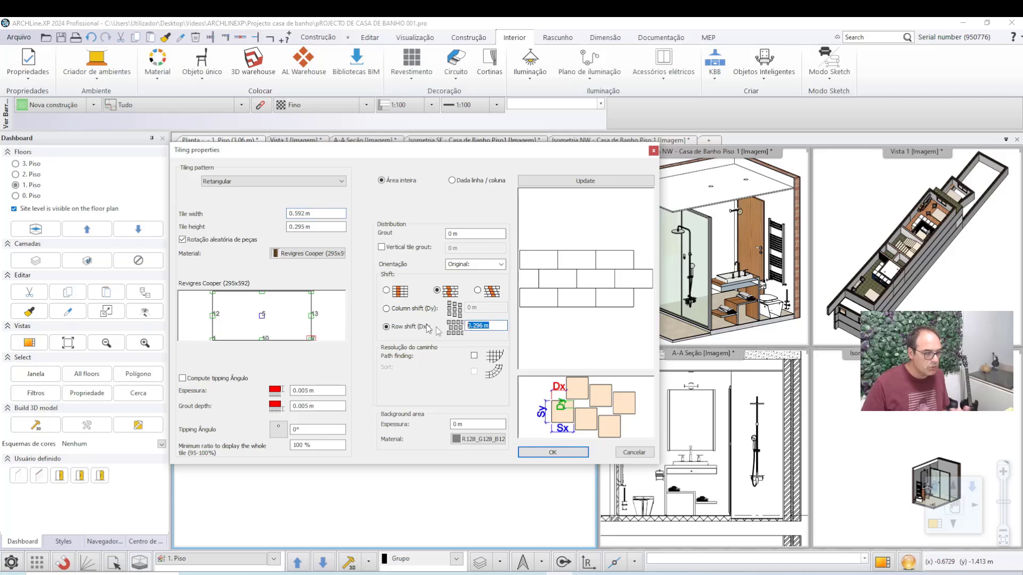
left_click(464, 426)
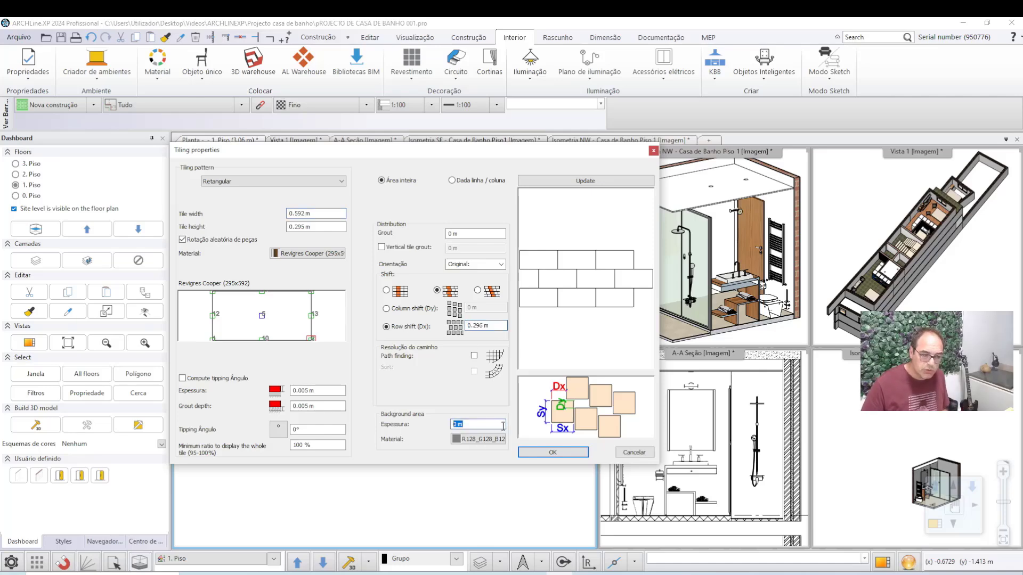
left_click(566, 456)
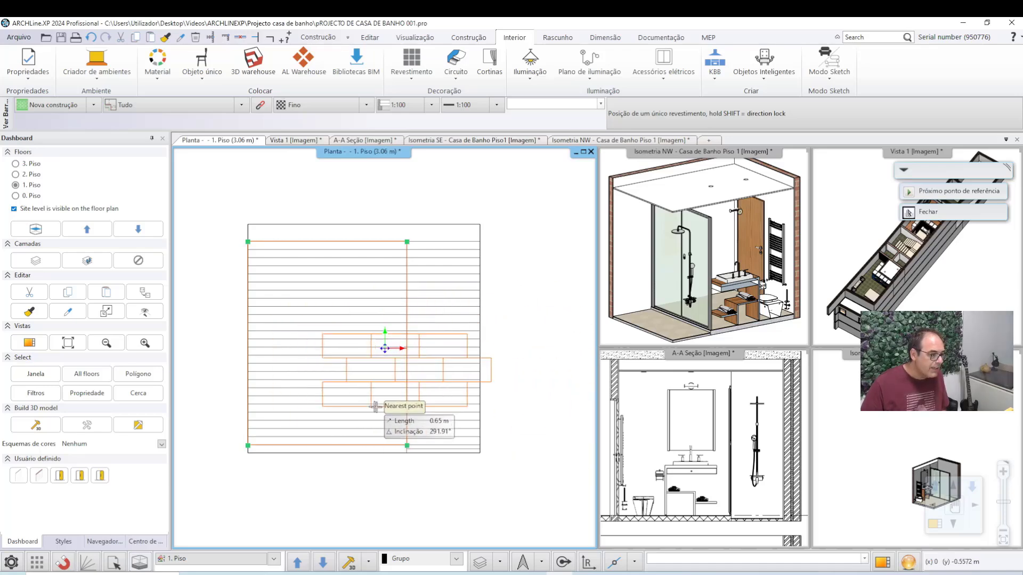
Place the staggered Revigres Cooper tiling from the wall's bottom corner at 0° rotation.
scroll(375, 407, "up", 2)
scroll(421, 417, "up", 1)
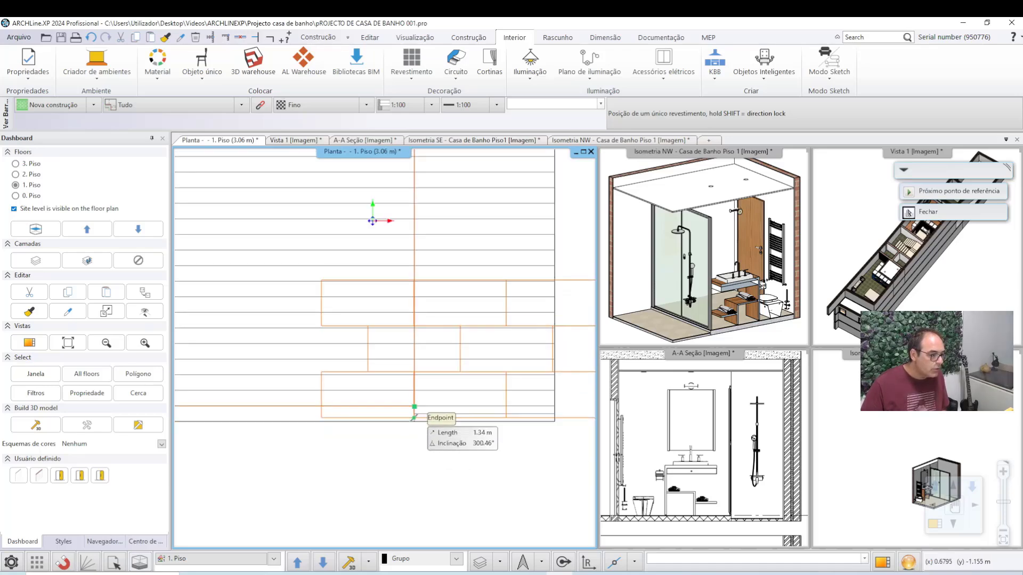
scroll(409, 395, "up", 1)
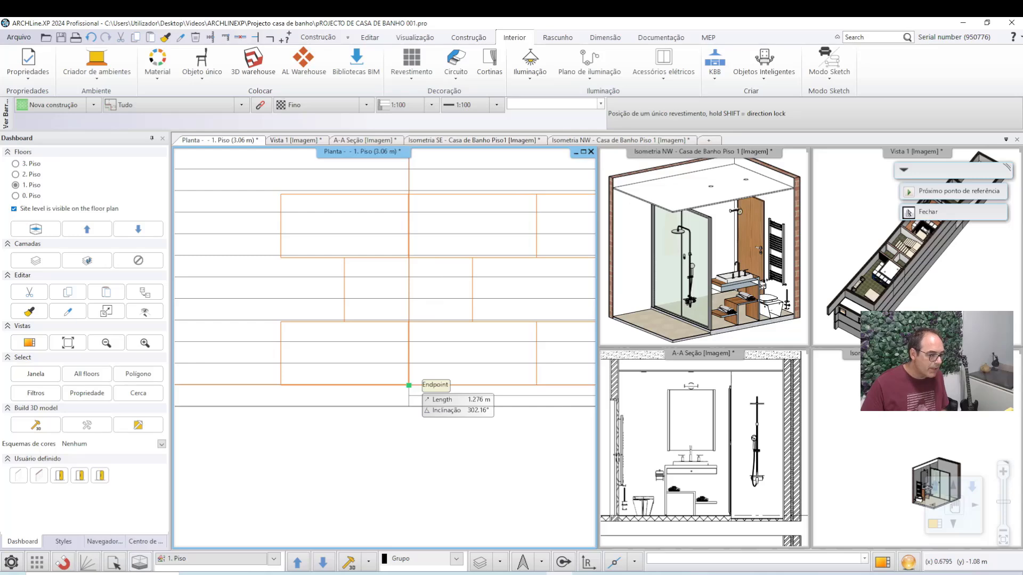
scroll(409, 385, "up", 1)
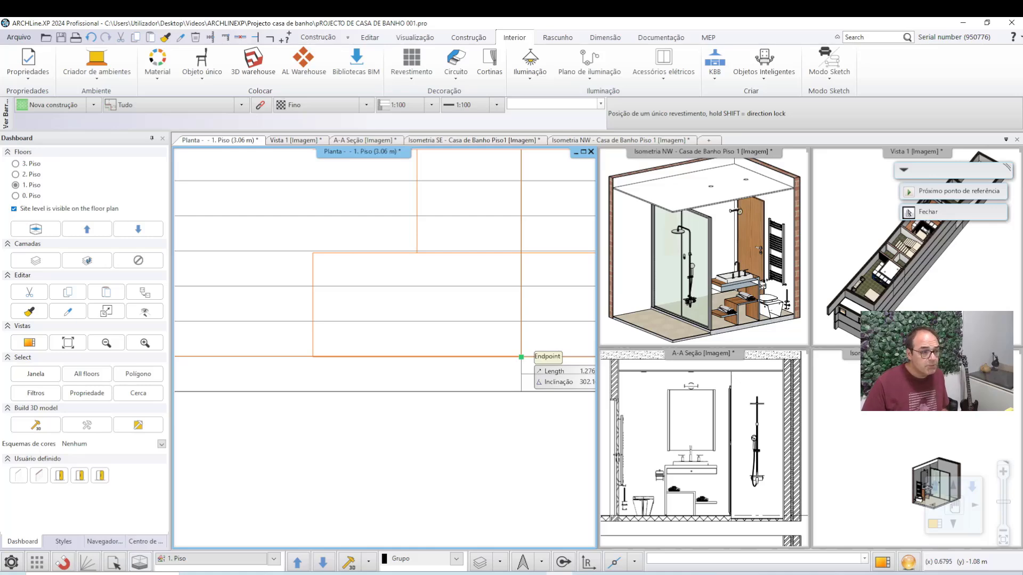
scroll(521, 357, "down", 3)
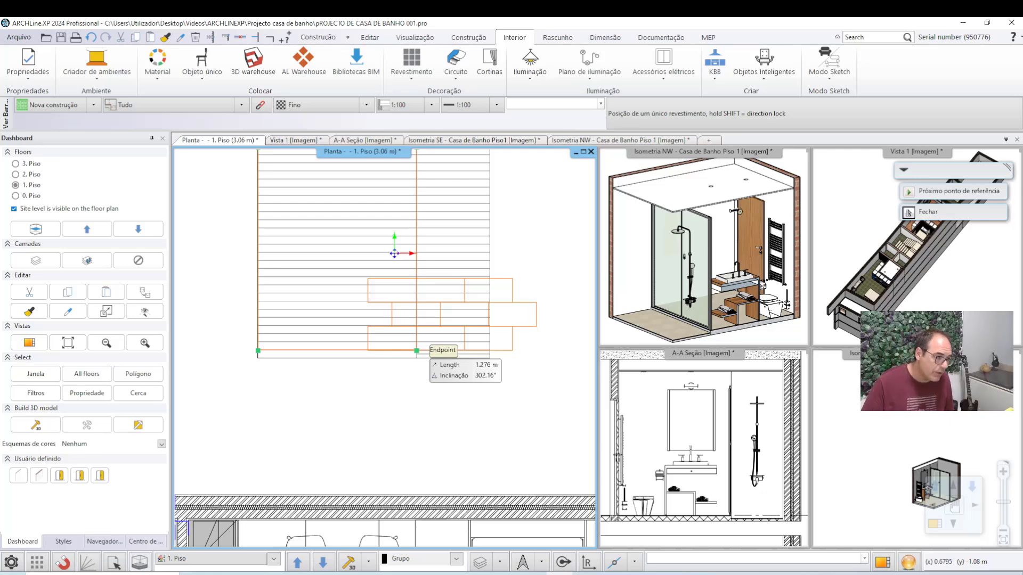
left_click(417, 350)
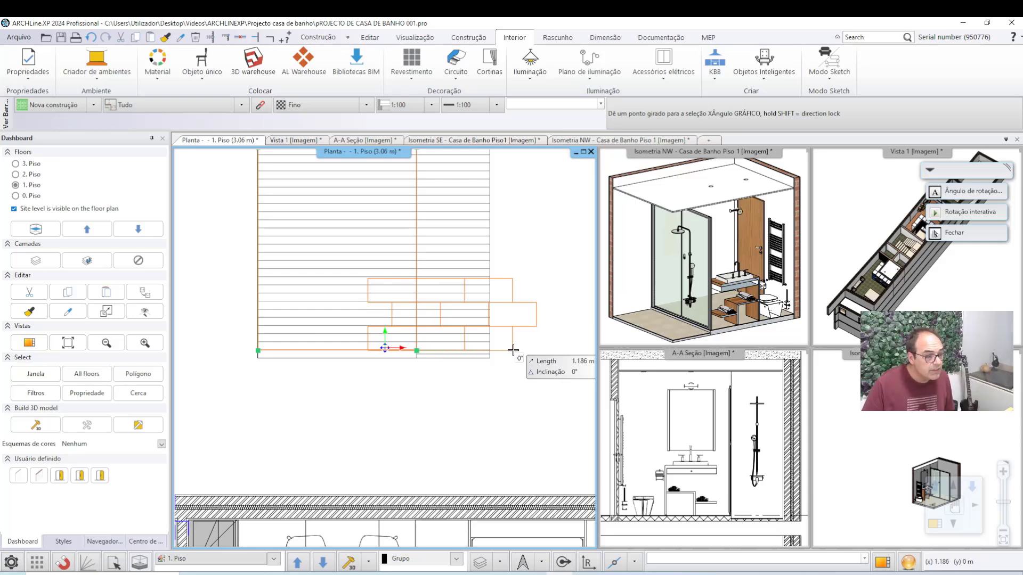
left_click(513, 350)
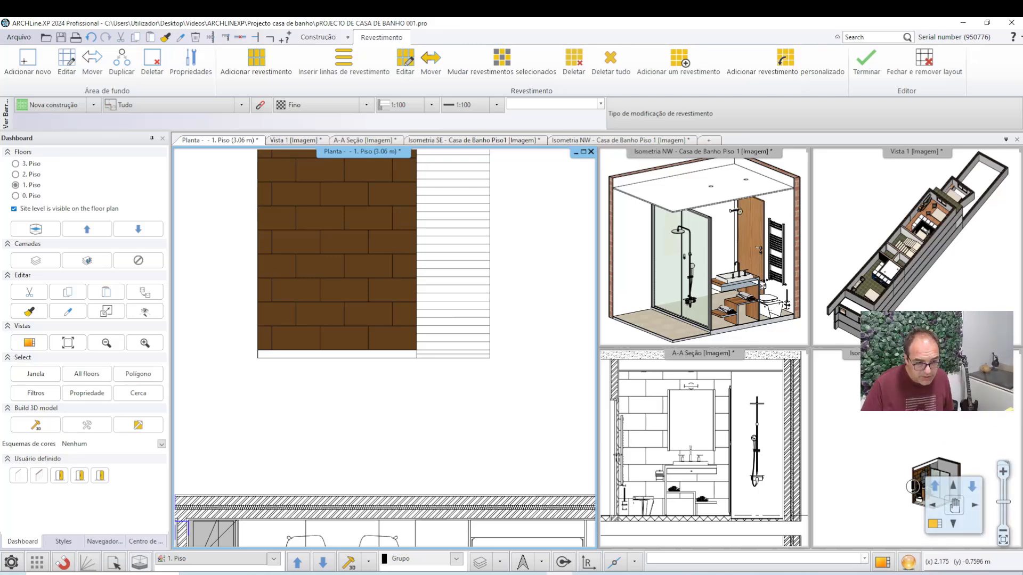
Start a new tiled area for the untiled right wall strip with Adicionar revestimento.
scroll(400, 403, "up", 3)
scroll(400, 403, "down", 2)
scroll(400, 402, "down", 2)
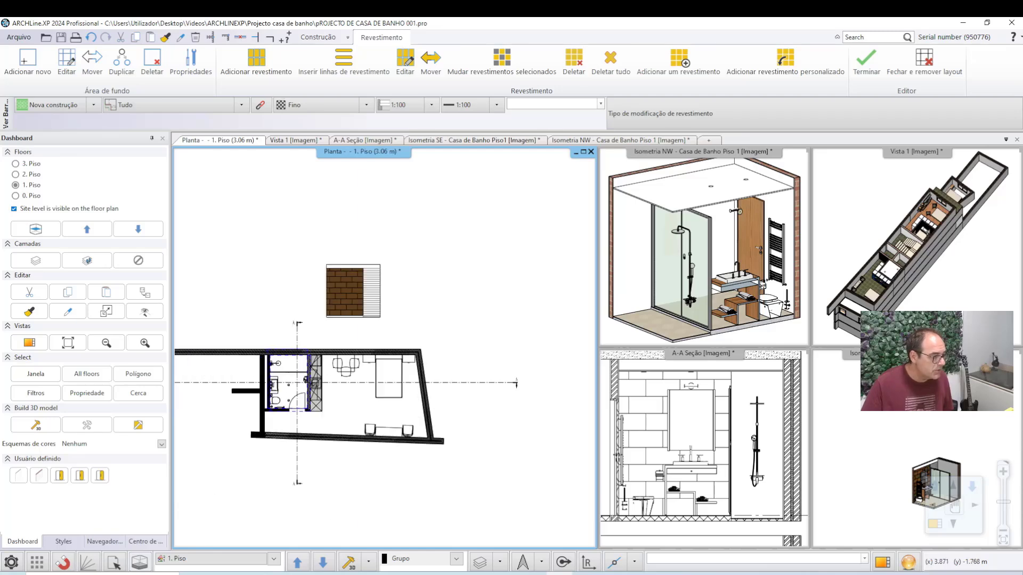
scroll(400, 403, "down", 2)
scroll(463, 309, "up", 2)
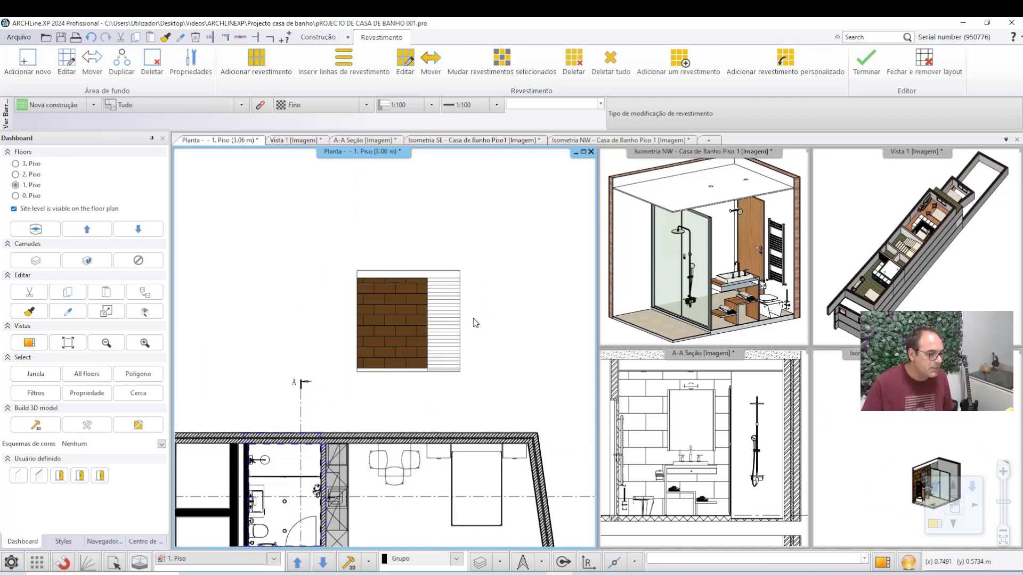
scroll(464, 309, "up", 2)
scroll(464, 309, "up", 1)
scroll(434, 361, "up", 2)
scroll(426, 381, "up", 1)
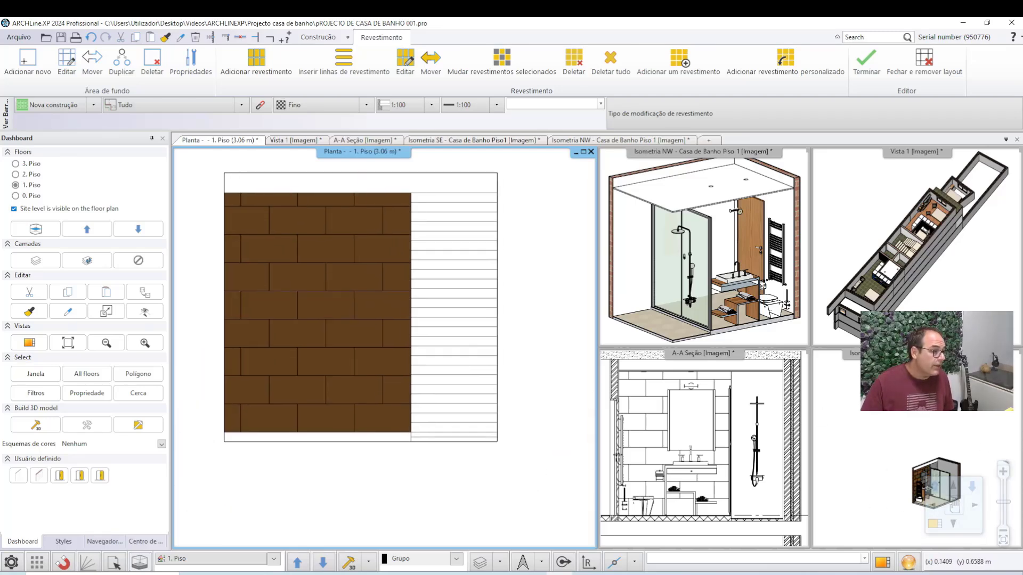
scroll(422, 399, "up", 1)
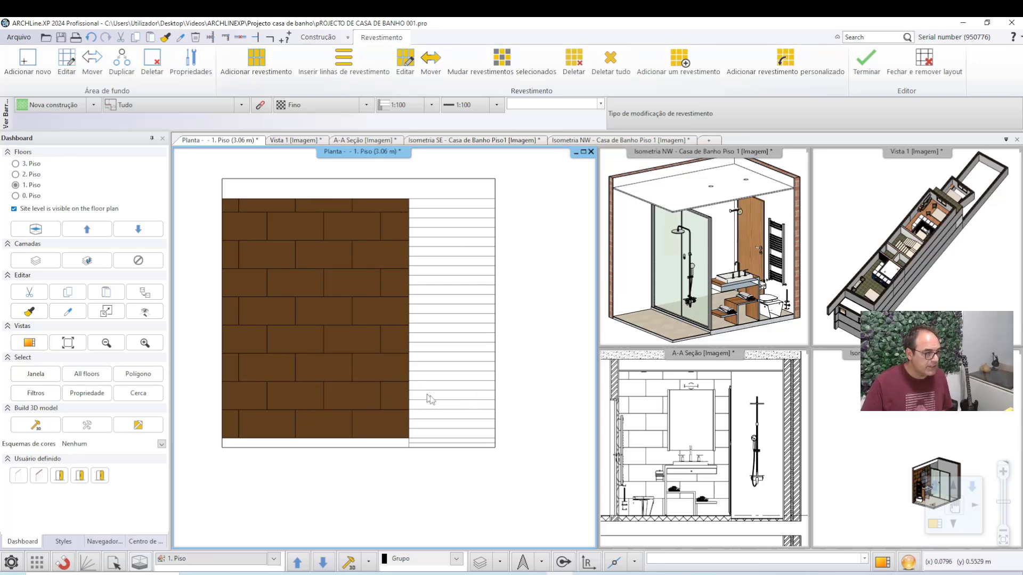
left_click(261, 74)
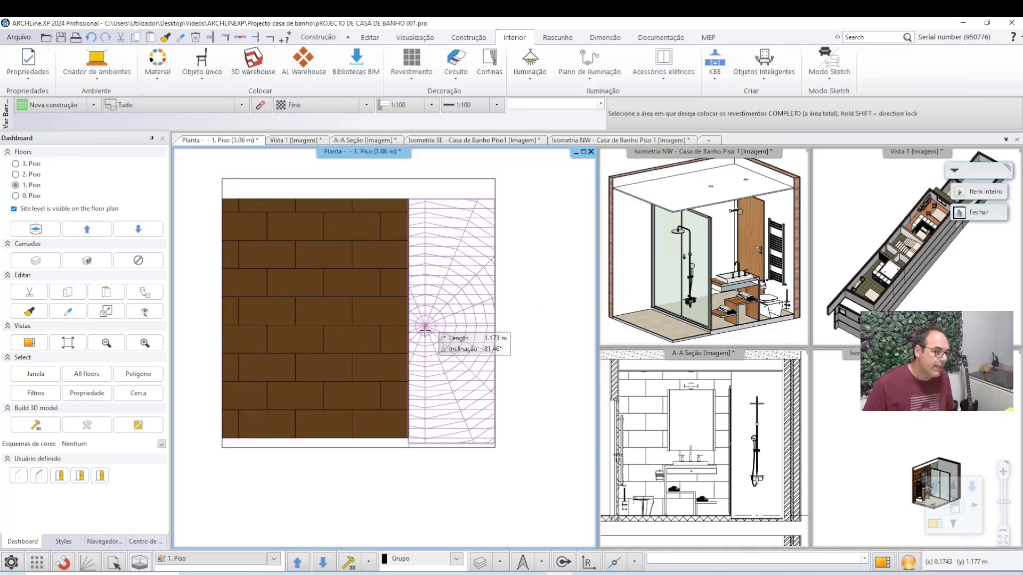
Select the right wall strip and choose the Step Cooper tile from MEU > Revestimentos cerâmicos.
left_click(454, 301)
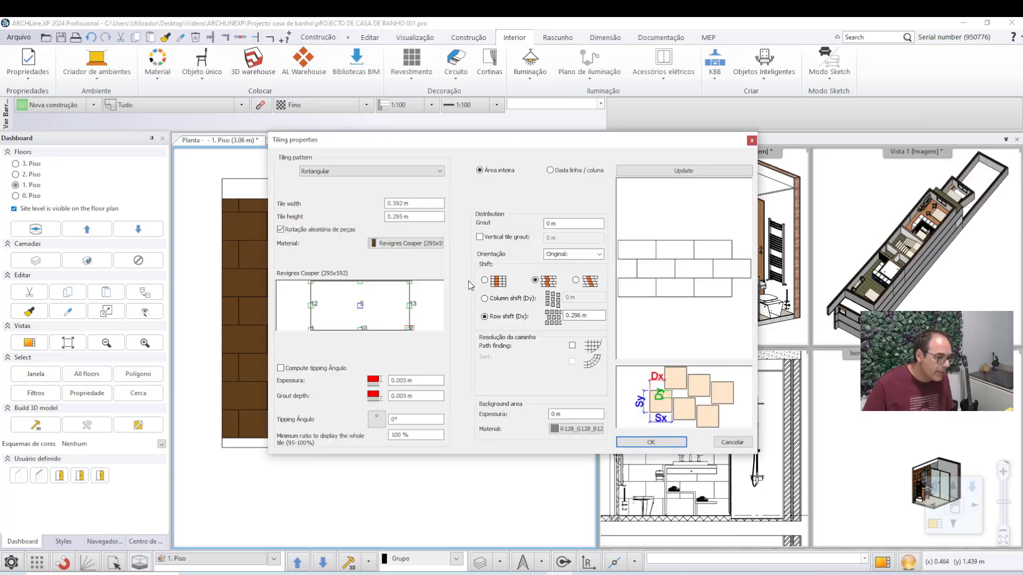
left_click(405, 245)
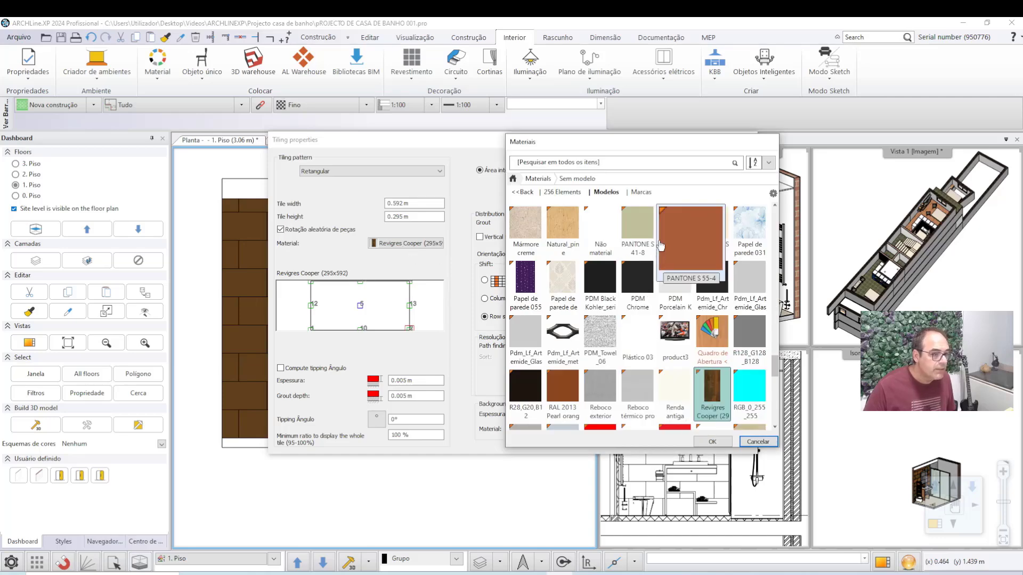
scroll(547, 265, "up", 3)
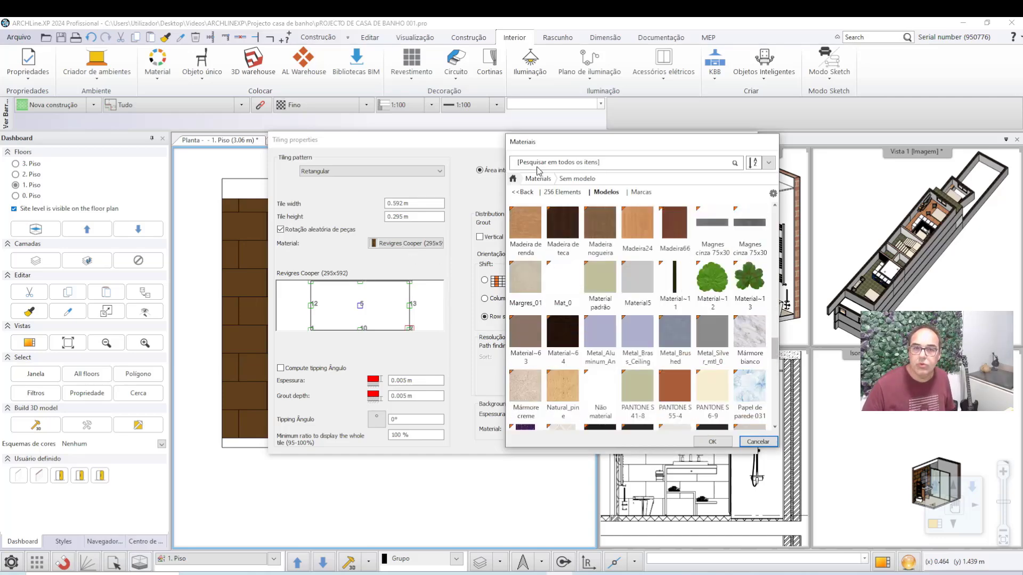
left_click(512, 178)
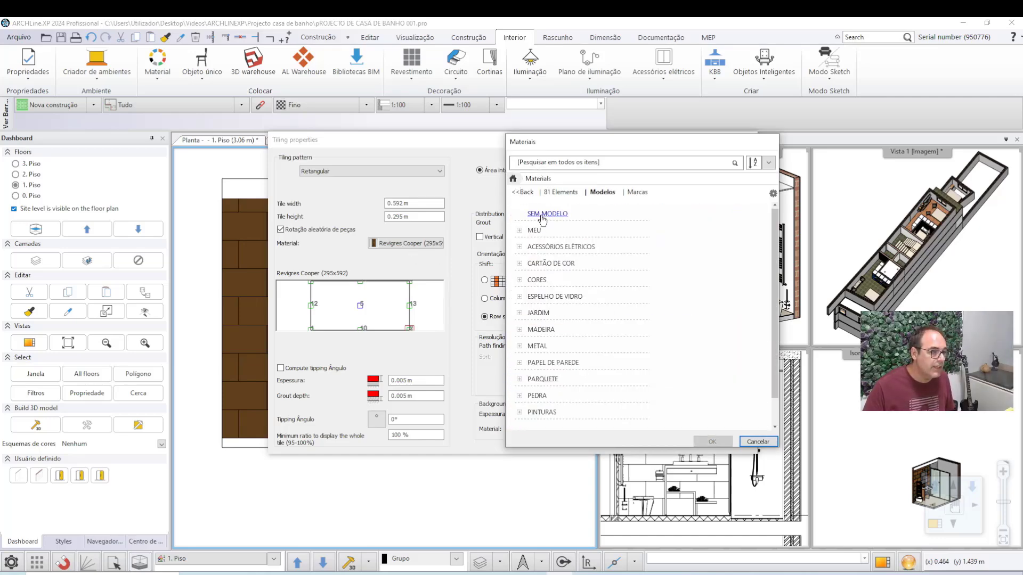
left_click(522, 233)
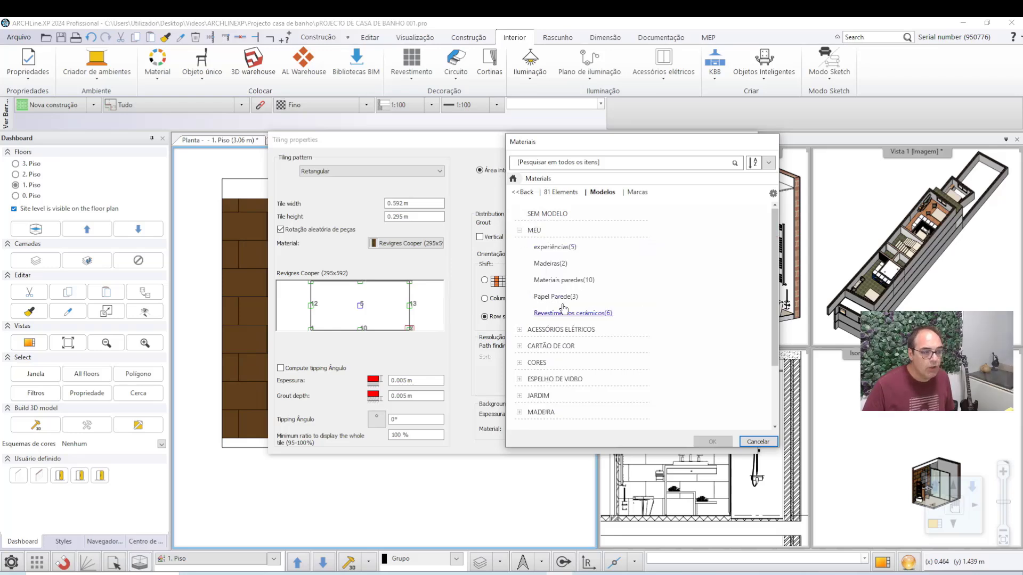
left_click(572, 314)
left_click(670, 292)
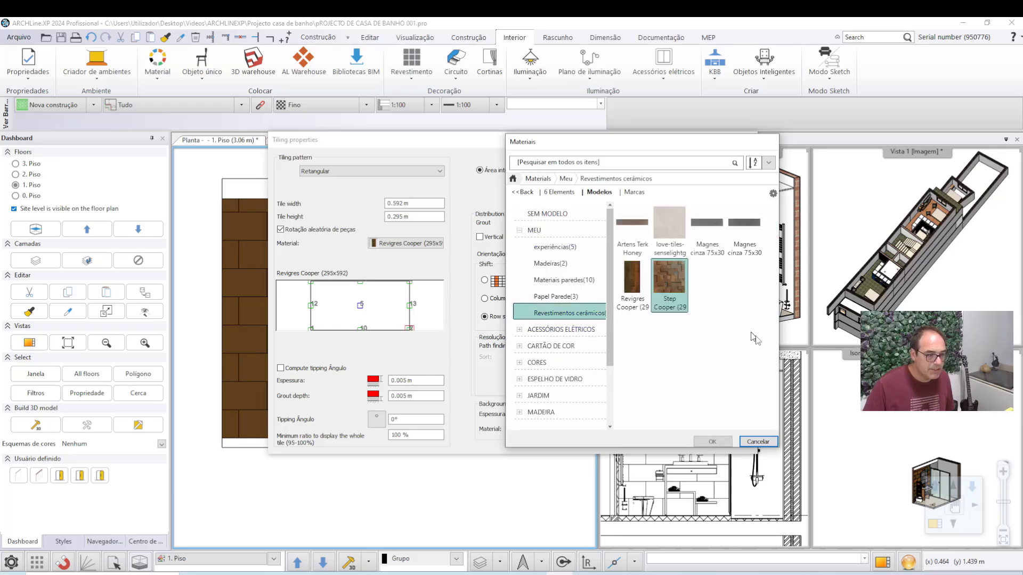
Confirm Step Cooper in a straight unstaggered grid anchored at the bottom-left corner.
left_click(712, 442)
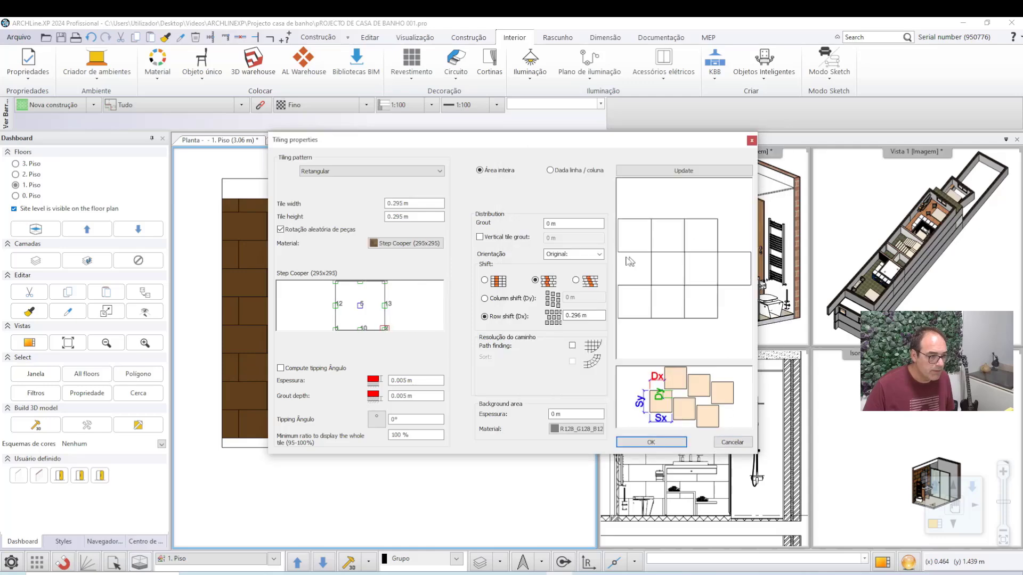
double_click(428, 207)
key("Tab")
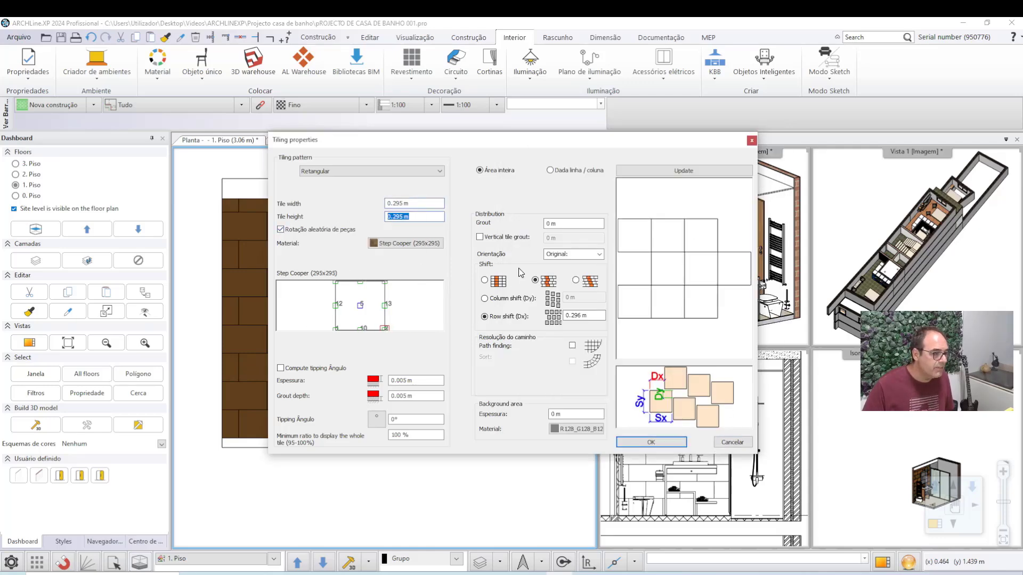
left_click(484, 281)
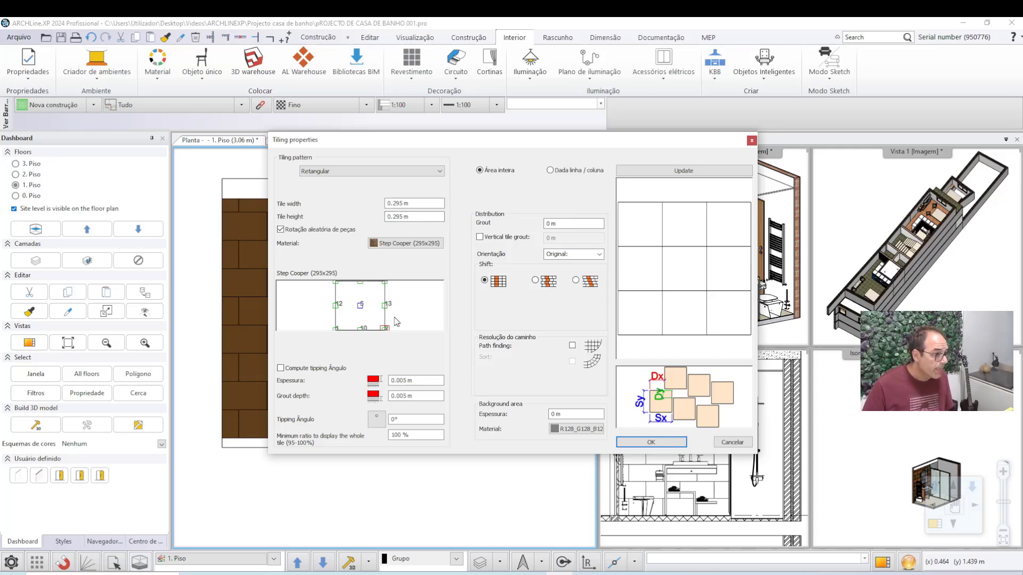
left_click_drag(385, 328, 381, 326)
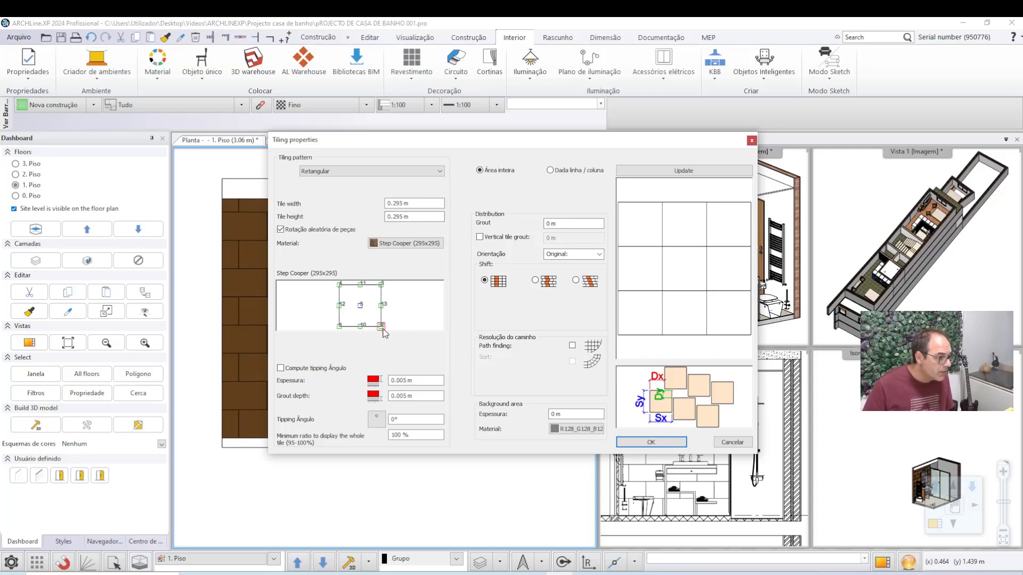
mouse_move(544, 145)
left_mouse_down()
mouse_move(835, 106)
mouse_move(767, 88)
left_mouse_up()
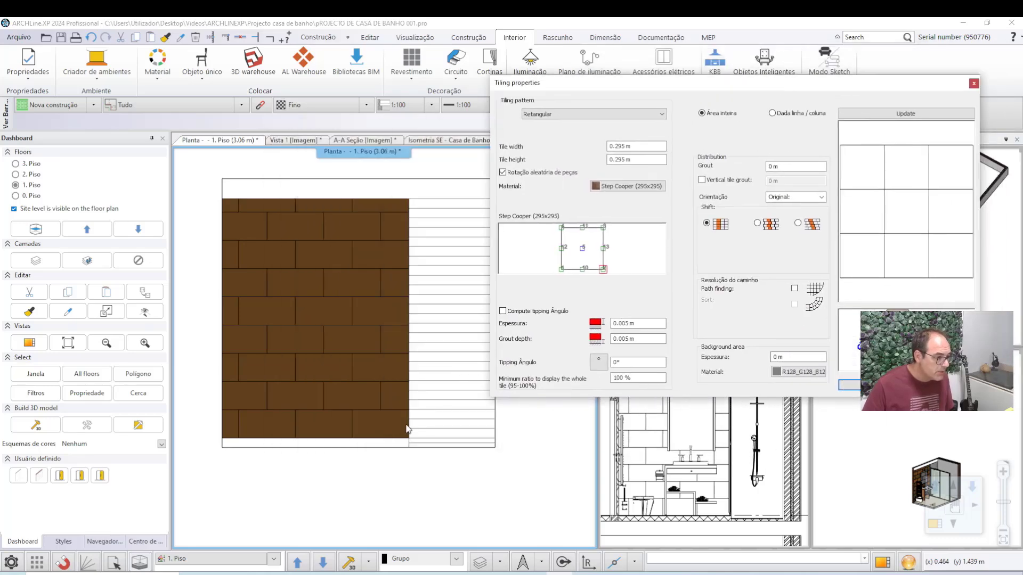
left_click(561, 270)
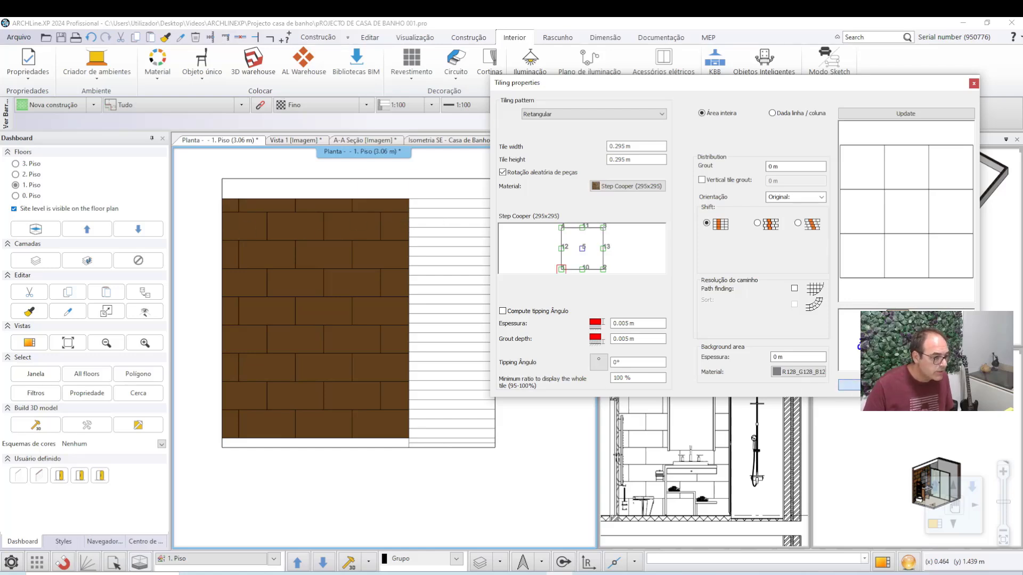
left_click(849, 385)
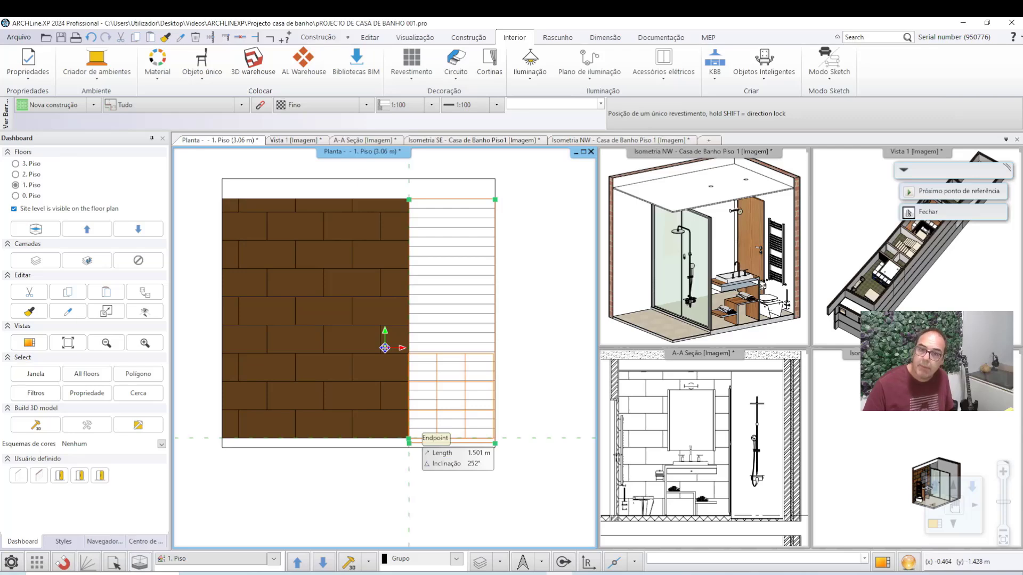
Place the Step Cooper grid from the right strip's bottom-left corner at 0° rotation.
left_click(408, 442)
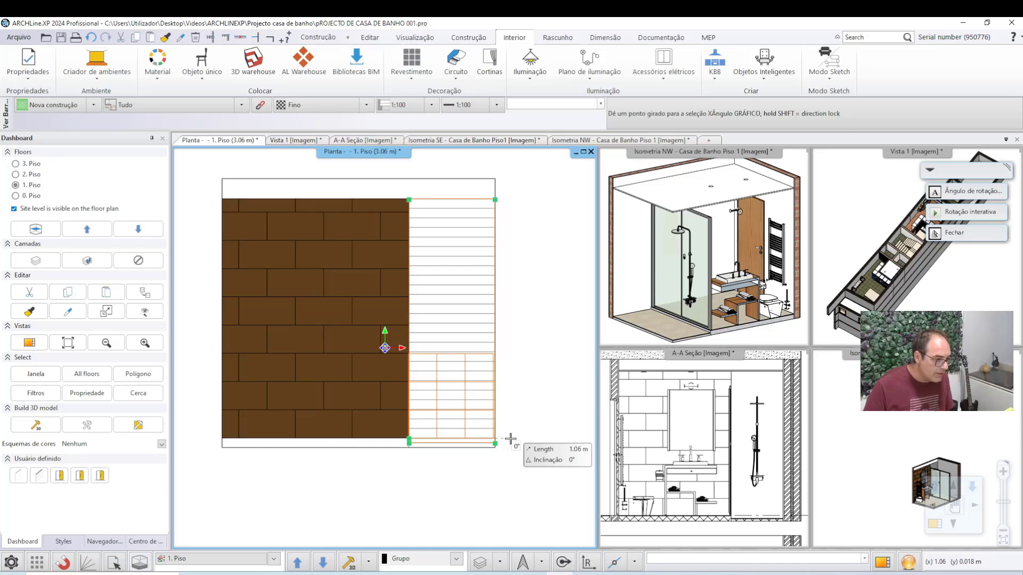
left_click(510, 438)
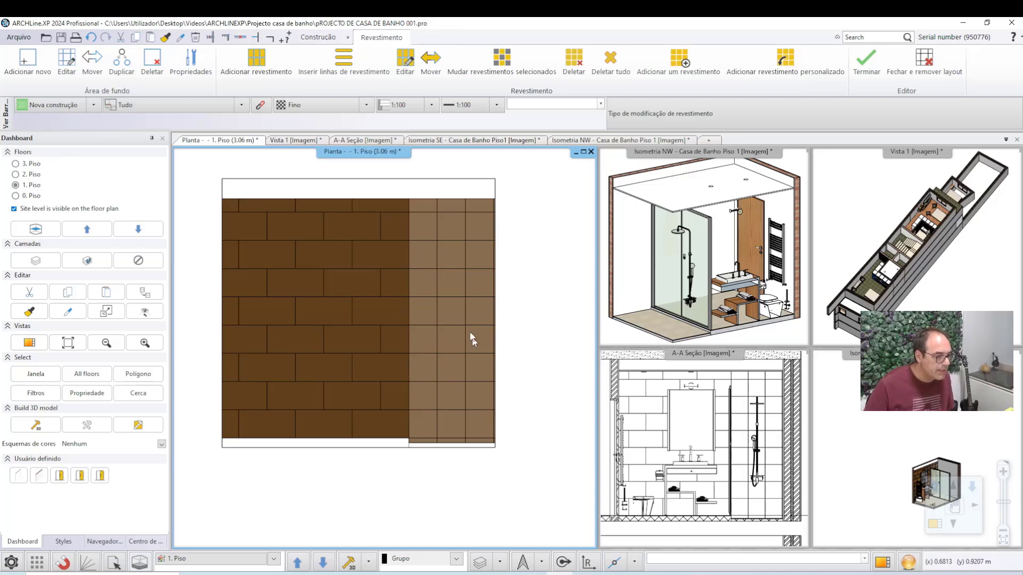
Inspect the tiles up close, then reopen the Step Cooper square-tile block with Editar.
scroll(468, 442, "up", 1)
scroll(467, 442, "up", 2)
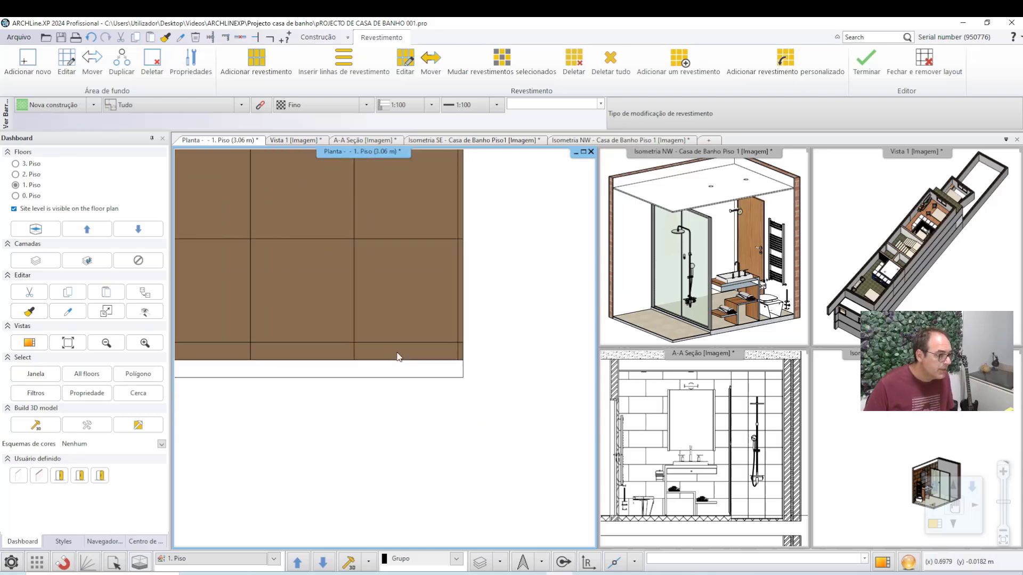
scroll(298, 335, "down", 1)
scroll(320, 335, "up", 1)
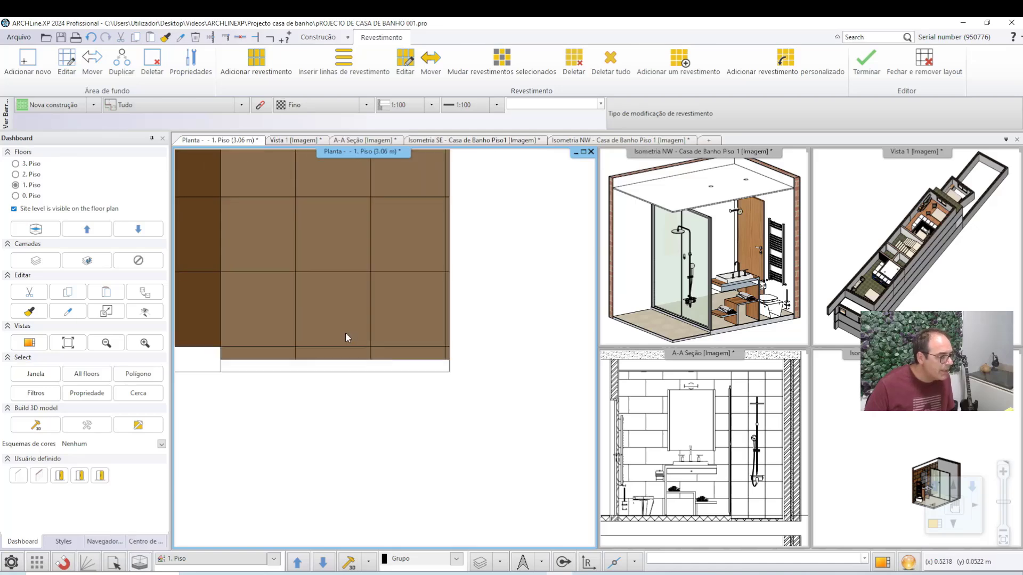
scroll(345, 333, "up", 1)
scroll(362, 346, "up", 1)
scroll(373, 359, "up", 1)
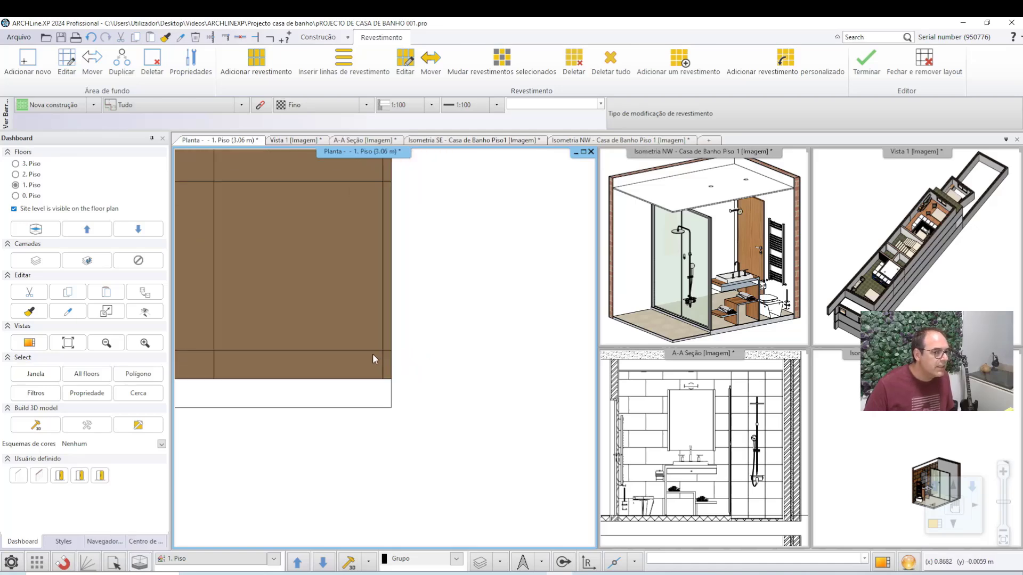
scroll(389, 267, "down", 1)
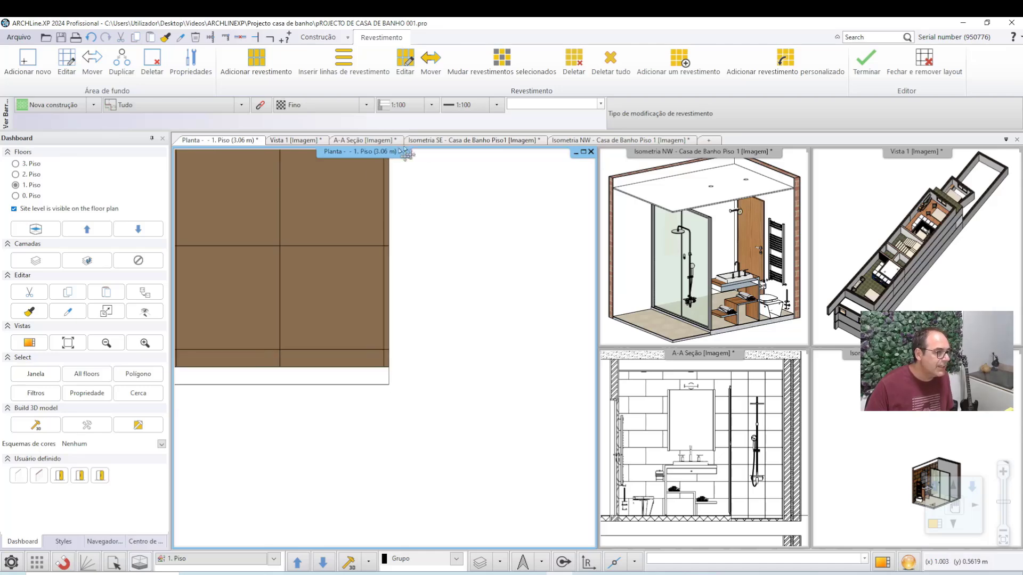
scroll(397, 394, "down", 1)
scroll(504, 386, "down", 2)
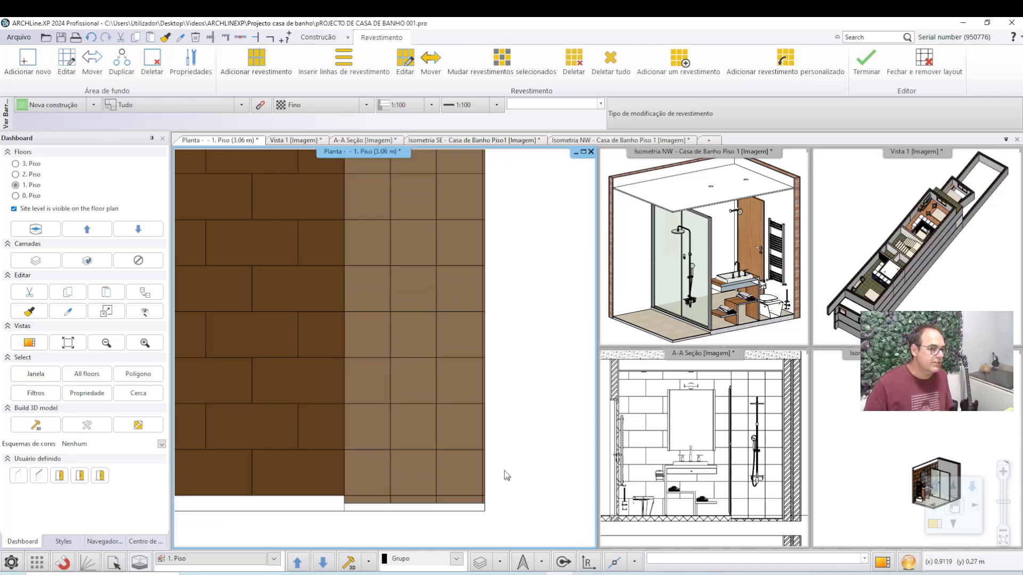
scroll(491, 442, "down", 1)
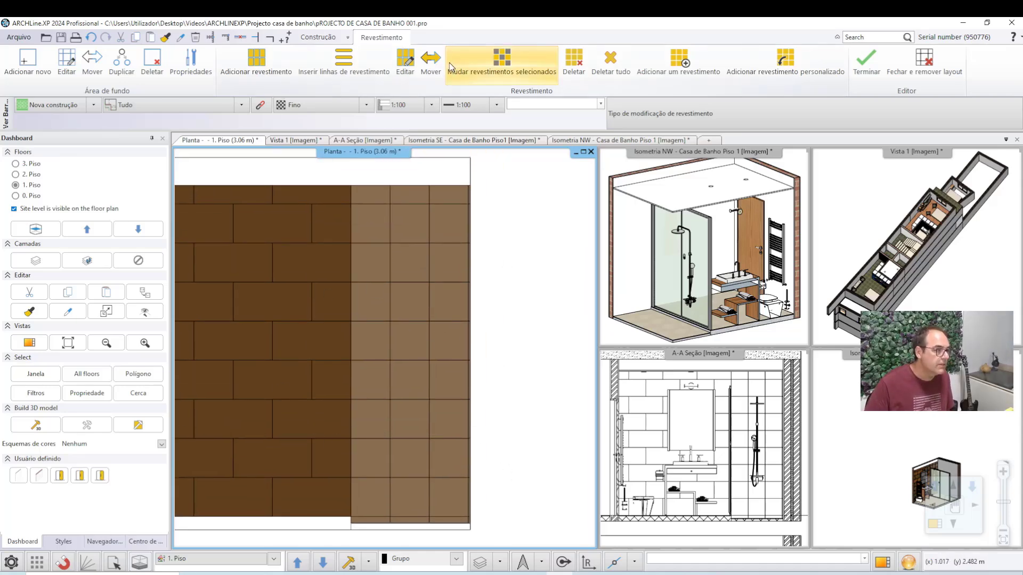
left_click(409, 68)
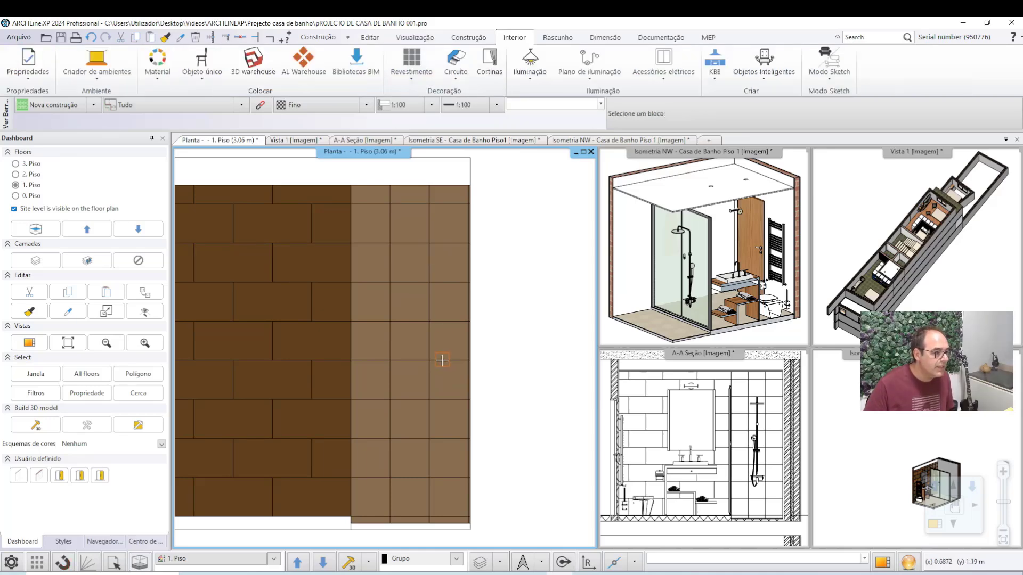
left_click(442, 361)
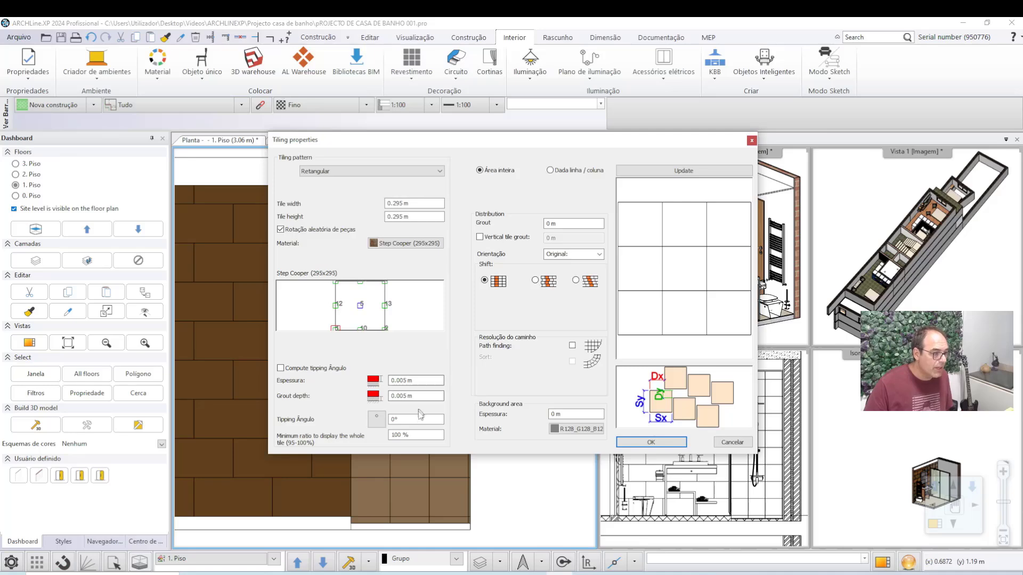
Keep the Step Cooper 0.295 m grid settings and begin repositioning the square tiling.
left_click(651, 442)
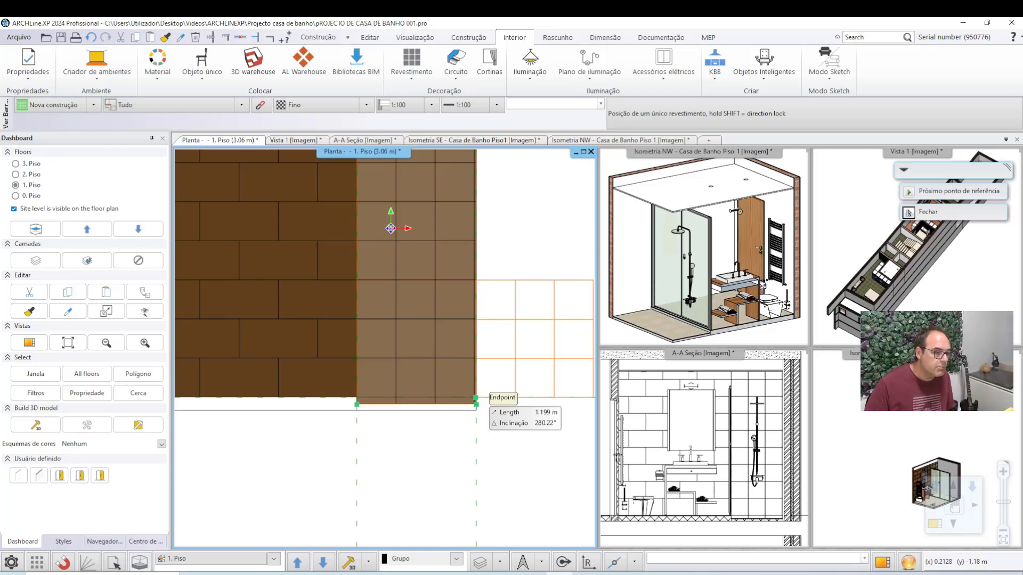
Anchor the Step Cooper tile layout at the wall-corner endpoint with 0° rotation.
left_click(476, 398)
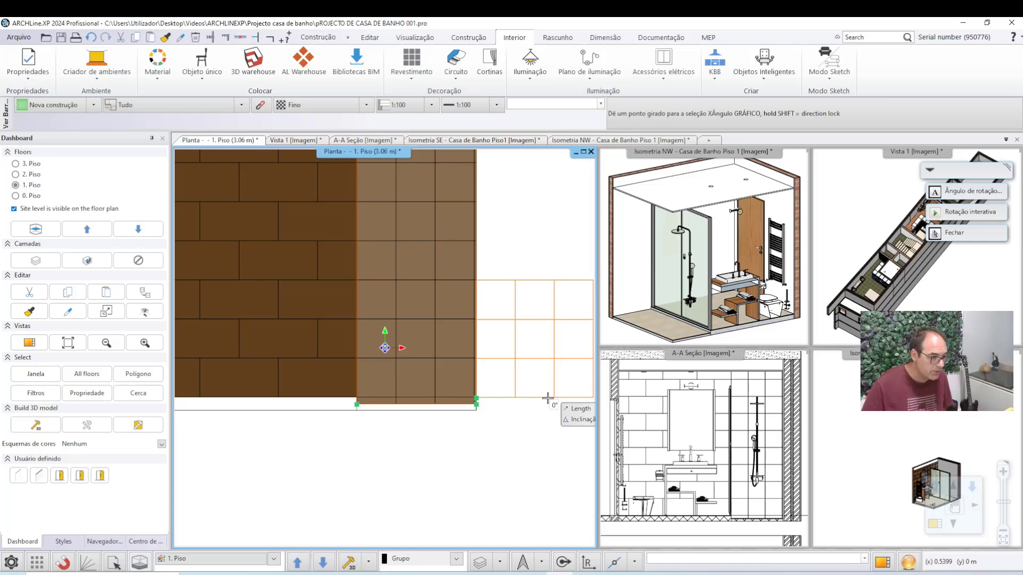
left_click(547, 398)
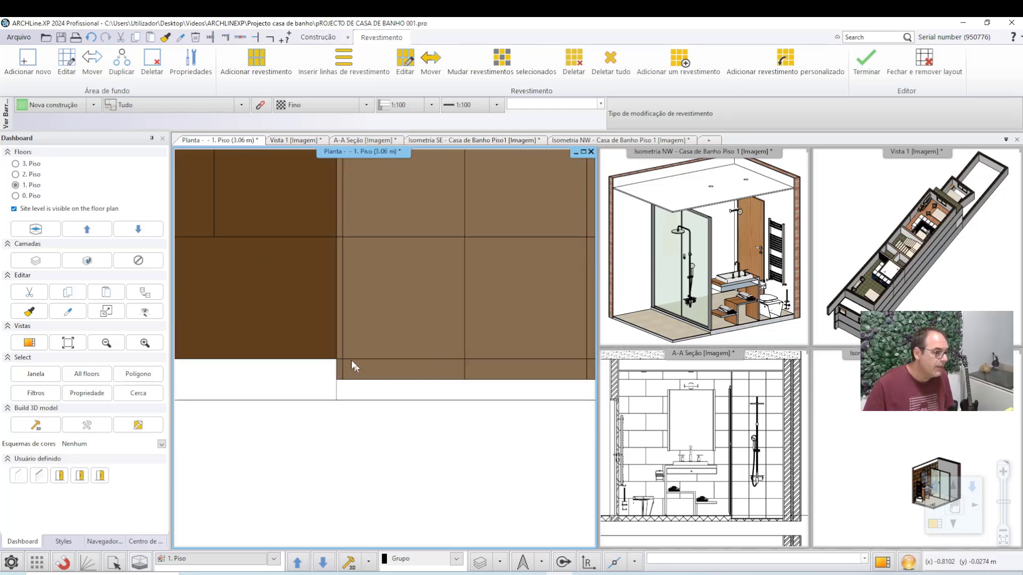
Review the tiled wall elevation, then close the Revestimento covering editor with Terminar.
scroll(349, 357, "up", 1)
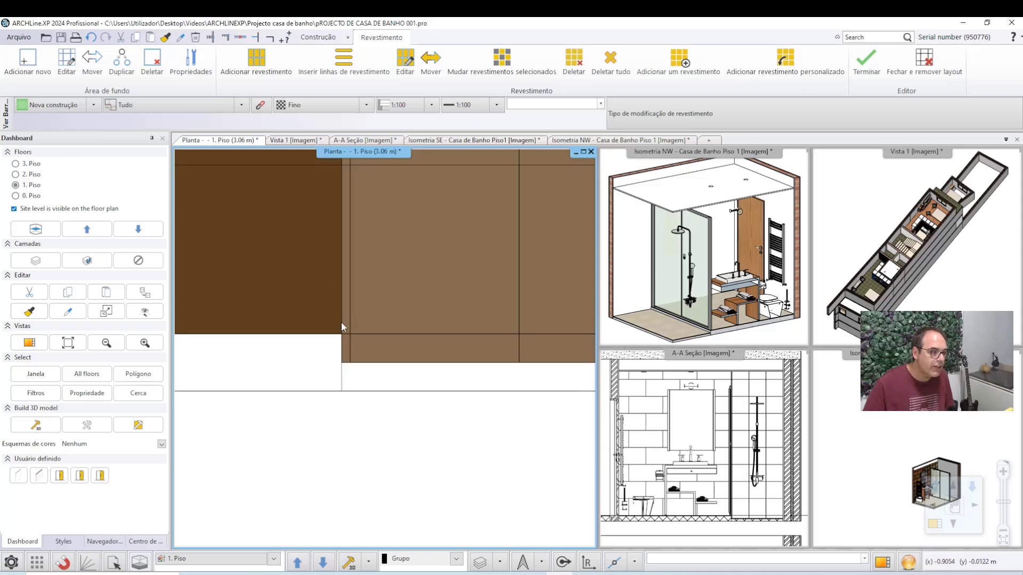
scroll(395, 340, "down", 1)
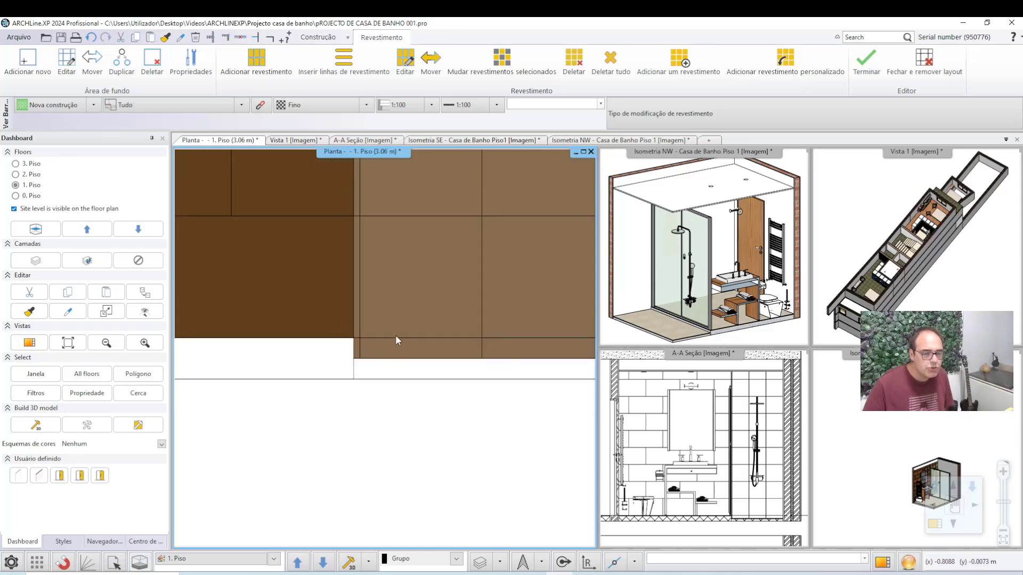
scroll(395, 340, "down", 1)
scroll(405, 341, "down", 1)
scroll(394, 325, "down", 1)
scroll(386, 310, "down", 1)
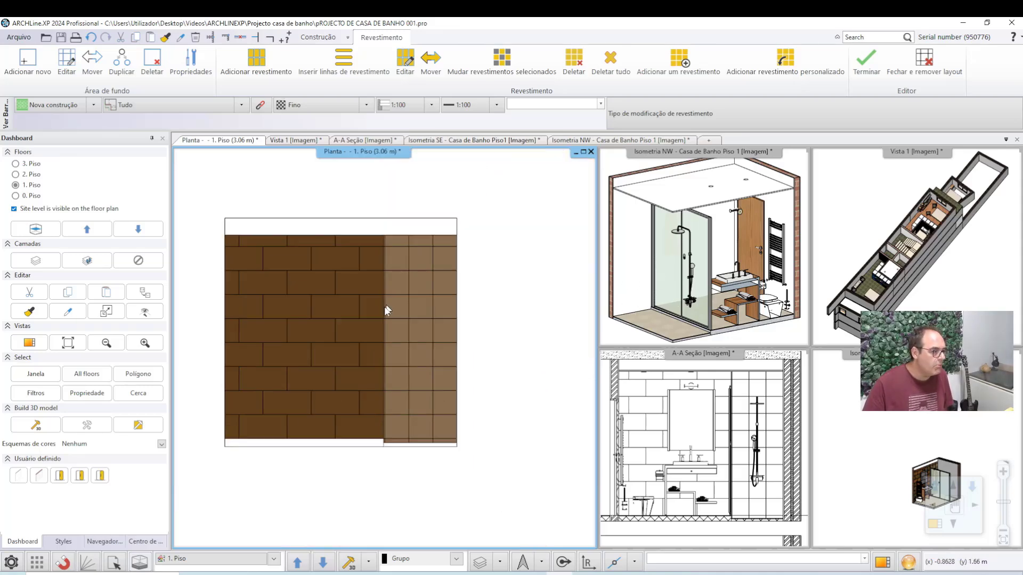
middle_click_drag(387, 310, 430, 292)
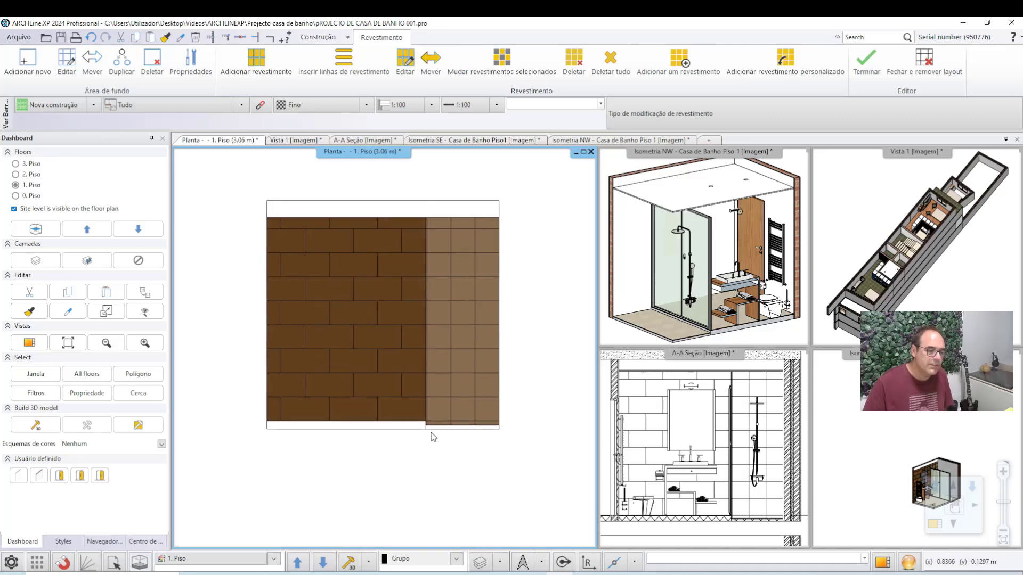
scroll(434, 394, "down", 2)
scroll(434, 353, "down", 2)
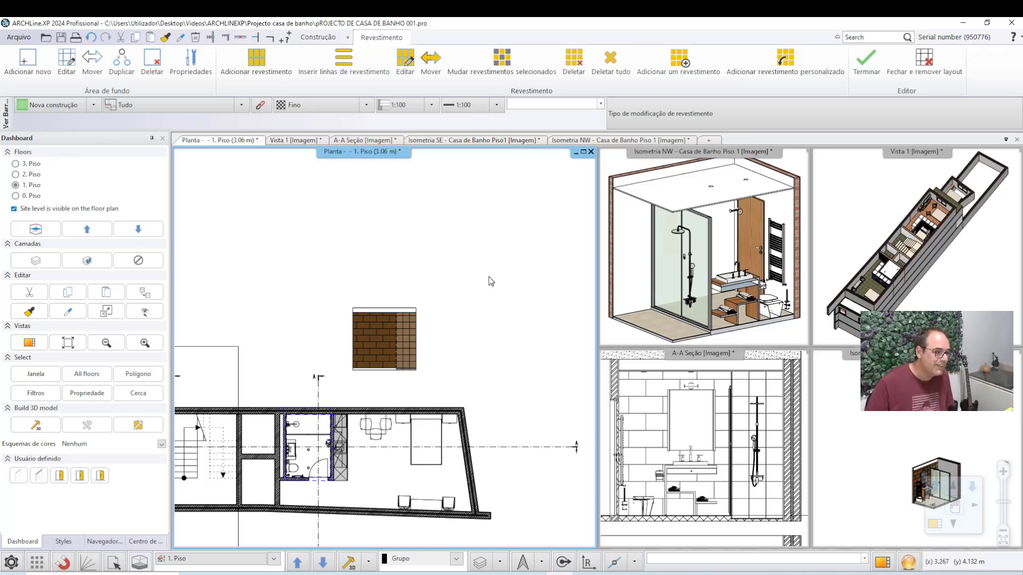
scroll(395, 359, "up", 1)
scroll(393, 347, "up", 2)
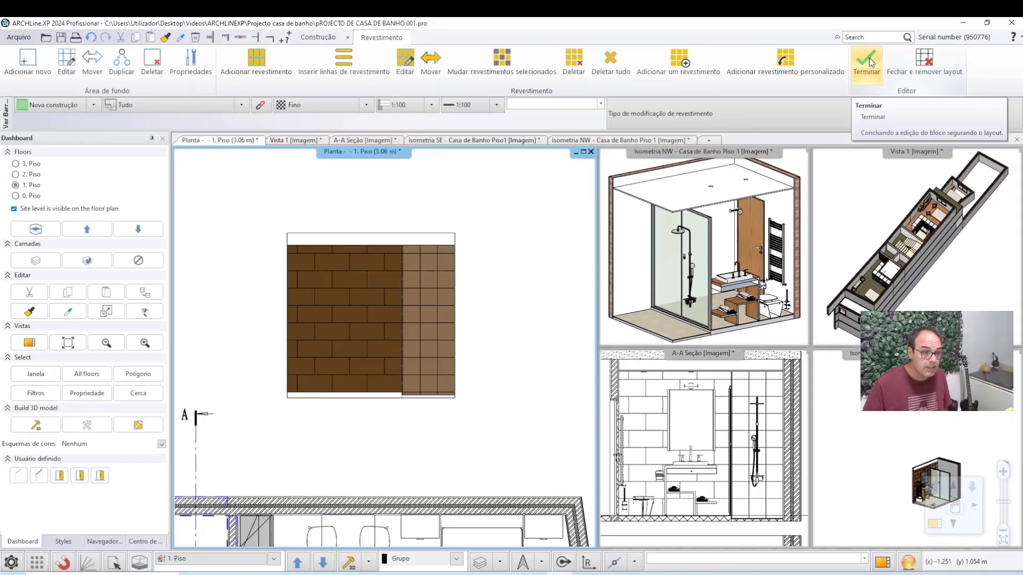
left_click(867, 62)
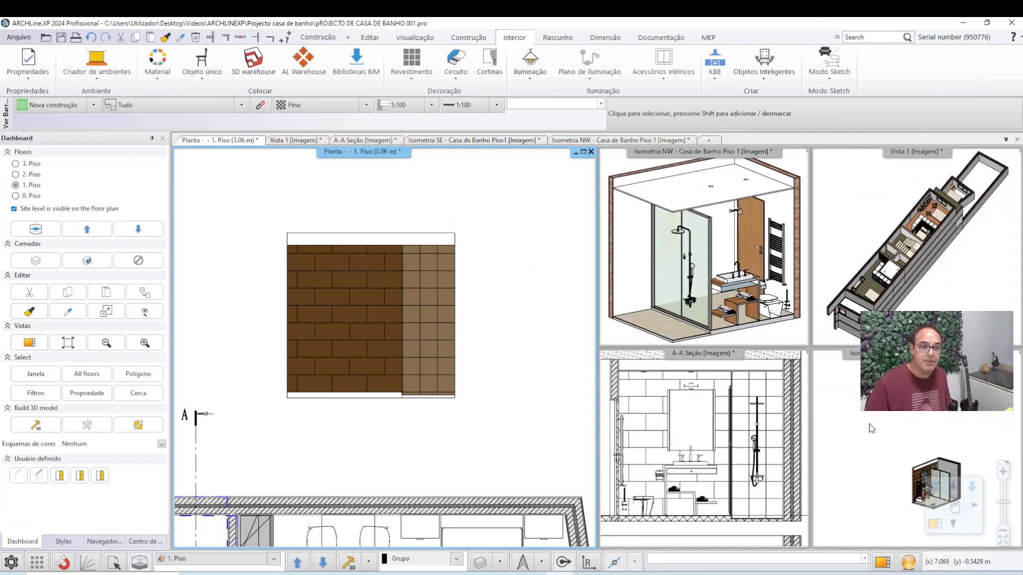
Bring the Isometria SE 3D view into the main pane, zoomed on the mirror and sink wall.
left_click(872, 428)
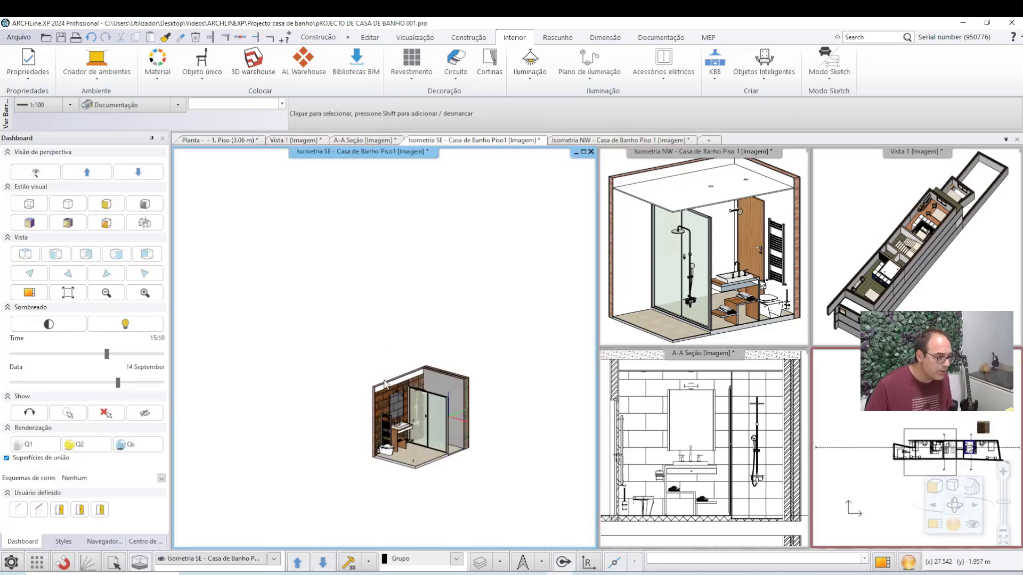
double_click(385, 383)
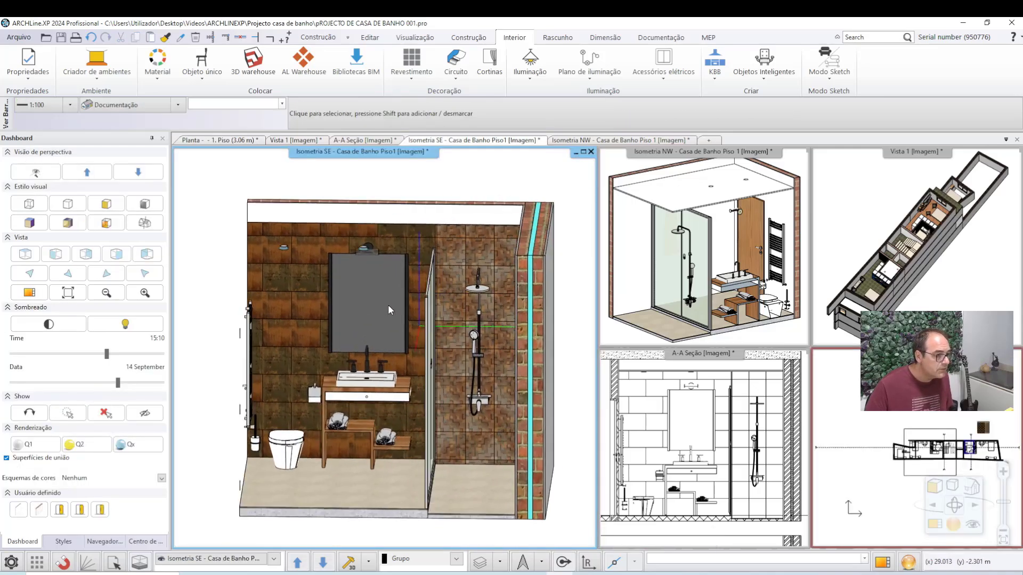
scroll(415, 302, "up", 3)
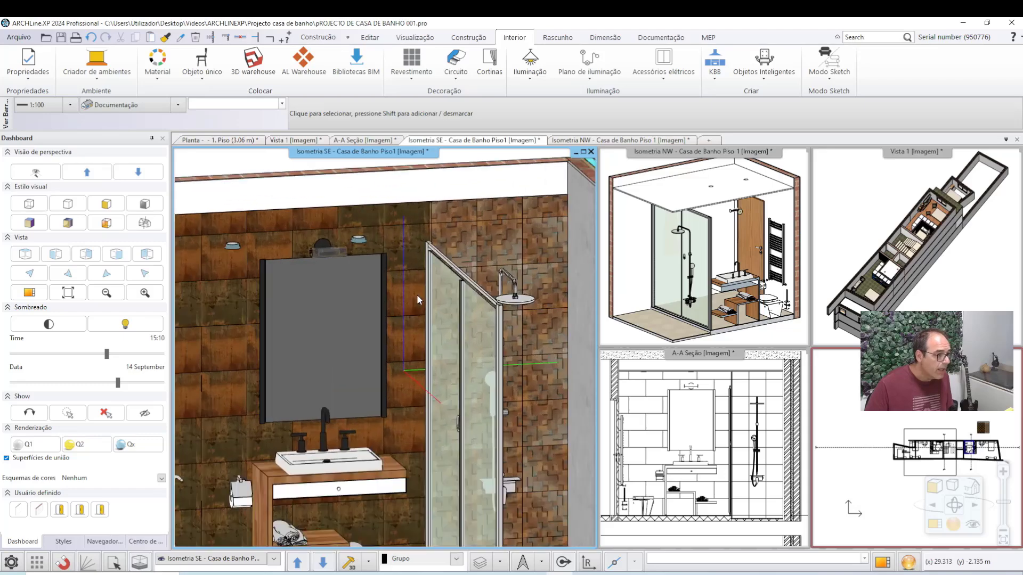
scroll(394, 303, "down", 5)
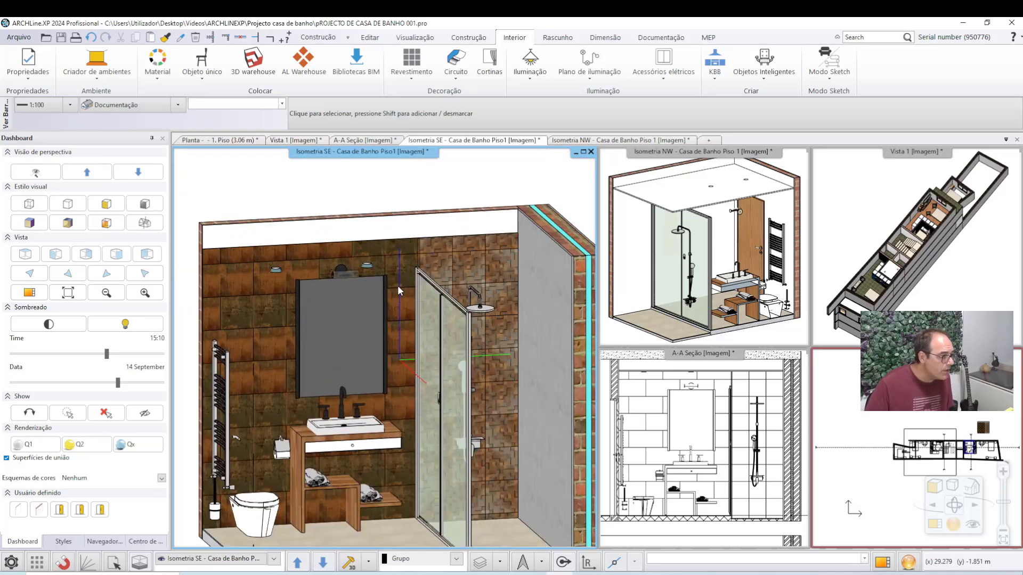
scroll(397, 285, "up", 2)
scroll(382, 359, "up", 3)
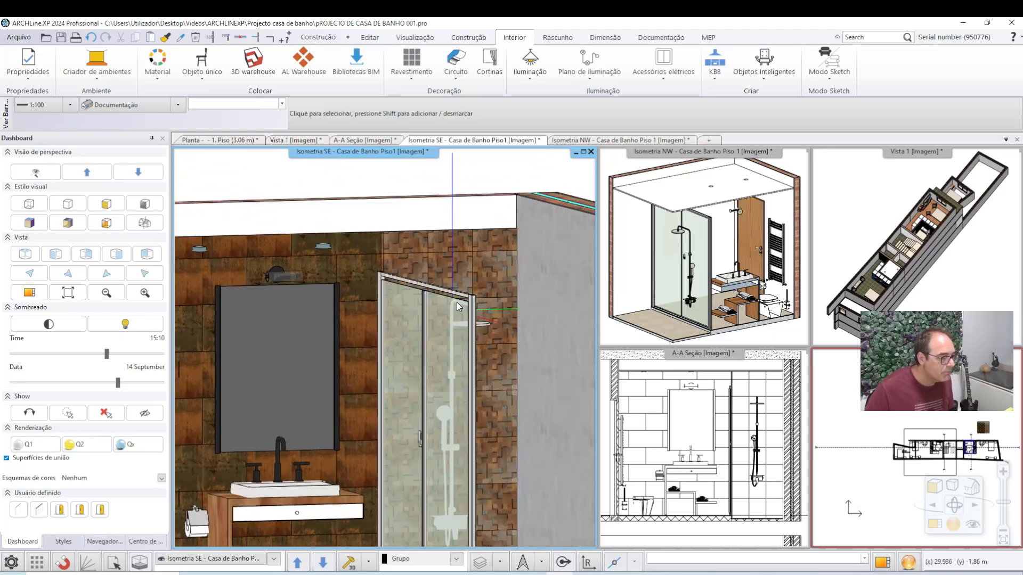
scroll(458, 307, "up", 1)
scroll(433, 305, "up", 3)
scroll(395, 271, "up", 2)
scroll(359, 272, "up", 2)
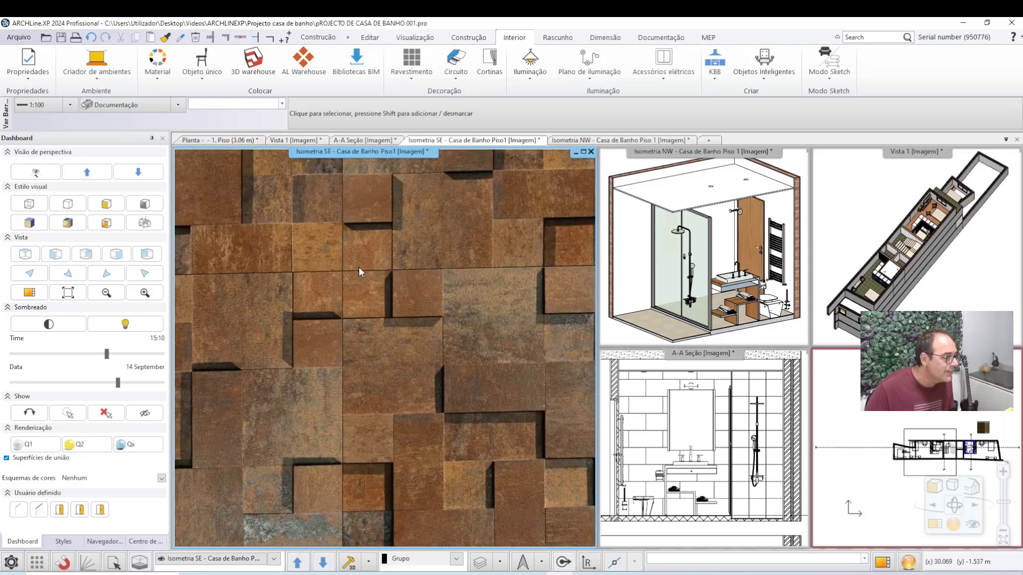
scroll(363, 304, "down", 3)
scroll(372, 320, "down", 3)
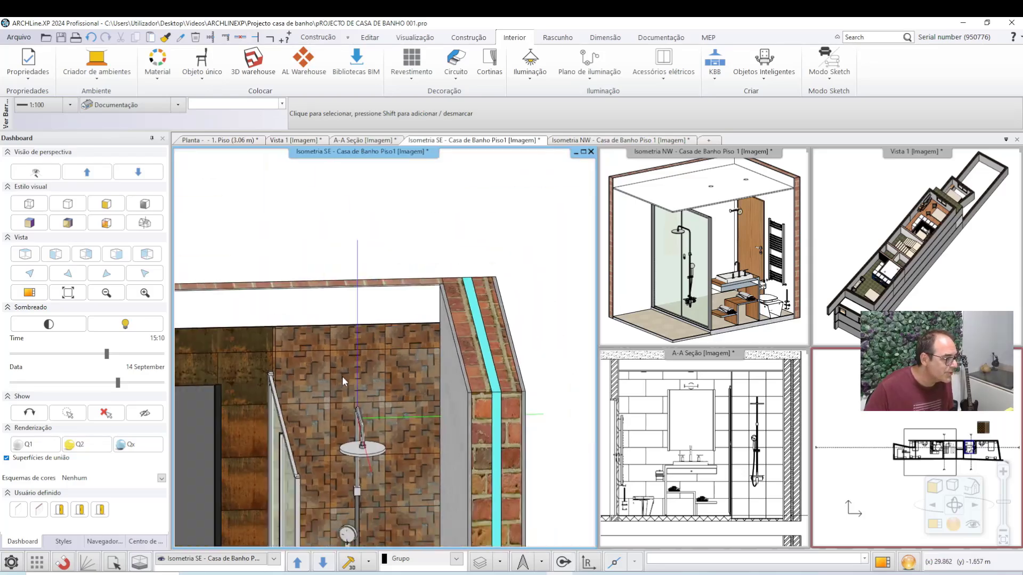
scroll(342, 376, "down", 3)
scroll(342, 376, "down", 2)
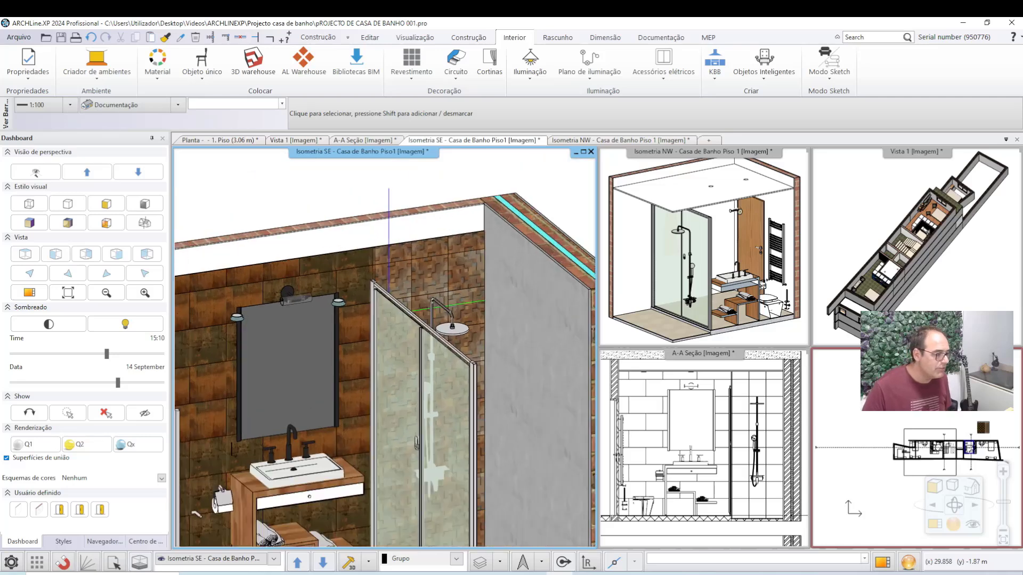
scroll(496, 287, "down", 2)
scroll(497, 287, "down", 1)
scroll(497, 288, "down", 1)
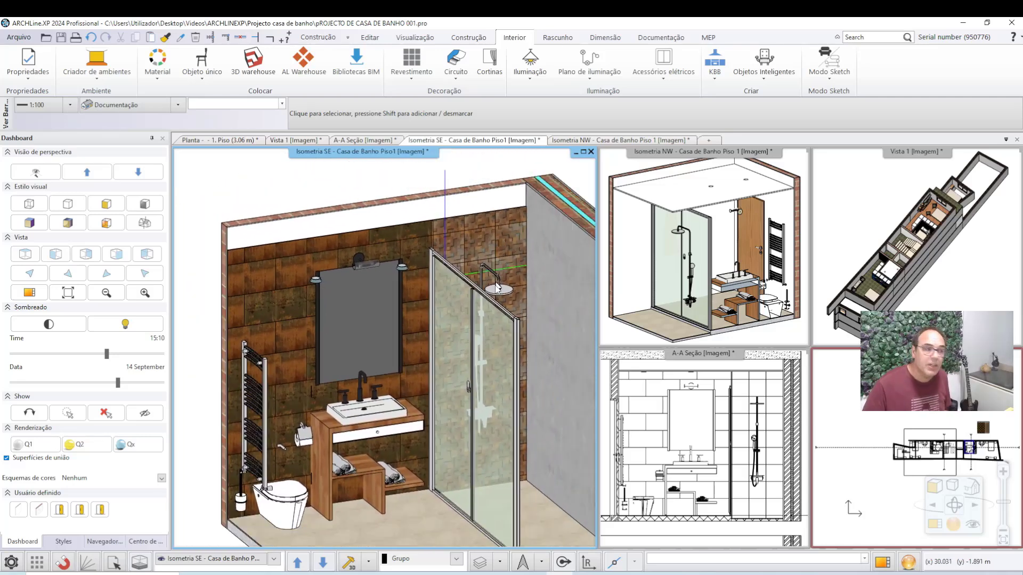
Set the 3D visual style to Realista, then to realistic with outlined edges.
left_click(937, 487)
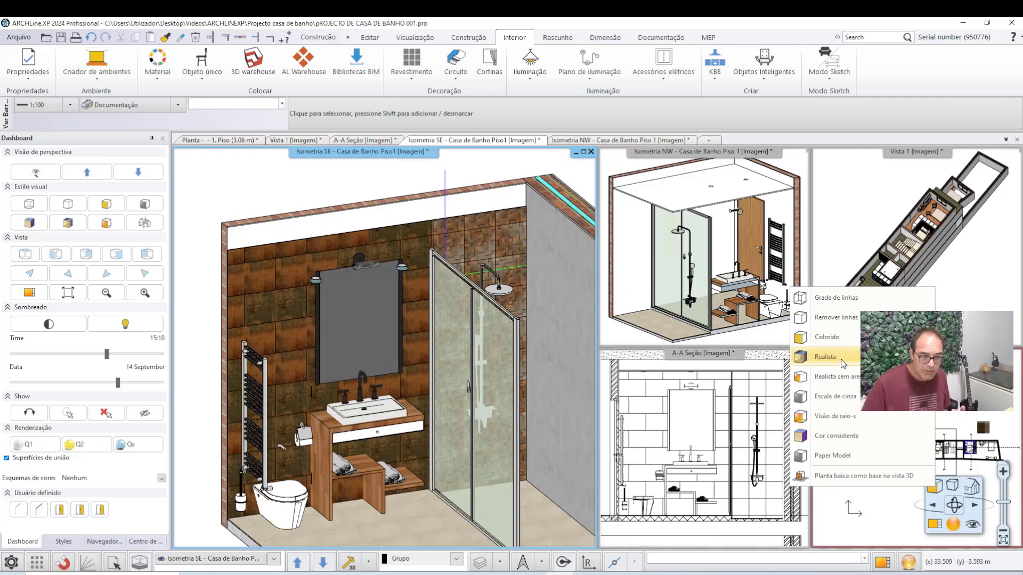
left_click(846, 379)
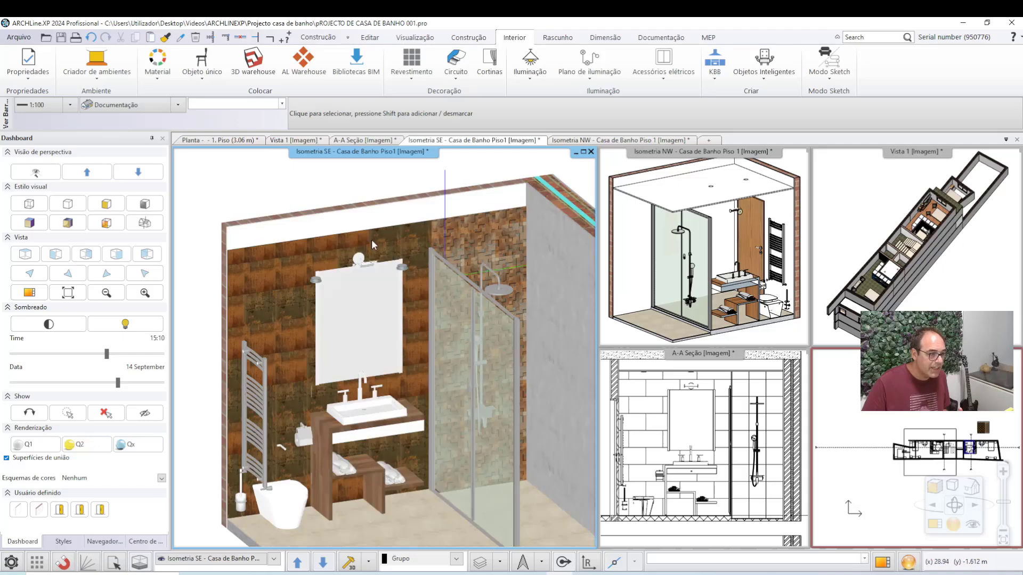
mouse_move(545, 212)
middle_mouse_down()
mouse_move(498, 272)
mouse_move(834, 408)
middle_mouse_up()
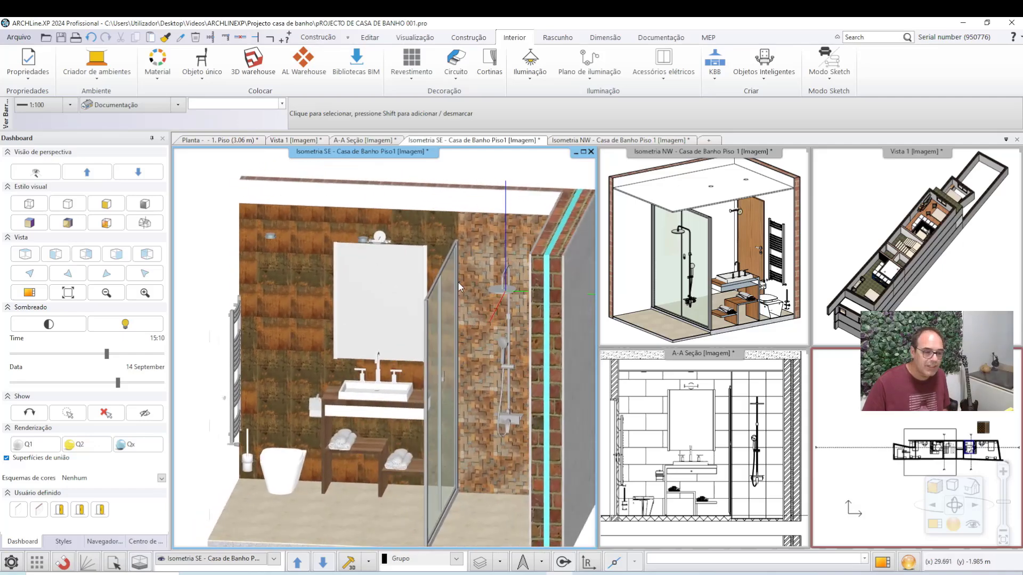
left_click(934, 486)
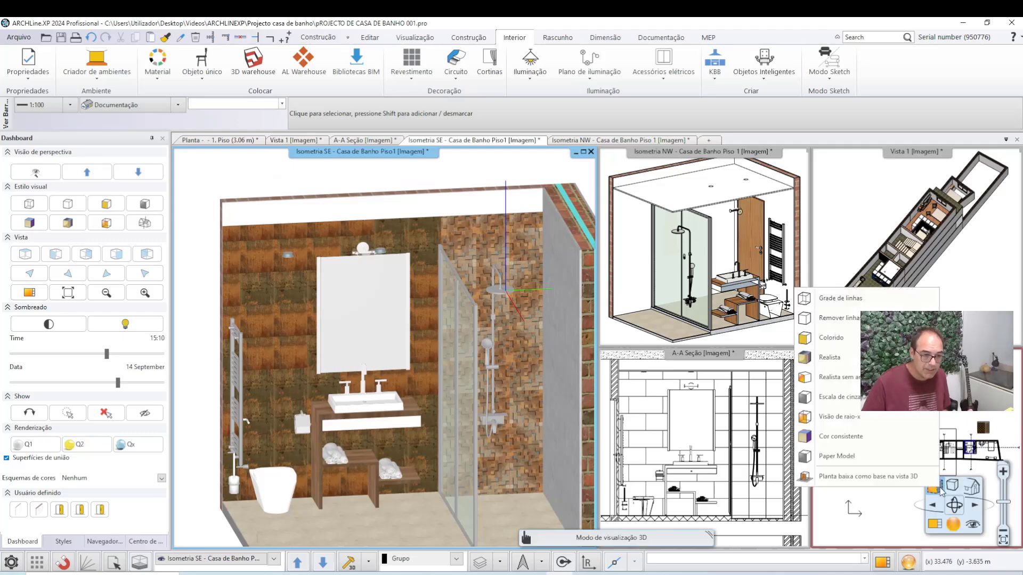
left_click(826, 358)
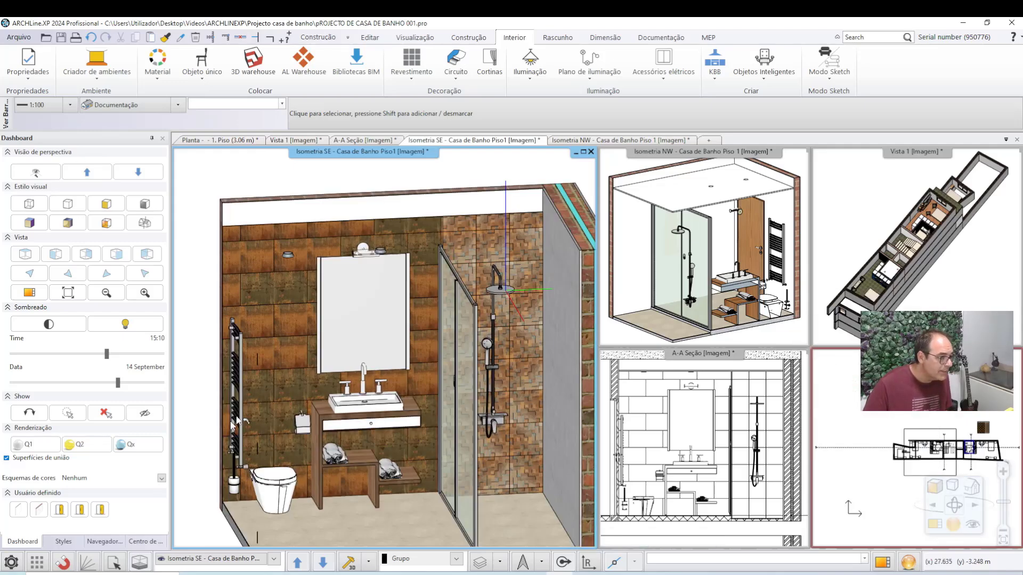
Orbit around the mirror, sink and shower to inspect the tiles, then activate the A-A section view.
scroll(290, 368, "up", 2)
scroll(331, 341, "up", 3)
scroll(387, 315, "up", 3)
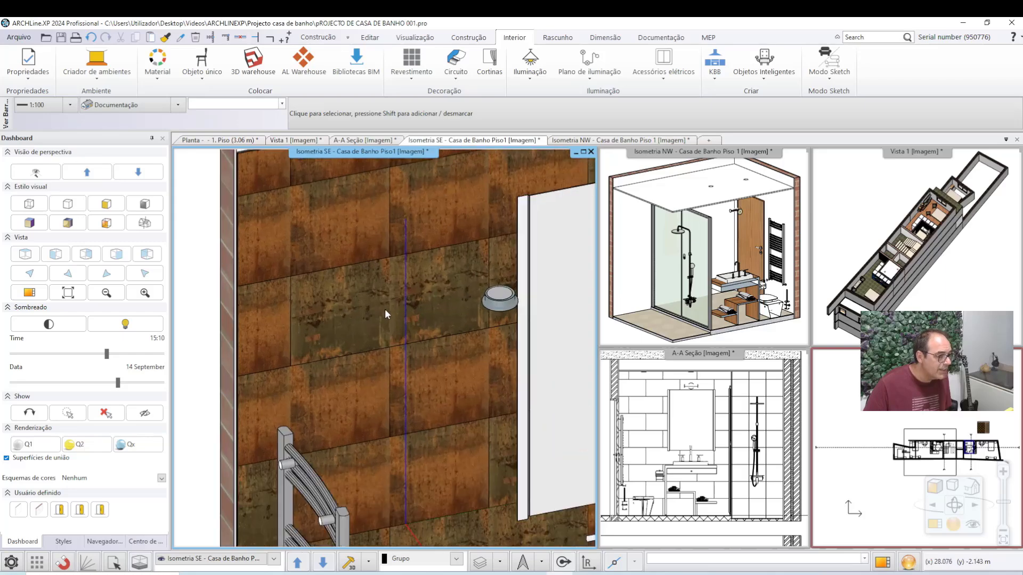
scroll(387, 314, "down", 3)
mouse_move(387, 315)
middle_mouse_down()
mouse_move(375, 351)
mouse_move(500, 327)
mouse_move(417, 340)
middle_mouse_up()
scroll(375, 352, "up", 2)
scroll(421, 362, "down", 1)
scroll(433, 394, "down", 2)
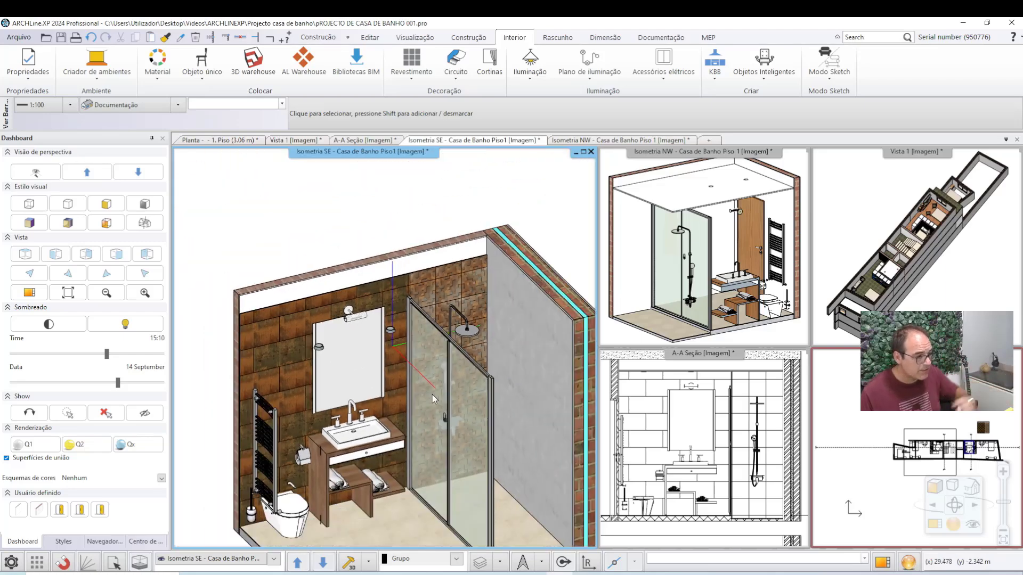
mouse_move(433, 395)
middle_mouse_down()
mouse_move(400, 356)
mouse_move(426, 372)
mouse_move(446, 405)
middle_mouse_up()
scroll(446, 400, "up", 1)
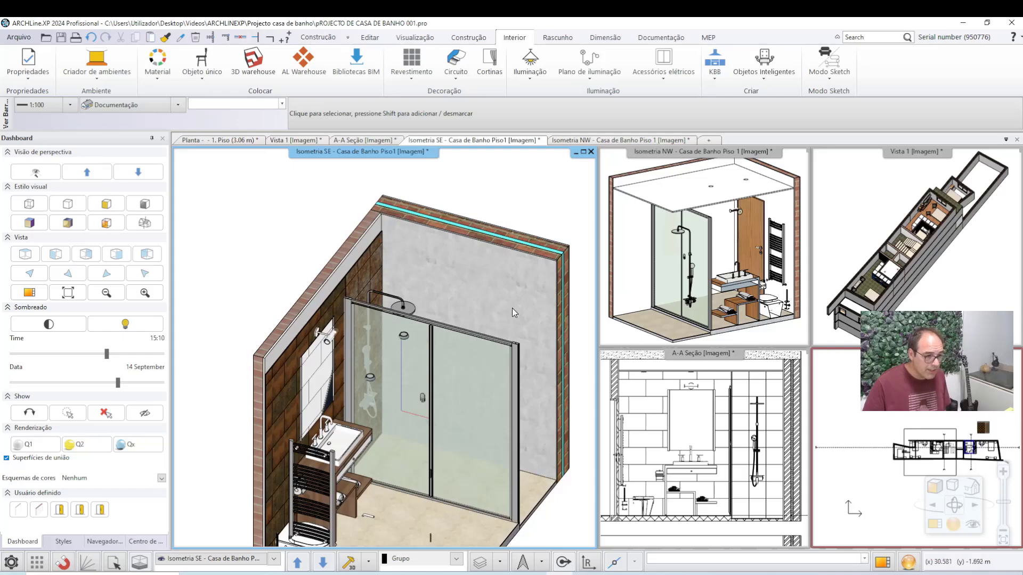
left_click(746, 384)
Bring the first-floor plan into the main pane and zoom in.
double_click(982, 431)
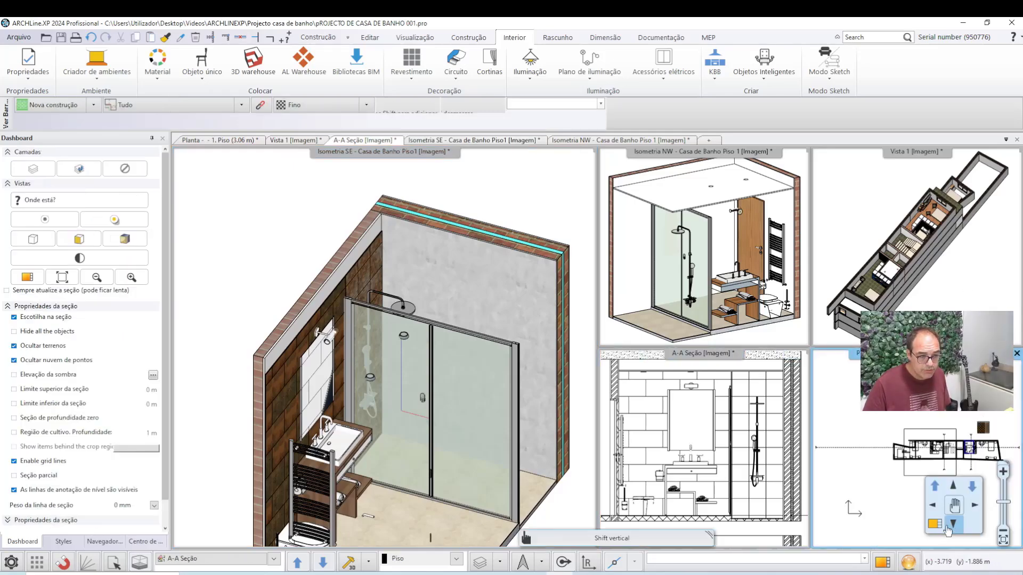
scroll(482, 314, "up", 3)
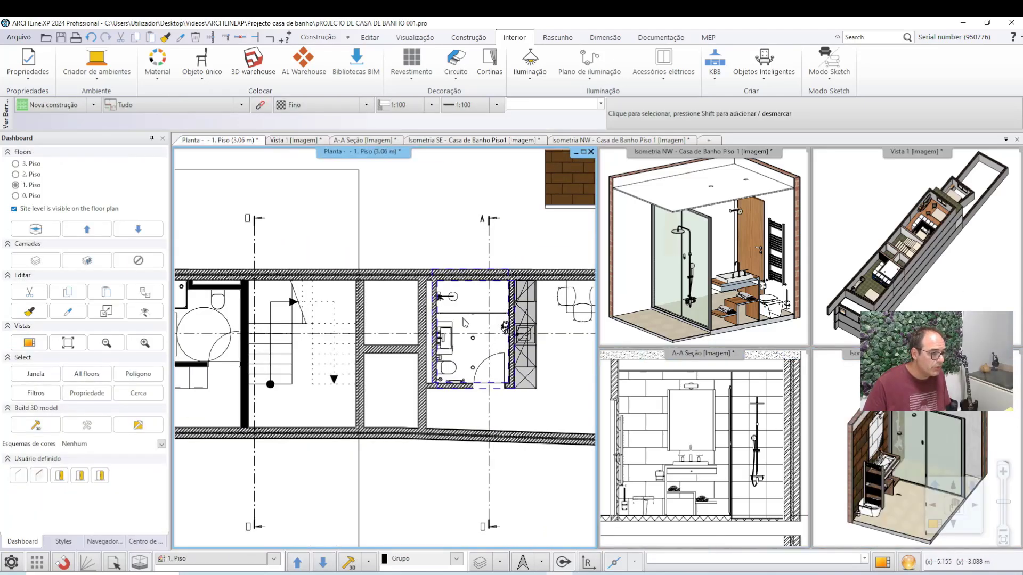
scroll(482, 314, "up", 2)
scroll(482, 315, "up", 2)
scroll(482, 314, "up", 1)
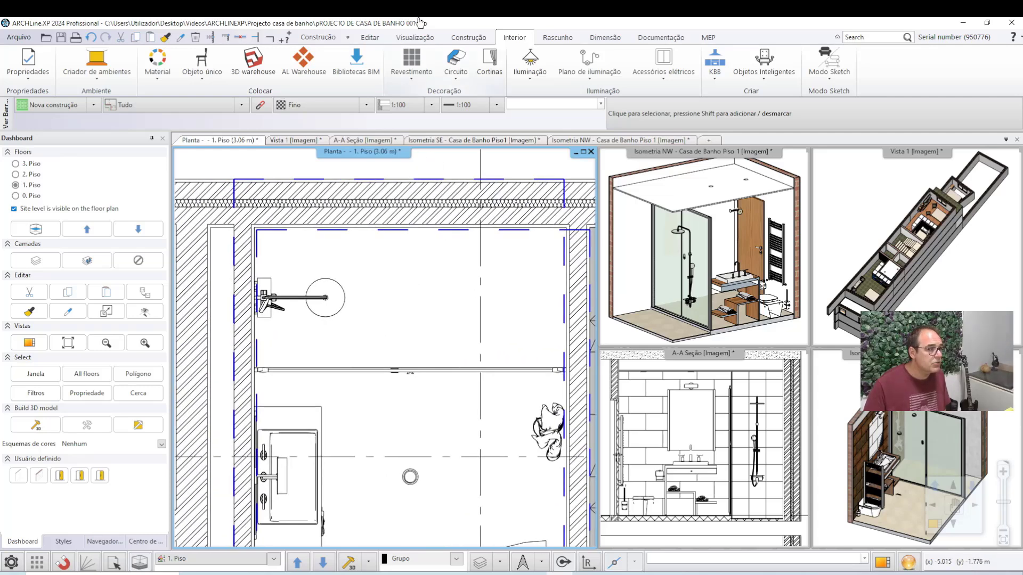
Start Revestimento em 3D tiling on one side of a wall and pick the wall side.
left_click(412, 61)
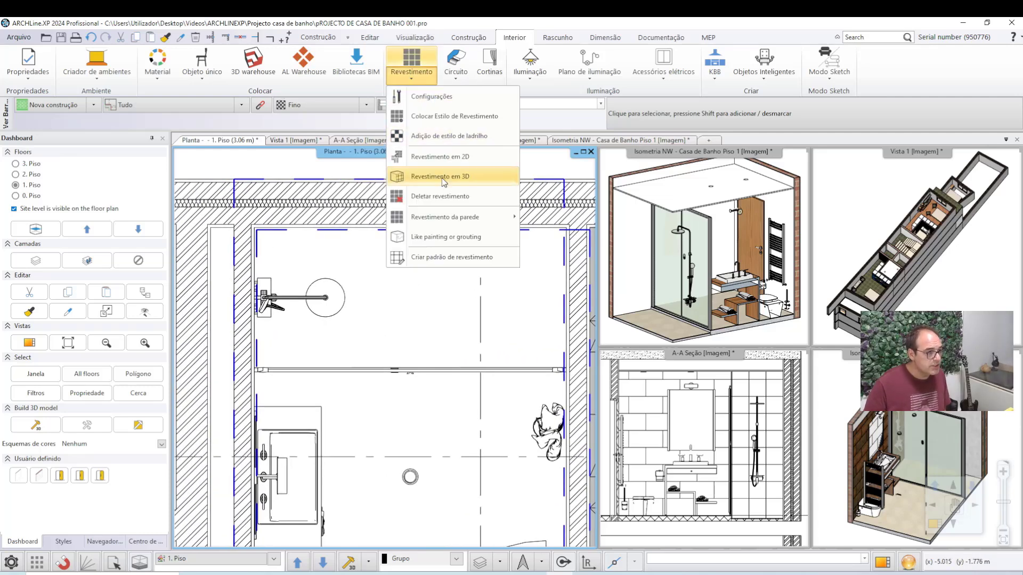
left_click(426, 176)
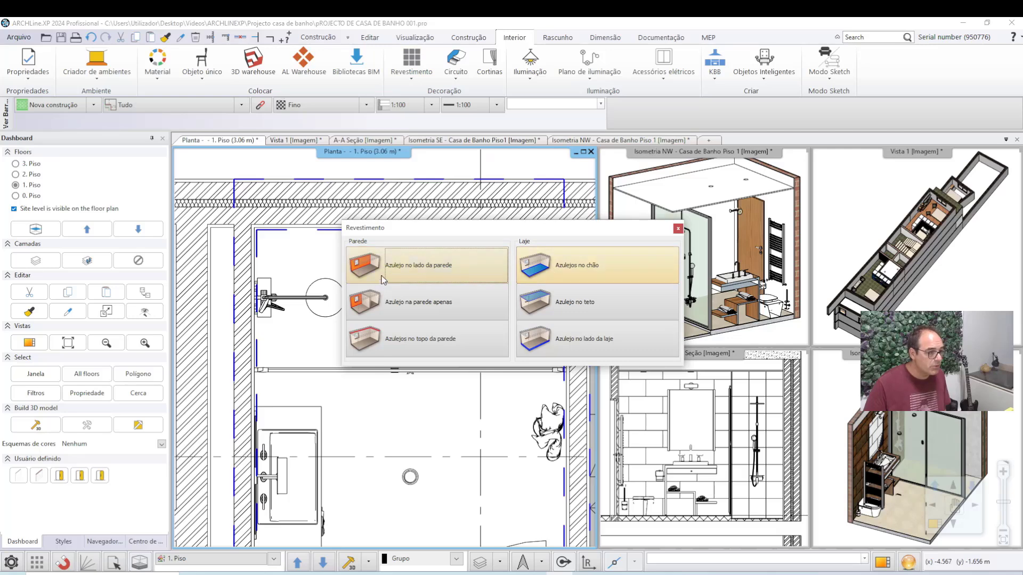
left_click(442, 265)
scroll(387, 371, "up", 2)
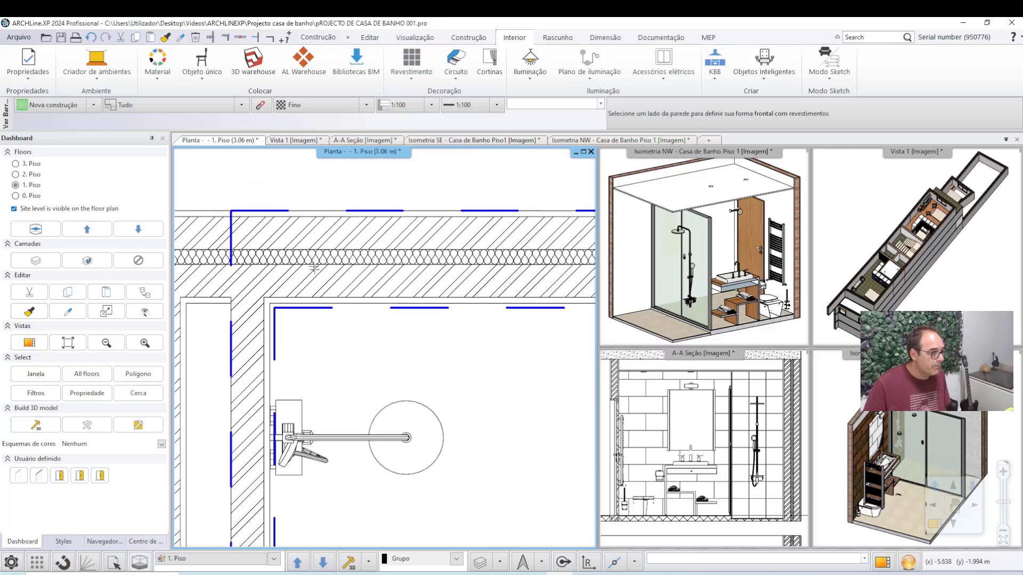
scroll(388, 371, "up", 1)
scroll(388, 372, "up", 1)
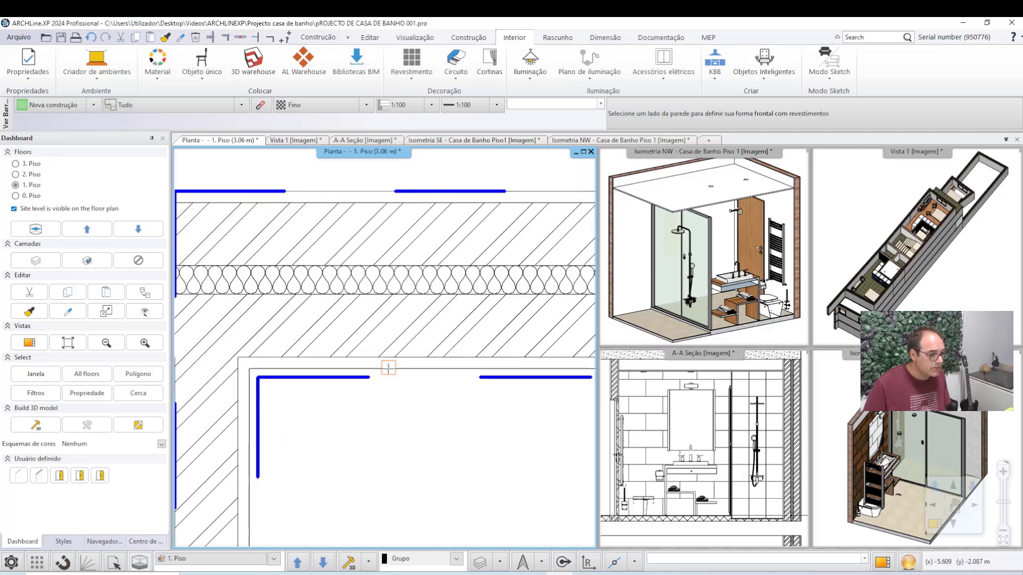
left_click(389, 368)
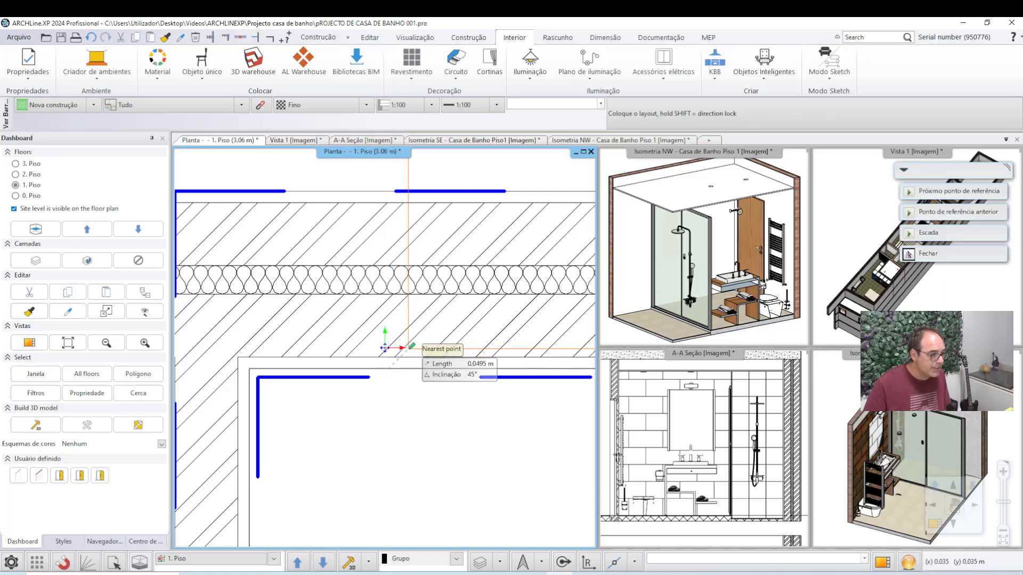
Cancel the wall layout placement with Esc and reopen the Revestimento em 3D options.
scroll(373, 347, "down", 1)
scroll(352, 320, "down", 1)
scroll(341, 301, "down", 1)
scroll(341, 299, "down", 1)
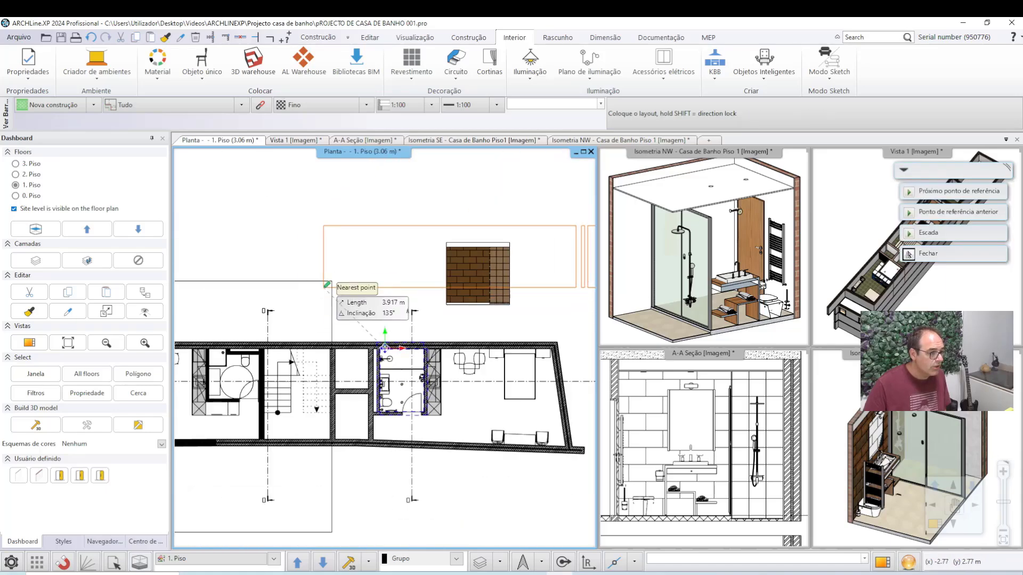
scroll(250, 272, "down", 1)
scroll(234, 240, "down", 1)
scroll(233, 236, "down", 1)
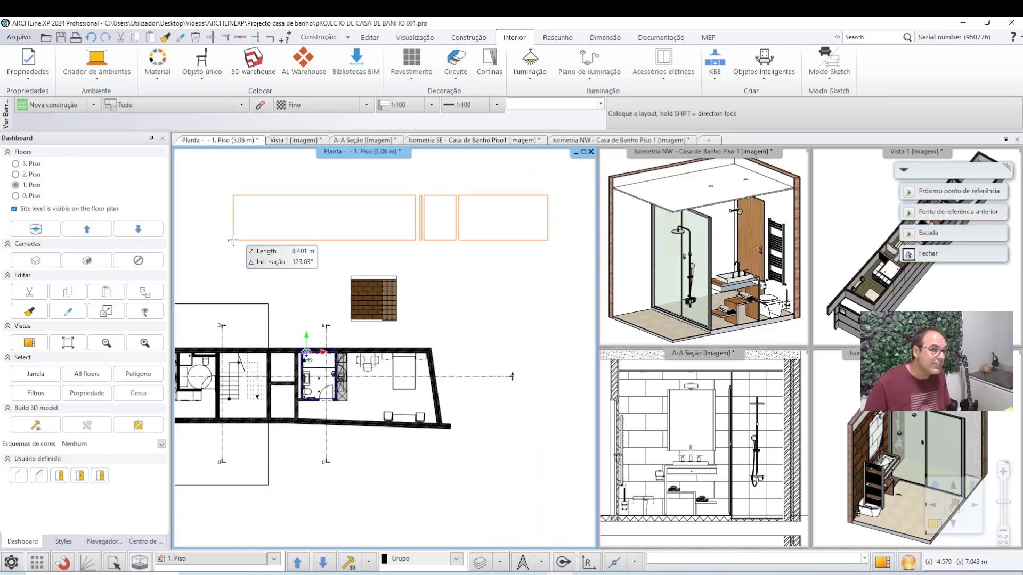
scroll(233, 240, "down", 1)
middle_click_drag(240, 245, 304, 263)
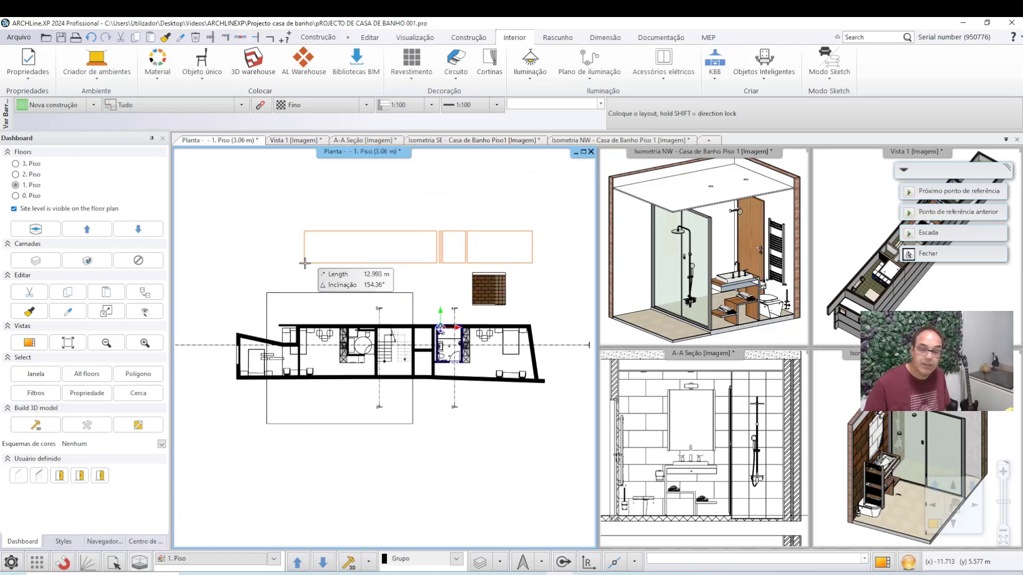
key("Escape")
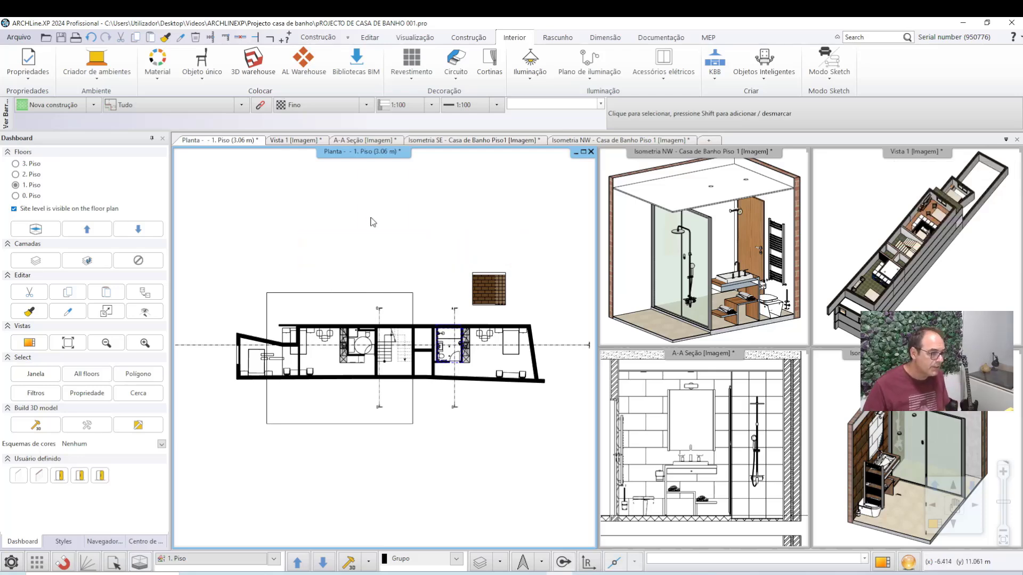
left_click(426, 88)
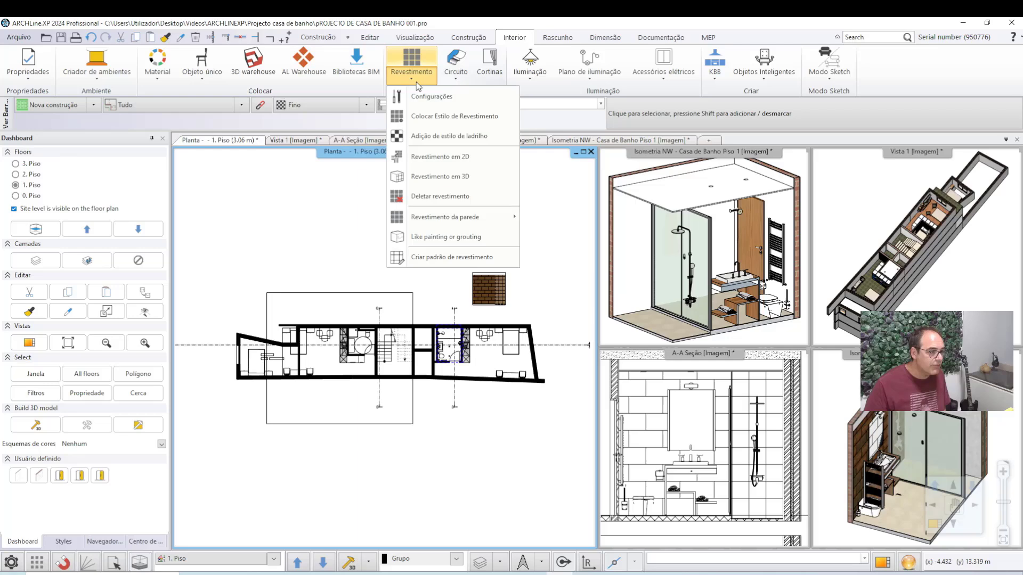
left_click(440, 159)
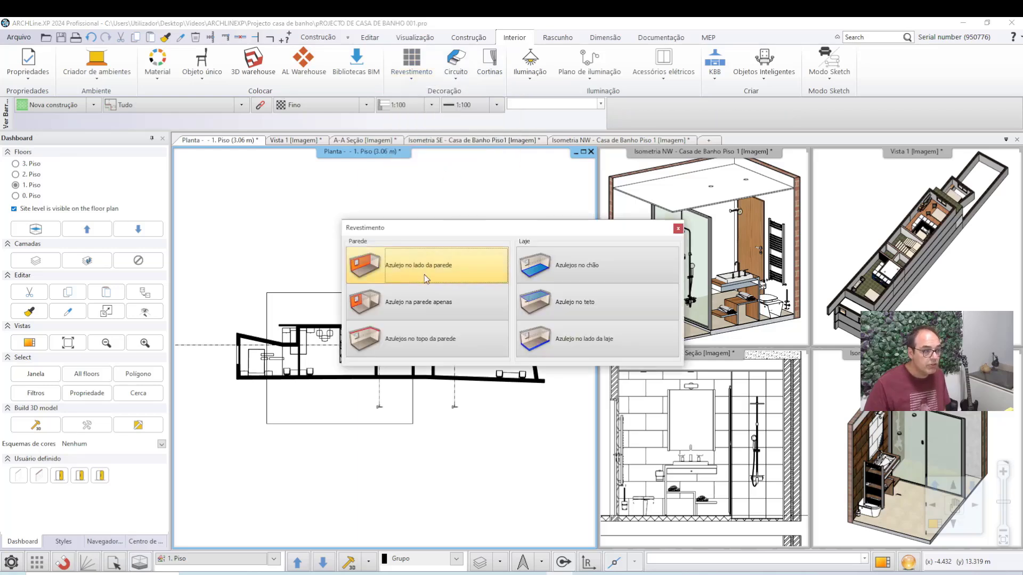
Choose Azulejo no lado da parede and pick the bathroom's top wall side.
left_click(380, 318)
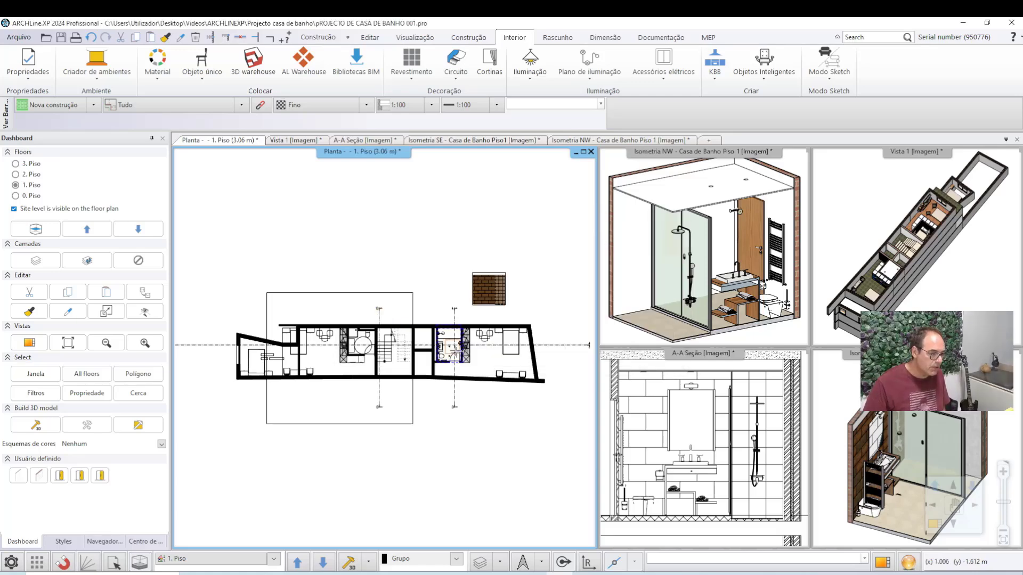
scroll(356, 326, "up", 3)
scroll(356, 326, "up", 3)
scroll(357, 331, "up", 2)
scroll(360, 339, "up", 2)
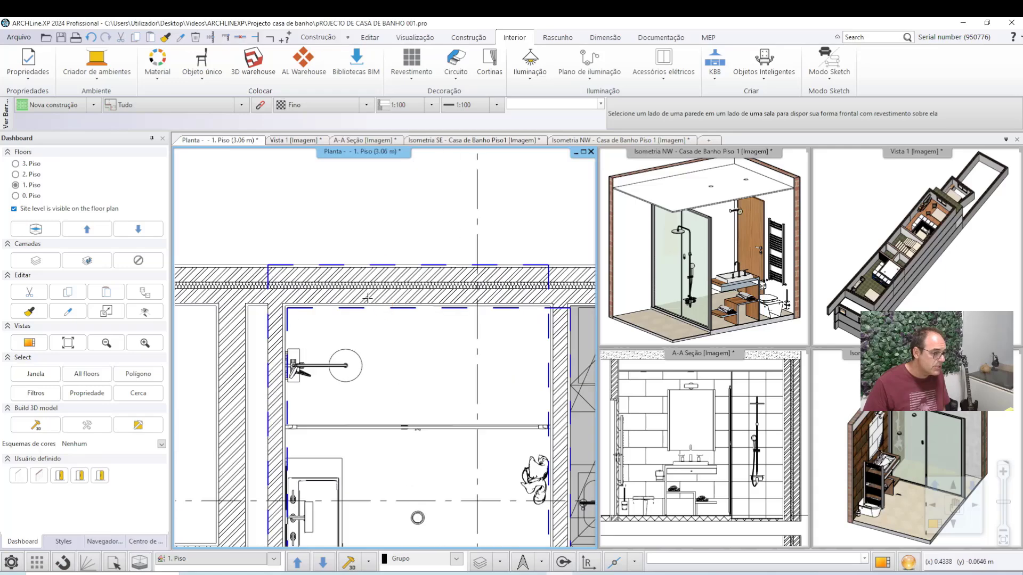
scroll(363, 347, "up", 2)
scroll(364, 350, "up", 2)
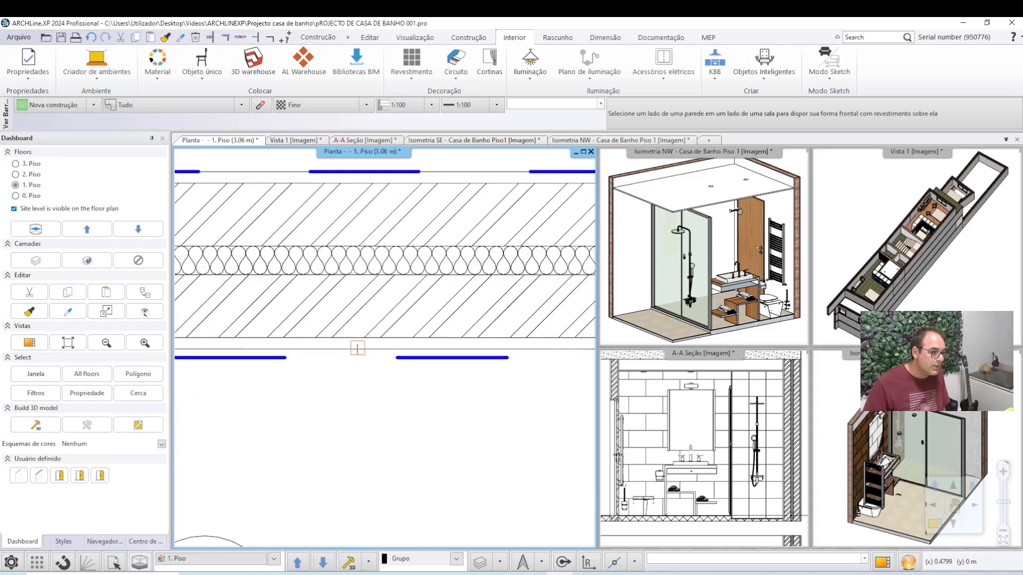
left_click(364, 349)
Place the new wall-elevation layout in free space beside the brown tiled layout.
scroll(357, 339, "down", 2)
scroll(356, 330, "down", 2)
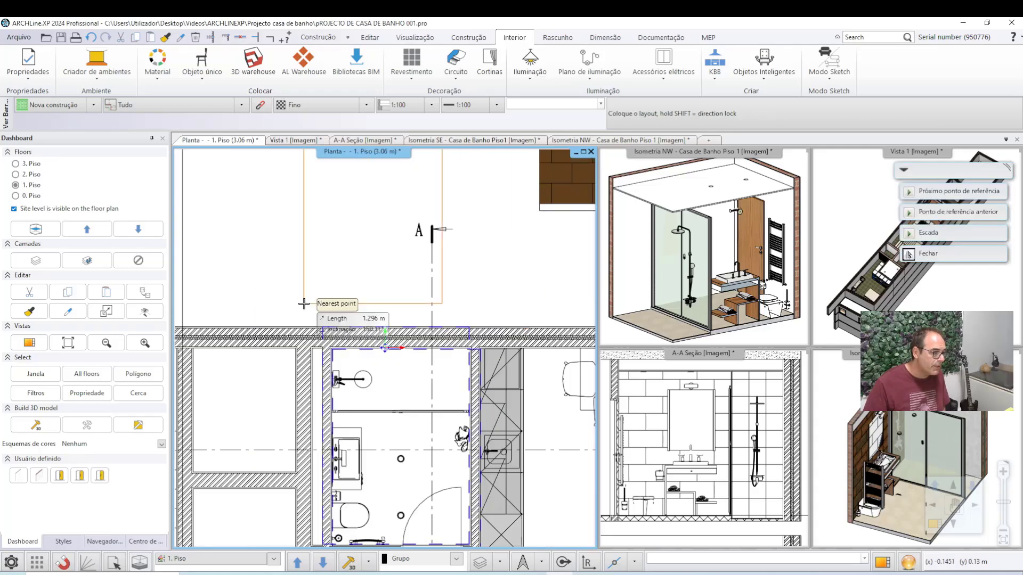
scroll(355, 320, "down", 2)
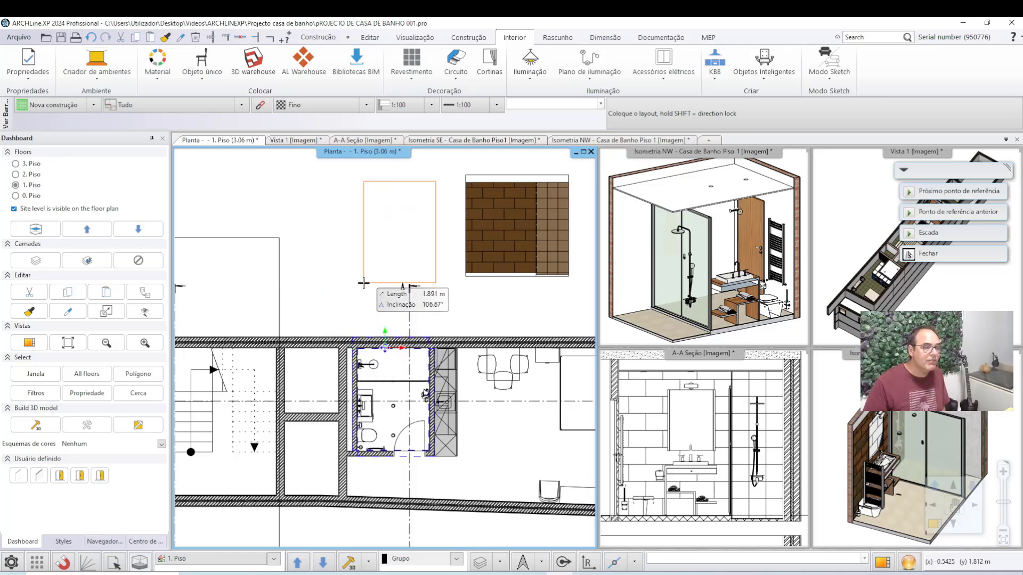
middle_click_drag(549, 287, 413, 295)
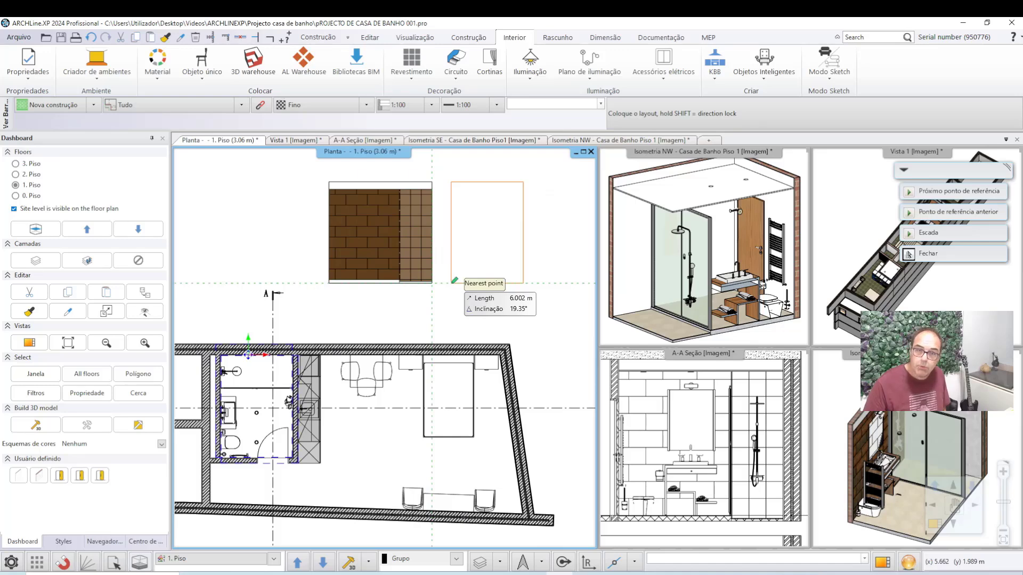
left_click(454, 281)
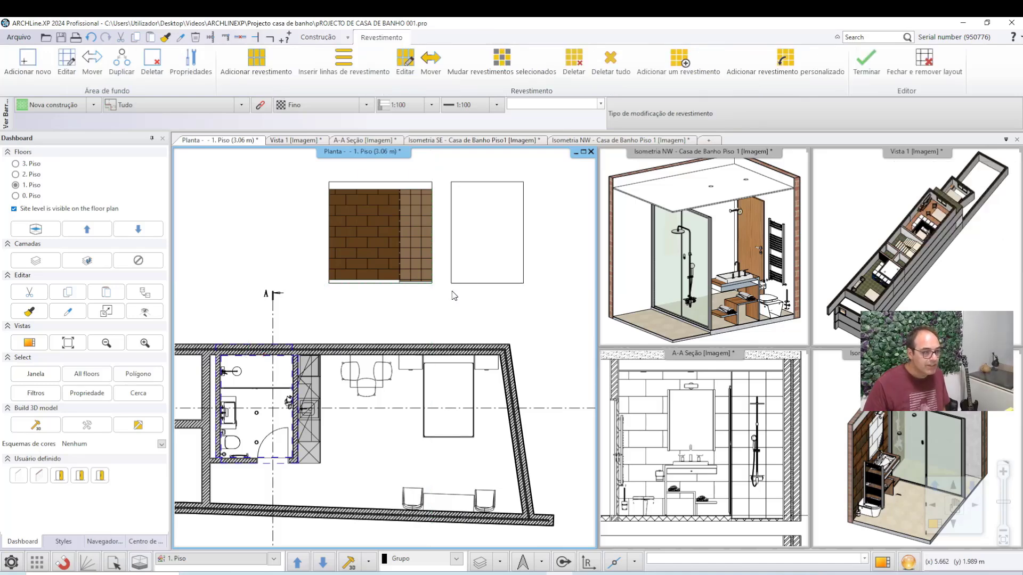
scroll(469, 254, "up", 5)
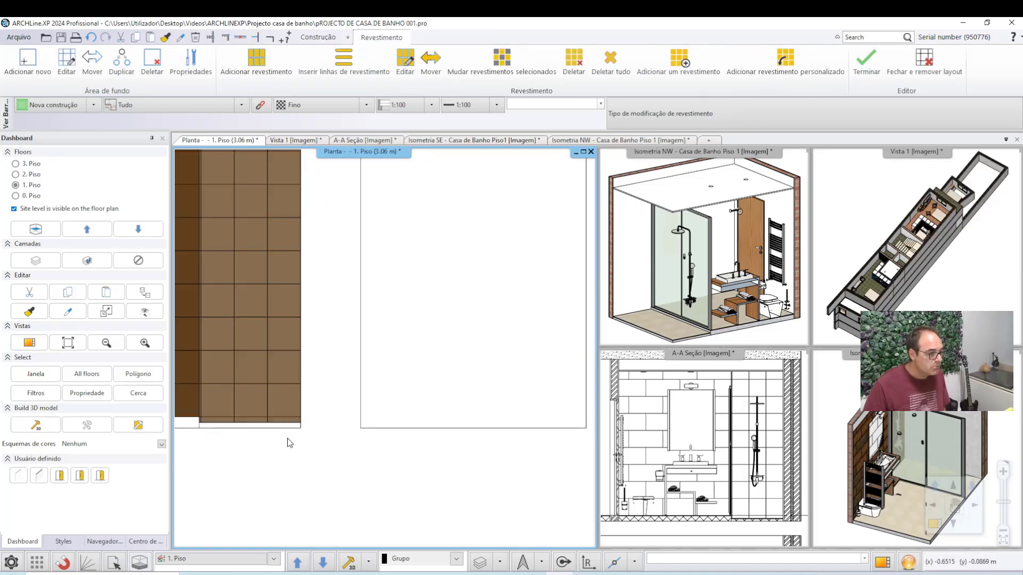
scroll(340, 325, "down", 1)
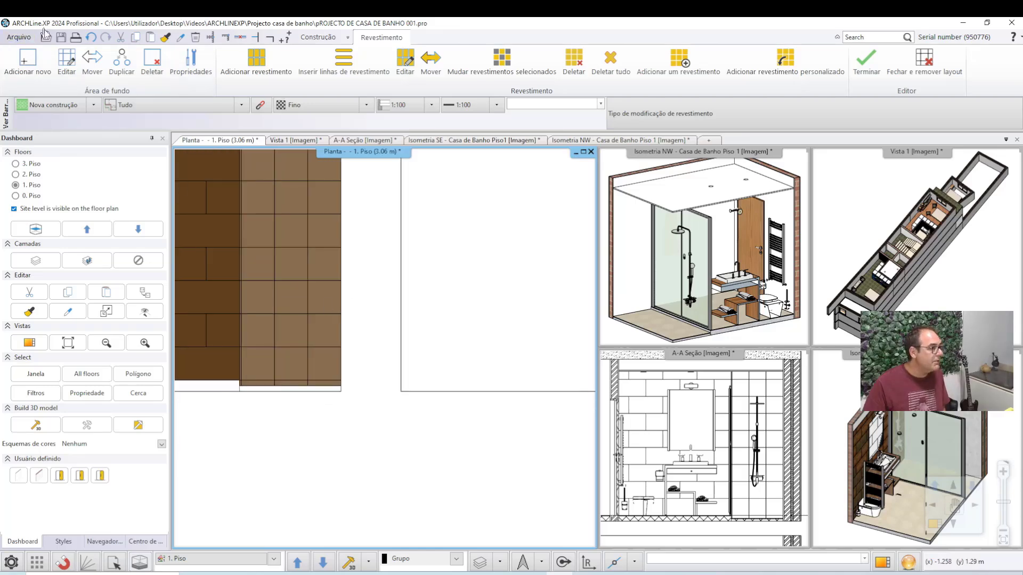
left_click(39, 72)
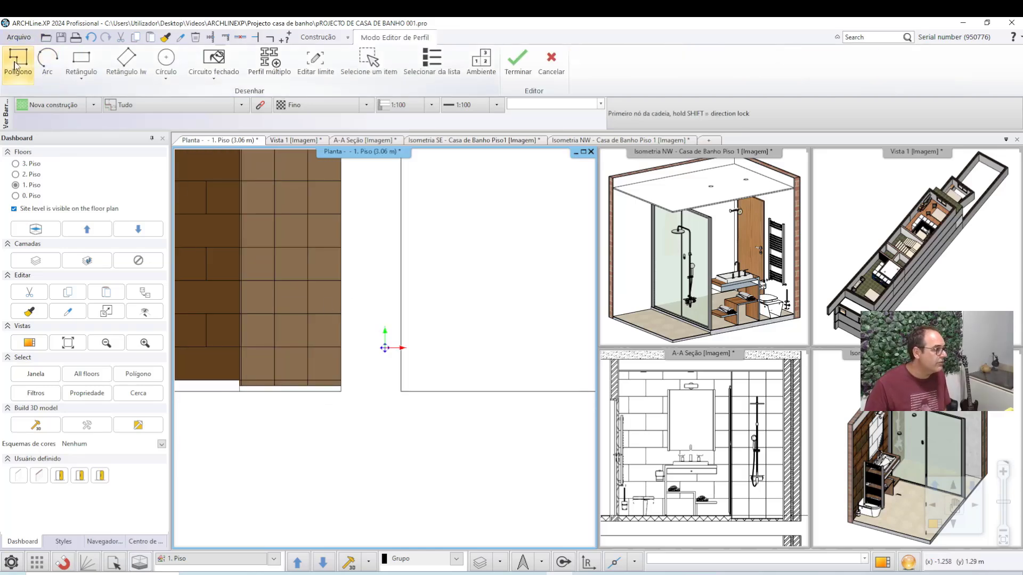
Trace a polygon background area along the layout's bottom edge with R128_G128_B128 material.
left_click(16, 64)
left_click(401, 392)
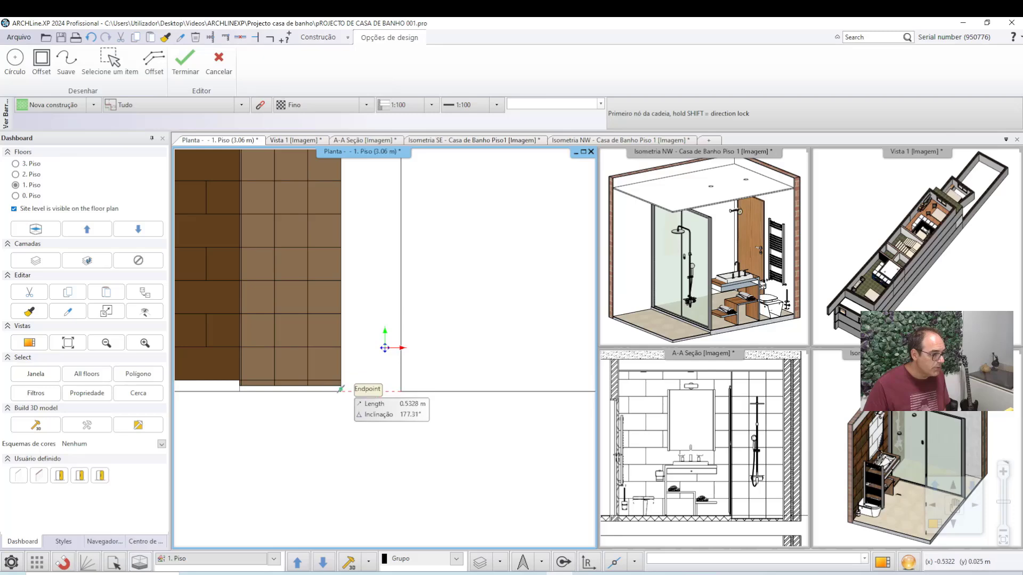
left_click(400, 392)
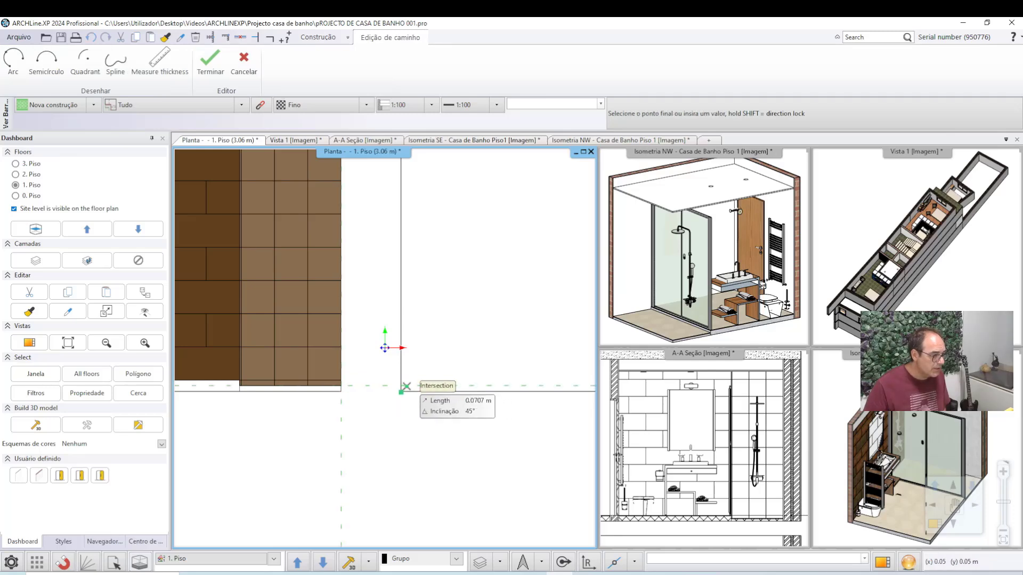
middle_click_drag(485, 367, 318, 325)
scroll(317, 325, "down", 1)
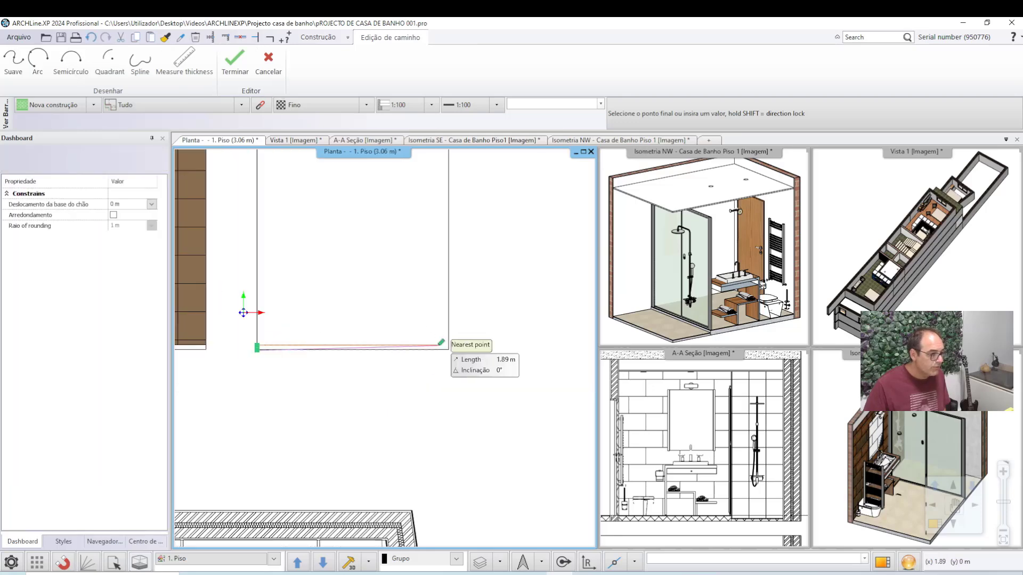
left_click(449, 350)
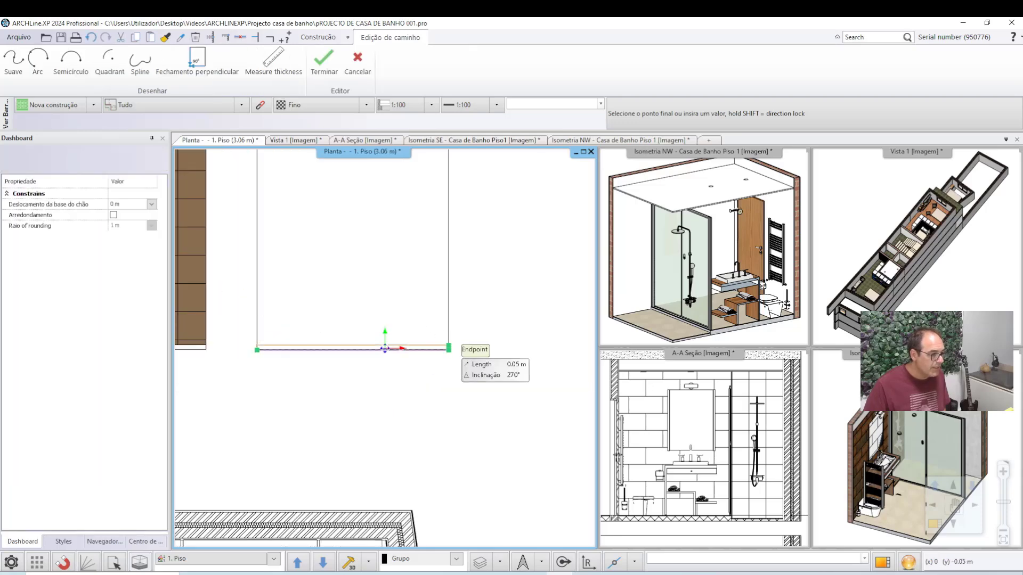
left_click(384, 349)
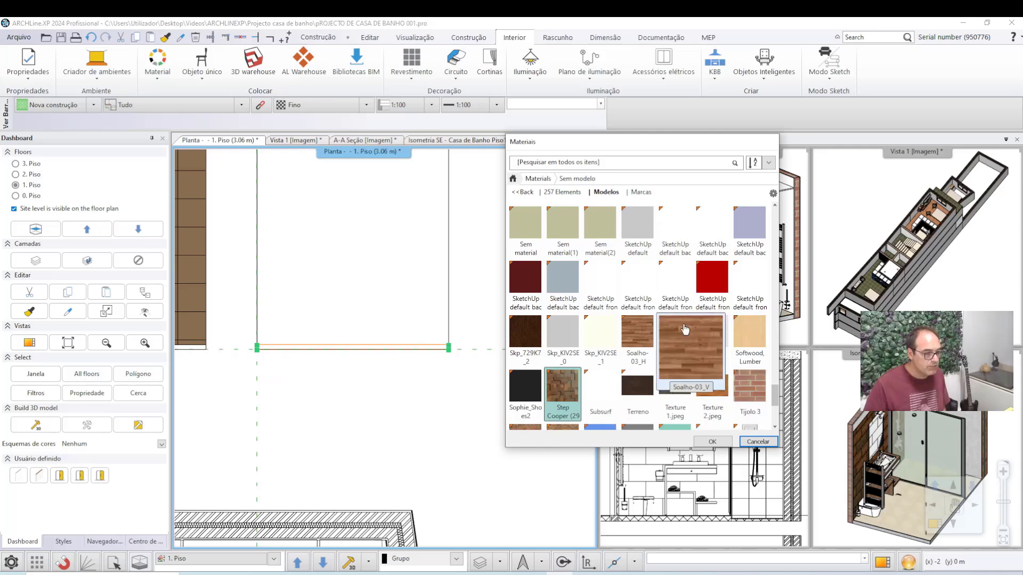
scroll(763, 390, "up", 3)
scroll(763, 389, "up", 3)
scroll(763, 389, "up", 3)
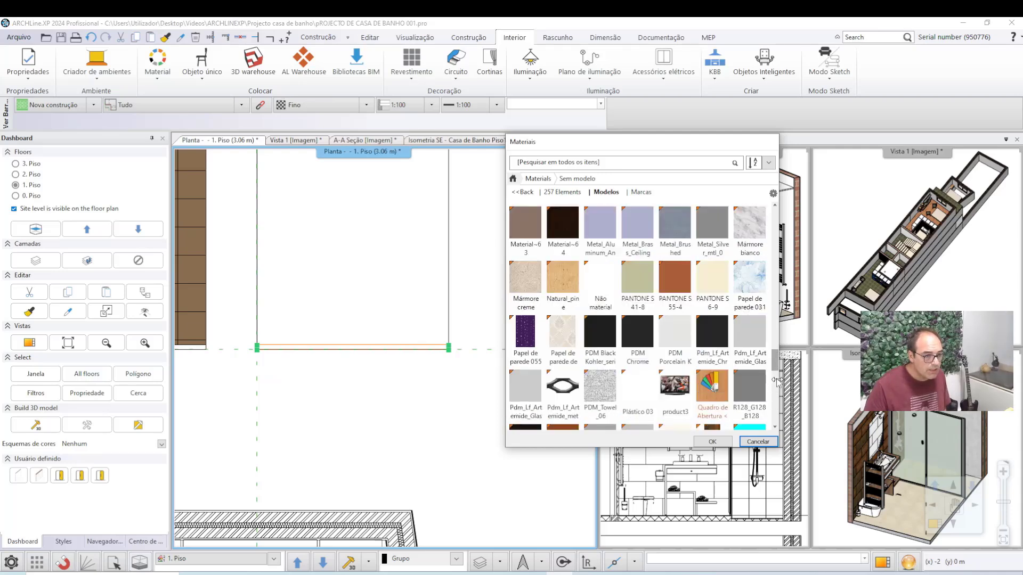
left_click(763, 390)
left_click(713, 442)
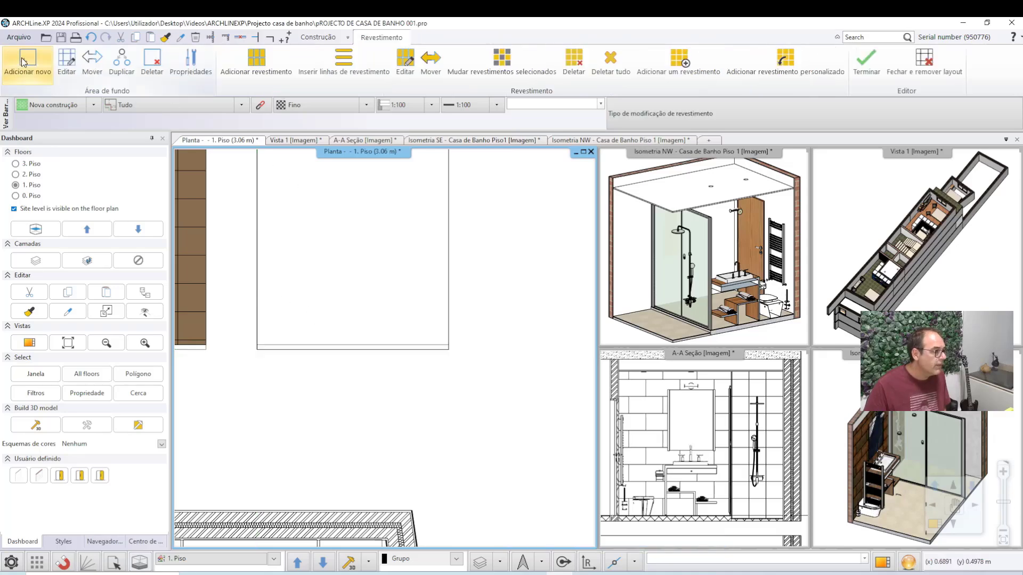
Add a rectangular background area covering the whole new layout and accept its material.
left_click(21, 63)
left_click(257, 347)
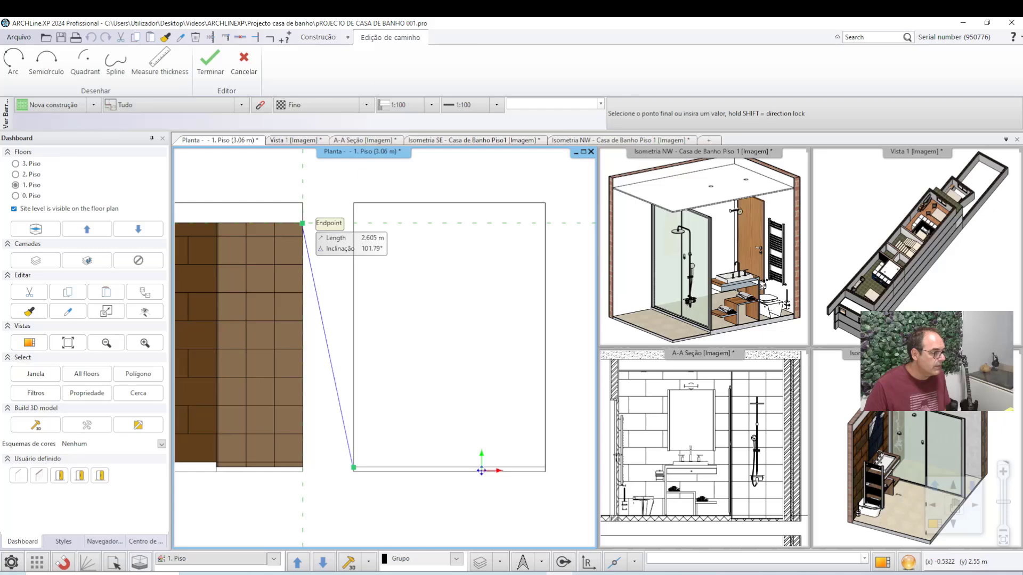
left_click(354, 203)
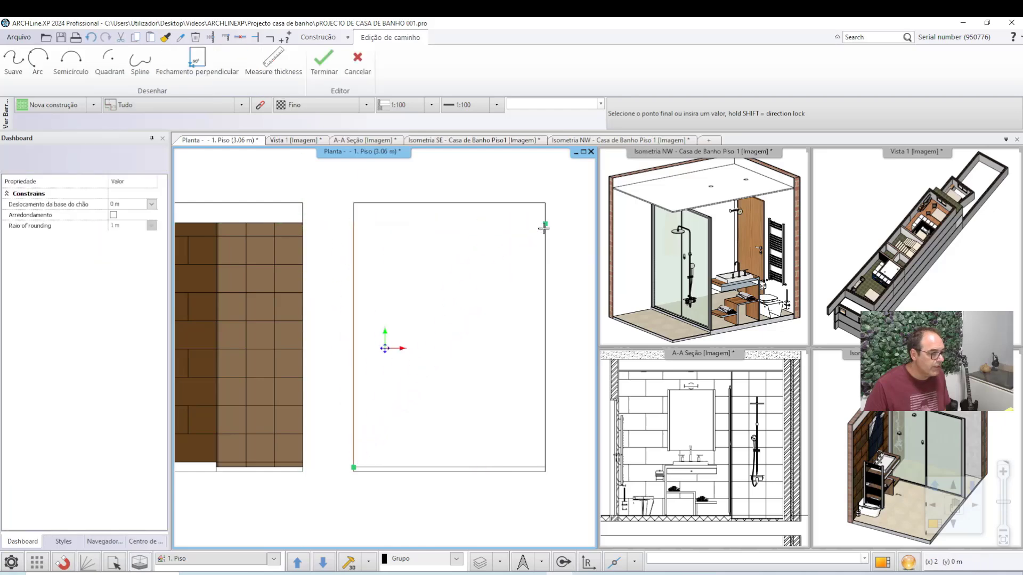
left_click(544, 224)
left_click(545, 467)
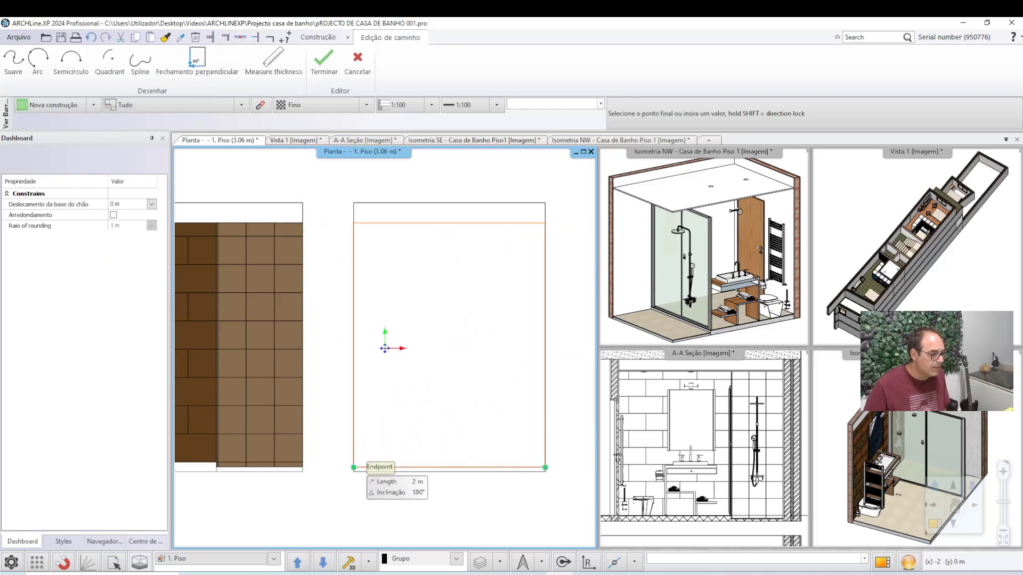
left_click(353, 467)
double_click(749, 406)
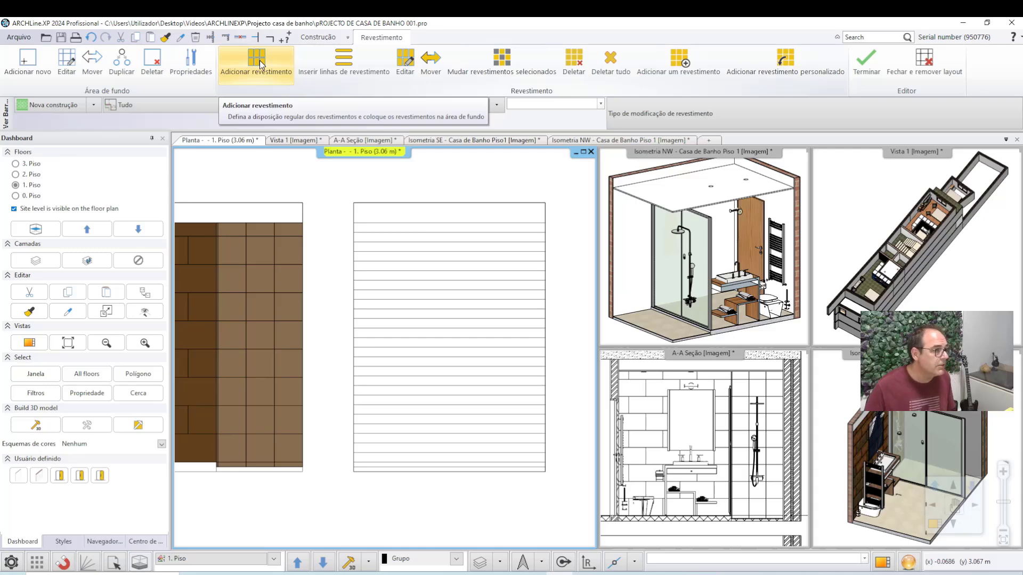
Tile the right wall area with Step Cooper 295×295 tiles from its lower-left corner, unrotated.
left_click(260, 60)
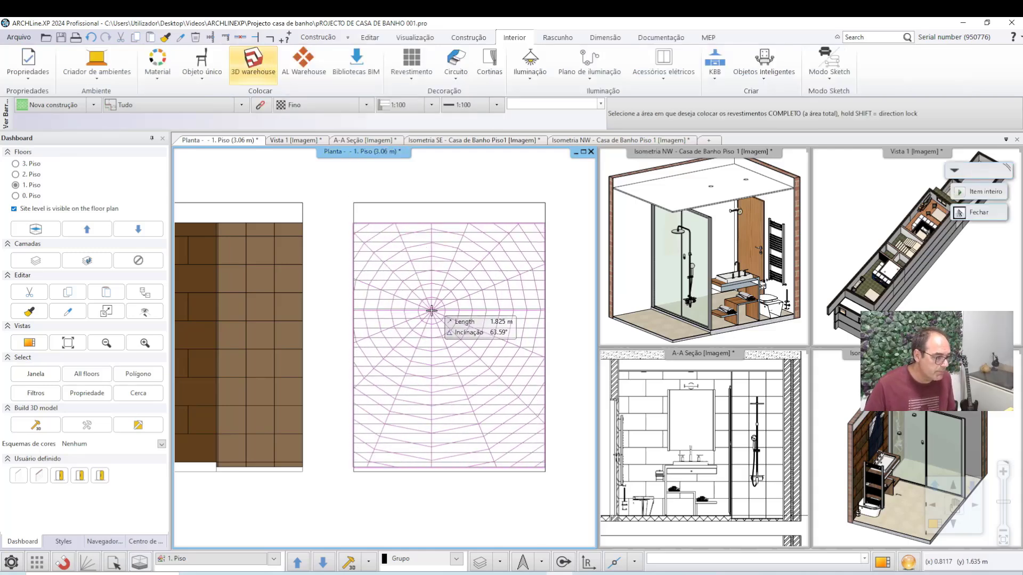
left_click(432, 311)
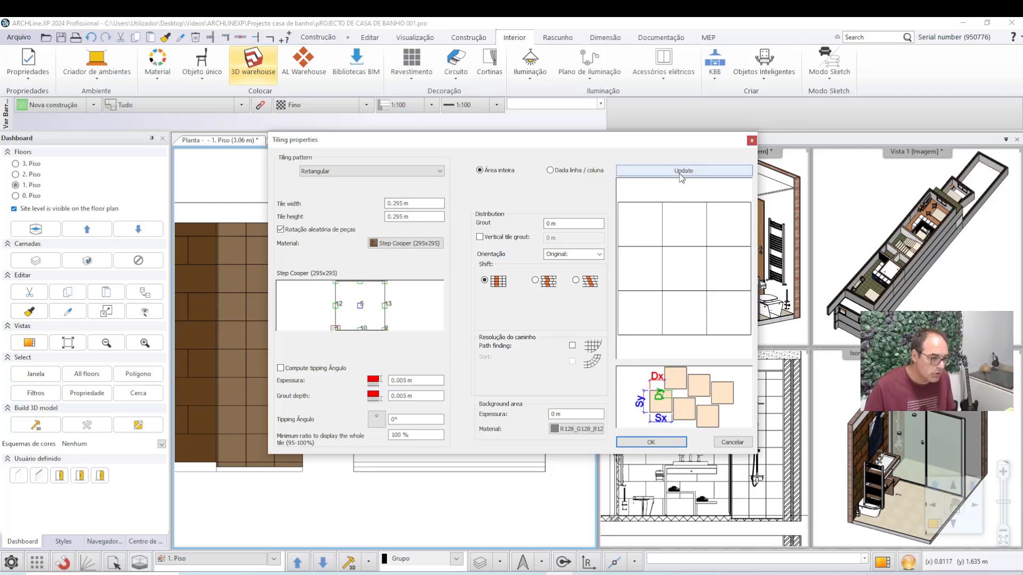
left_click(651, 442)
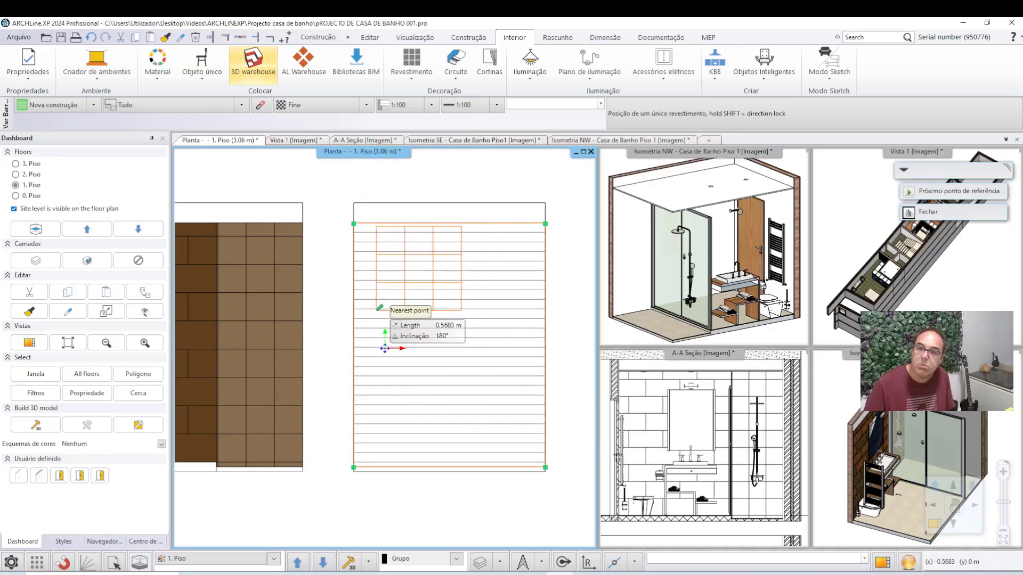
left_click(353, 468)
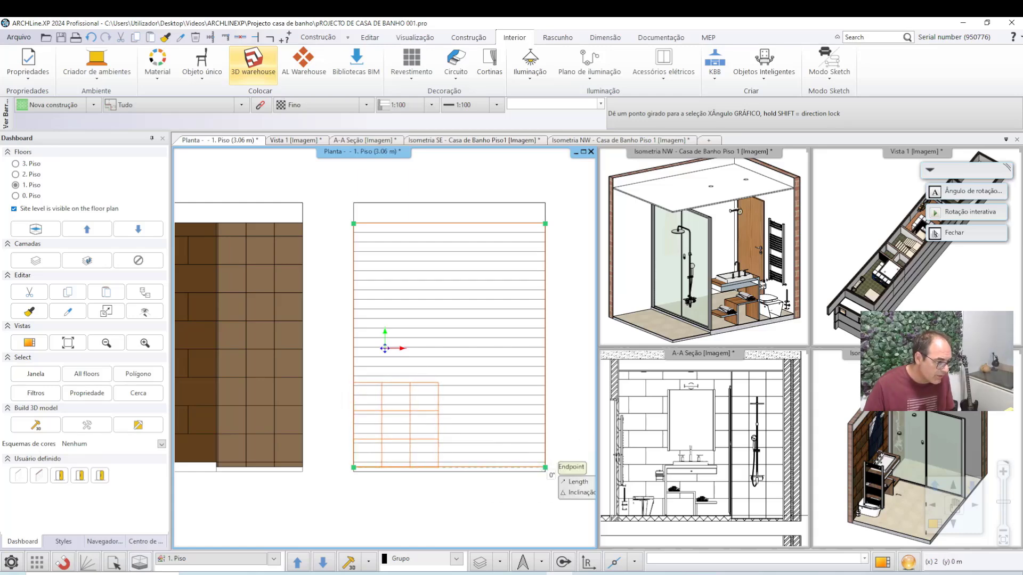
left_click(544, 468)
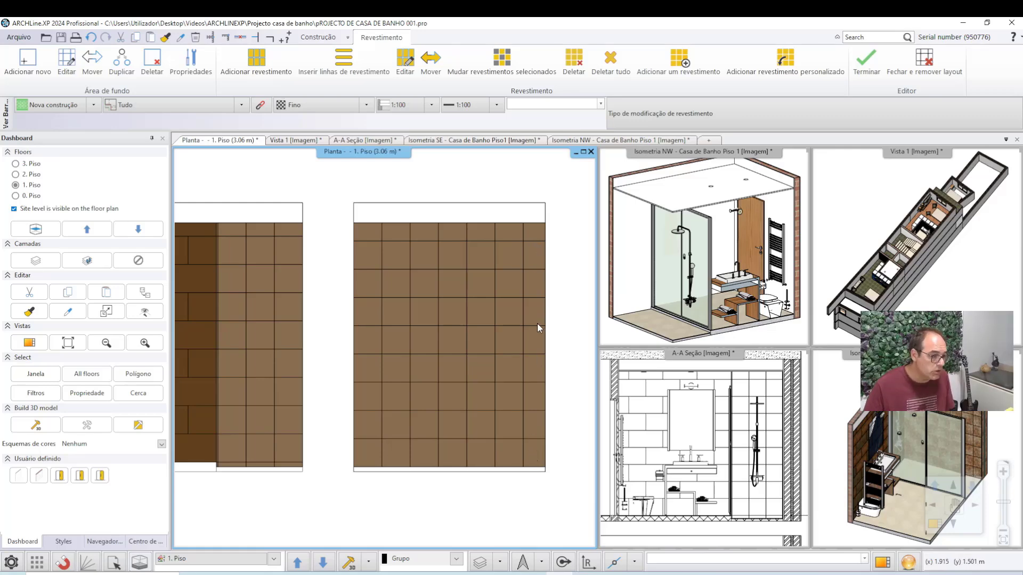
scroll(537, 373, "up", 2)
scroll(462, 435, "up", 1)
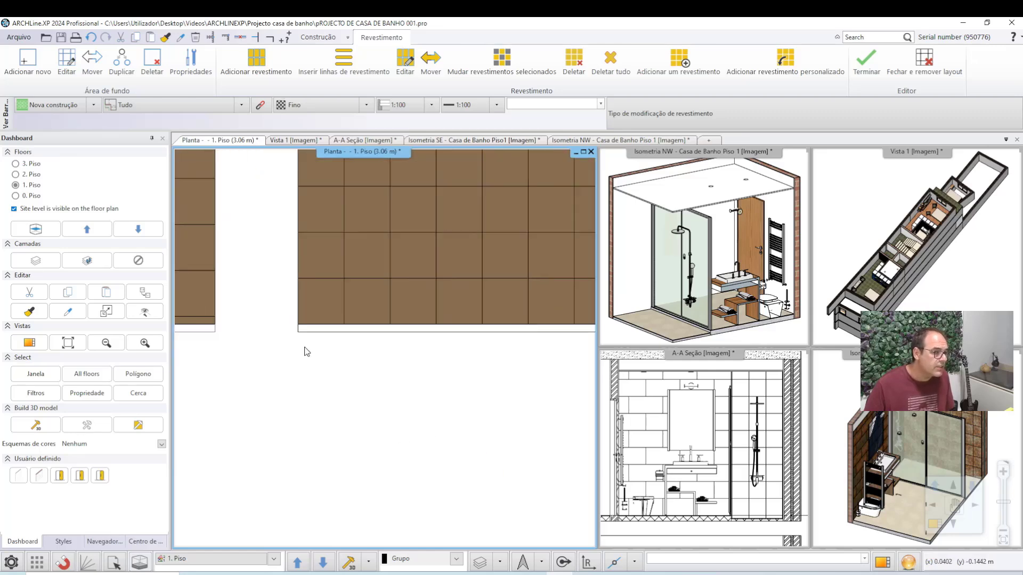
Reopen the right wall's Step Cooper tiling and re-anchor it at the bottom-edge midpoint.
scroll(383, 301, "down", 2)
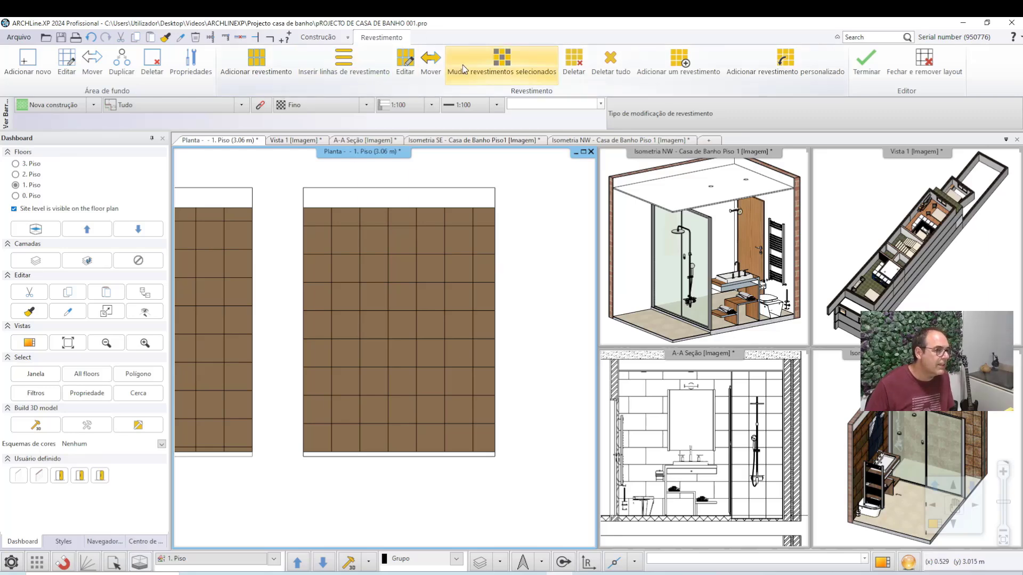
left_click(408, 57)
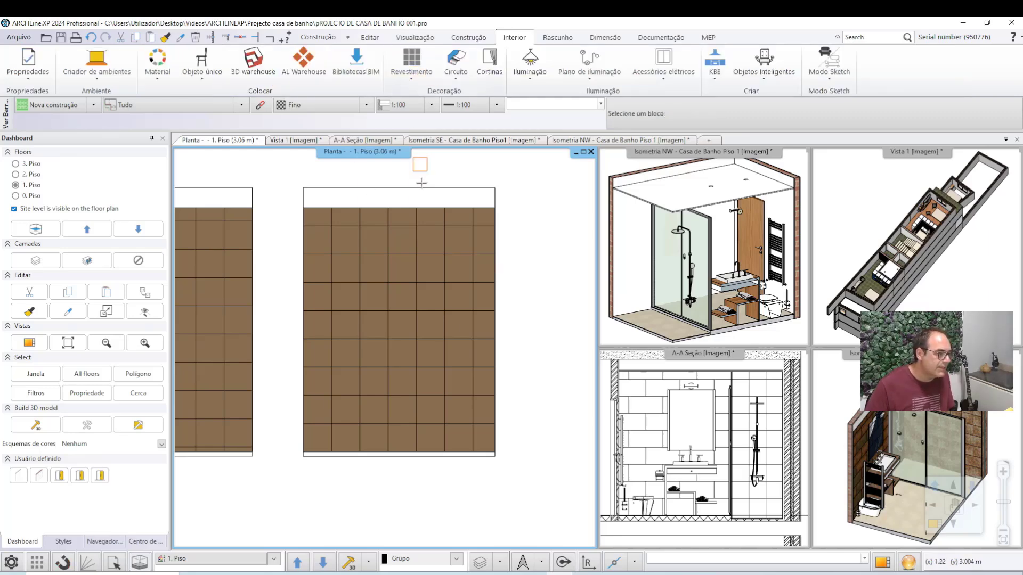
left_click(409, 312)
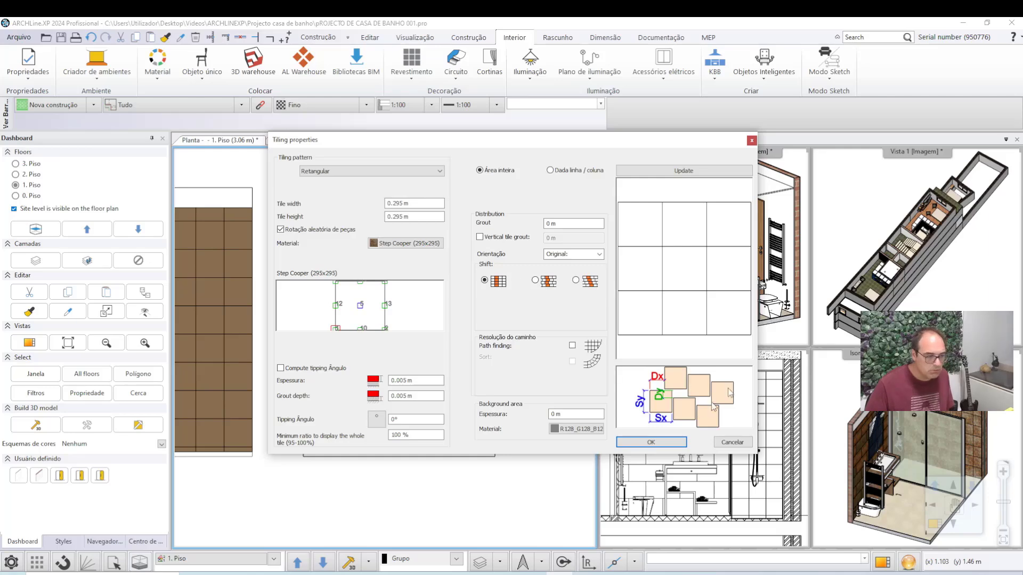
left_click(650, 442)
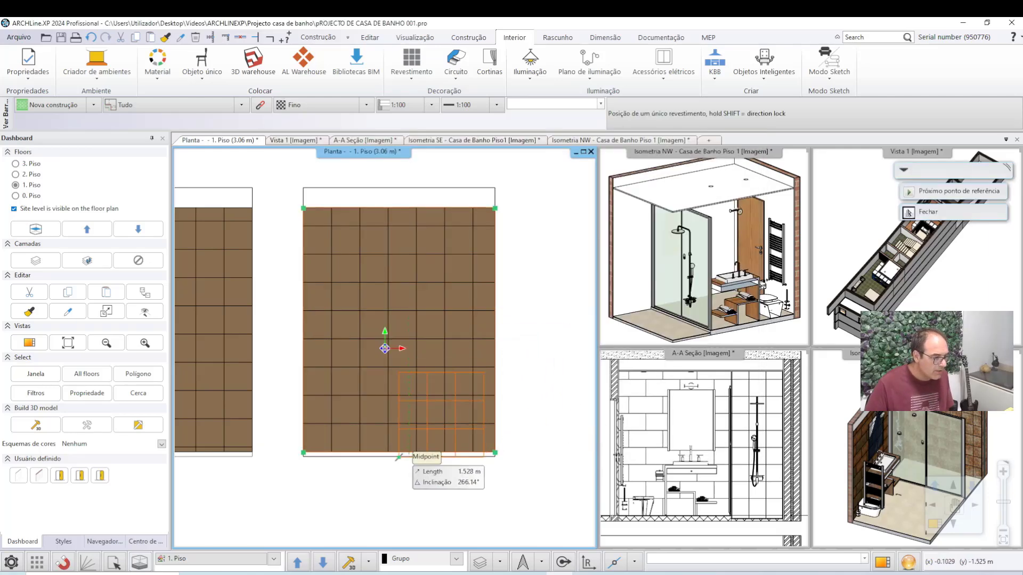
scroll(394, 463, "up", 2)
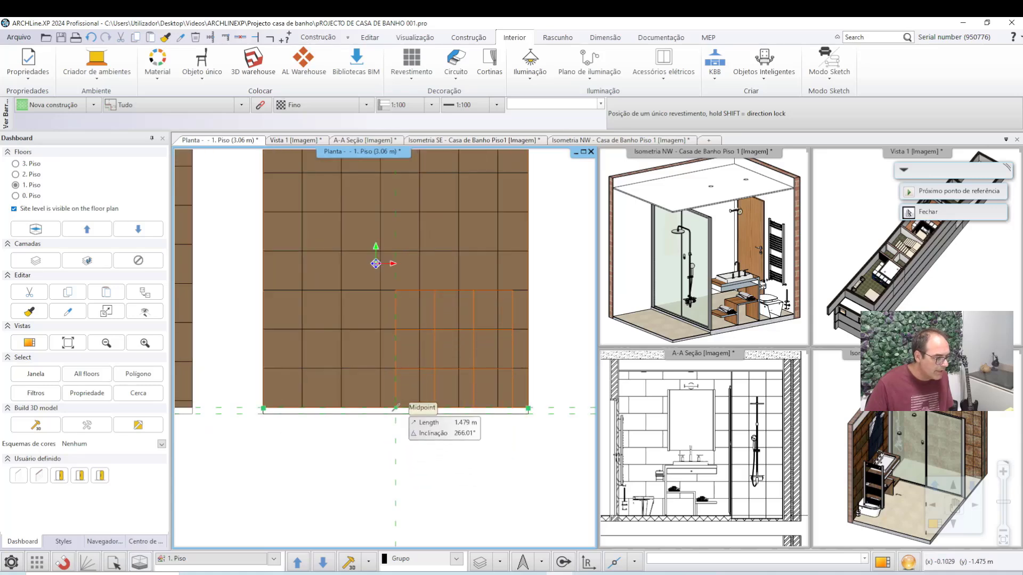
left_click(395, 408)
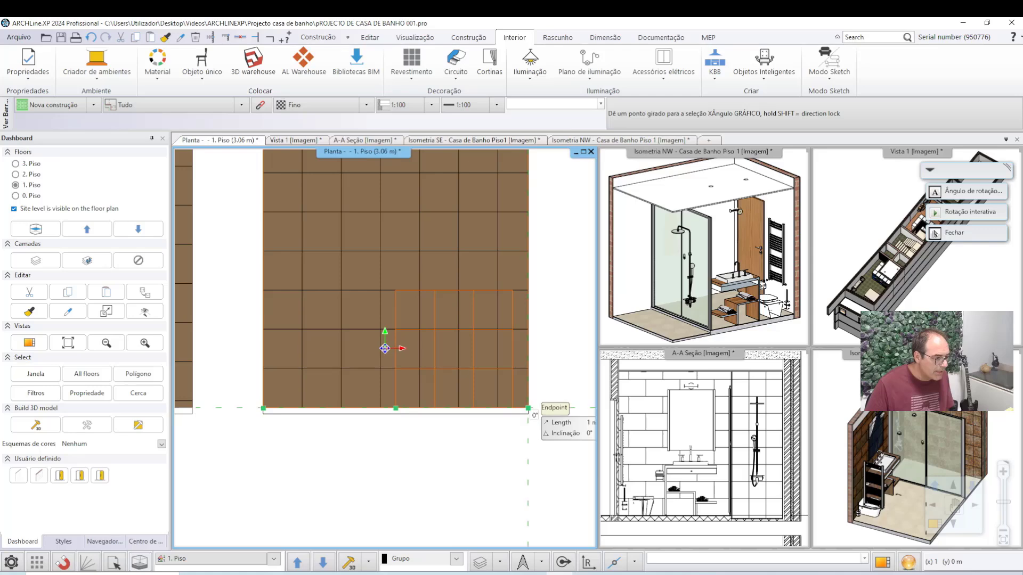
Accept the midpoint-anchored Step Cooper tiling with 0° rotation.
left_click(528, 408)
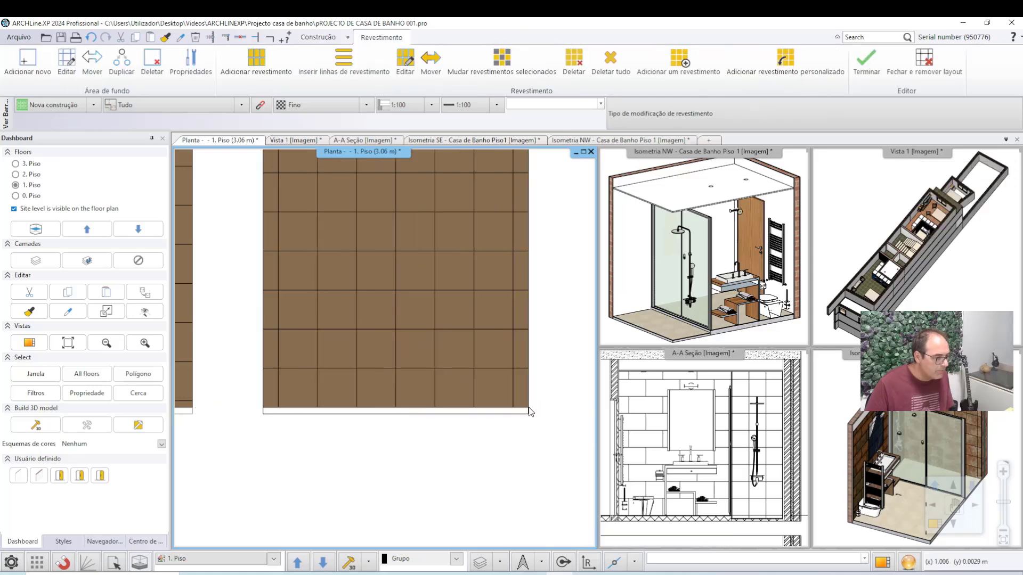
scroll(421, 332, "down", 2)
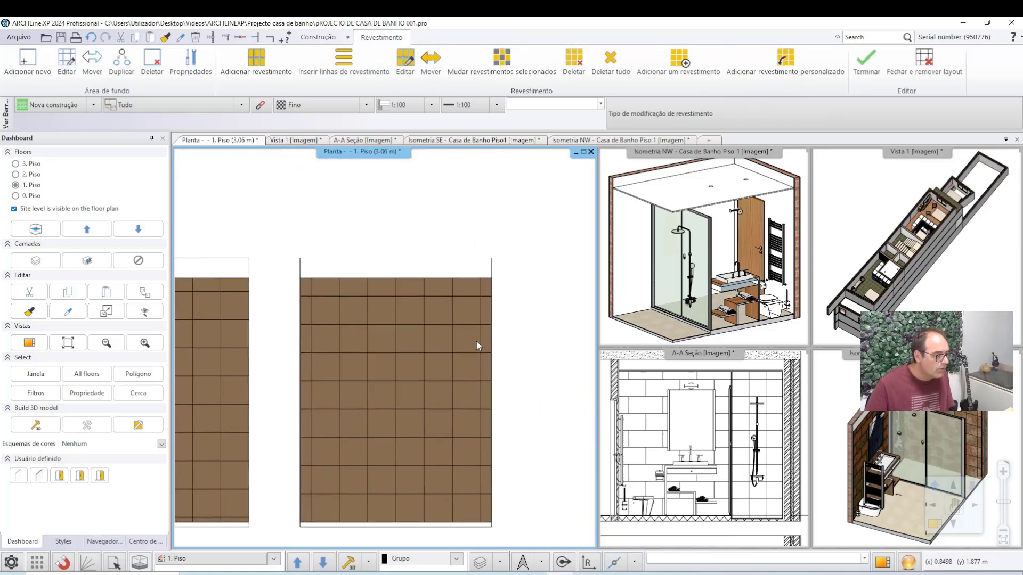
scroll(386, 351, "down", 1)
scroll(352, 358, "up", 1)
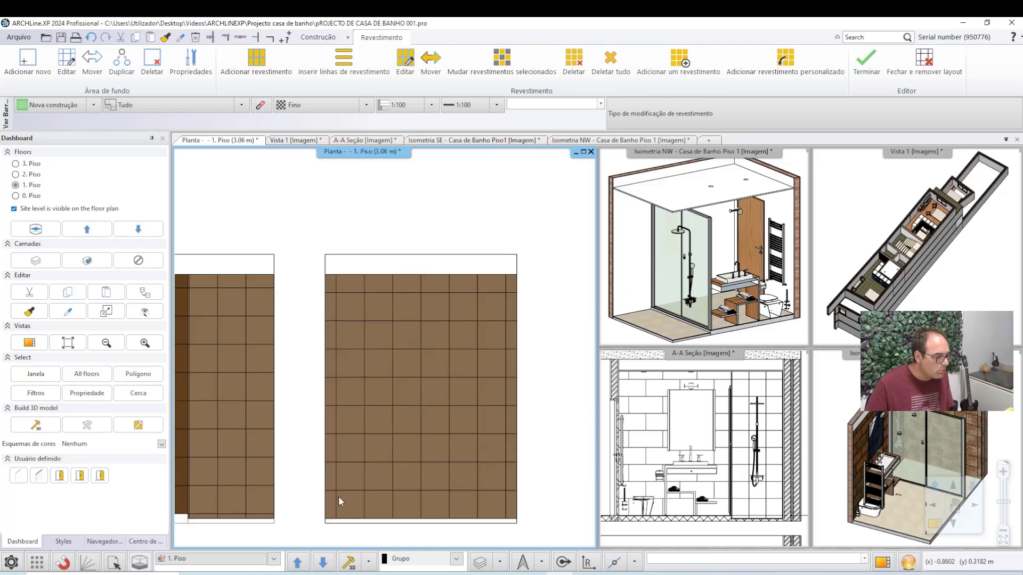
scroll(381, 365, "down", 1)
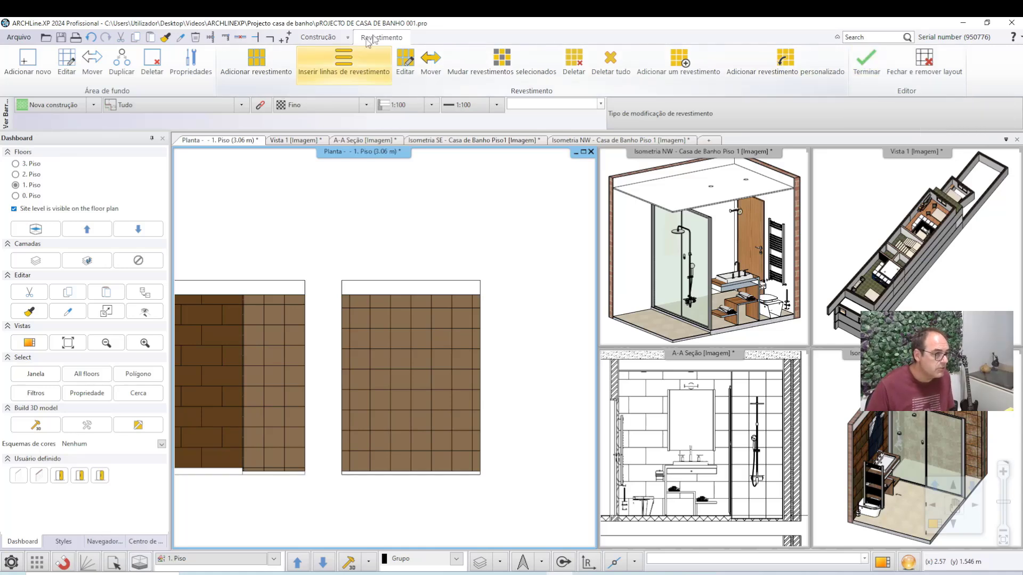
Modify the Step Cooper tiling again, re-anchoring it on the bottom edge unrotated.
left_click(406, 62)
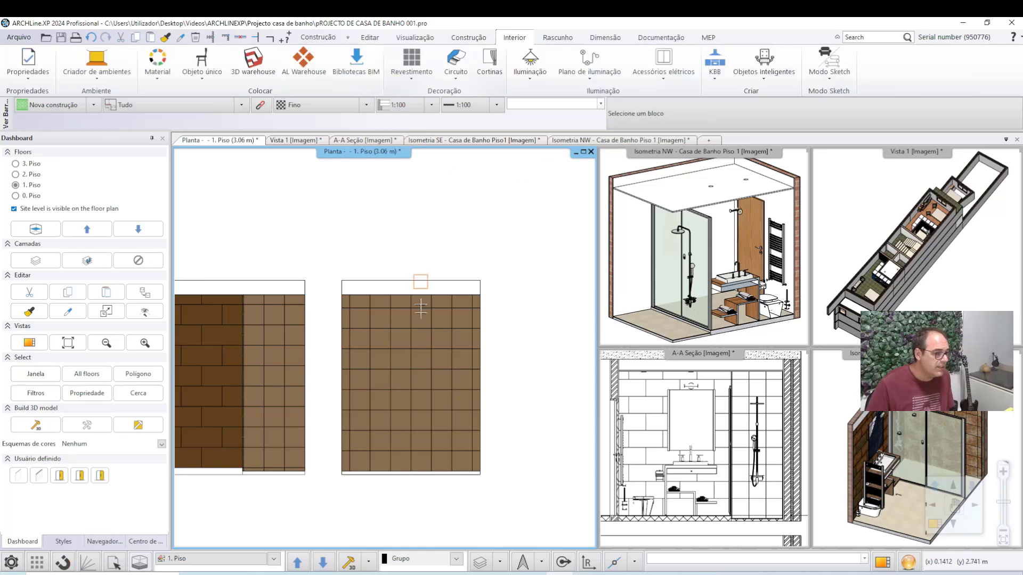
left_click(419, 371)
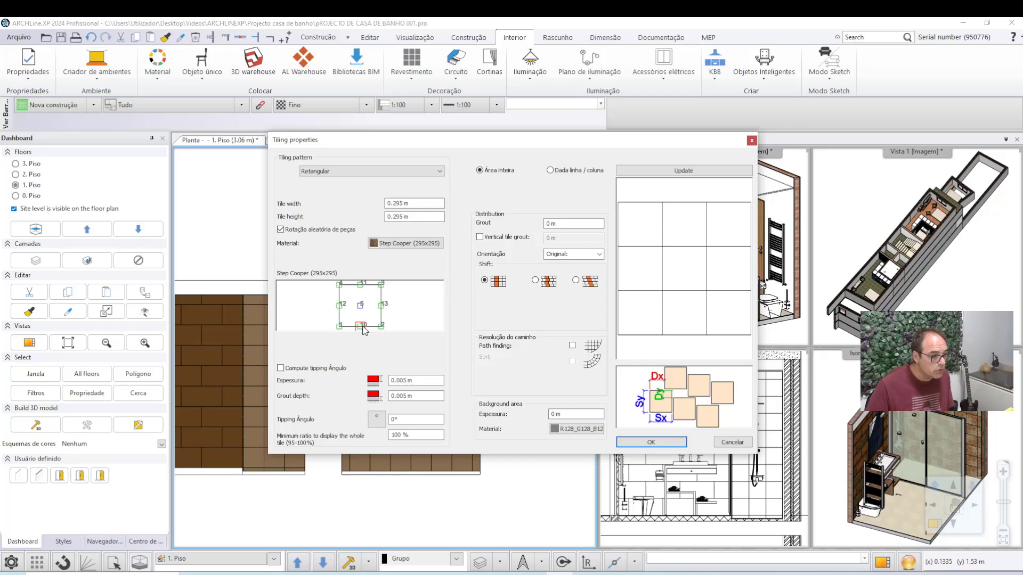
left_click(640, 447)
scroll(347, 469, "up", 1)
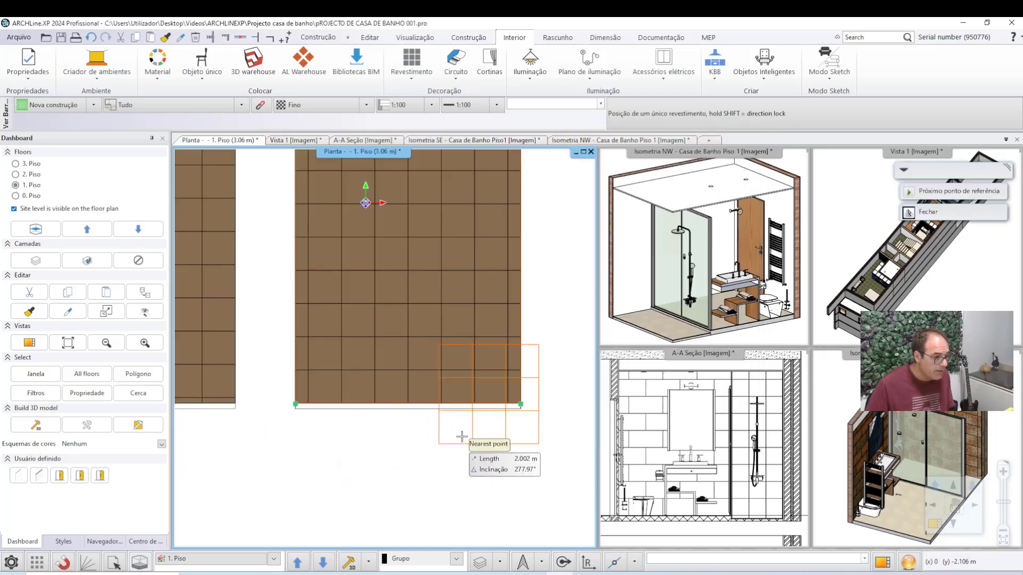
left_click(408, 404)
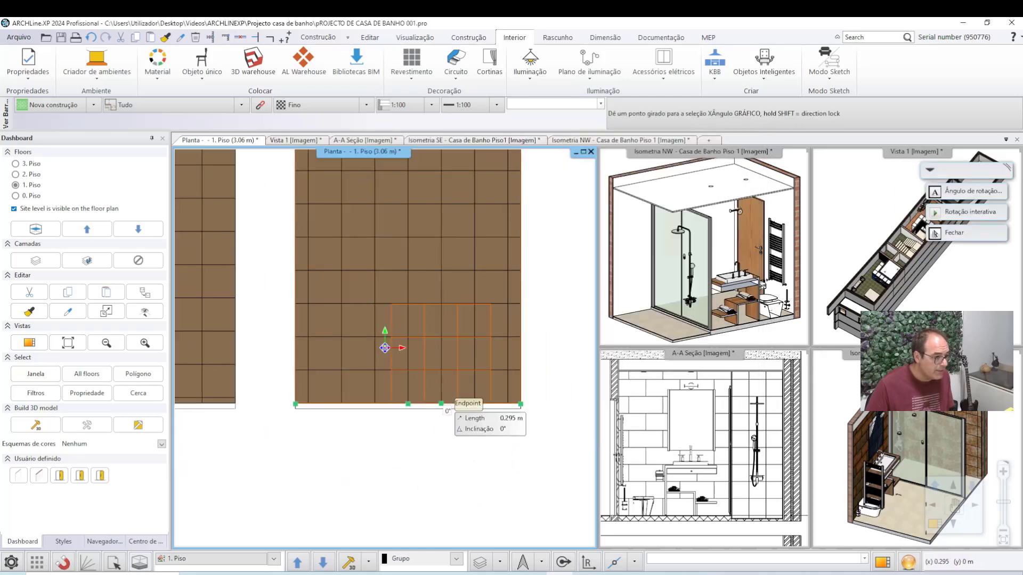
left_click(447, 407)
scroll(387, 354, "down", 1)
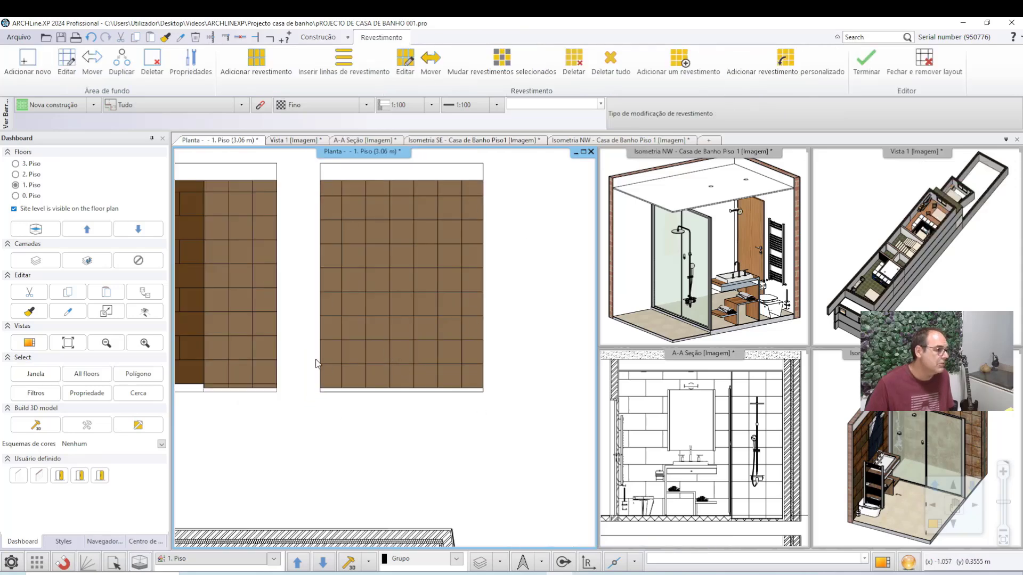
scroll(384, 346, "down", 1)
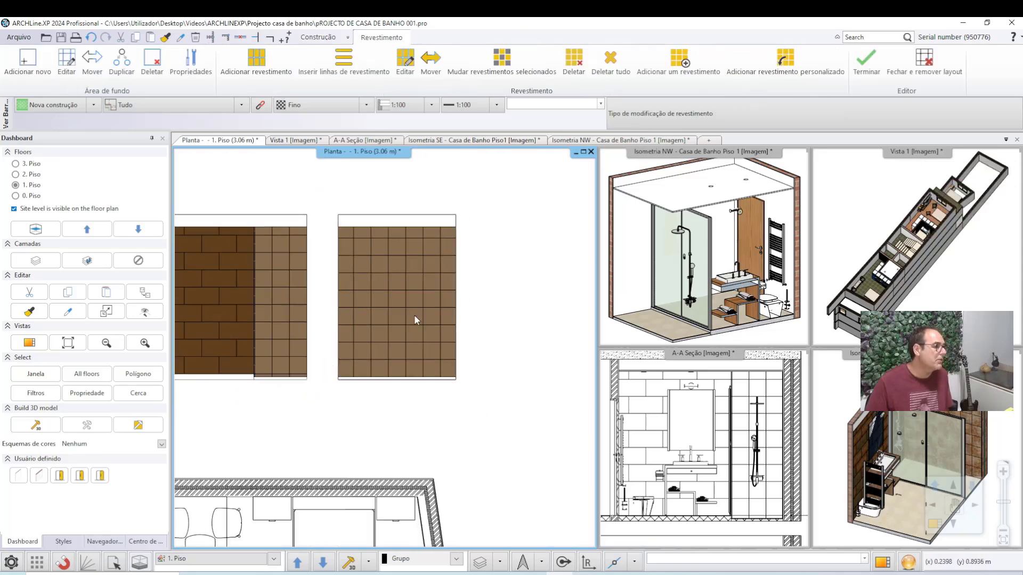
Finish the tiling editor with Terminar and pan to show the floor plan below.
left_click(861, 65)
scroll(417, 322, "down", 1)
scroll(436, 285, "down", 1)
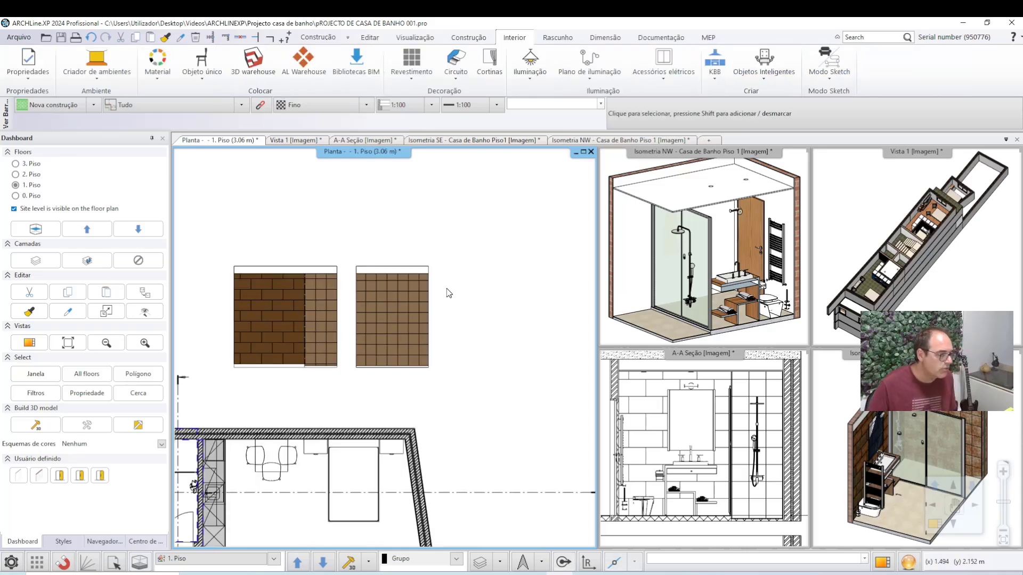
middle_click_drag(446, 345, 491, 277)
Activate the Isometria SE viewport and zoom to inspect the tiled bathroom.
left_click(916, 384)
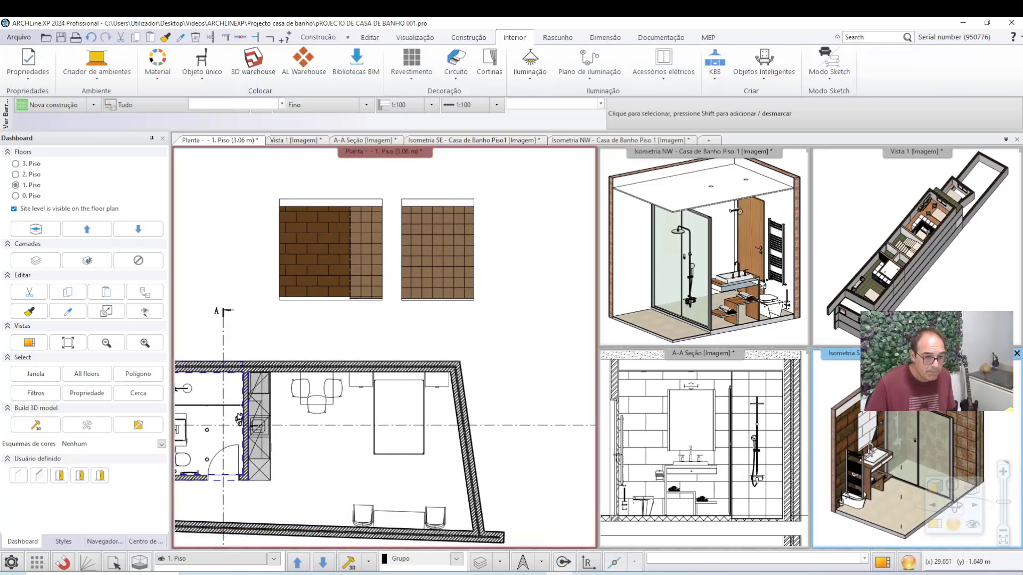
scroll(908, 437, "up", 5)
scroll(906, 432, "down", 1)
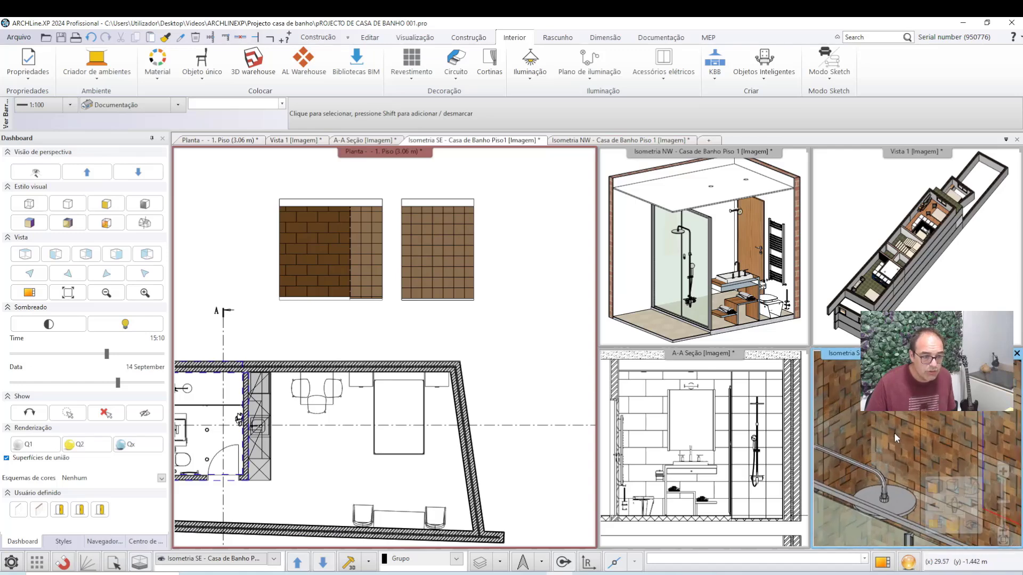
scroll(894, 432, "down", 1)
scroll(891, 431, "down", 1)
scroll(890, 431, "down", 1)
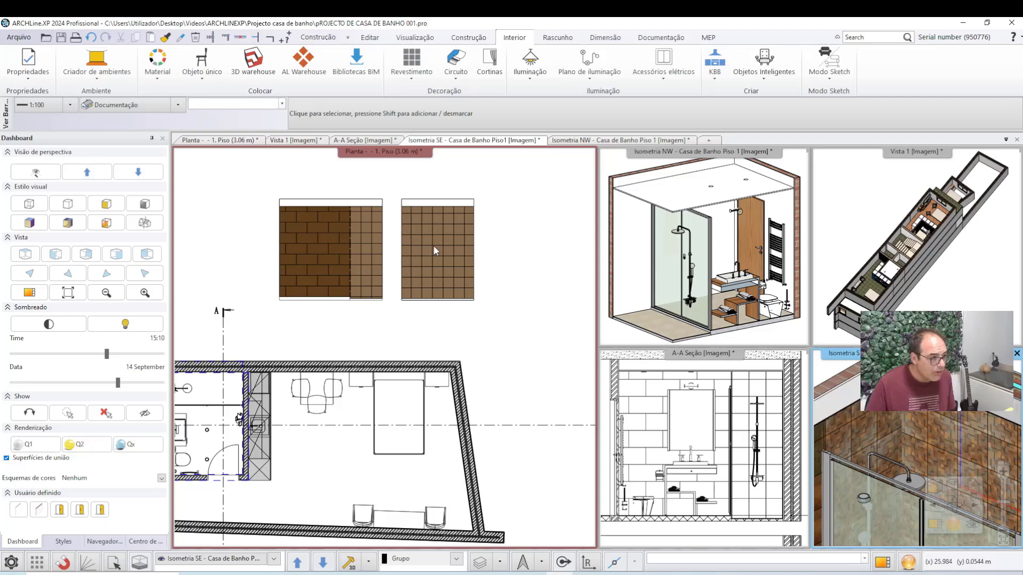
mouse_move(919, 480)
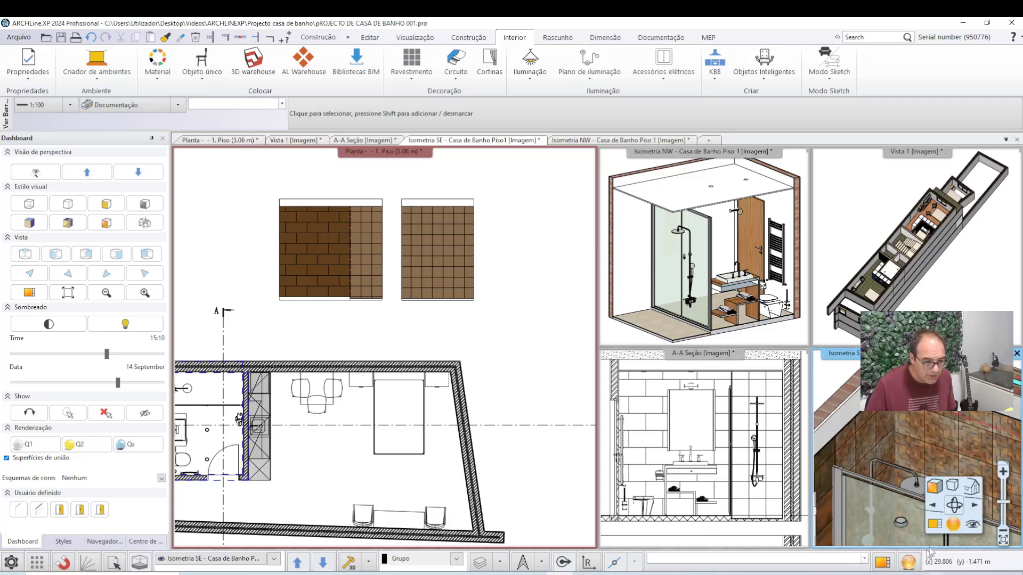
Maximise the SE isometric view and orbit to a frontal angle showing the wall tops.
left_click(930, 544)
middle_click_drag(440, 297, 499, 481)
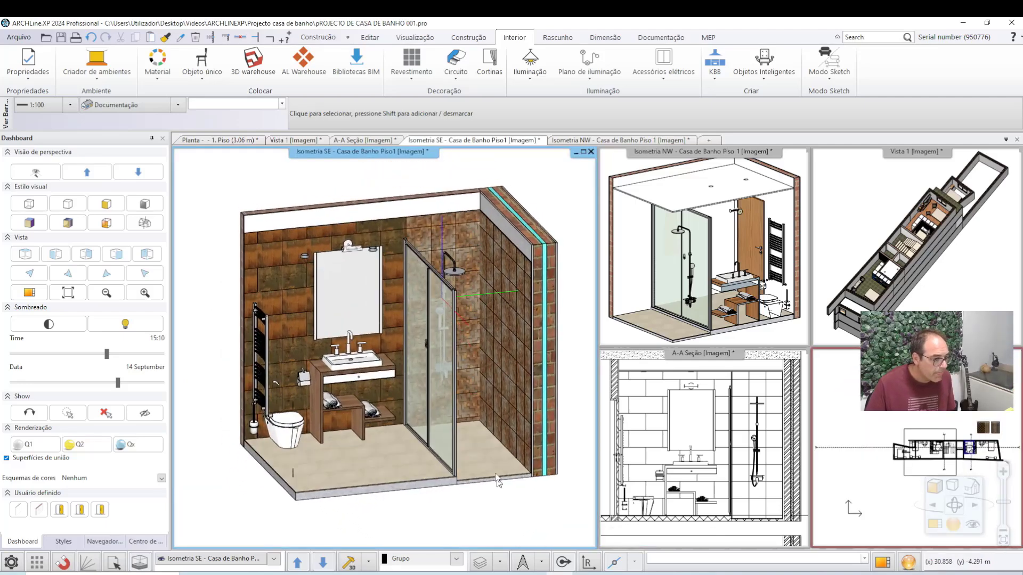
scroll(497, 481, "up", 3)
scroll(478, 410, "up", 3)
scroll(478, 411, "up", 2)
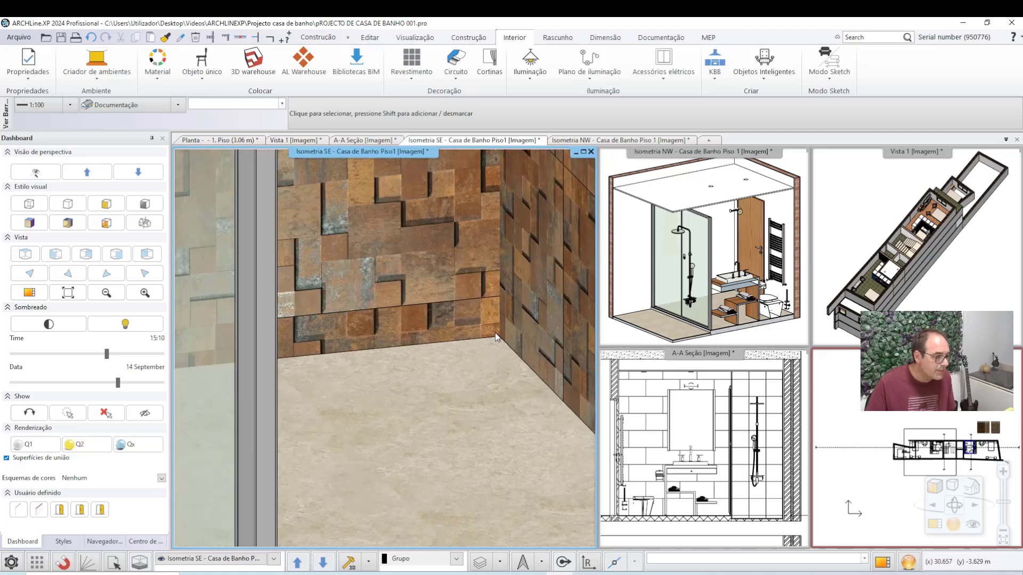
scroll(494, 330, "down", 2)
scroll(501, 327, "down", 2)
scroll(500, 351, "down", 2)
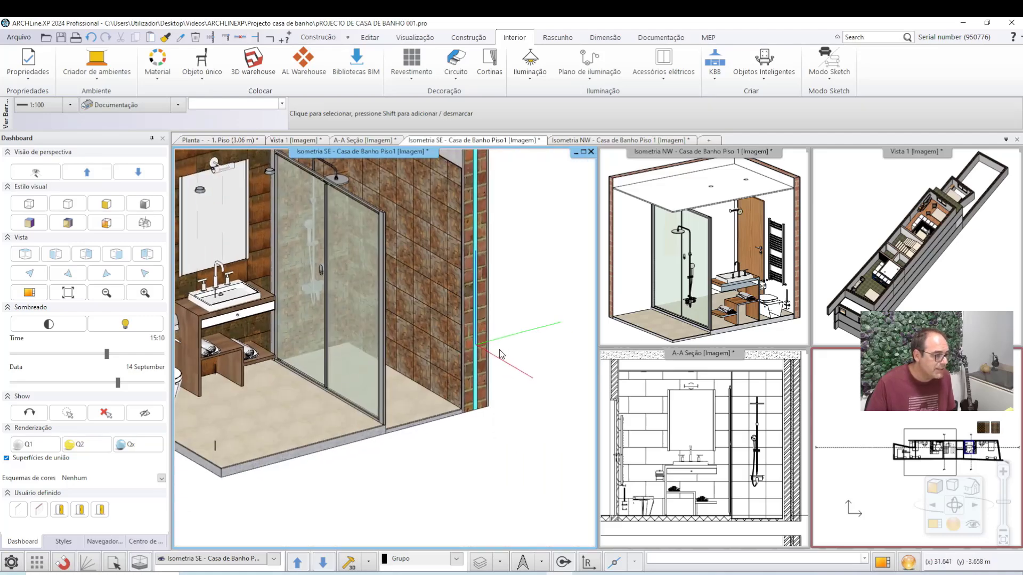
middle_click_drag(501, 354, 514, 451)
Glance at the Revestimento menu without choosing, then select the tiled bathroom wall.
left_click(412, 79)
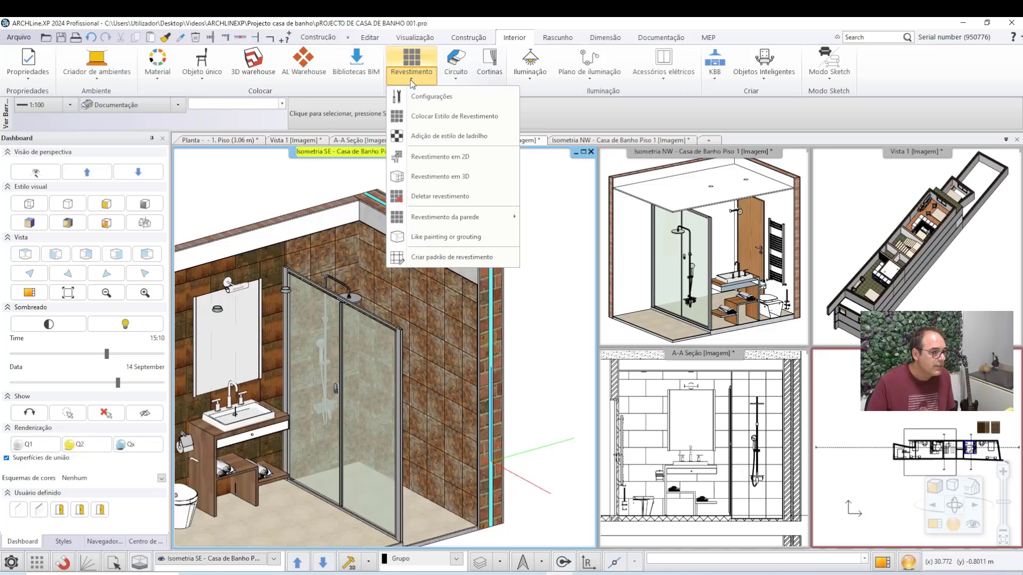
left_click(539, 173)
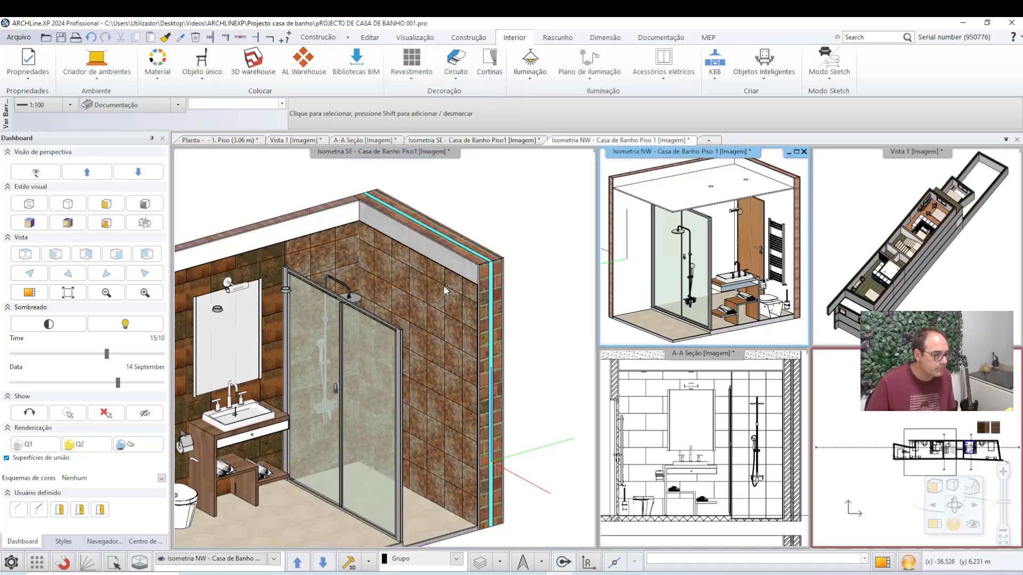
left_click(448, 304)
left_click(441, 301)
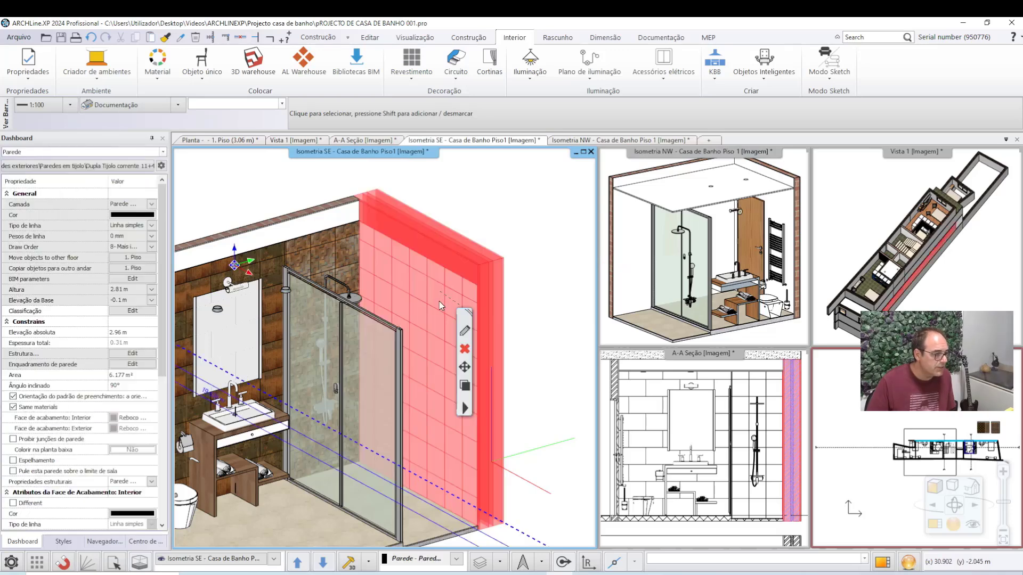
Review the wall's covering via Revestimento > Revestimento na parede, then finish with Terminar.
right_click(473, 311)
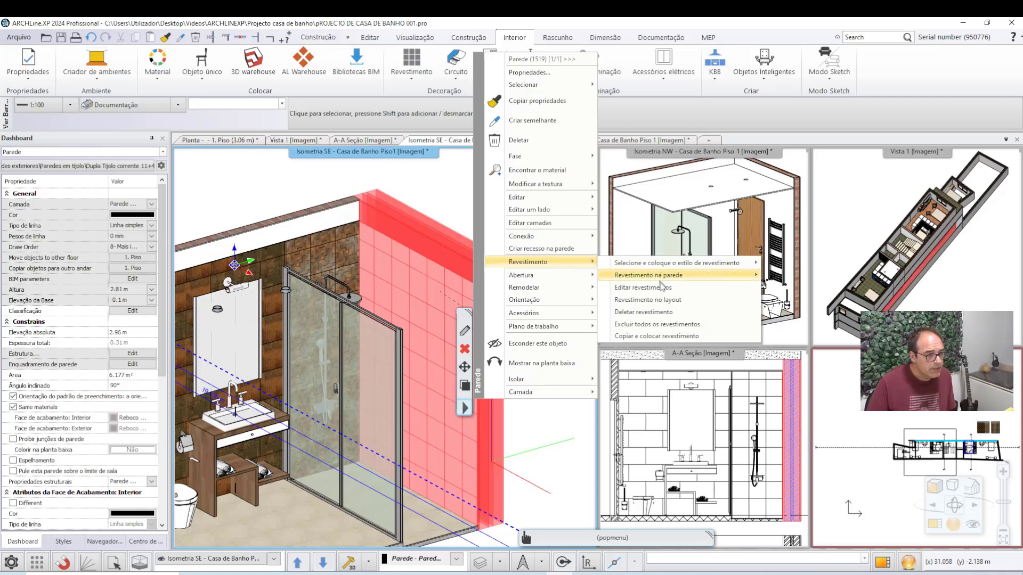
left_click(649, 298)
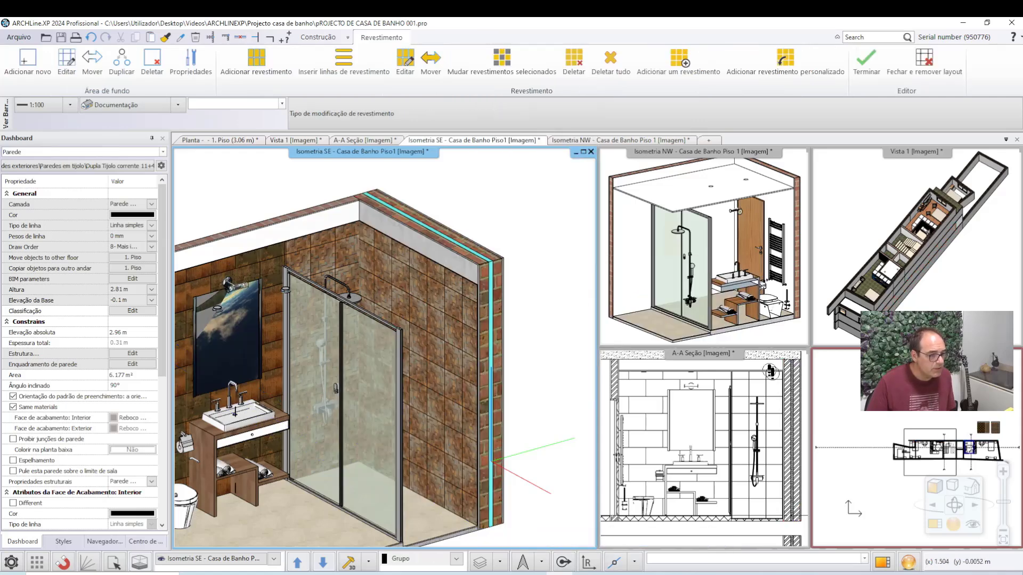
scroll(457, 401, "down", 2)
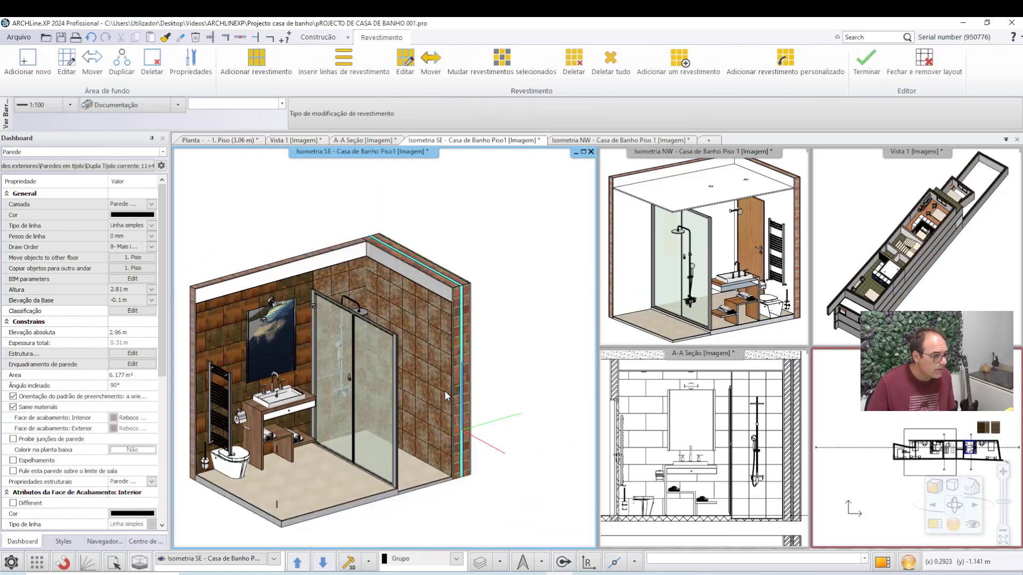
left_click(853, 373)
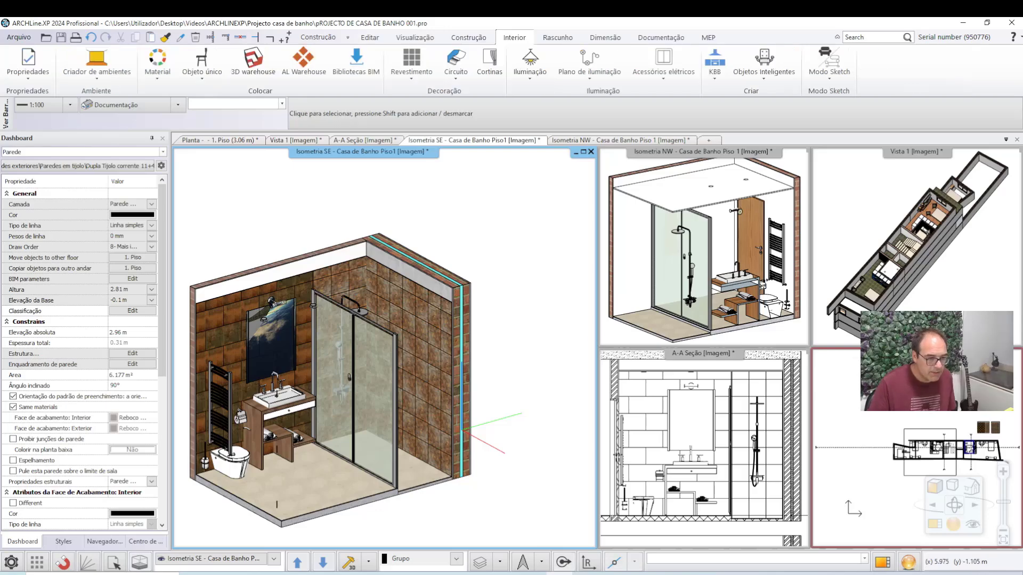
scroll(514, 339, "up", 3)
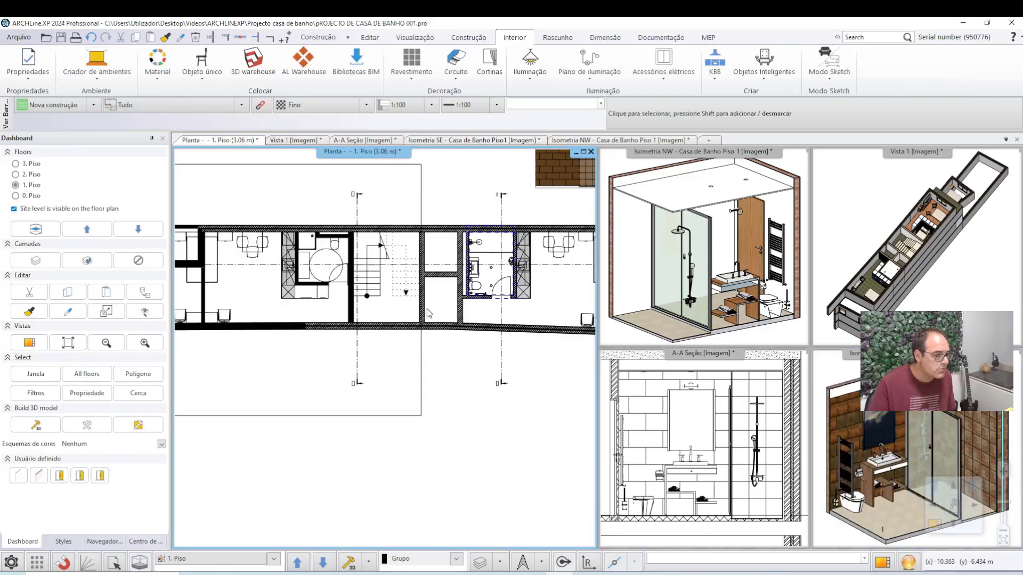
scroll(513, 339, "up", 2)
scroll(513, 339, "up", 2)
scroll(415, 274, "up", 1)
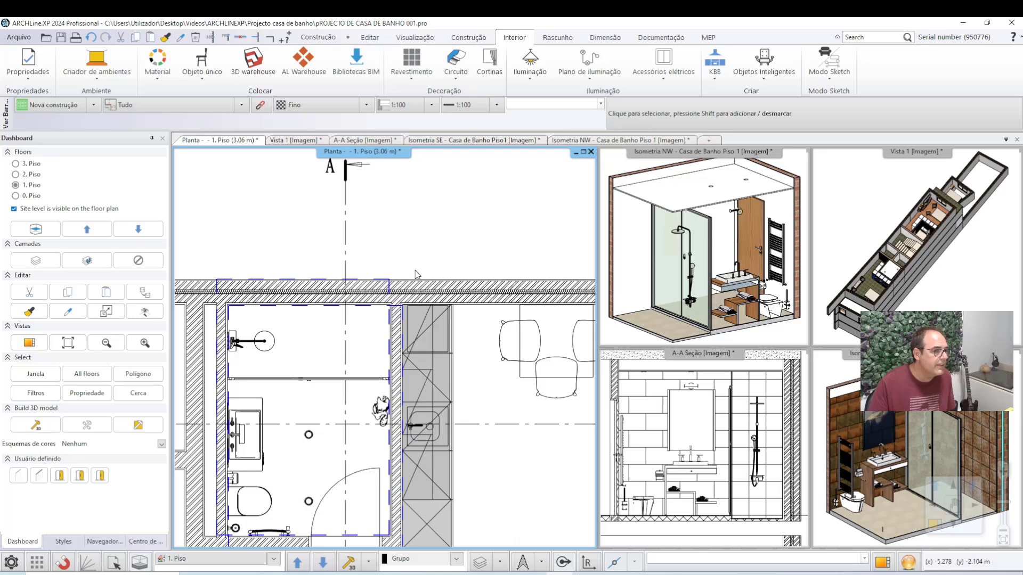
left_click(412, 66)
left_click(443, 159)
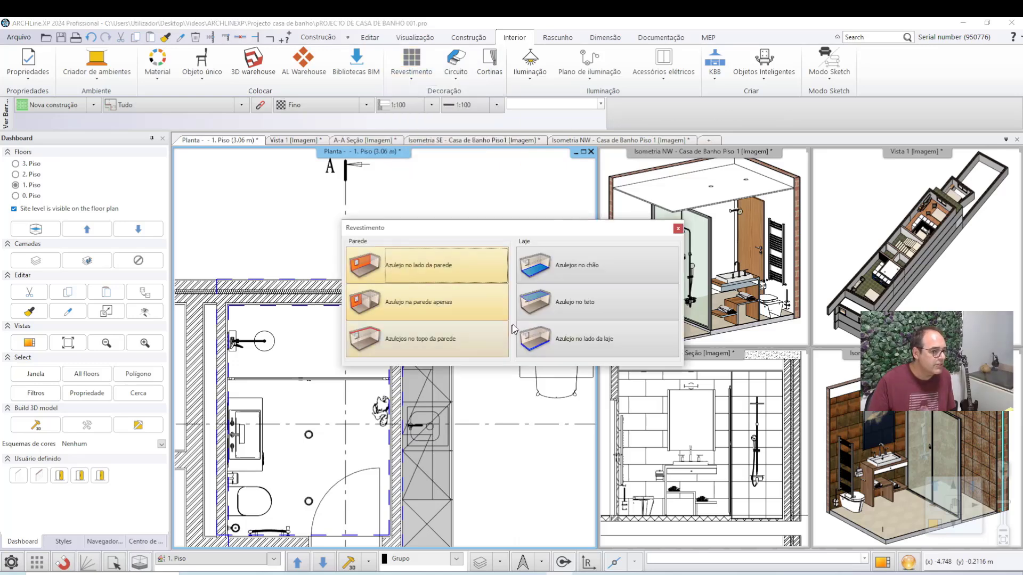
left_click(432, 313)
scroll(364, 346, "up", 1)
scroll(365, 346, "up", 2)
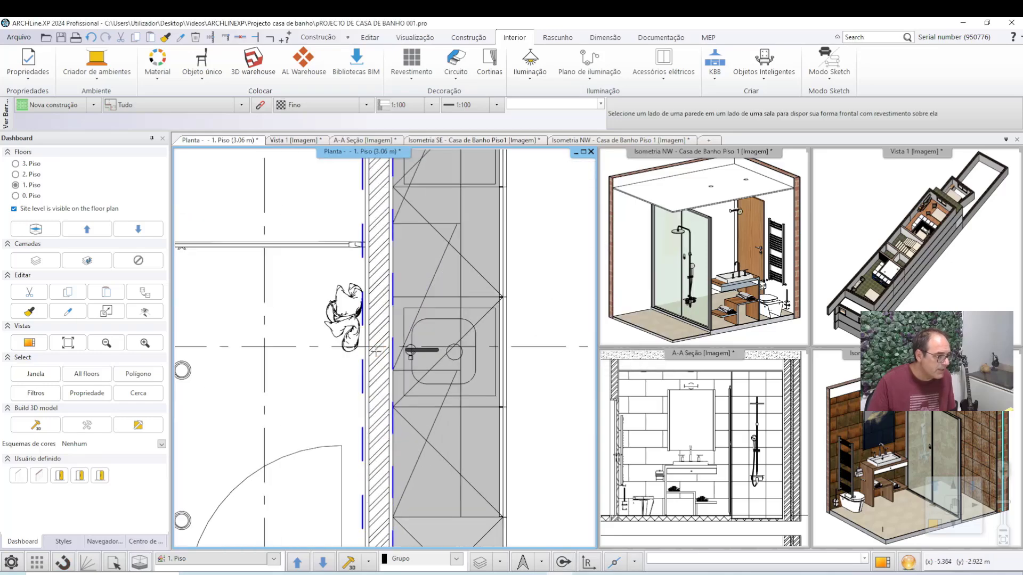
scroll(364, 345, "up", 2)
scroll(364, 346, "up", 2)
left_click(364, 346)
scroll(405, 352, "down", 3)
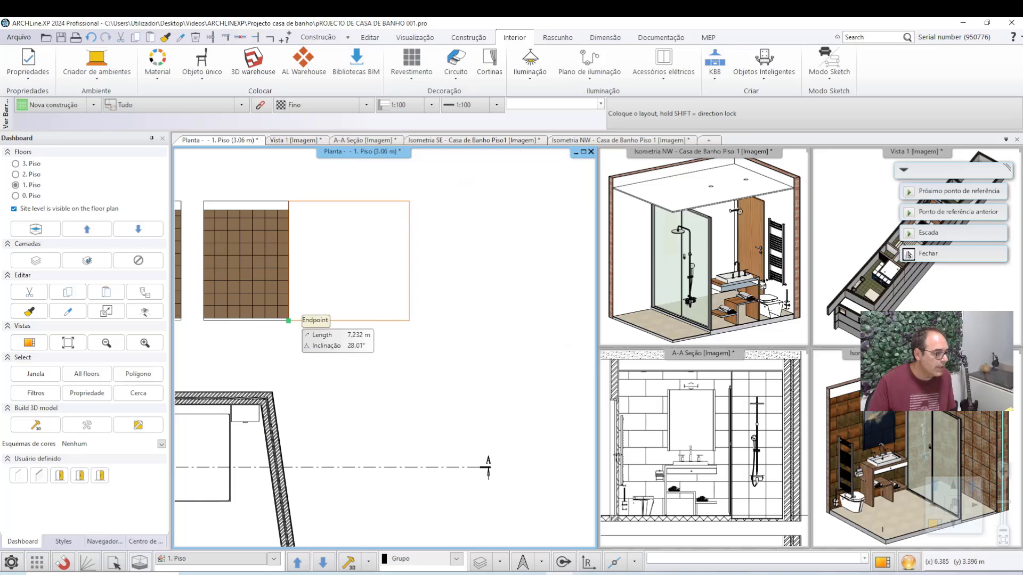
left_click(306, 318)
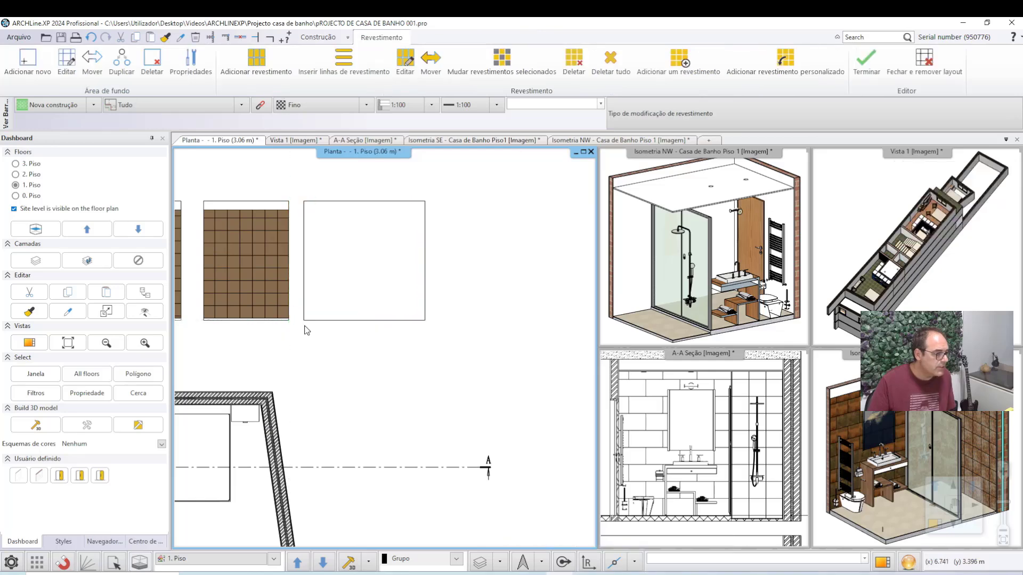
scroll(318, 317, "down", 2)
middle_click_drag(320, 317, 463, 316)
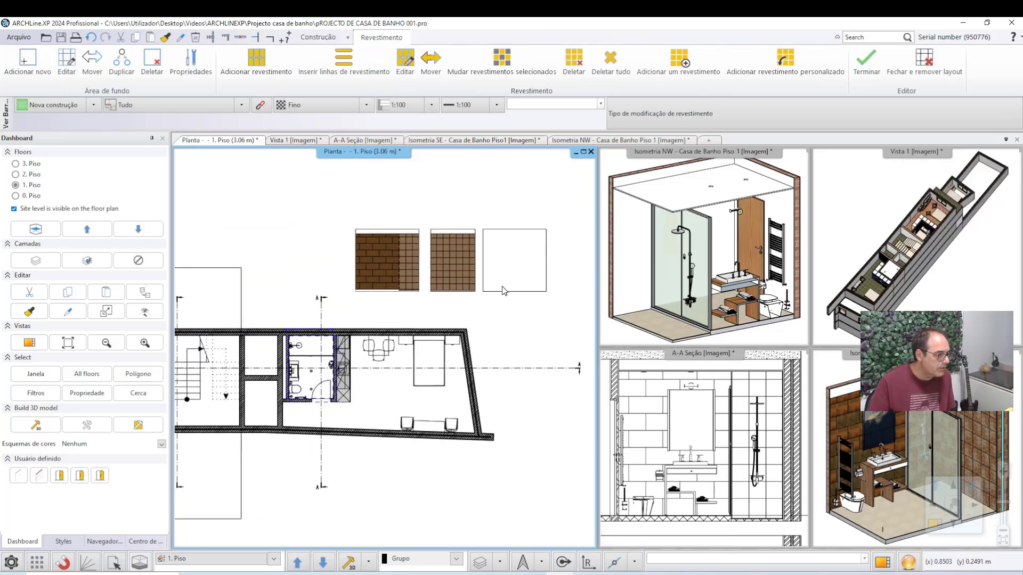
scroll(489, 321, "down", 2)
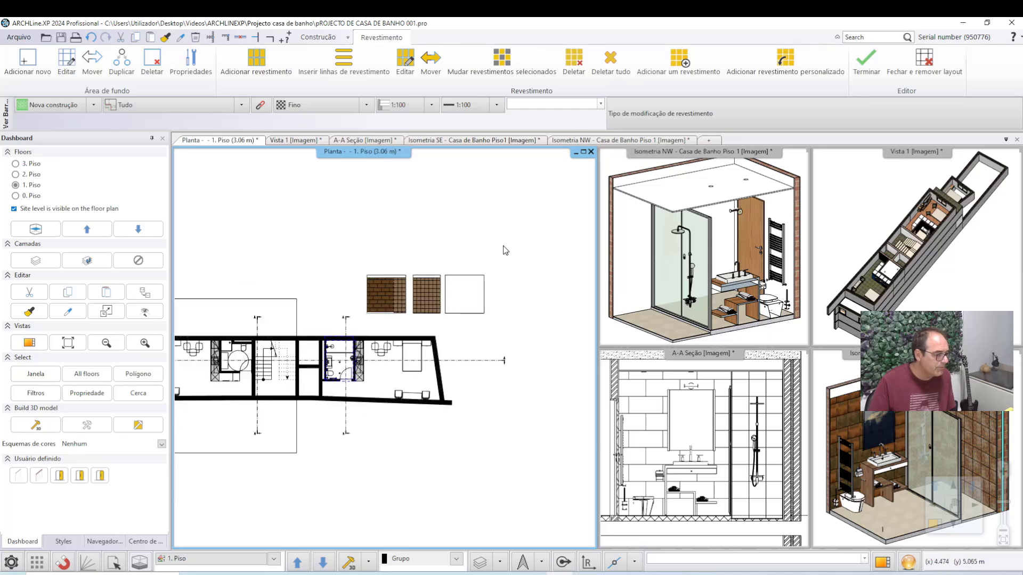
scroll(291, 376, "up", 2)
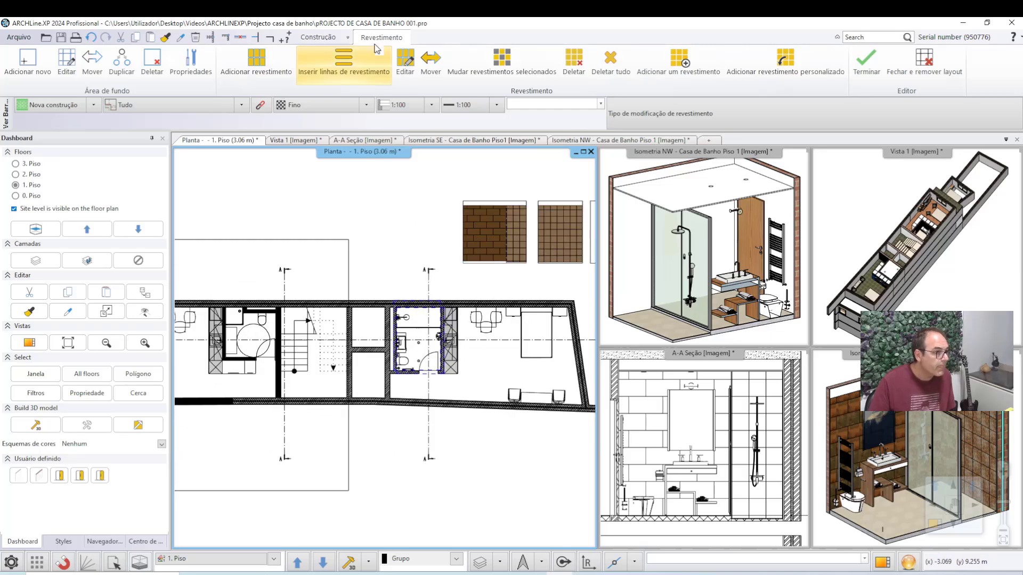
left_click(924, 64)
middle_click_drag(468, 242, 396, 266)
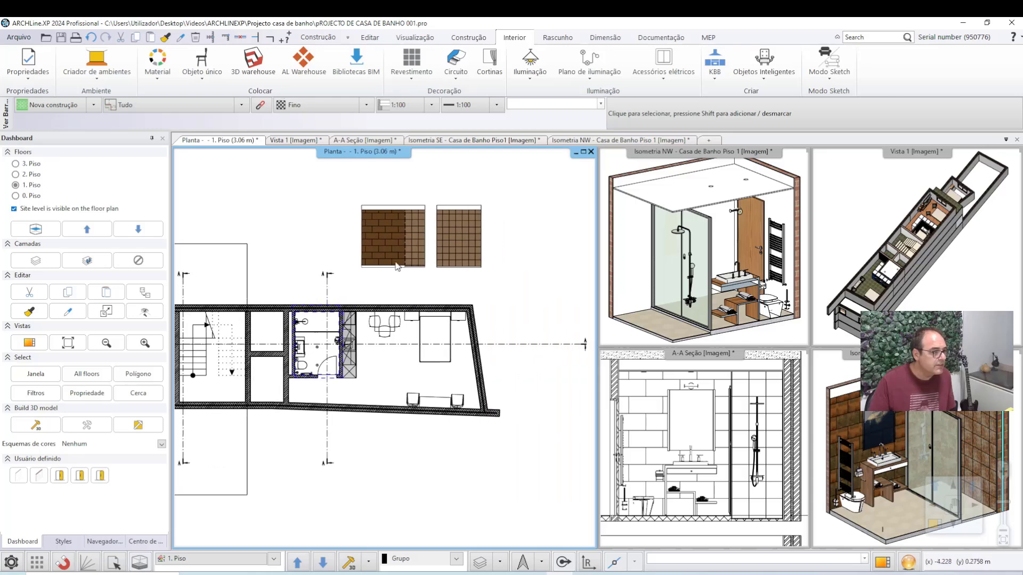
Start Colocar Estilo de Revestimento using the Azulejo no lado da parede option.
left_click(405, 79)
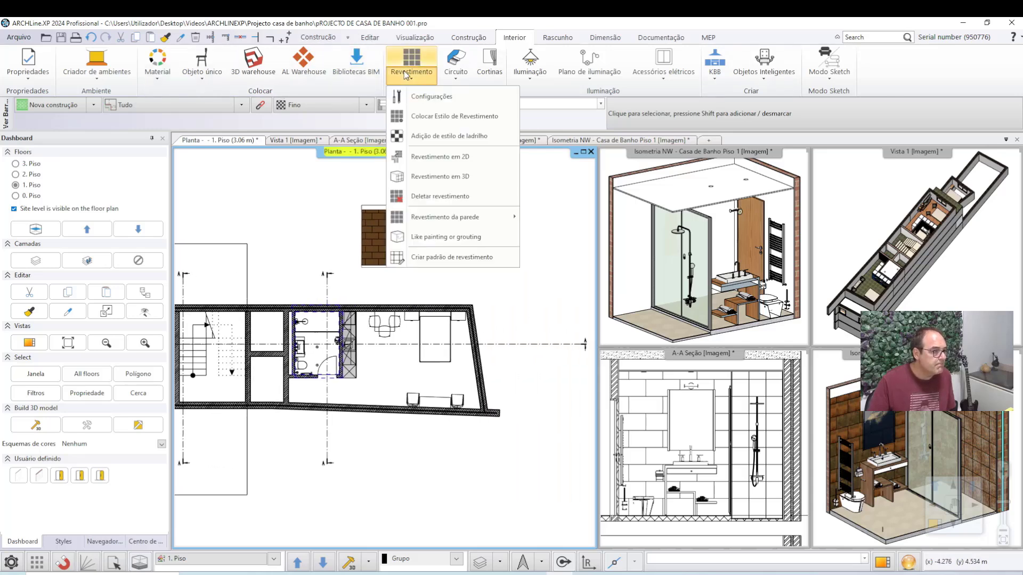
left_click(450, 159)
left_click(449, 311)
scroll(400, 401, "up", 3)
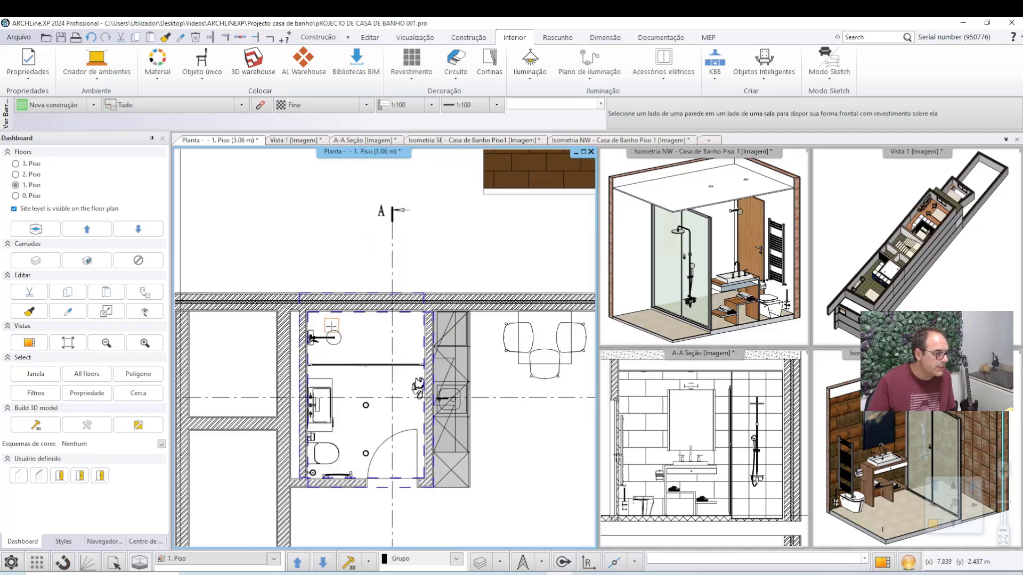
scroll(400, 400, "up", 3)
scroll(400, 401, "up", 3)
scroll(400, 401, "up", 2)
scroll(434, 411, "up", 2)
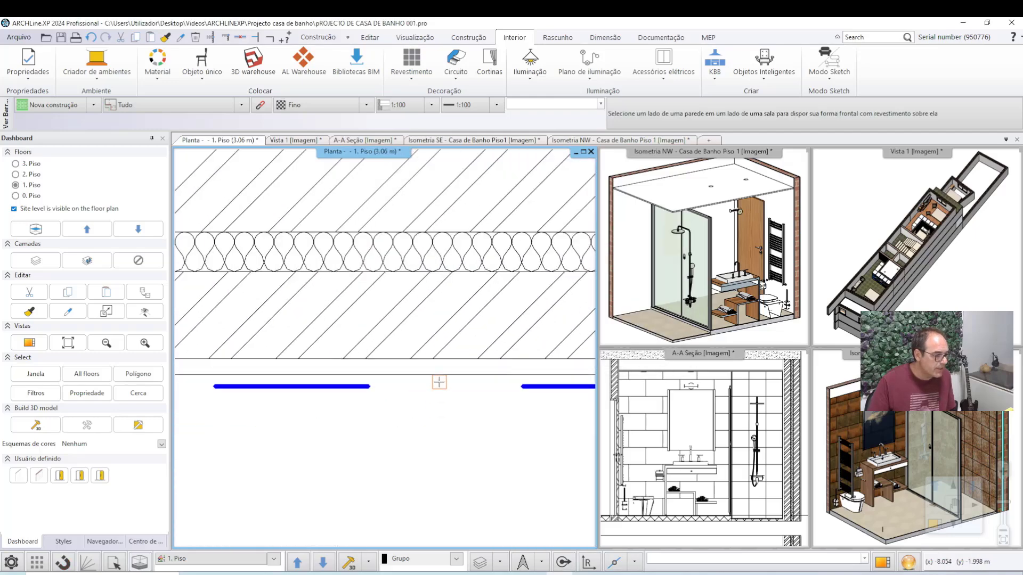
Pick the bathroom wall side and place its tiled elevation beside the earlier panels.
left_click(436, 375)
scroll(393, 366, "down", 2)
scroll(393, 366, "down", 2)
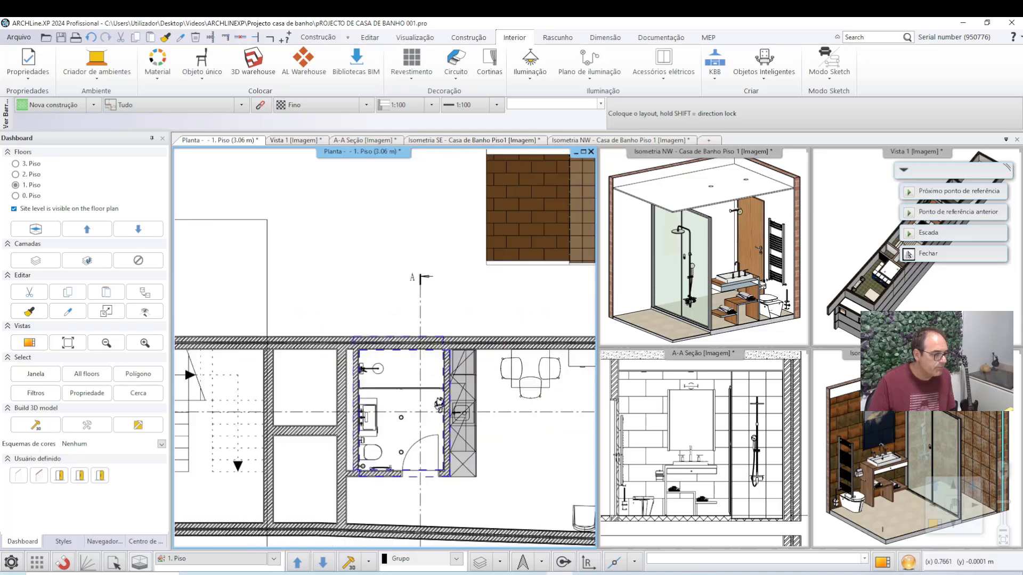
scroll(393, 365, "down", 2)
scroll(371, 352, "down", 1)
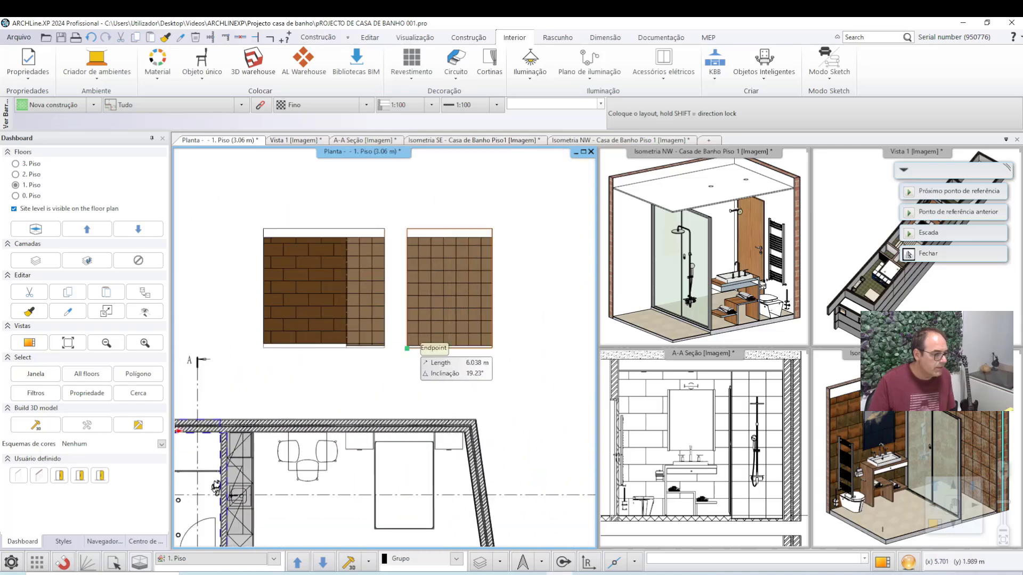
left_click(520, 346)
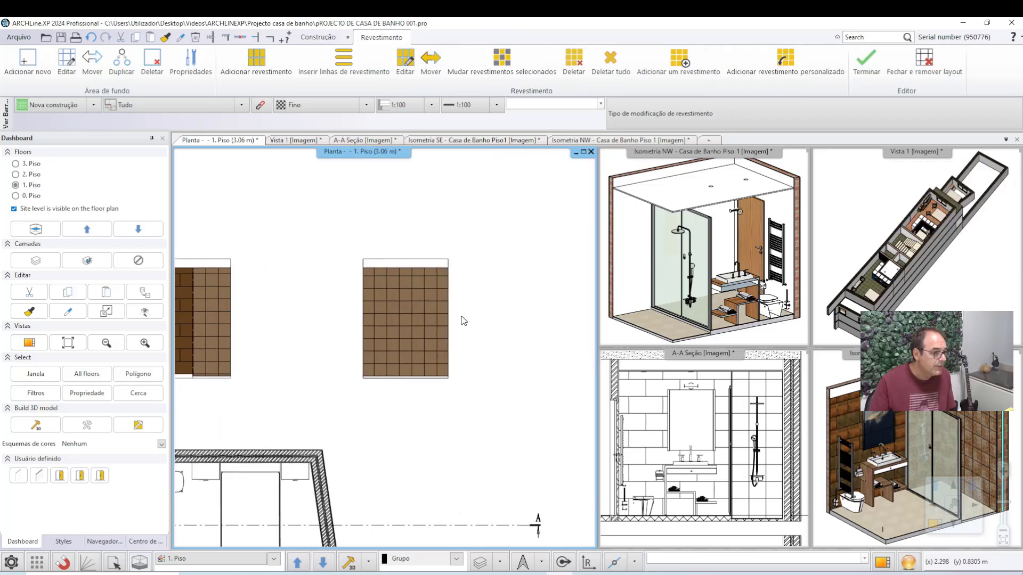
Select the new panel's tile block and accept its Step Cooper 0.295 m tiling properties.
left_click(413, 60)
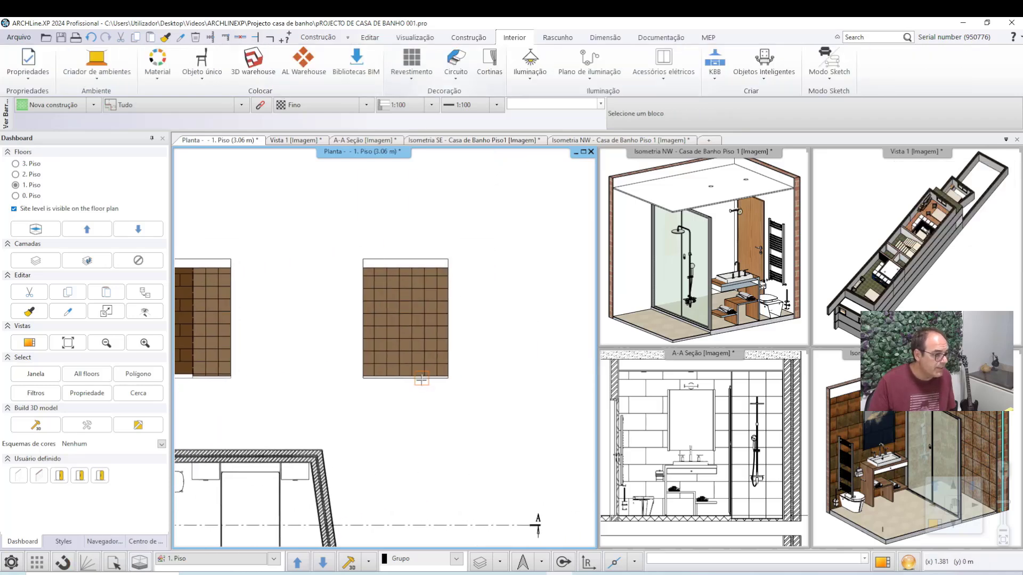
left_click(404, 362)
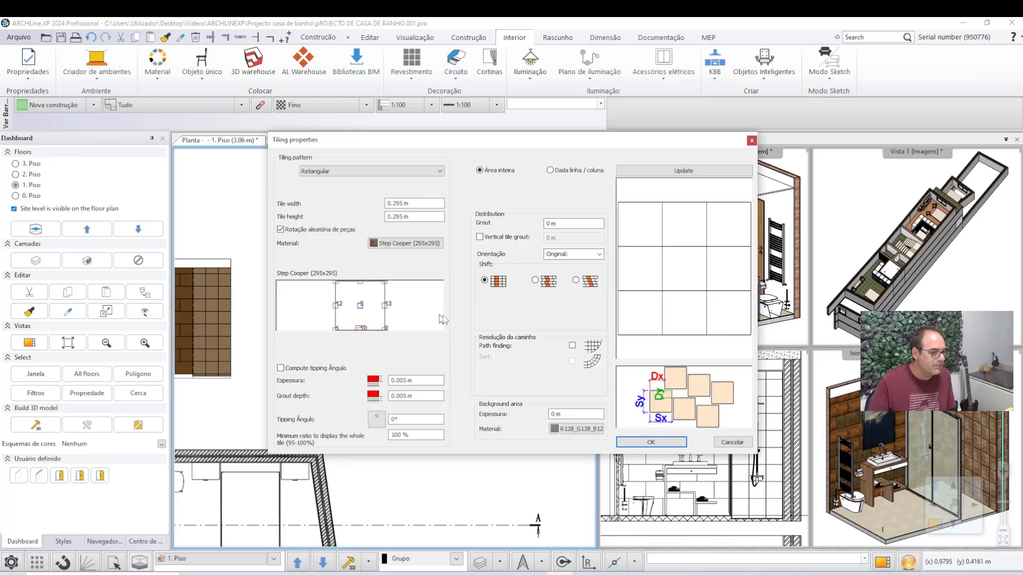
left_click(652, 443)
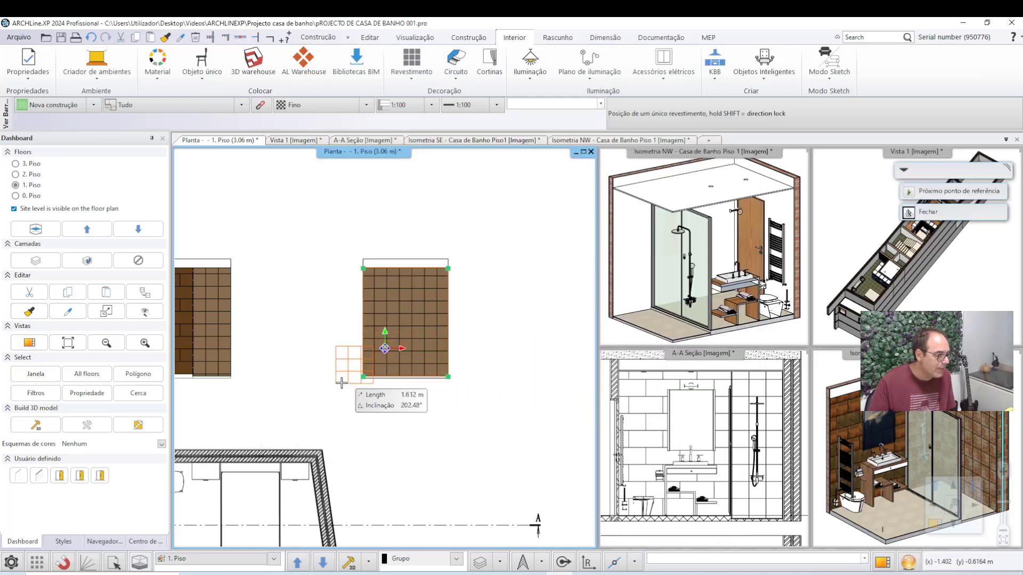
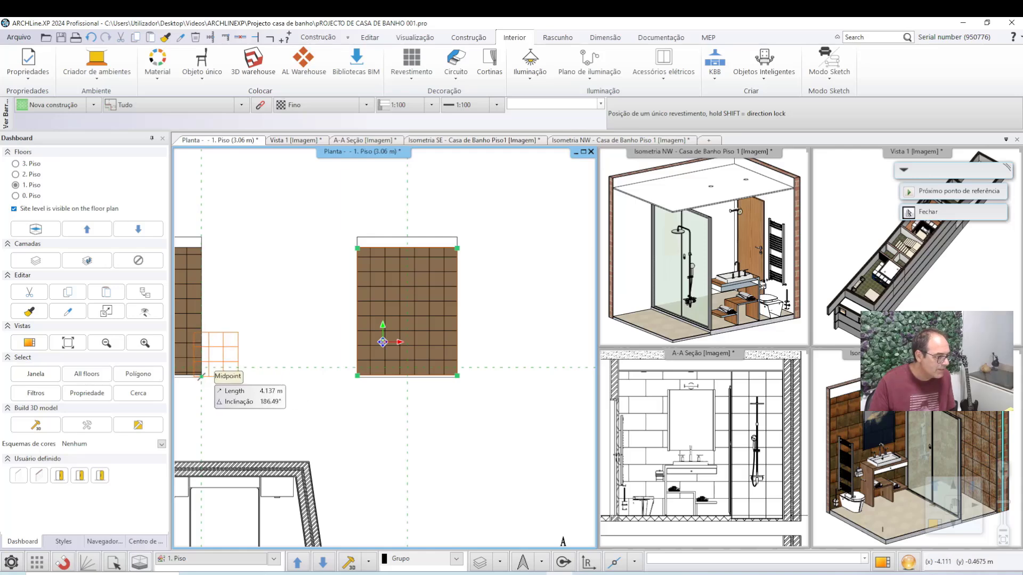
Anchor the brown tile layout at the intersection point and confirm its rotation.
scroll(201, 373, "up", 2)
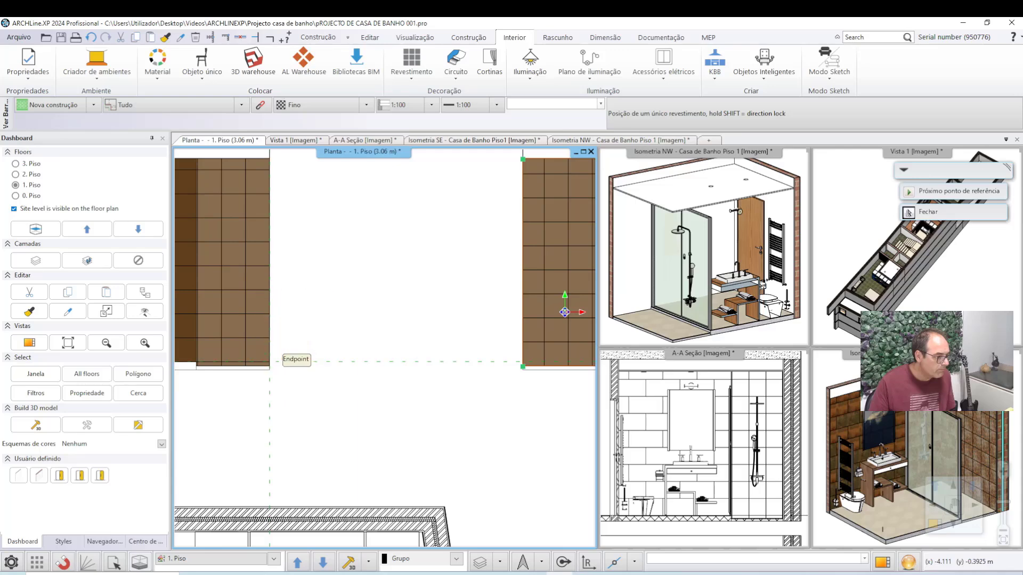
middle_click_drag(389, 368, 245, 367)
middle_click_drag(461, 368, 417, 367)
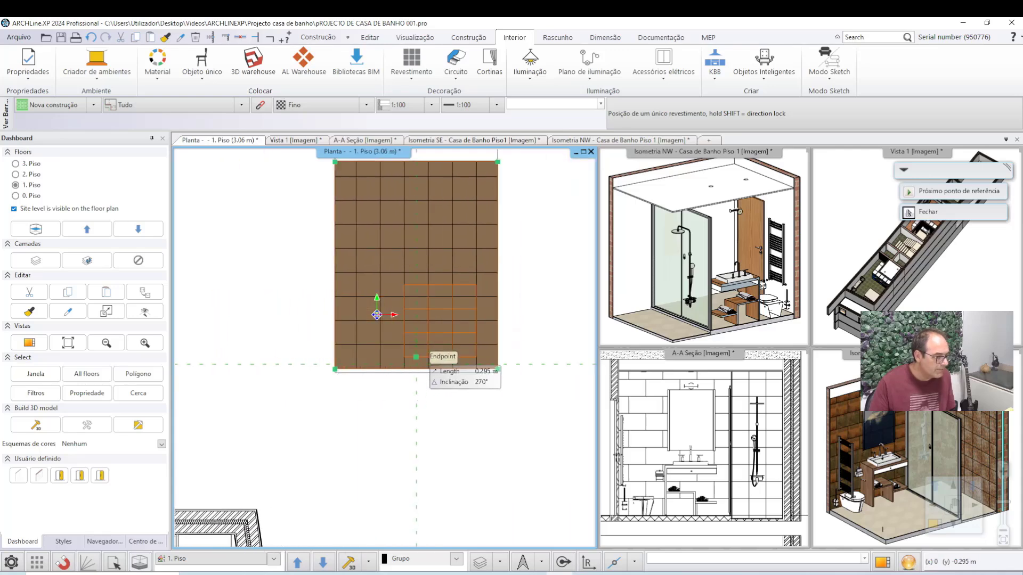
scroll(385, 351, "down", 2)
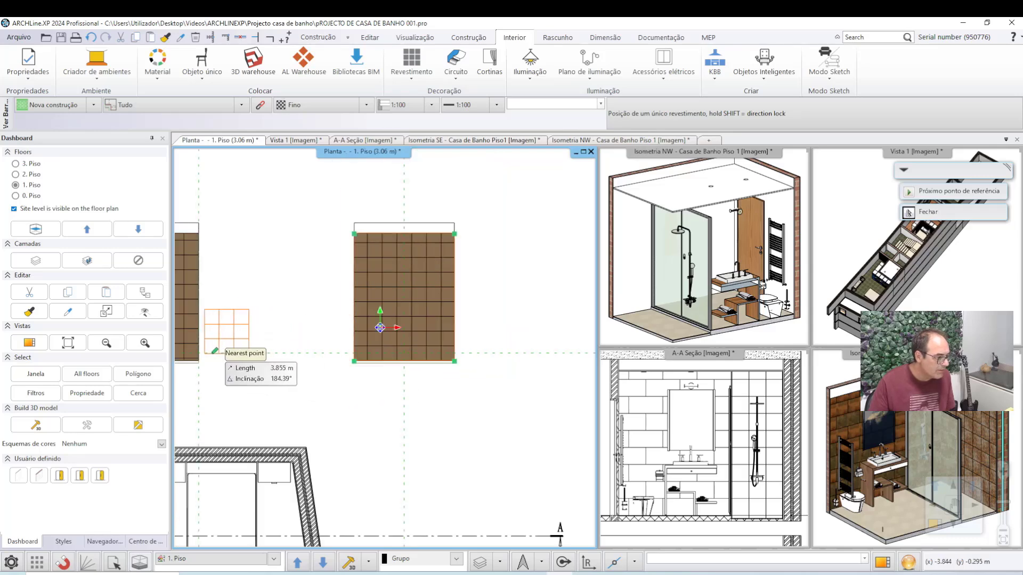
scroll(403, 397, "up", 2)
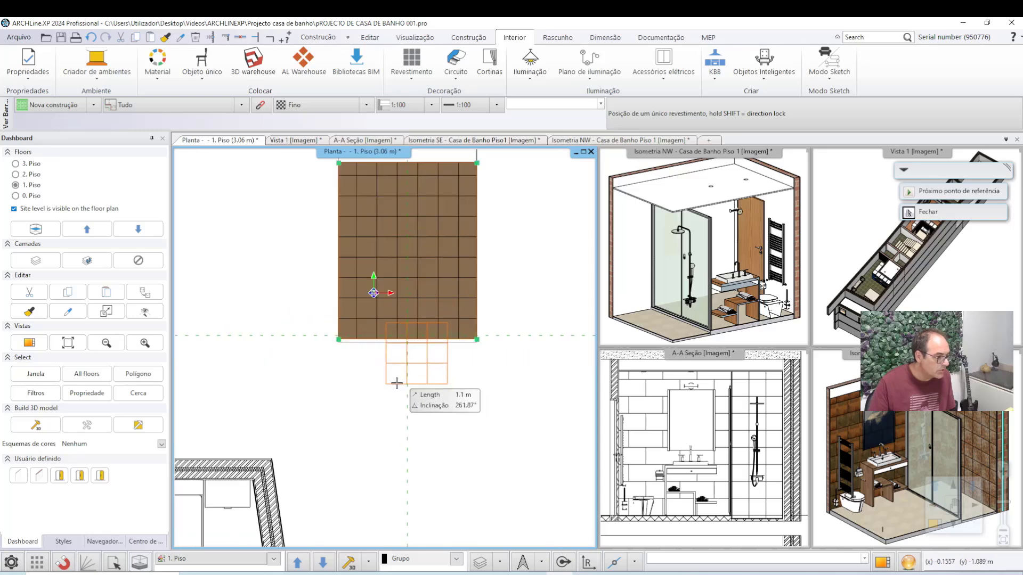
scroll(404, 397, "up", 3)
scroll(404, 397, "up", 1)
middle_click_drag(400, 354, 365, 441)
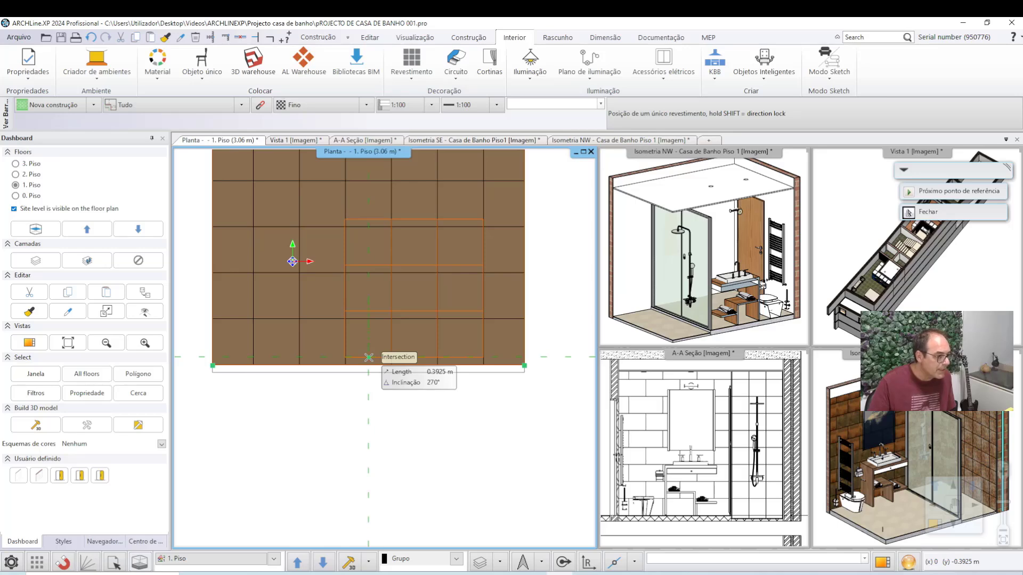
left_click(369, 357)
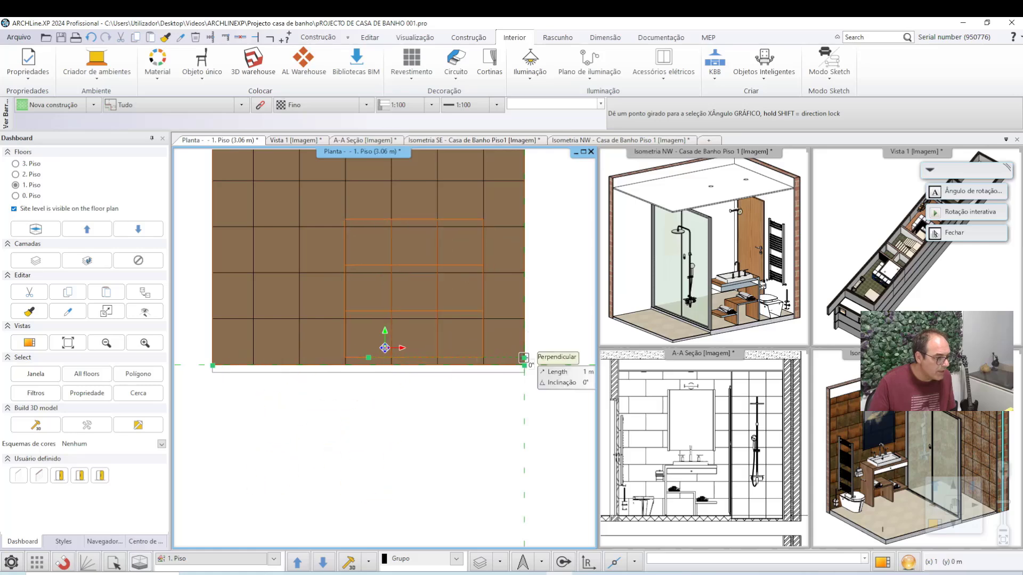
left_click(524, 357)
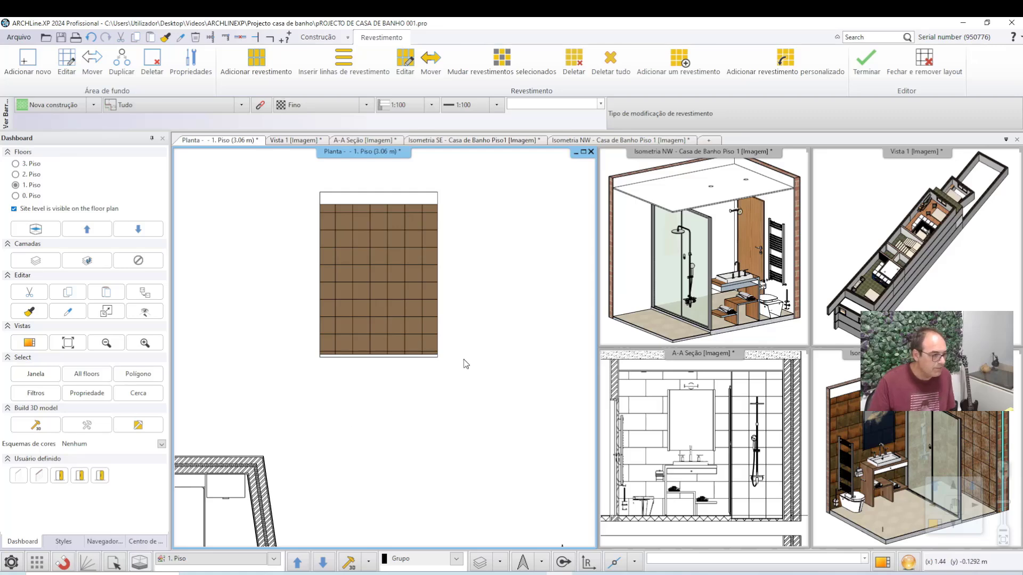
left_click(866, 63)
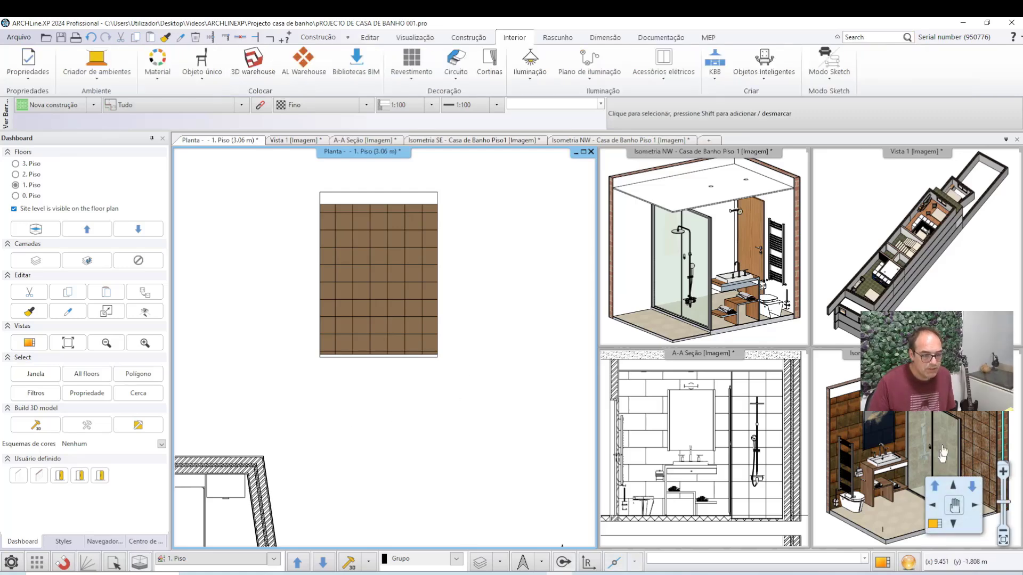
left_click(929, 525)
scroll(480, 383, "up", 3)
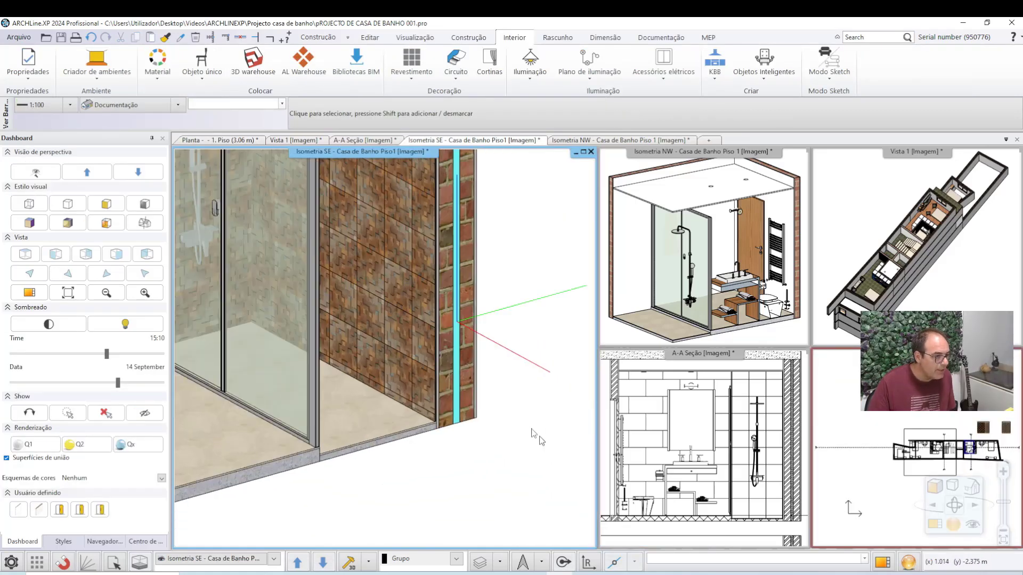
scroll(468, 363, "up", 2)
scroll(475, 394, "up", 2)
scroll(474, 395, "down", 2)
scroll(470, 411, "down", 2)
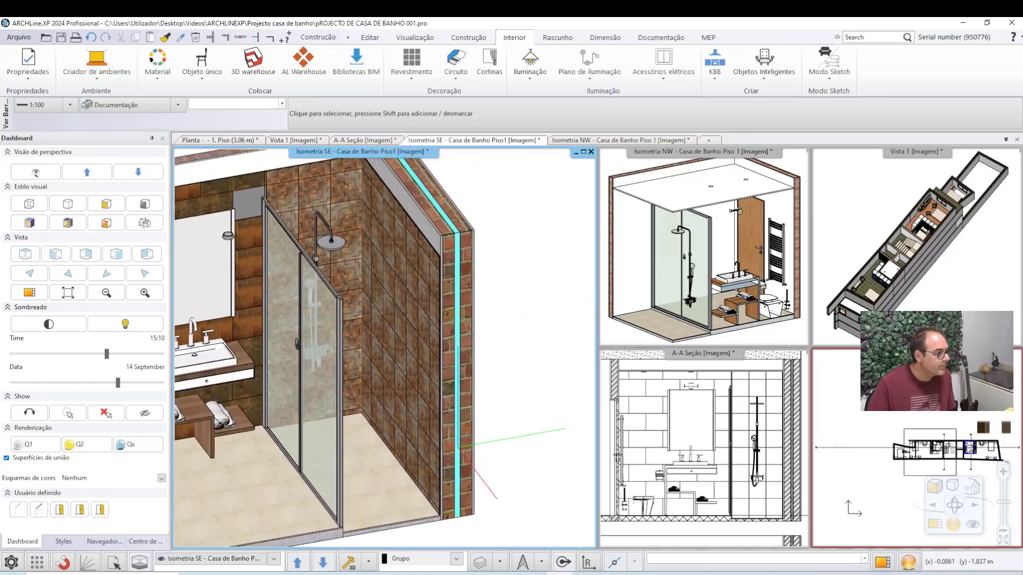
scroll(464, 431, "down", 2)
scroll(460, 456, "down", 2)
scroll(426, 426, "up", 1)
scroll(391, 395, "up", 2)
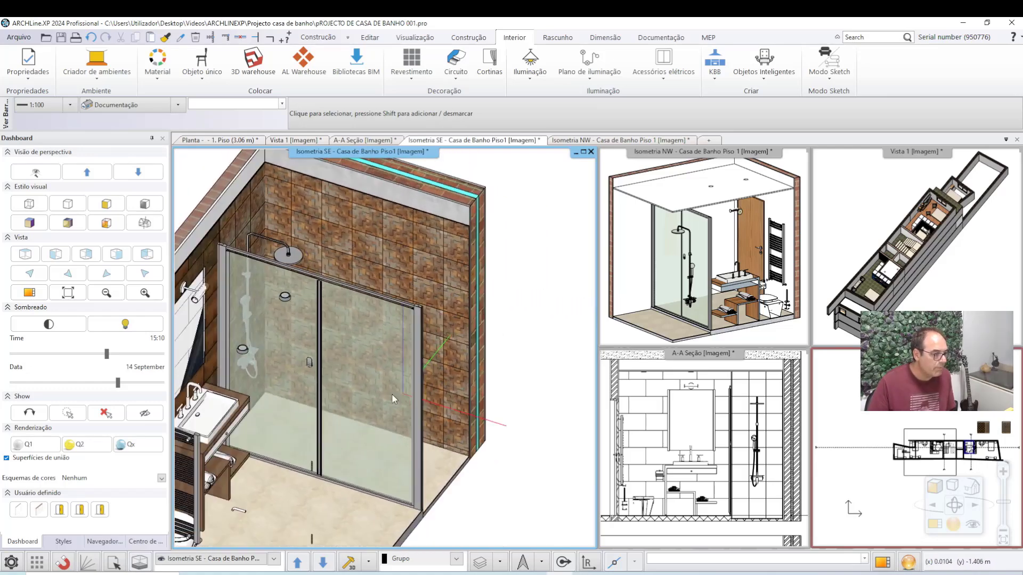
scroll(334, 360, "down", 2)
scroll(357, 385, "down", 2)
scroll(332, 383, "down", 2)
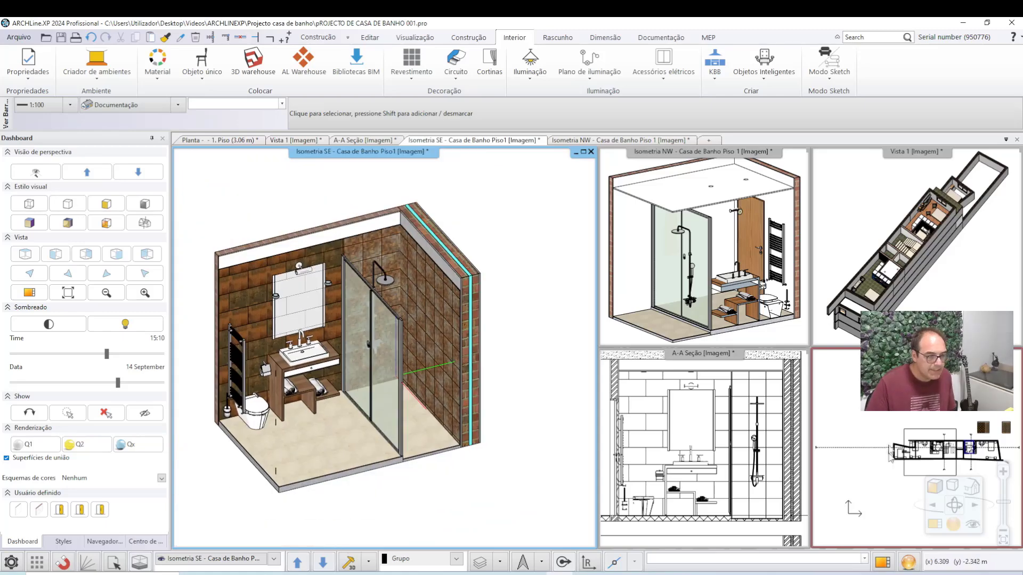
left_click(703, 245)
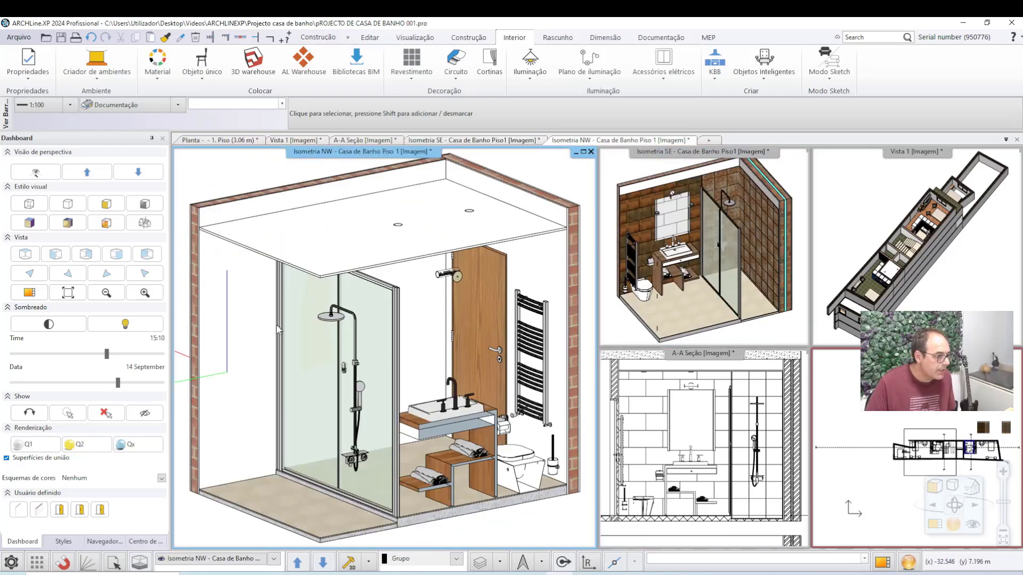
scroll(421, 309, "up", 2)
scroll(393, 352, "up", 2)
scroll(256, 387, "down", 1)
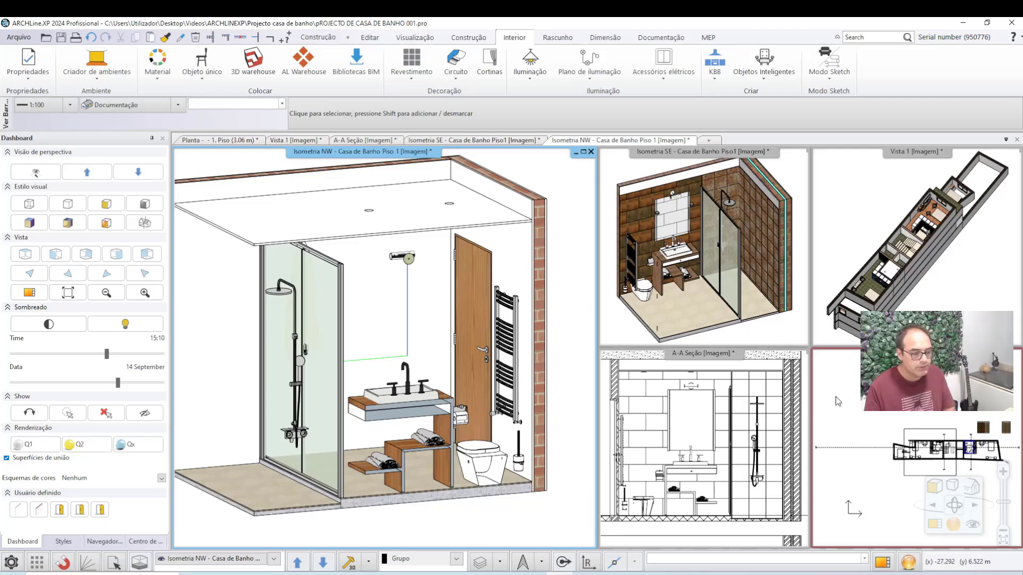
left_click(931, 526)
Show the floor plan and choose Revestimento em 3D > Azulejo no lado da parede.
left_click(932, 527)
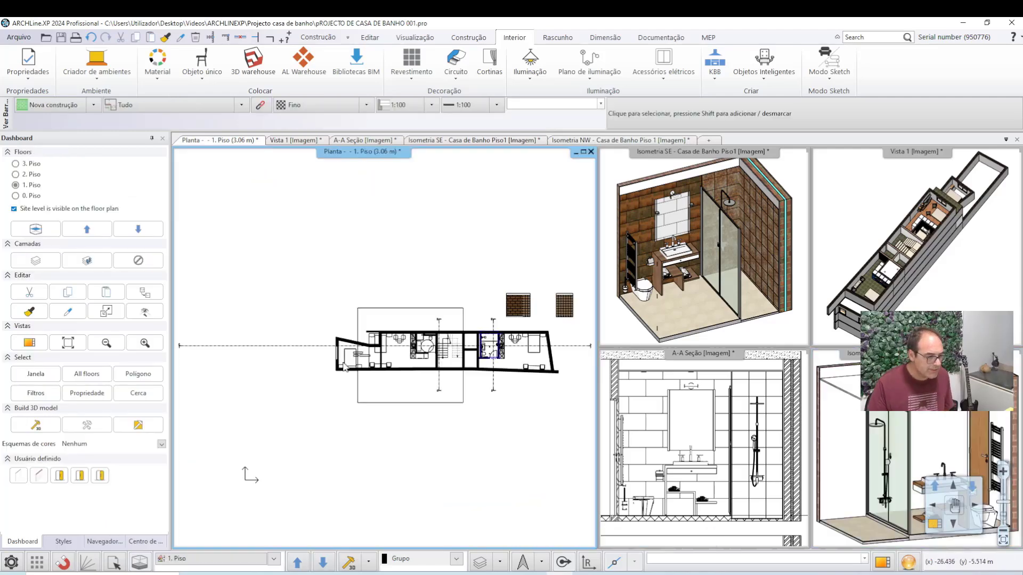
scroll(460, 458, "up", 2)
scroll(459, 459, "up", 2)
scroll(459, 458, "up", 2)
scroll(466, 379, "up", 2)
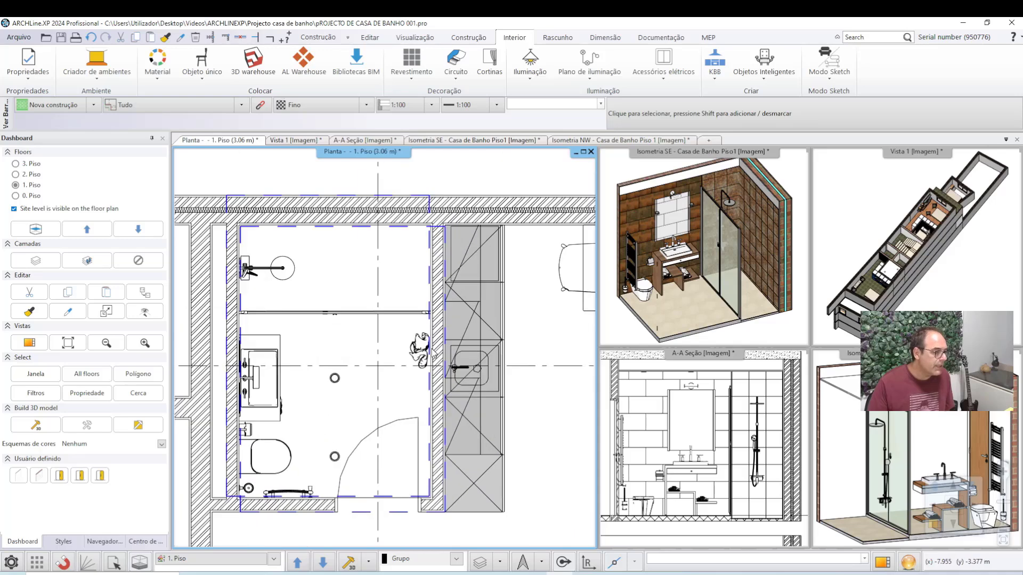
left_click(411, 75)
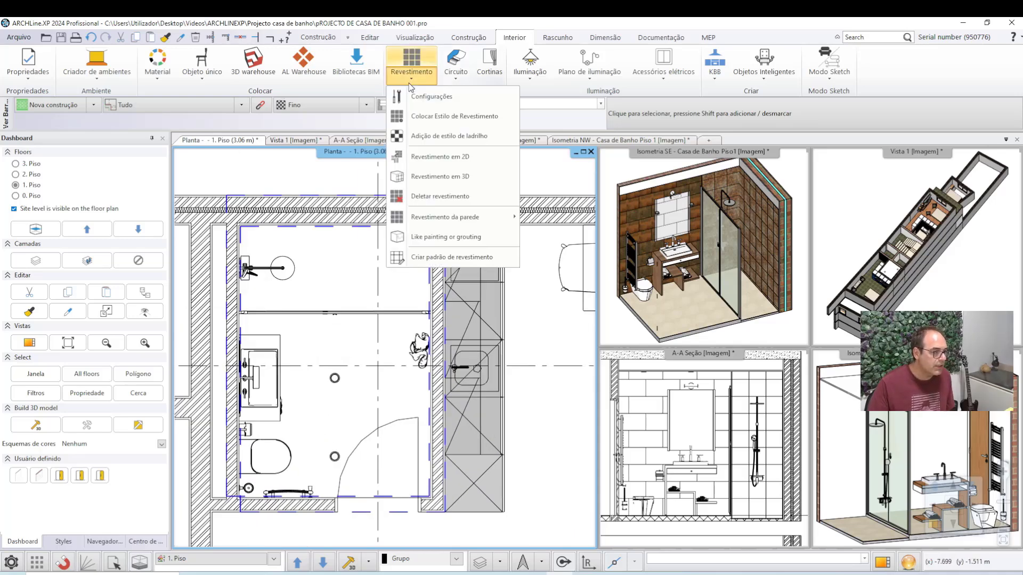
left_click(449, 175)
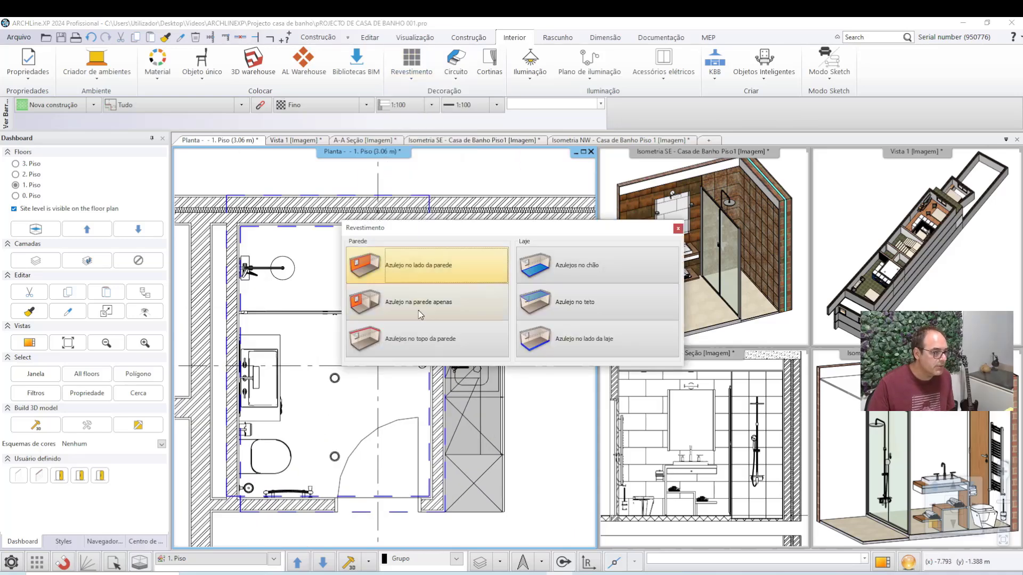
left_click(422, 274)
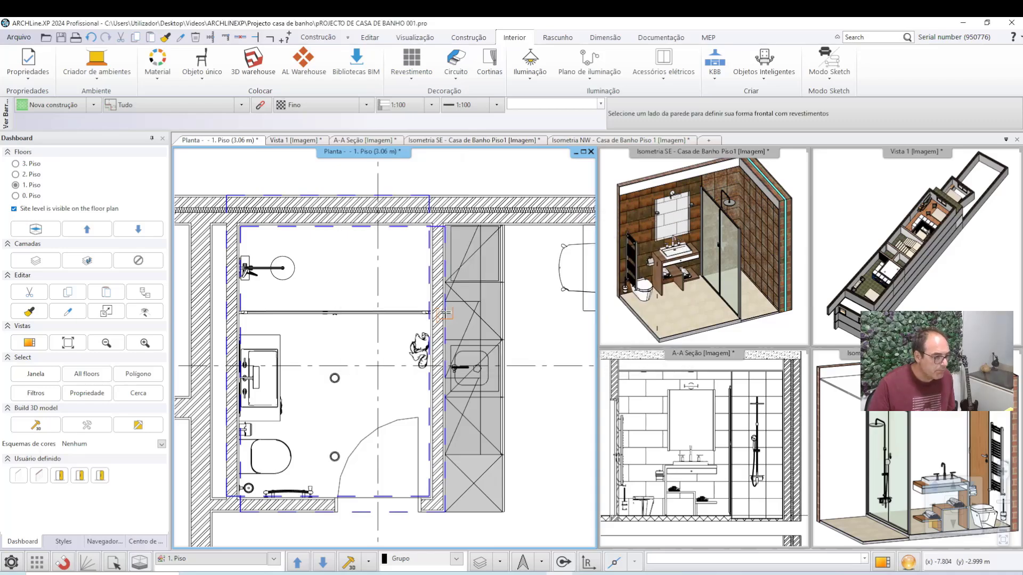
Pick the bathroom wall side and place its blank layout beside the tiled one.
scroll(312, 378, "up", 3)
scroll(312, 379, "up", 2)
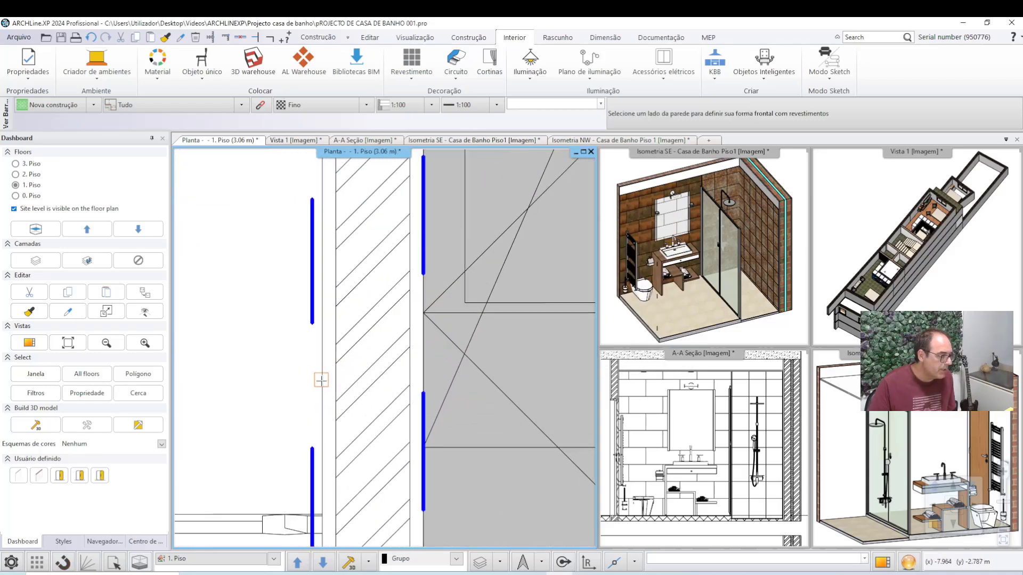
left_click(320, 380)
scroll(383, 346, "down", 2)
scroll(384, 346, "down", 2)
scroll(384, 346, "down", 2)
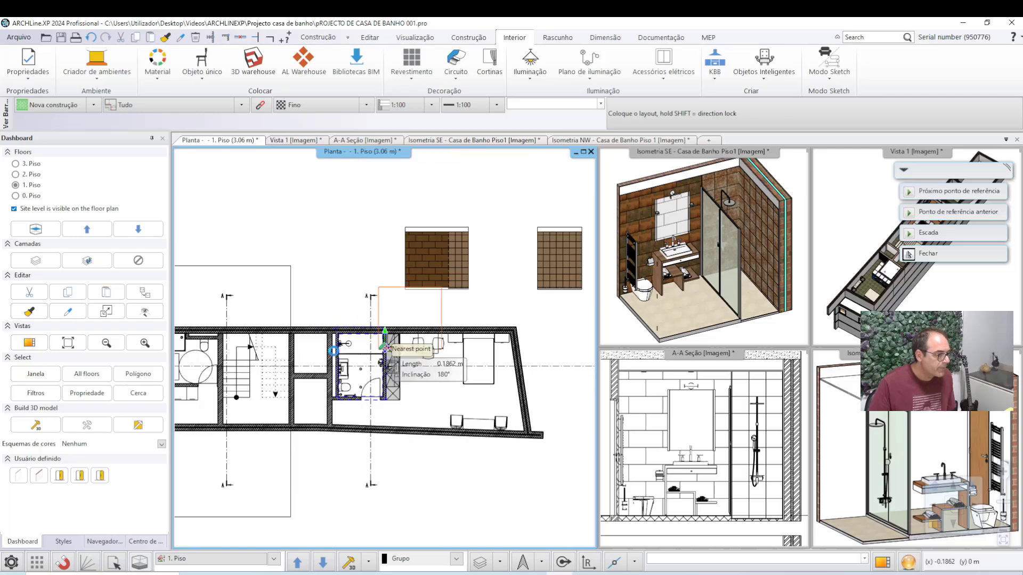
middle_click_drag(385, 347, 268, 398)
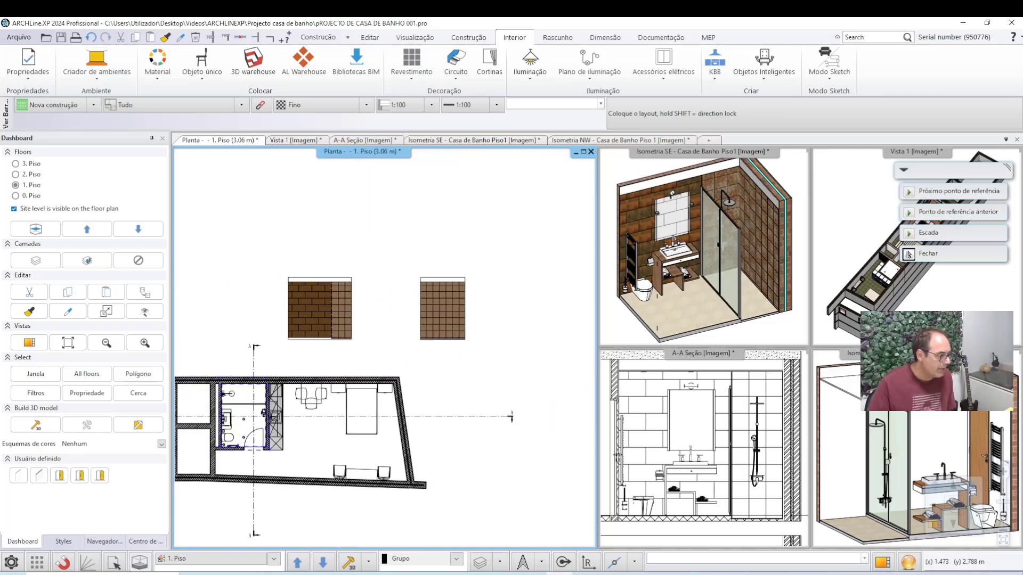
scroll(373, 319, "up", 2)
scroll(394, 343, "up", 2)
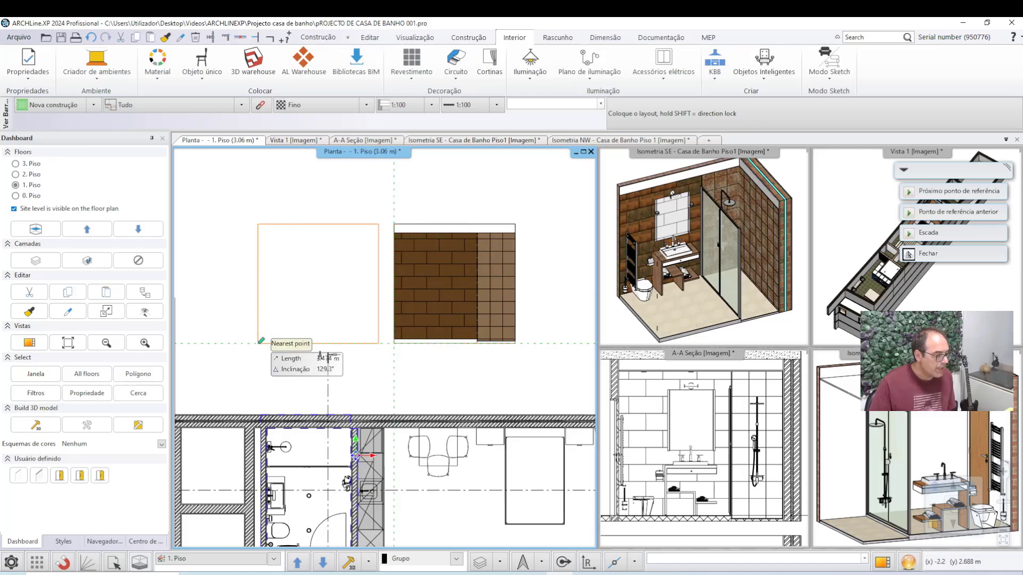
left_click(261, 342)
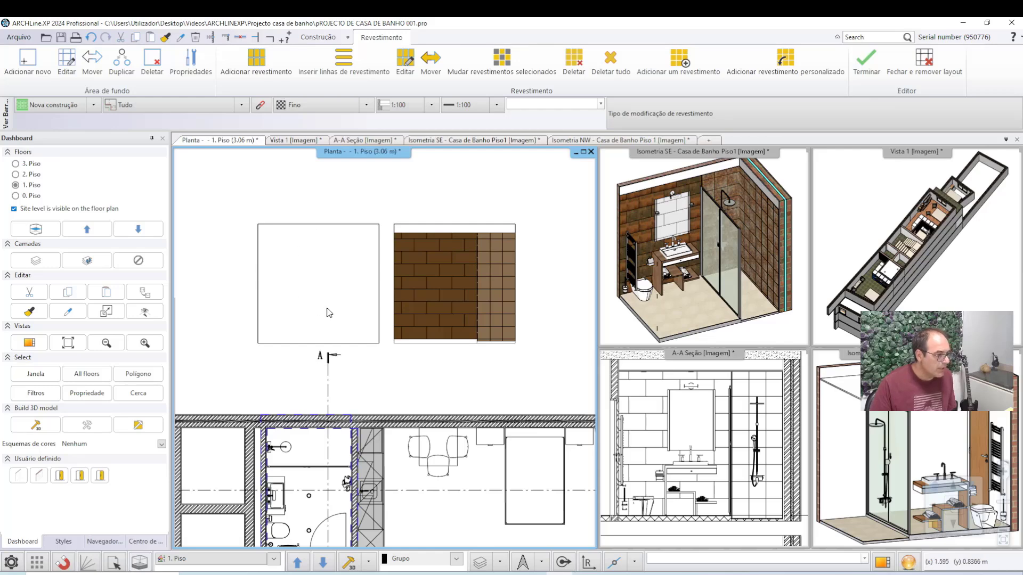
Start a new polygon area on the blank wall layout.
left_click(24, 60)
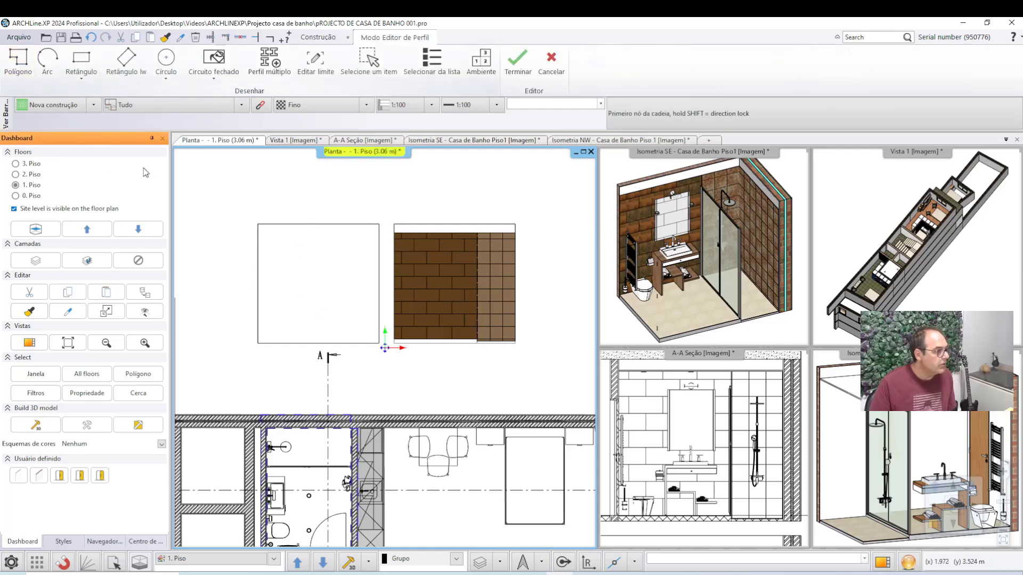
left_click(17, 60)
left_click(258, 344)
scroll(258, 344, "up", 1)
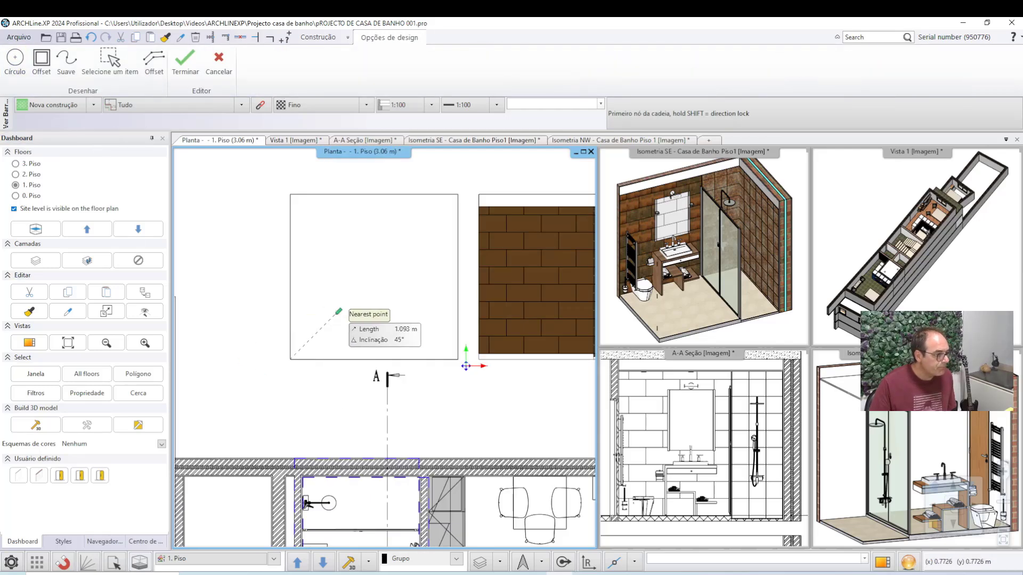
middle_click_drag(338, 312, 268, 326)
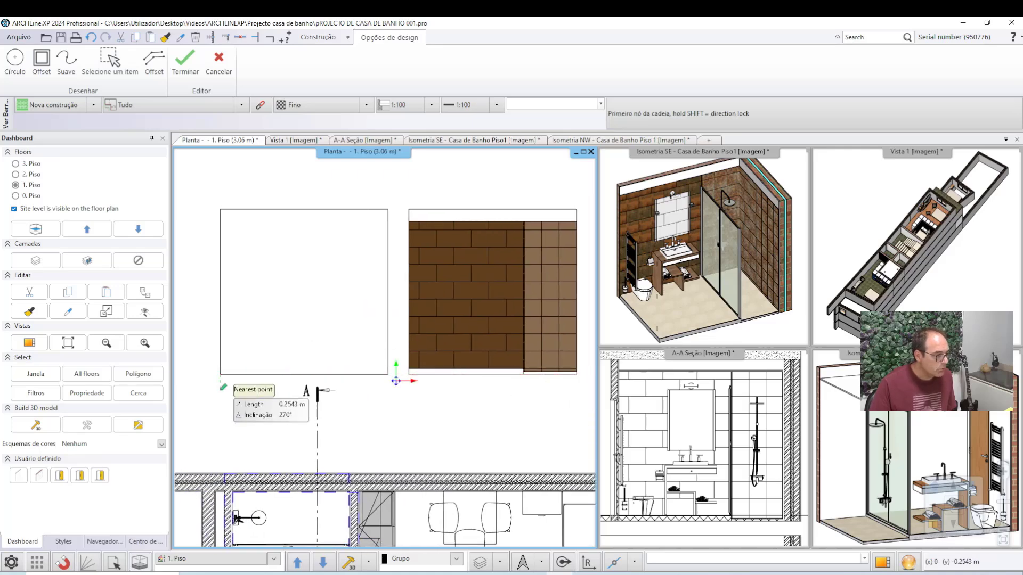
Outline a thin strip along the bottom-left of the elevation and assign it a material.
left_click(220, 375)
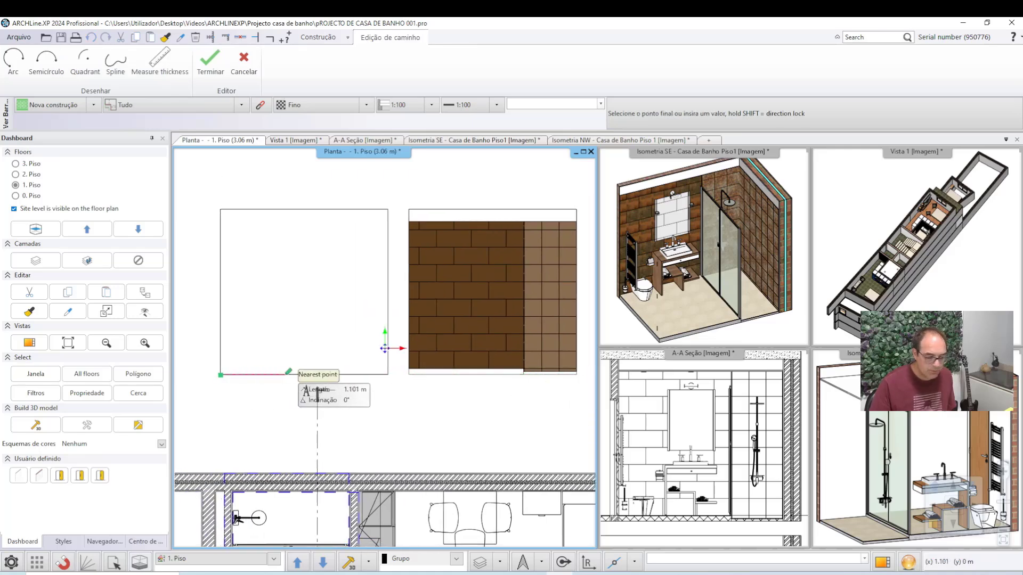
type("0")
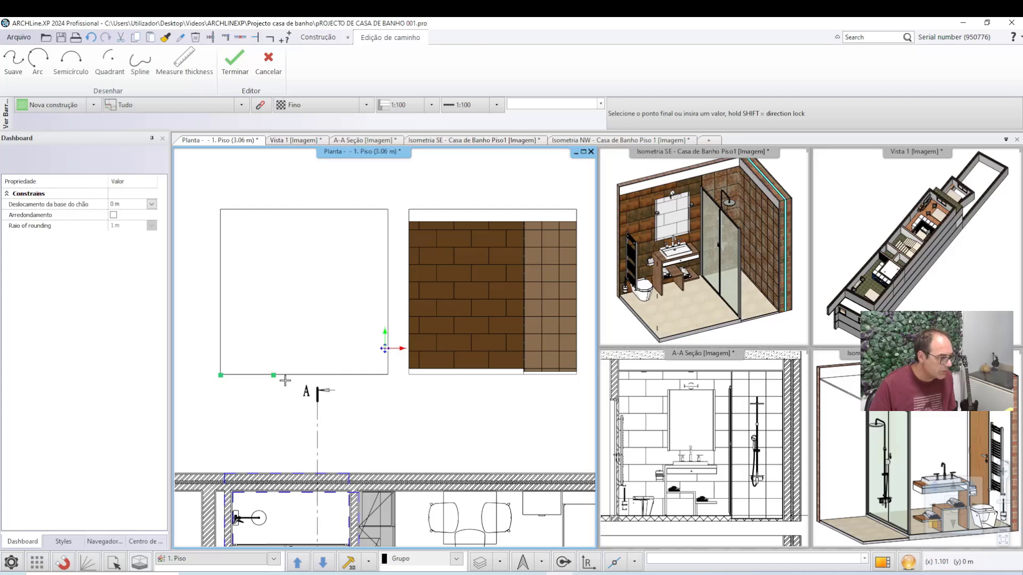
left_click(273, 375)
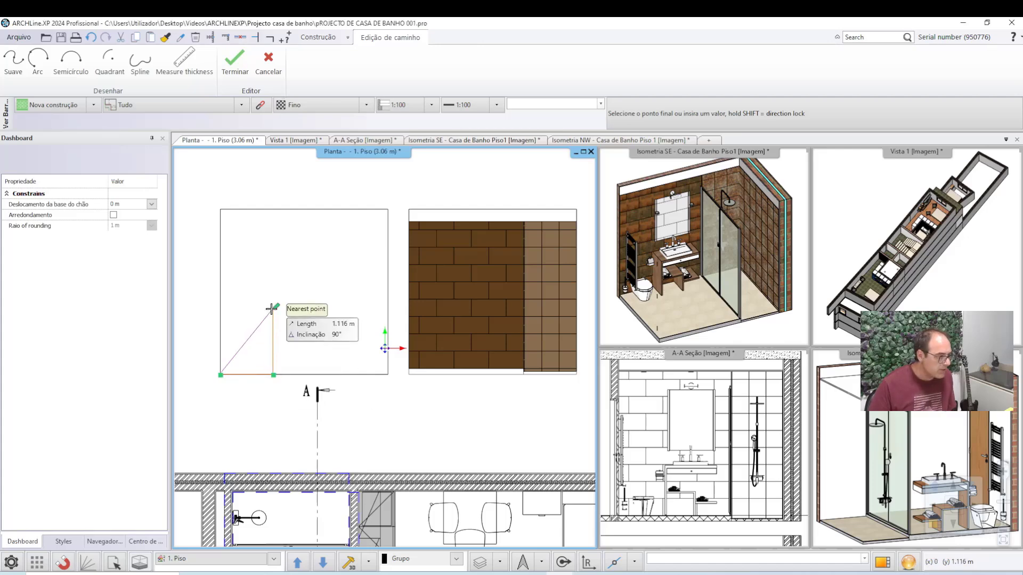
left_click(275, 308)
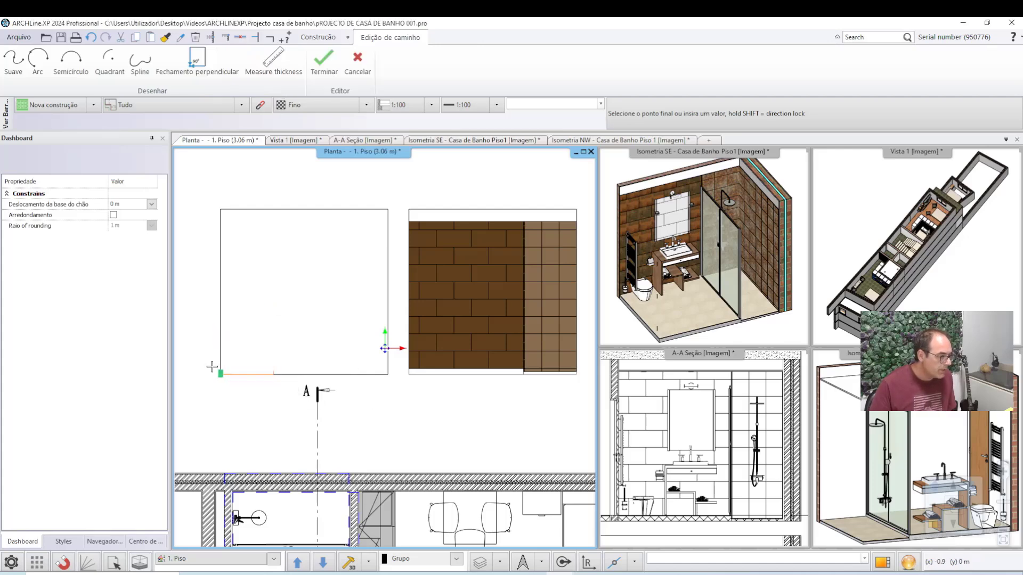
scroll(222, 368, "up", 1)
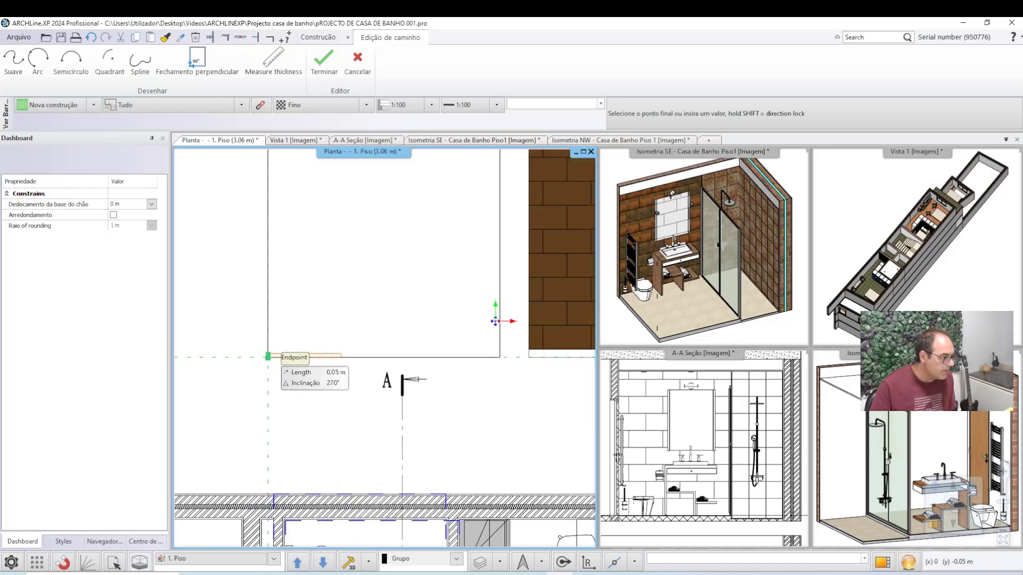
left_click(268, 356)
left_click(752, 400)
left_click(719, 450)
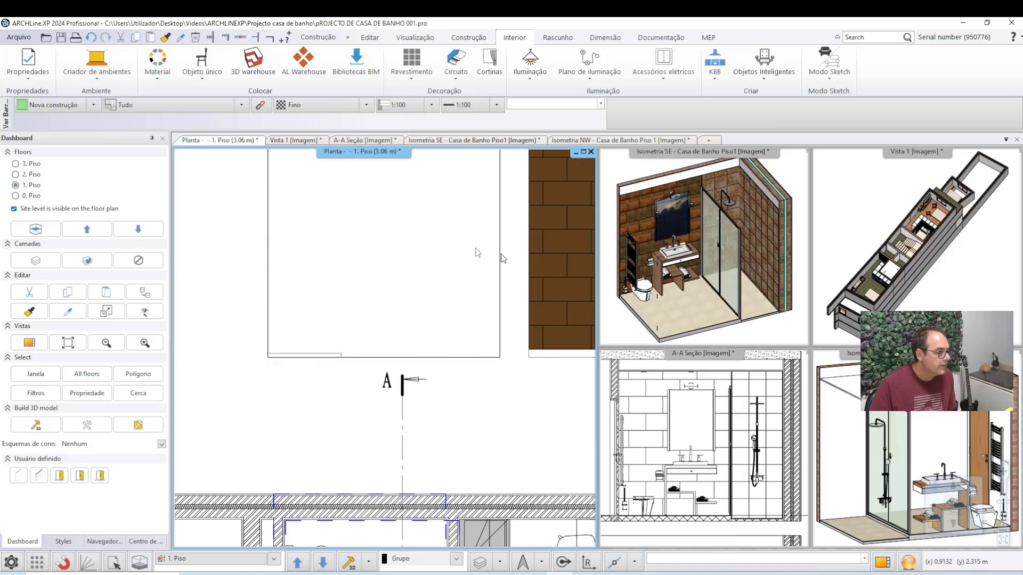
Outline a closed area from the strip's end to the wall corner and confirm its material.
key("Return")
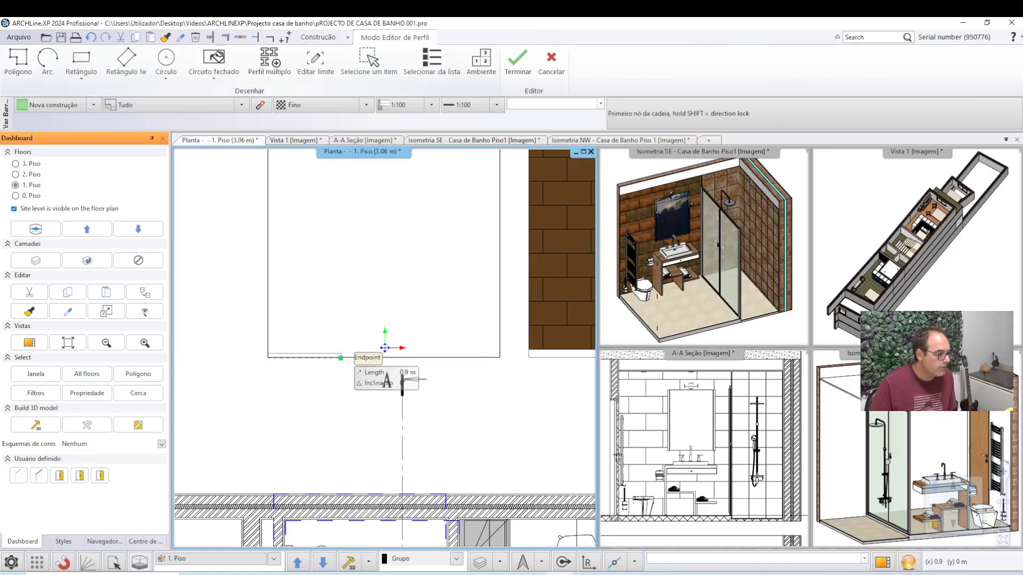
left_click(341, 357)
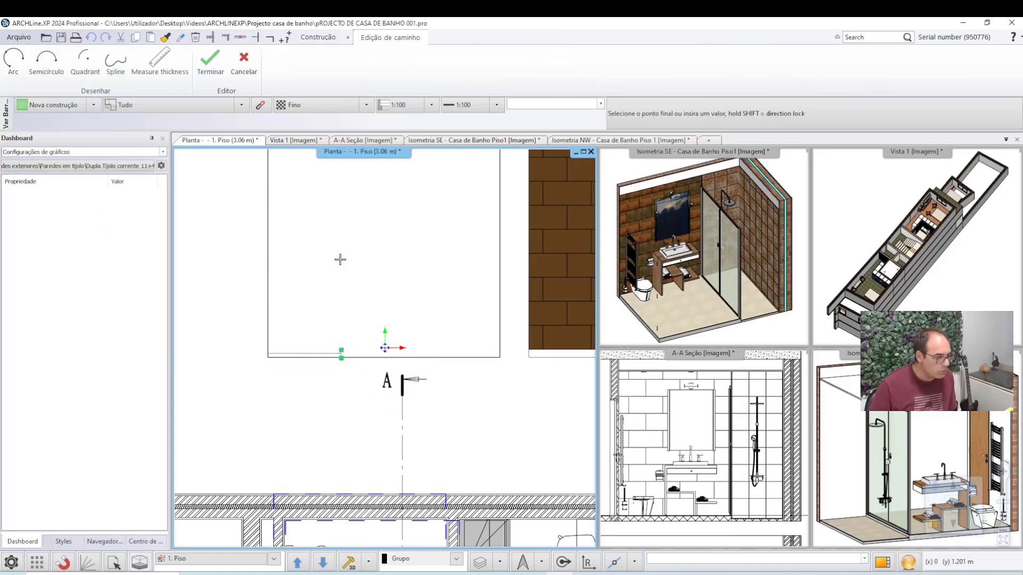
left_click(500, 351)
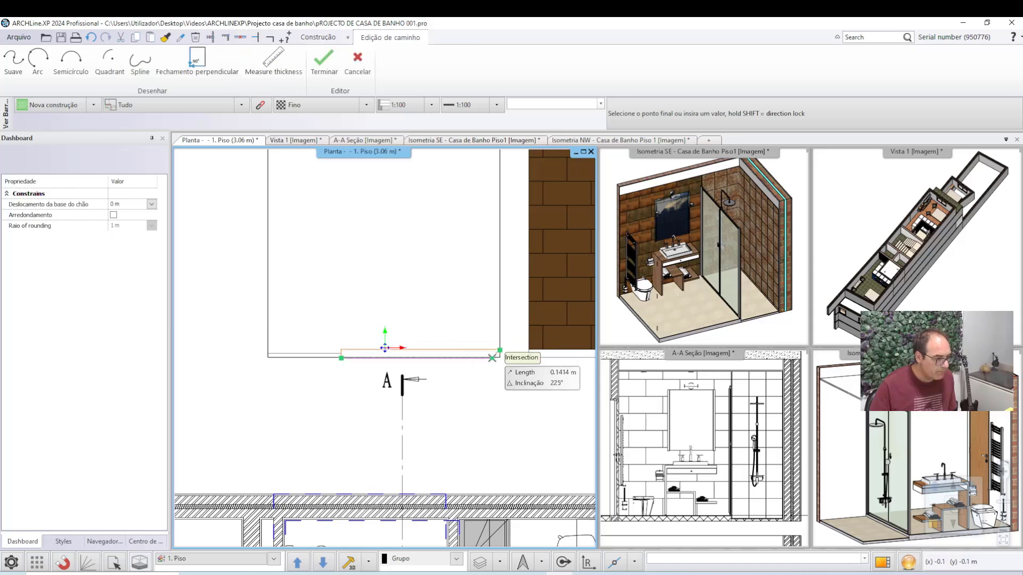
left_click(493, 357)
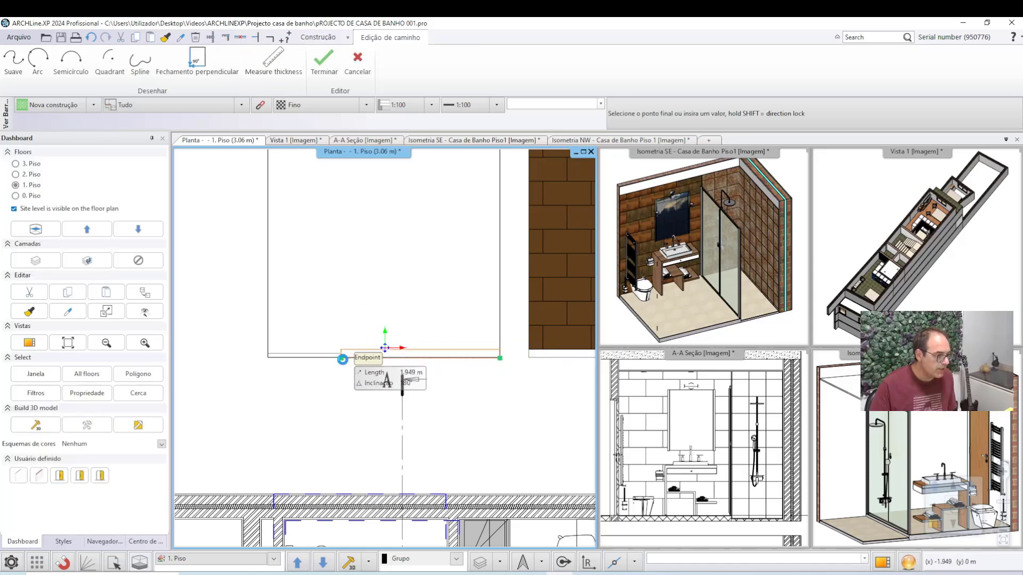
left_click(343, 359)
left_click(756, 445)
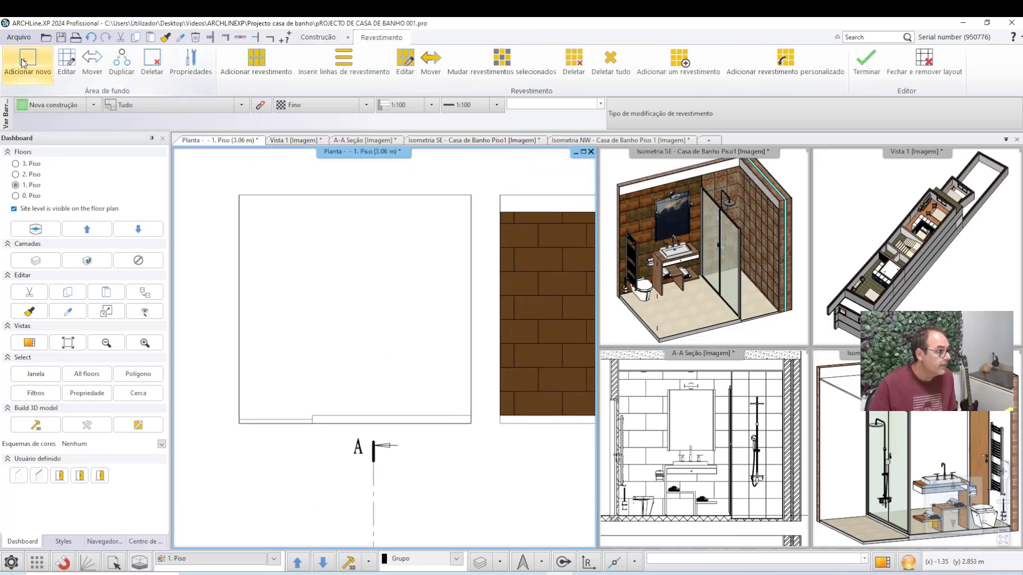
Draw the large right-hand area rectangle and assign it a material.
left_click(24, 63)
left_click(18, 61)
left_click(469, 410)
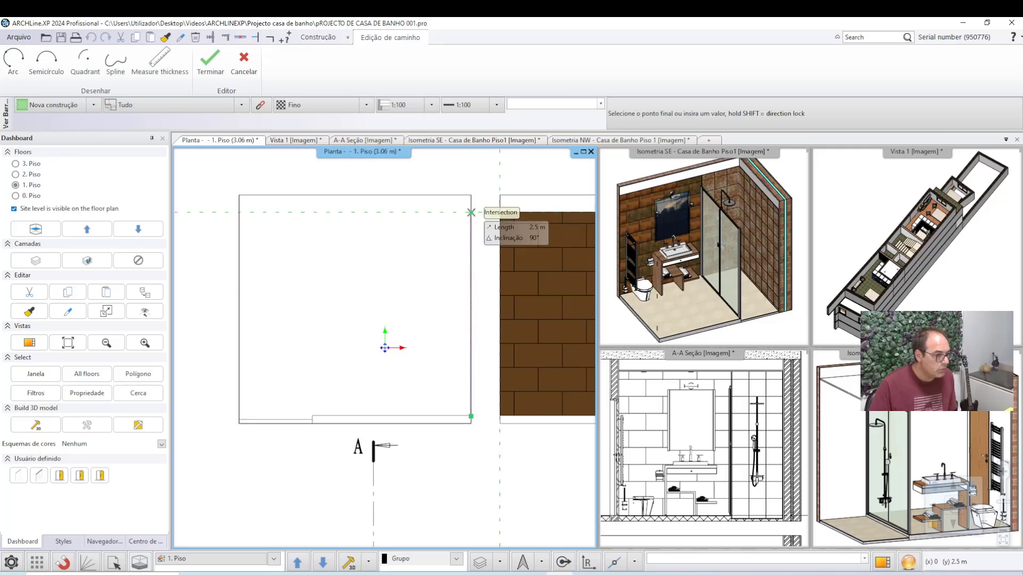
left_click(471, 213)
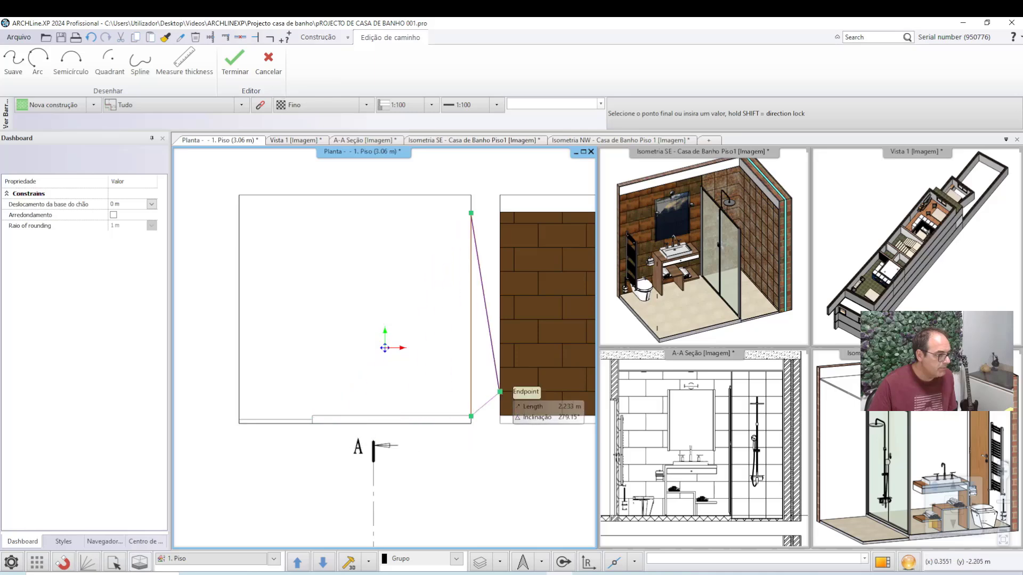
key("BackSpace")
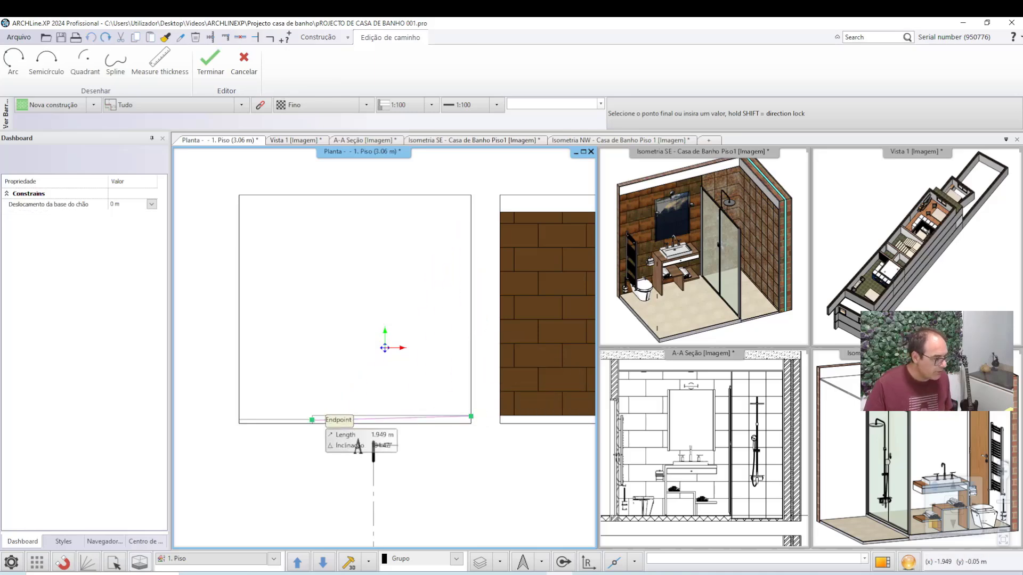
left_click(312, 416)
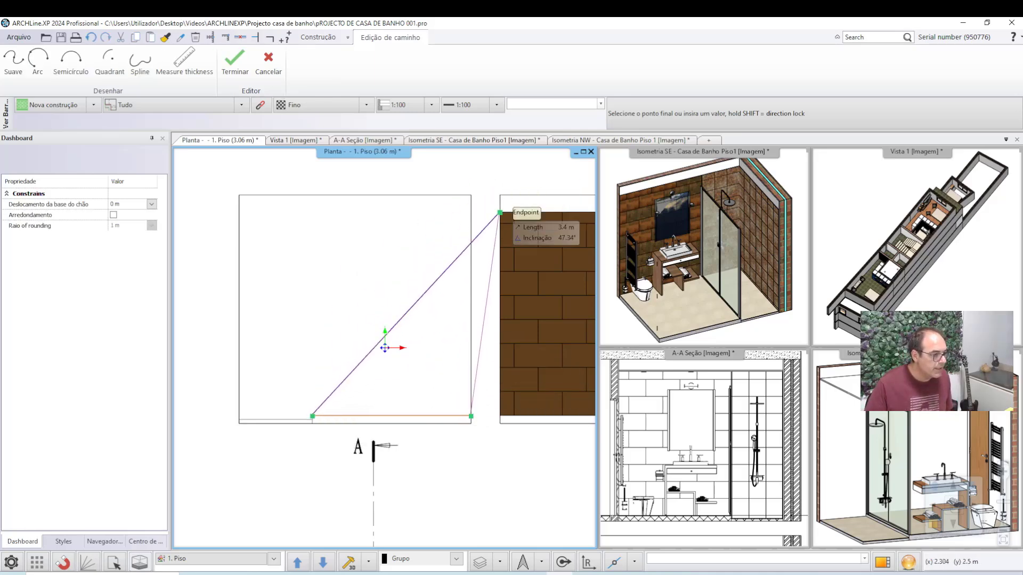
left_click(312, 213)
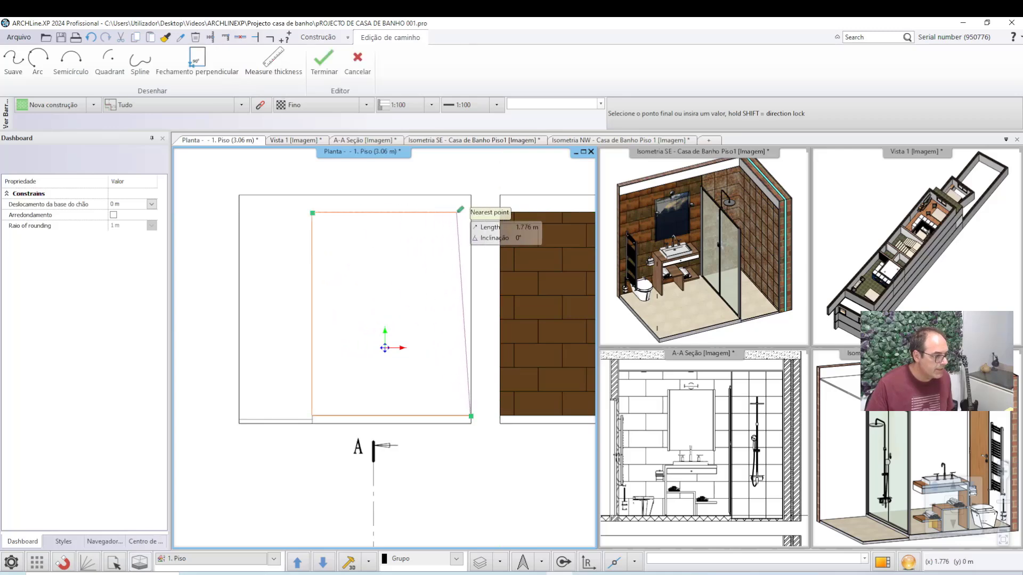
left_click(471, 213)
left_click(471, 416)
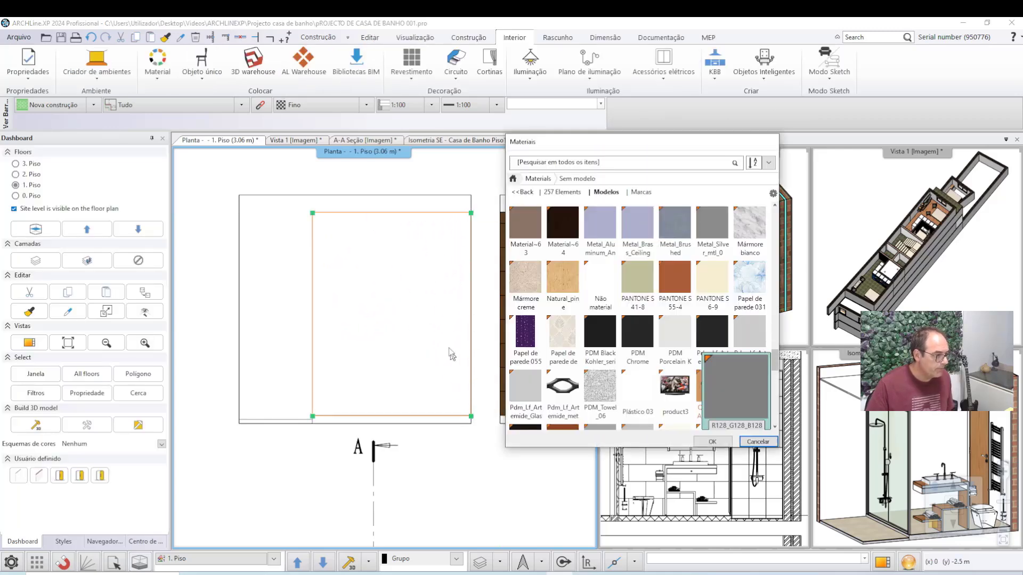
left_click(736, 392)
left_click(690, 434)
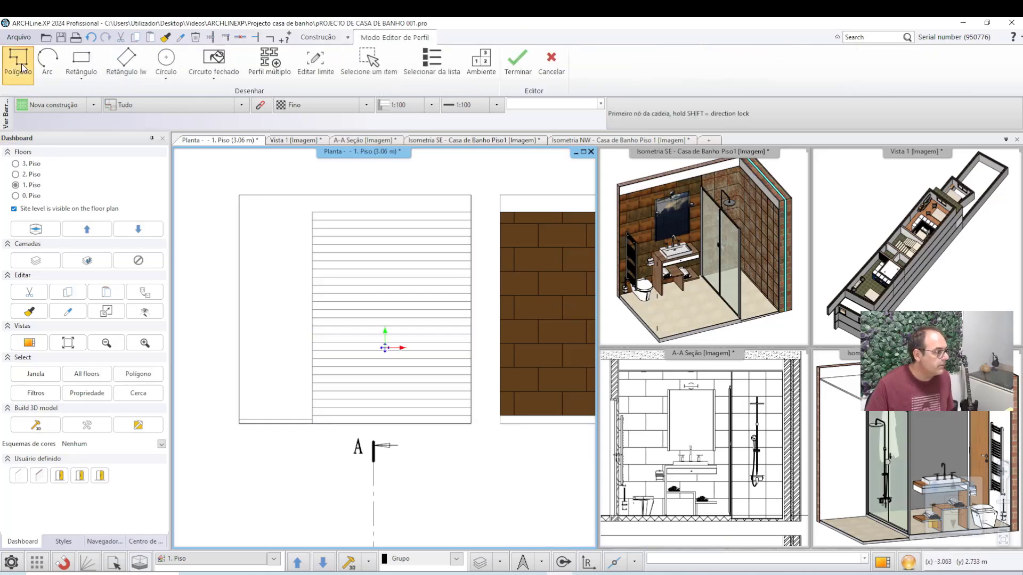
Draw the 0.9 m-wide left strip rectangle and assign it a material.
left_click(313, 213)
left_click(240, 213)
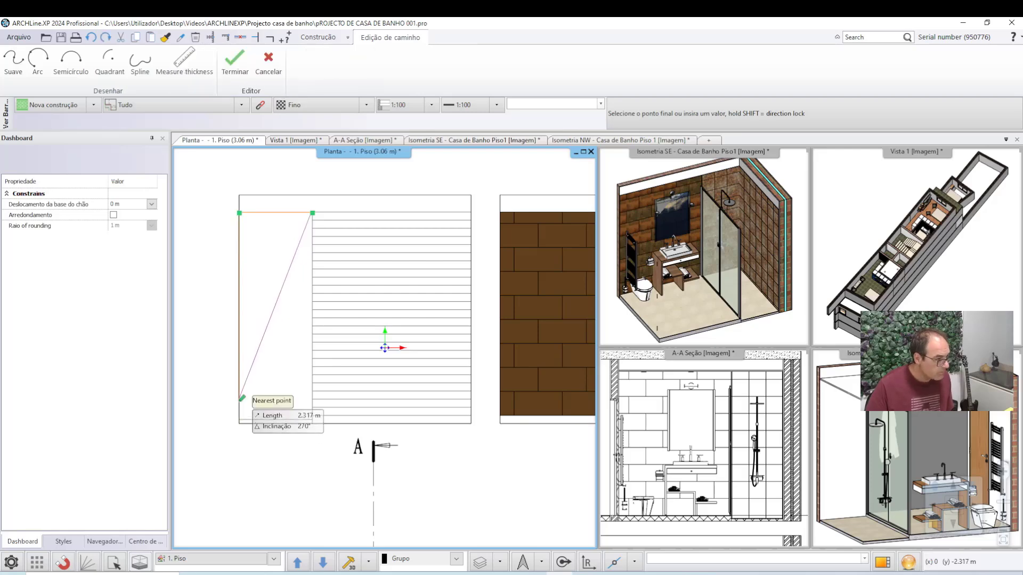
left_click(240, 421)
left_click(313, 421)
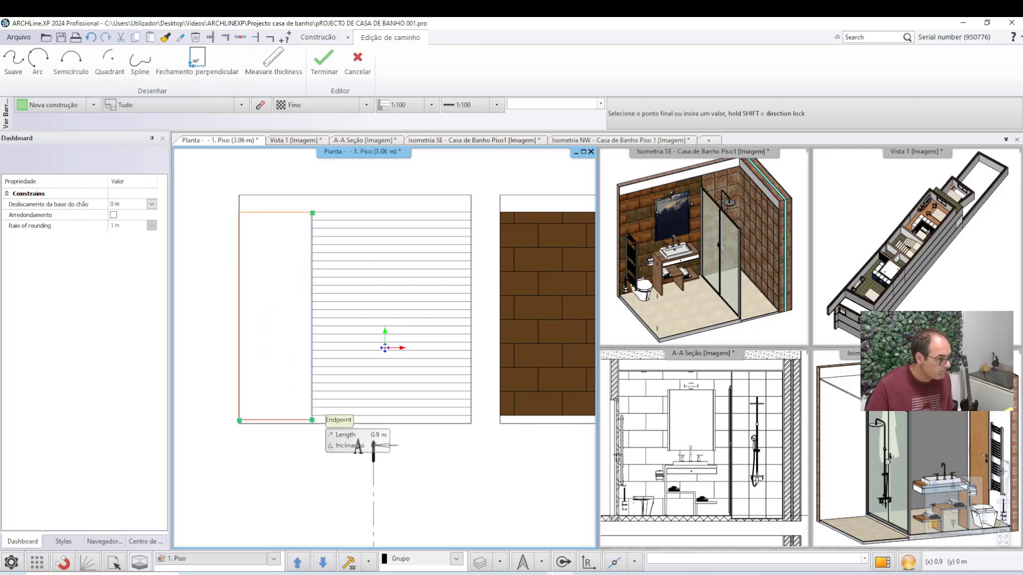
left_click(312, 213)
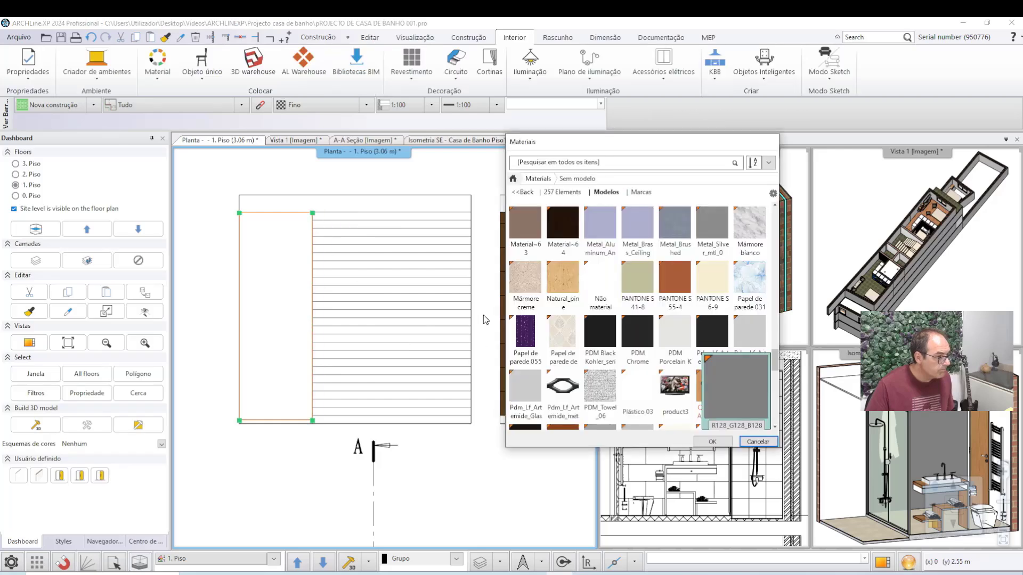
left_click(759, 443)
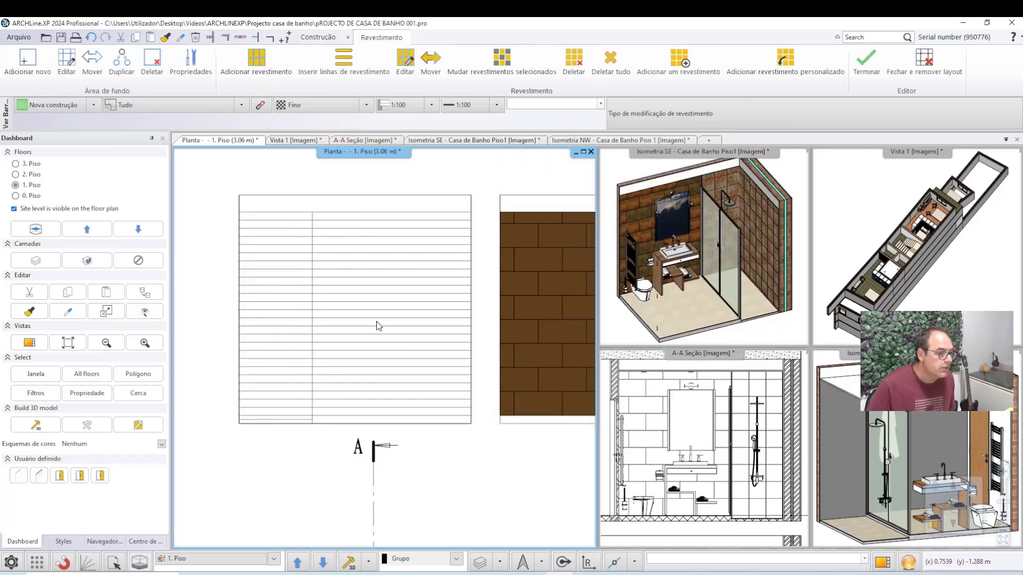
Start tiling the left strip and accept the Step Cooper tile settings.
scroll(354, 320, "down", 1)
scroll(299, 327, "down", 1)
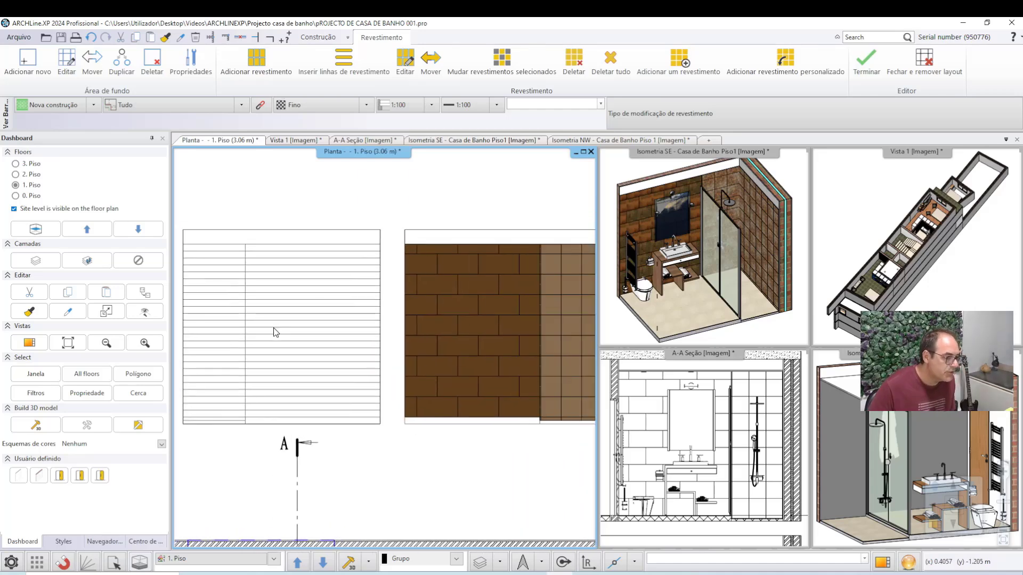
middle_click_drag(276, 332, 285, 332)
left_click(256, 62)
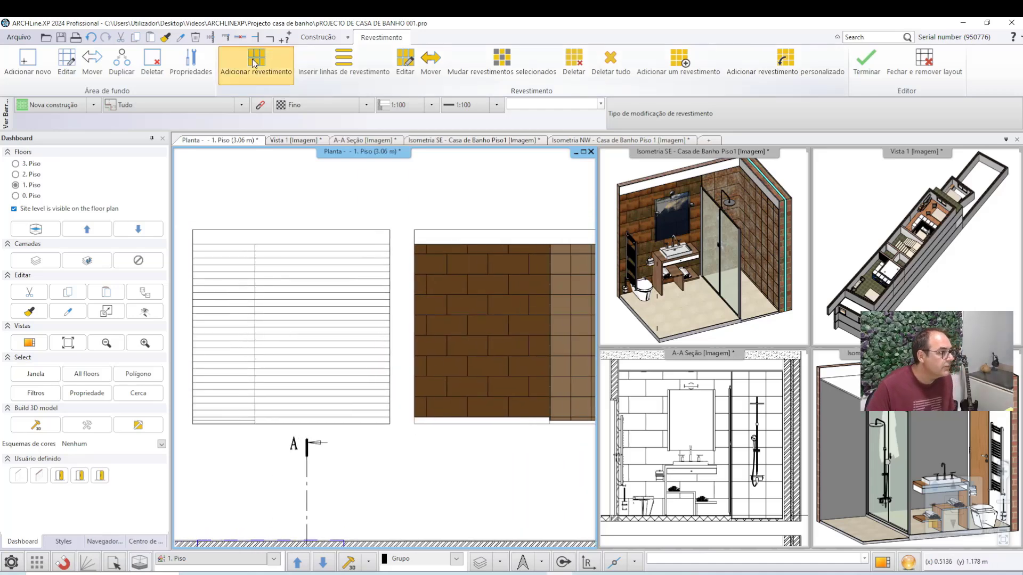
left_click(235, 339)
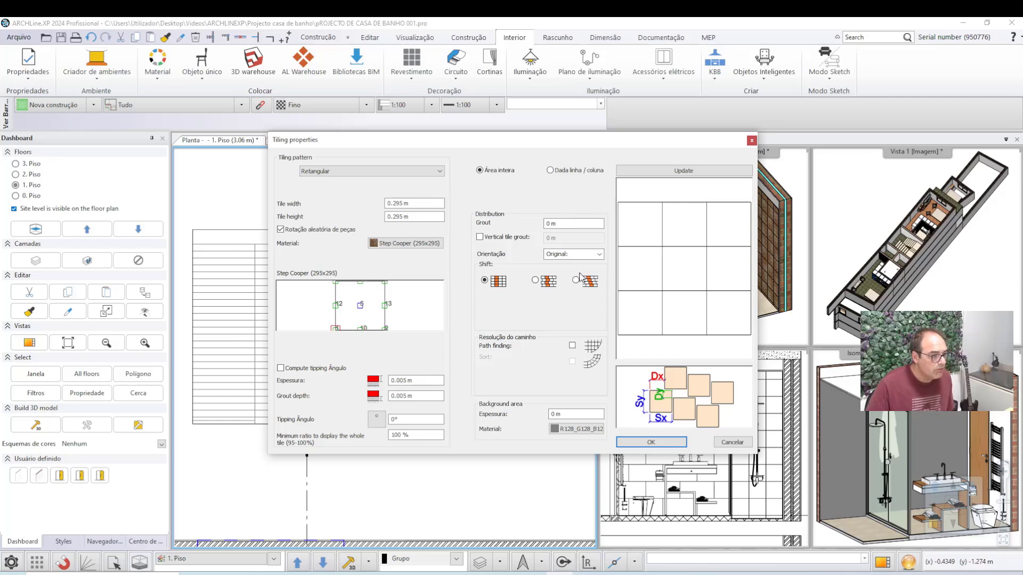
left_click(651, 442)
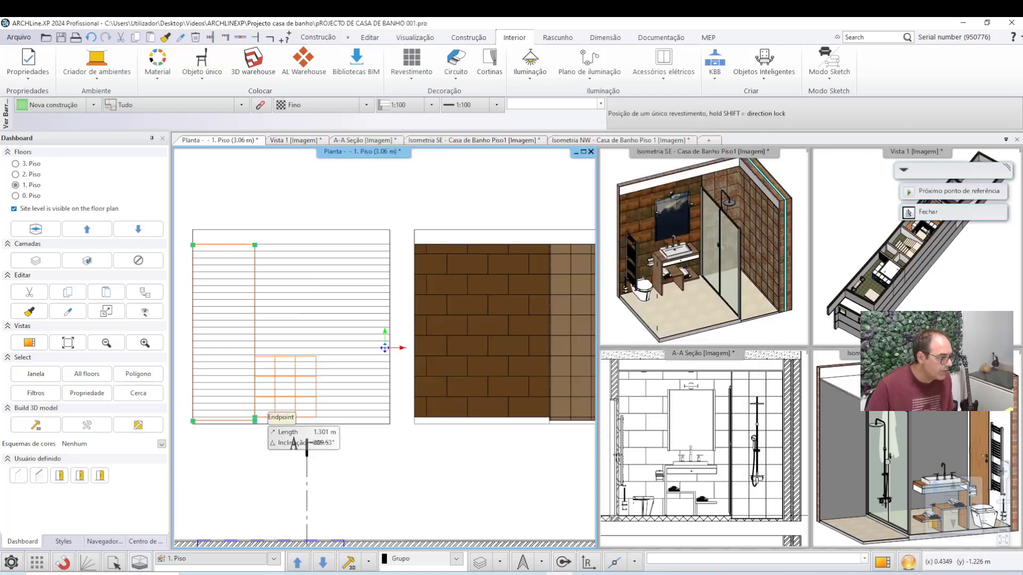
Anchor the tiles at the strip corner and confirm the angle to tile the left strip.
scroll(492, 400, "up", 2)
scroll(491, 400, "up", 2)
scroll(492, 400, "up", 1)
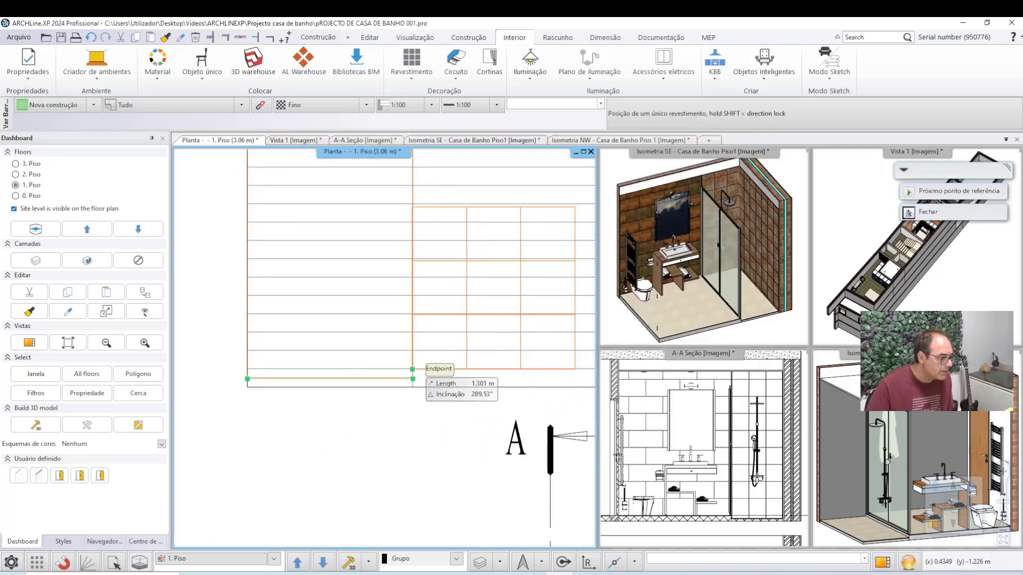
scroll(373, 368, "down", 1)
scroll(319, 367, "down", 2)
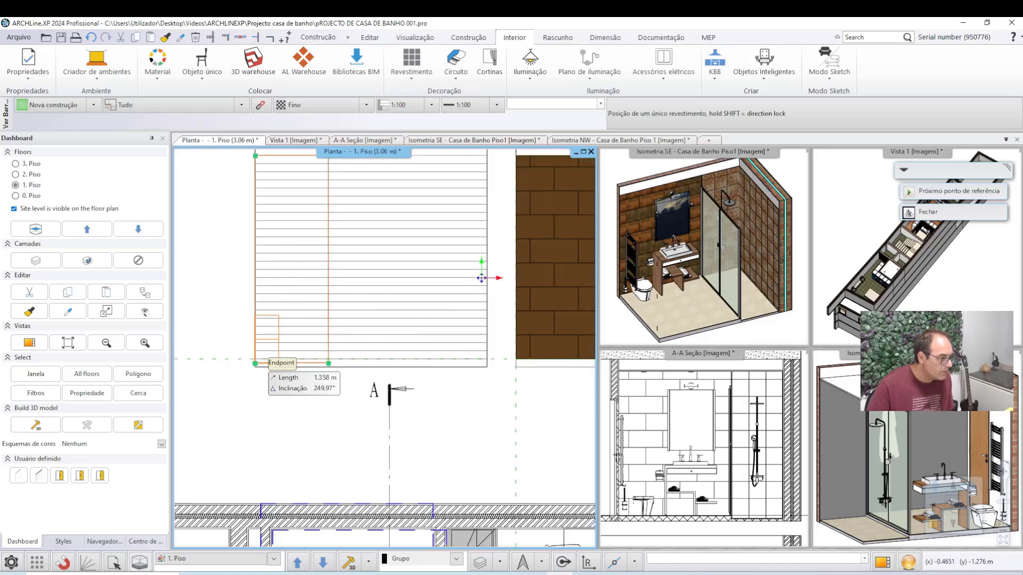
left_click(255, 360)
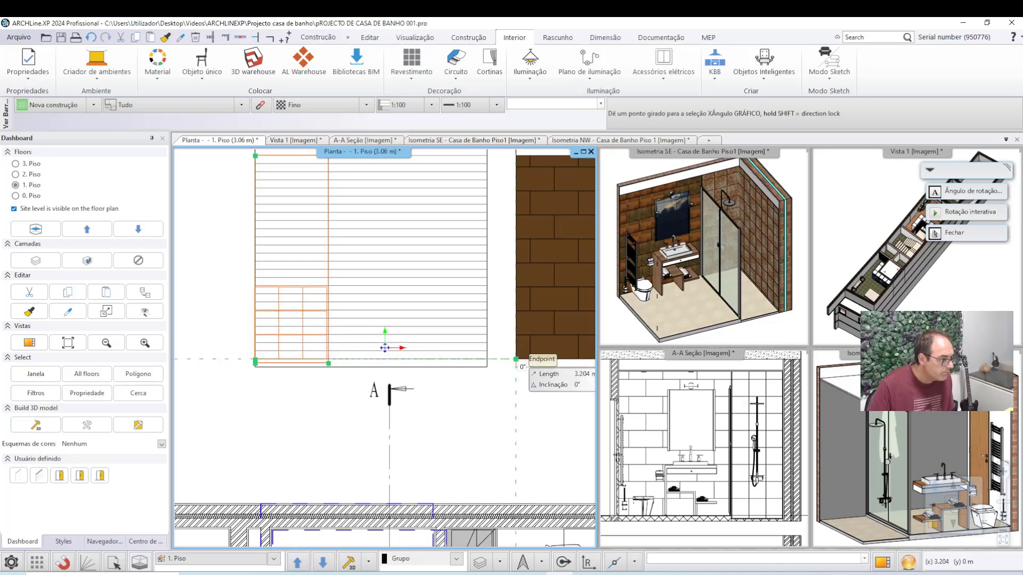
left_click(514, 362)
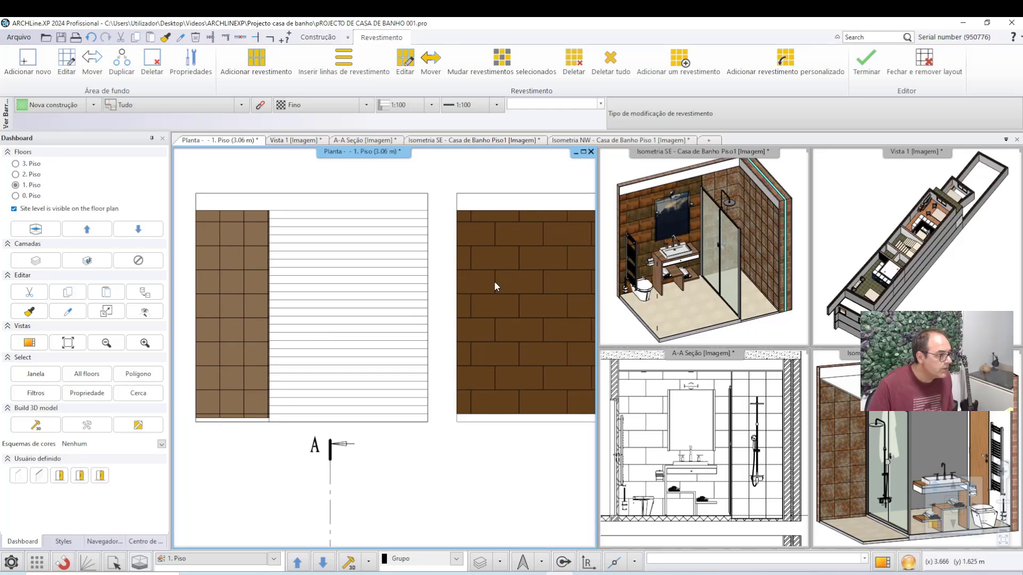
left_click(226, 39)
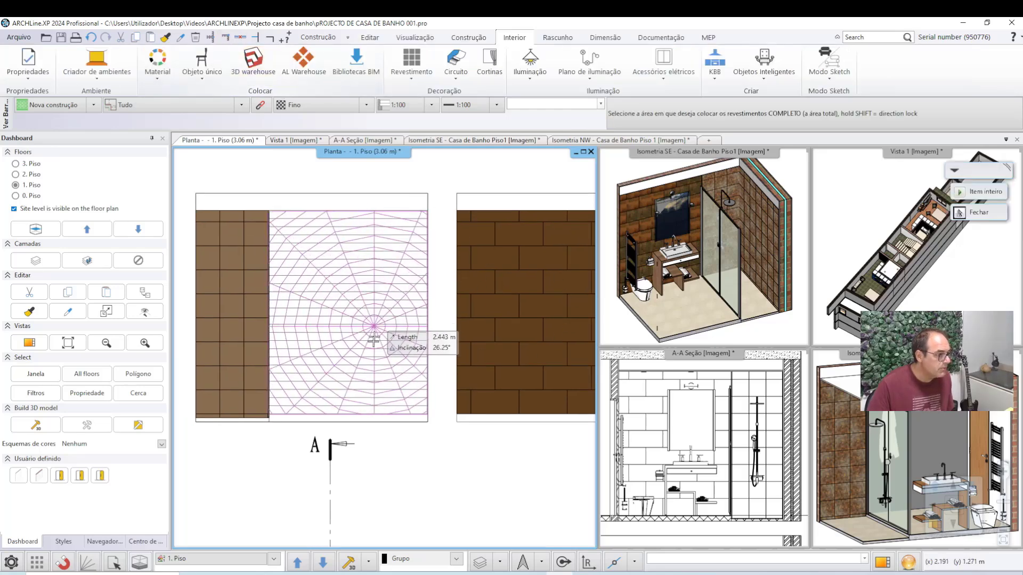
Pick the middle wall strip and browse the tile material library.
left_click(346, 334)
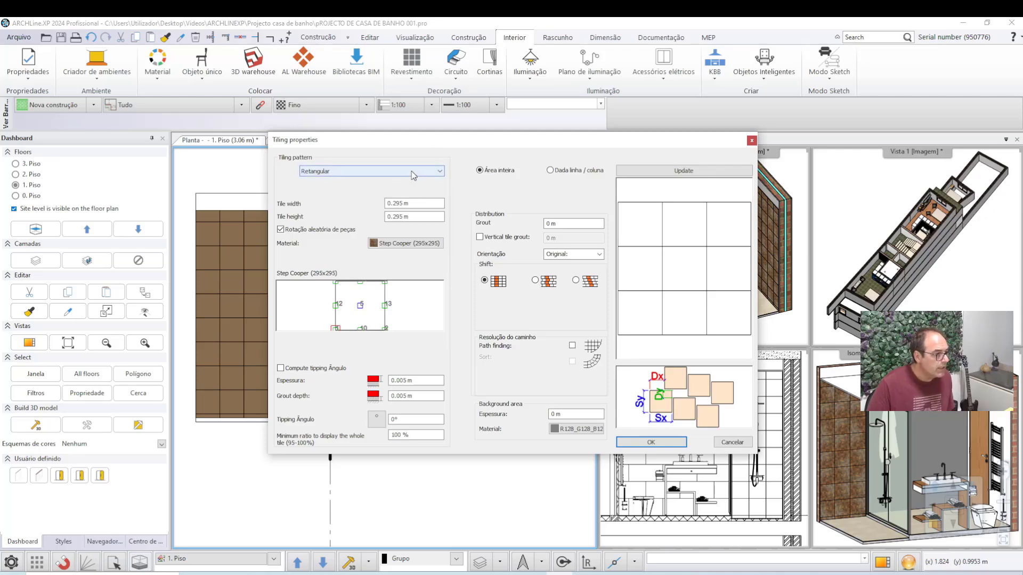
left_click(398, 245)
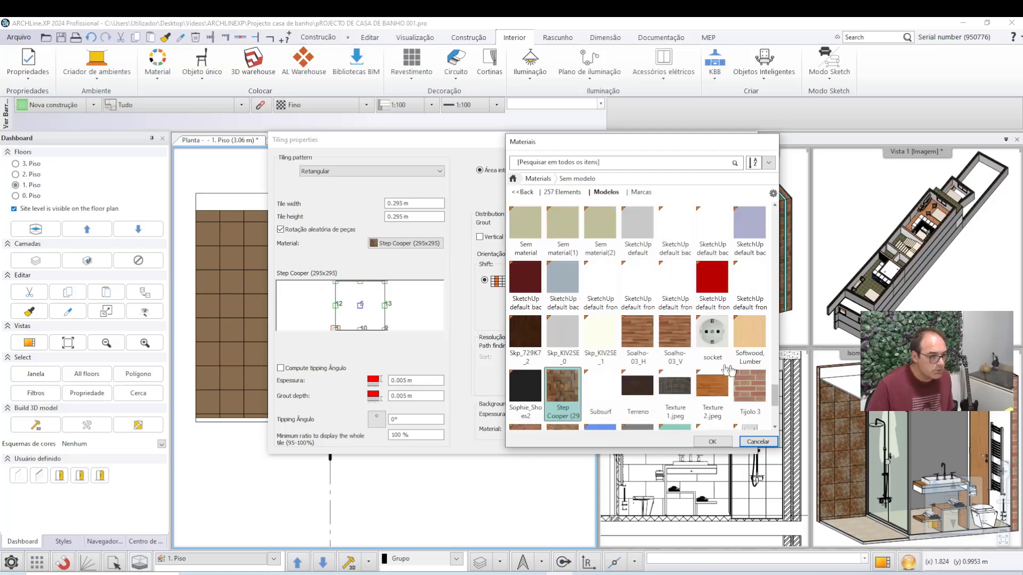
scroll(728, 369, "up", 5)
scroll(725, 320, "up", 5)
scroll(732, 290, "up", 5)
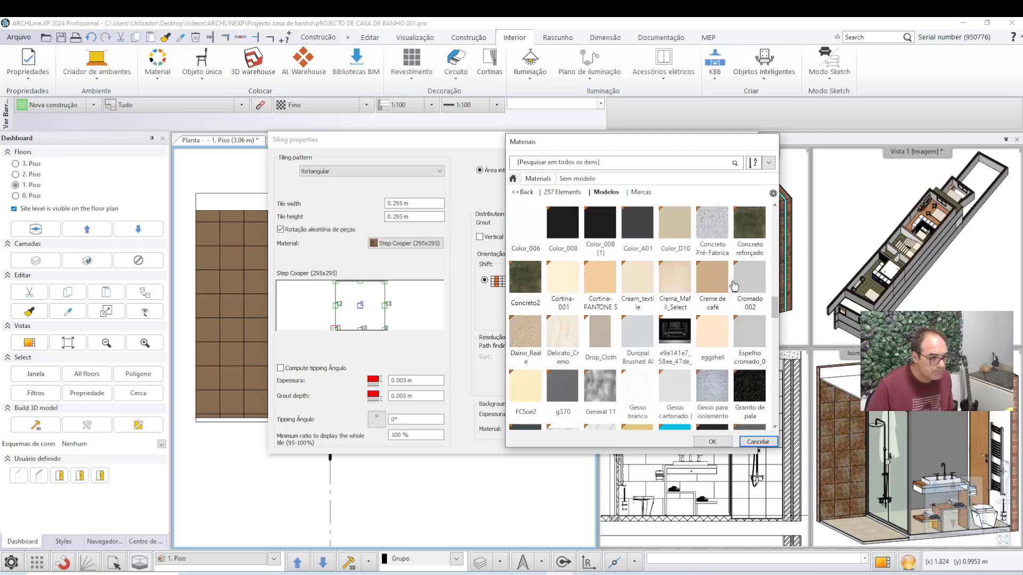
scroll(734, 286, "up", 5)
scroll(692, 299, "down", 2)
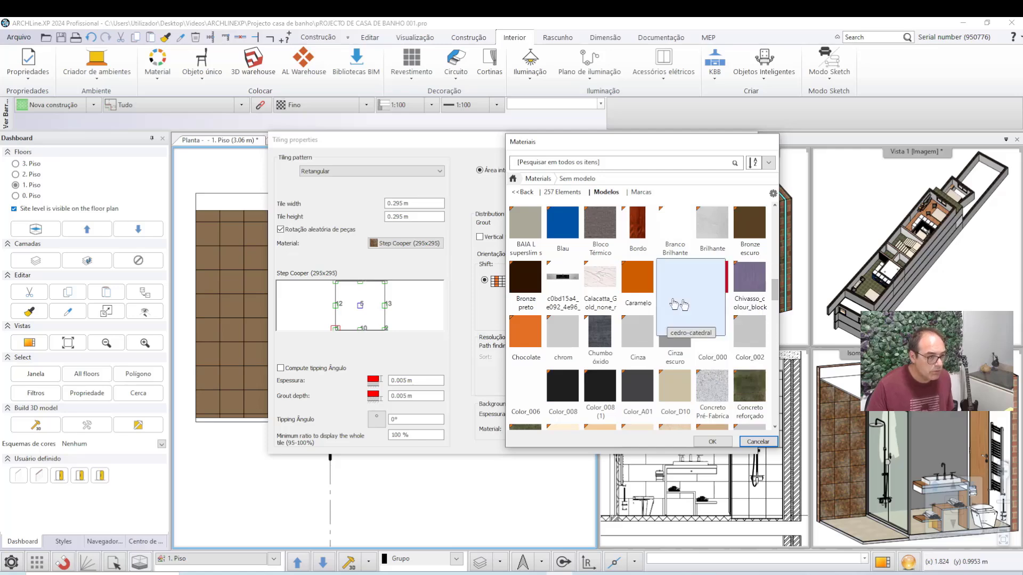
scroll(709, 298, "down", 5)
scroll(746, 288, "down", 5)
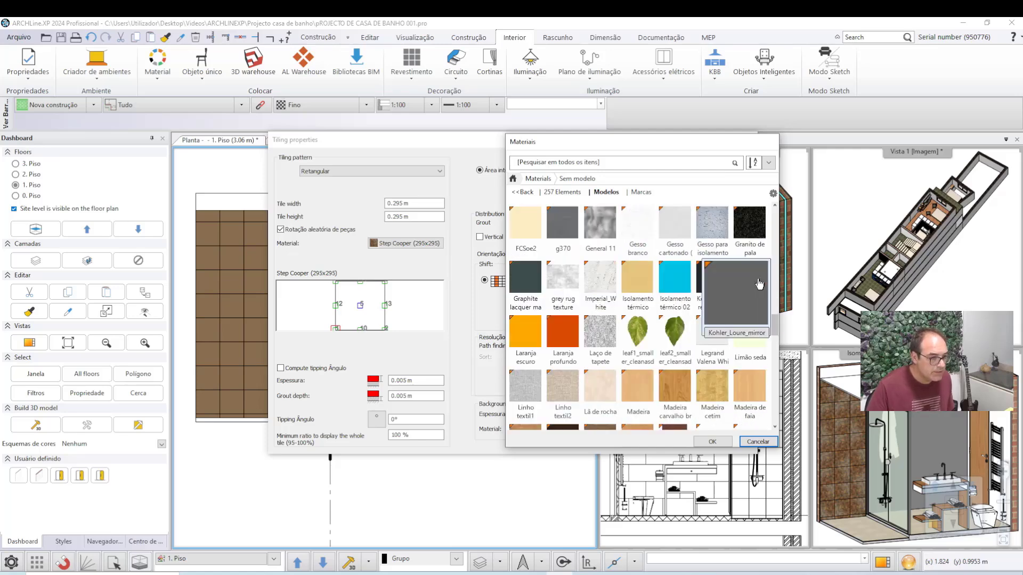
scroll(725, 298, "up", 3)
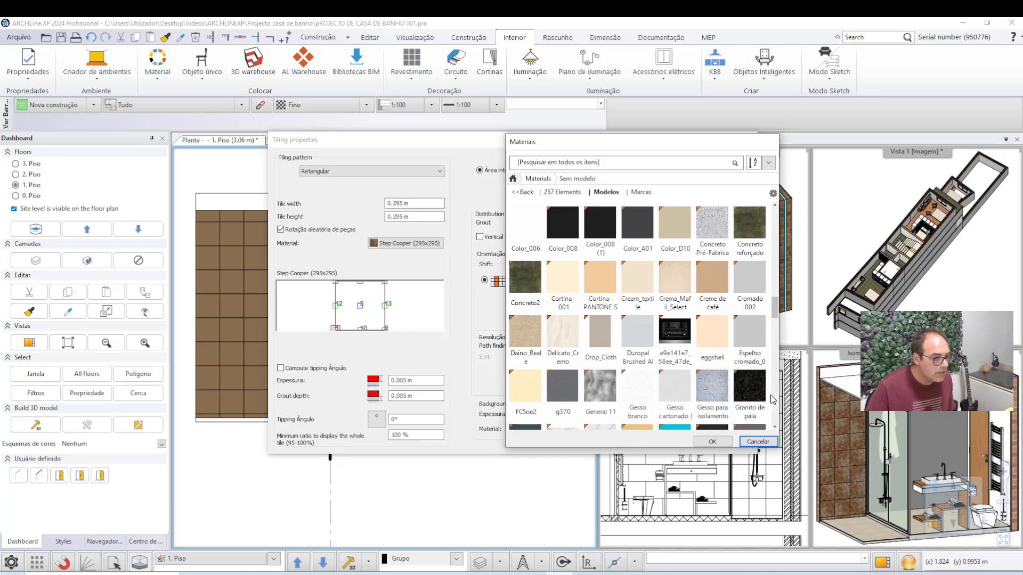
scroll(677, 323, "down", 3)
left_click(537, 178)
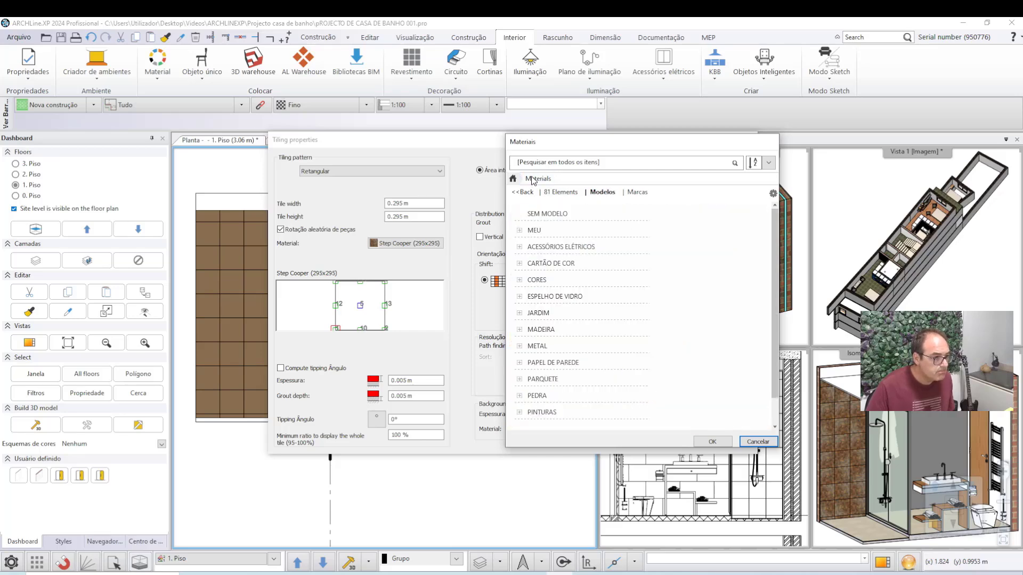
Search 'cooper' and set Revigres Cooper (0.592 × 0.295 m) as the tile material.
scroll(752, 321, "down", 3)
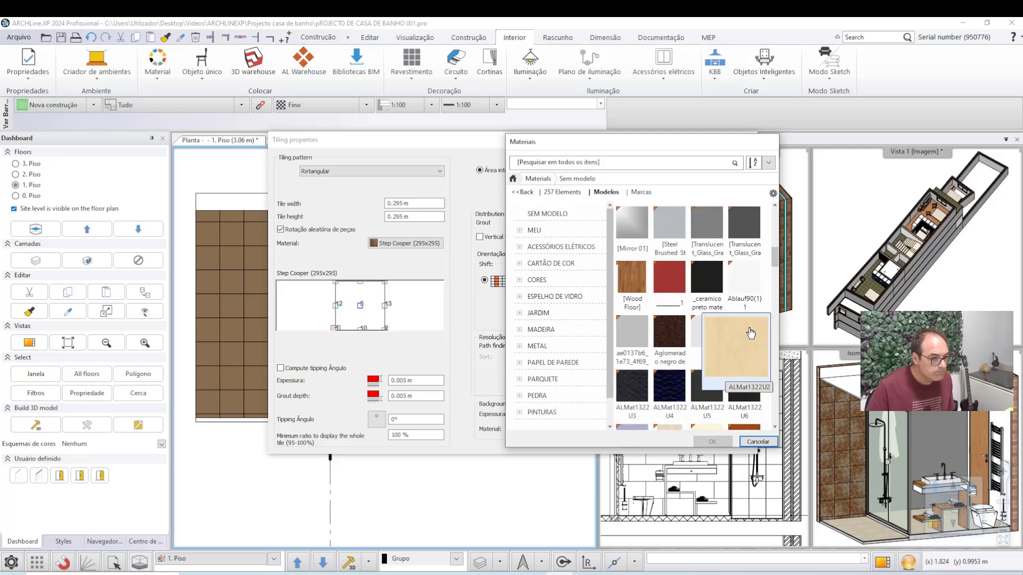
scroll(748, 351, "down", 3)
scroll(746, 357, "down", 3)
scroll(740, 362, "down", 3)
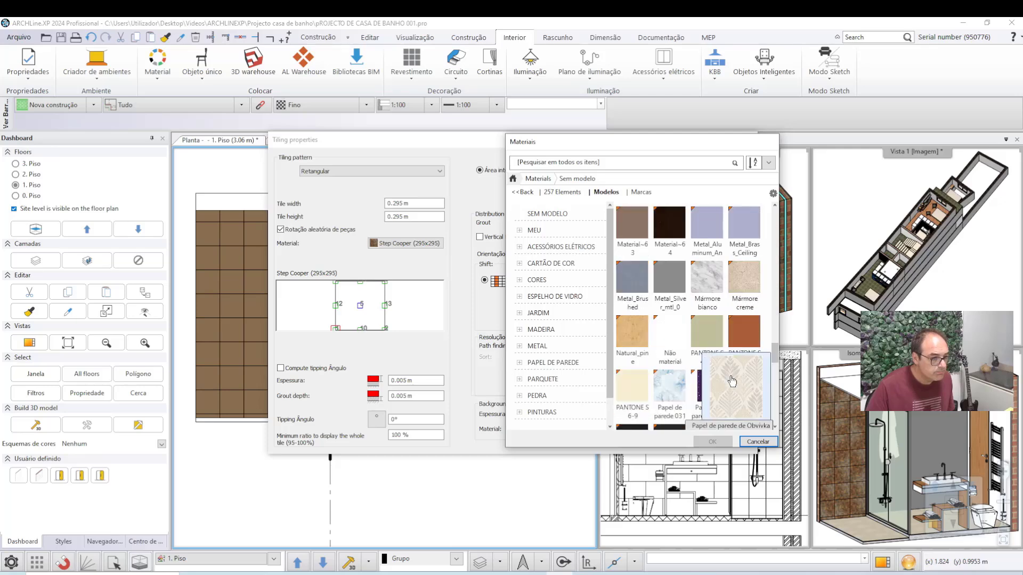
scroll(733, 367, "down", 3)
scroll(728, 372, "up", 2)
scroll(757, 385, "up", 2)
scroll(746, 392, "up", 2)
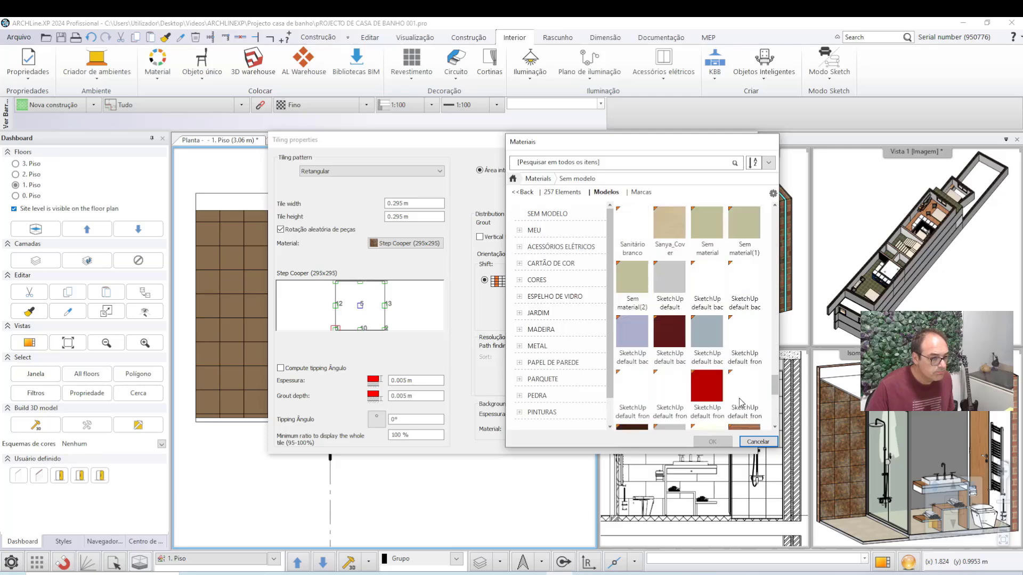
scroll(739, 398, "up", 2)
left_click(586, 163)
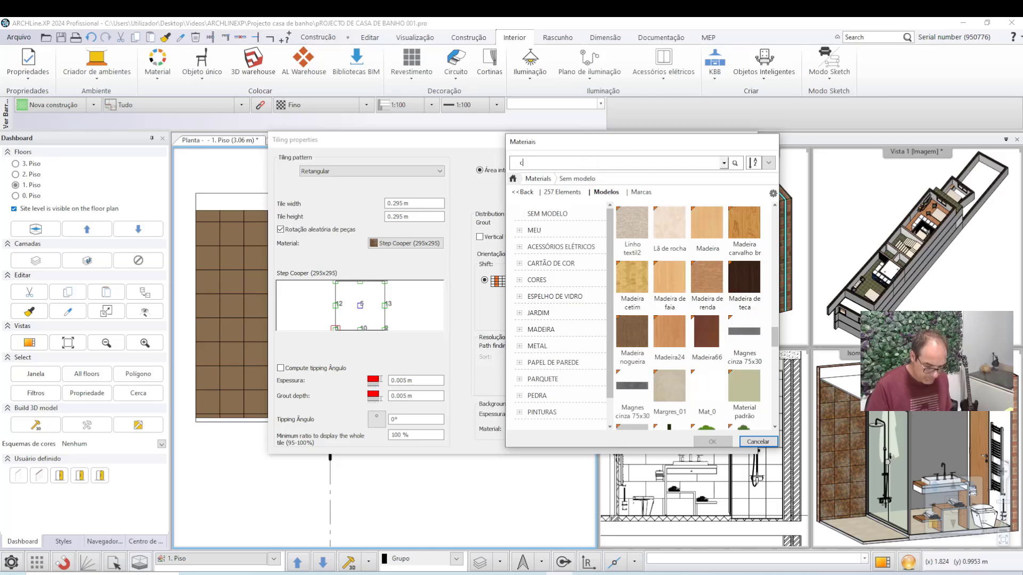
type("cooper")
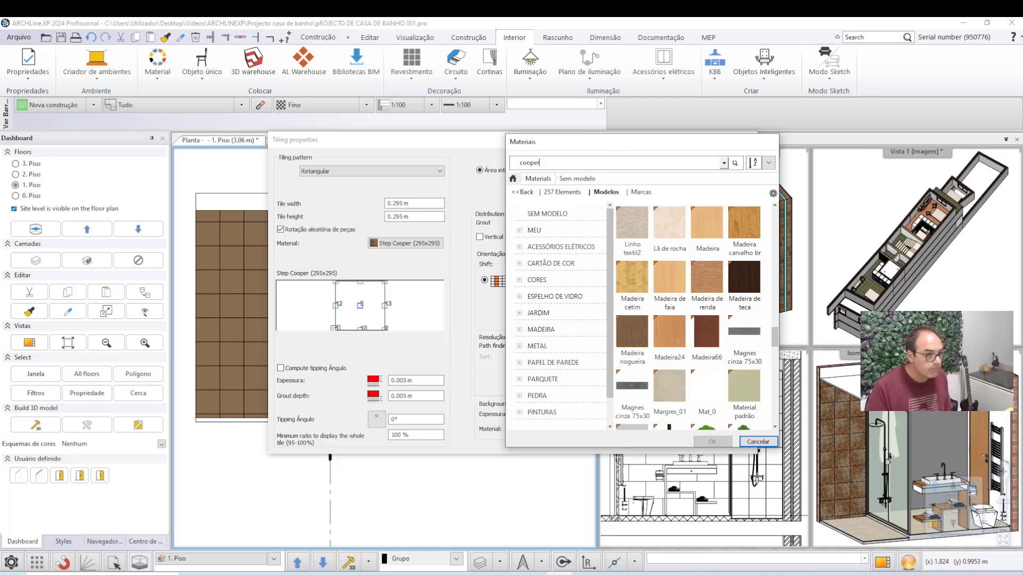
key("Return")
left_click(633, 227)
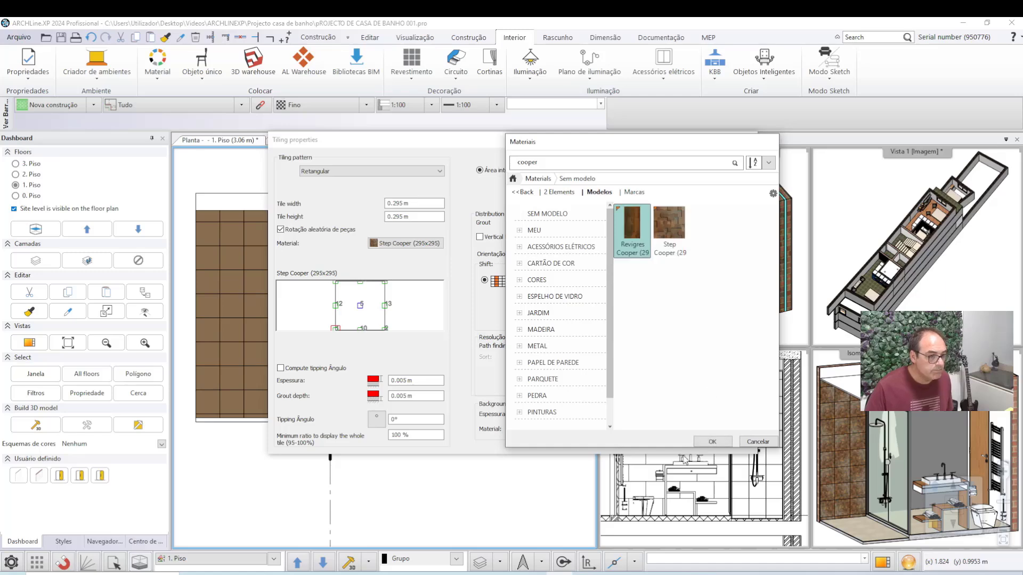
left_click(704, 443)
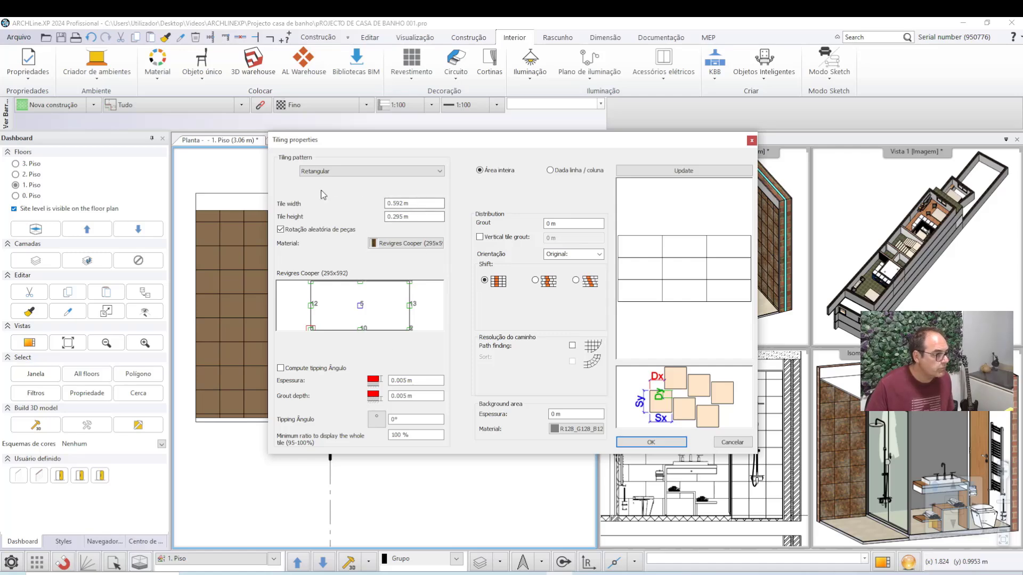
Switch to a staggered brick pattern with a 0.296 m row shift and refresh the preview.
left_click_drag(440, 145, 586, 152)
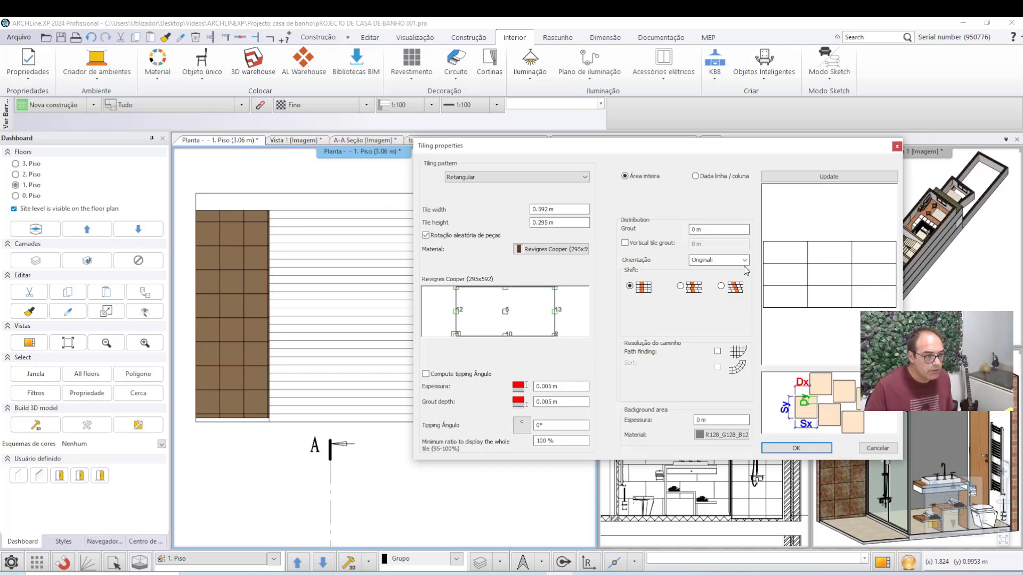
left_click(680, 286)
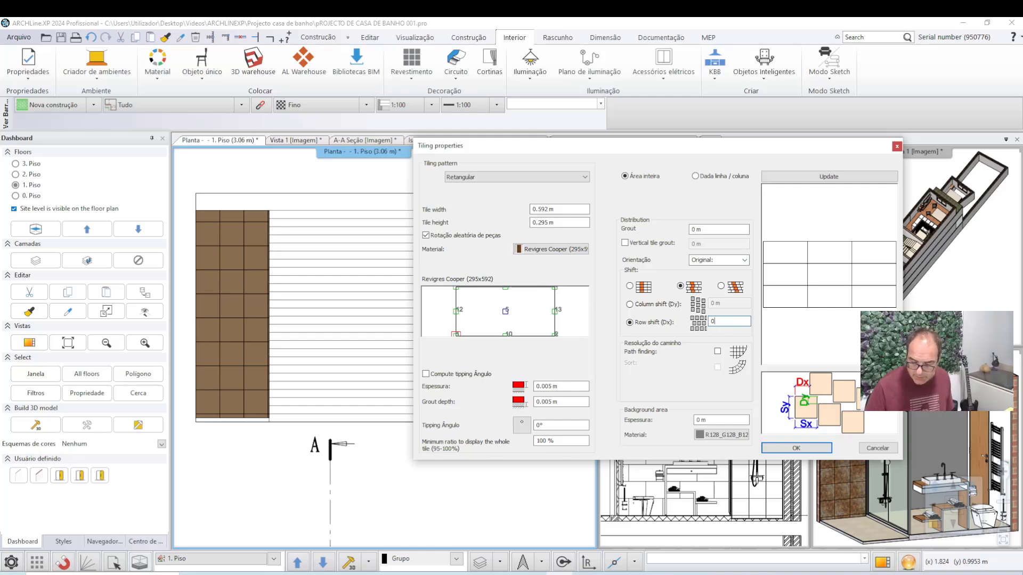
type(".296")
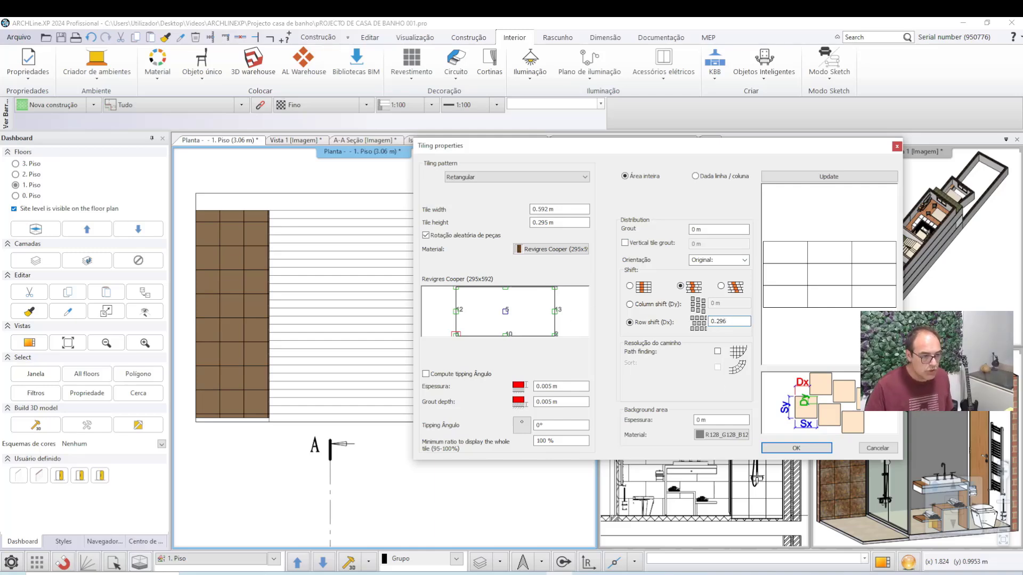
left_click(809, 176)
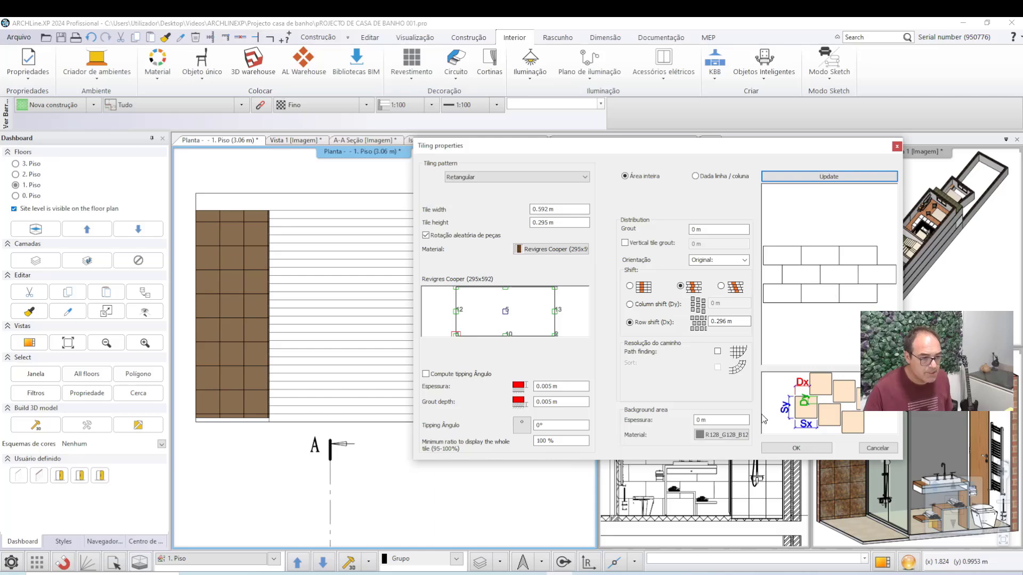
Apply the brick-pattern tiling anchored at the area's bottom-left corner and confirm the angle.
left_click(800, 449)
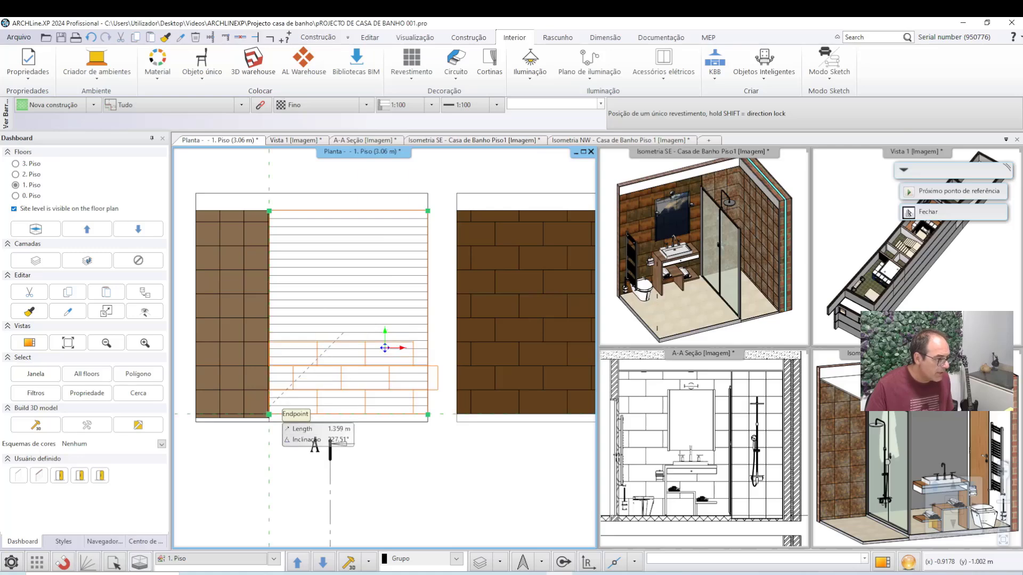
left_click(269, 415)
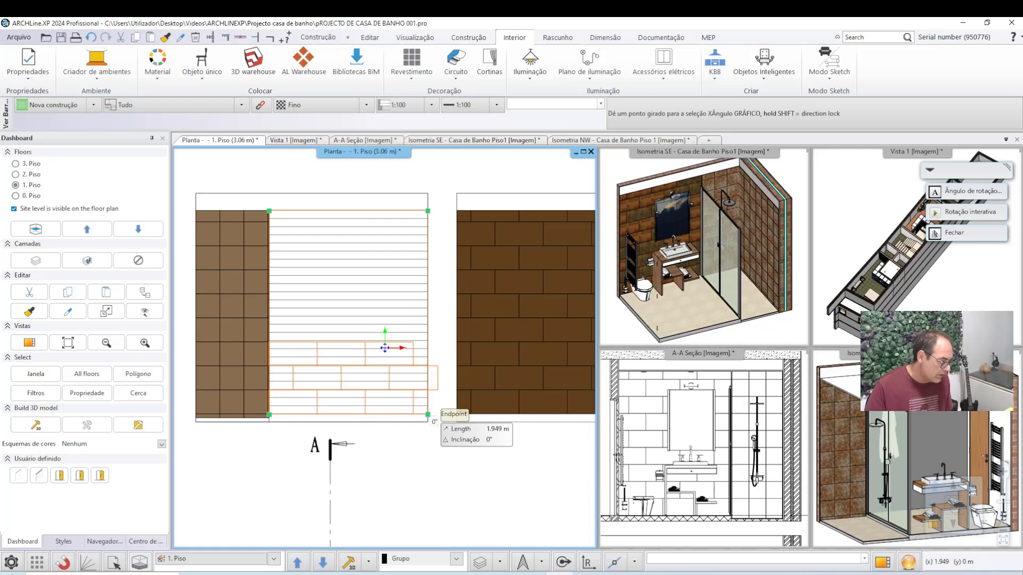
left_click(428, 415)
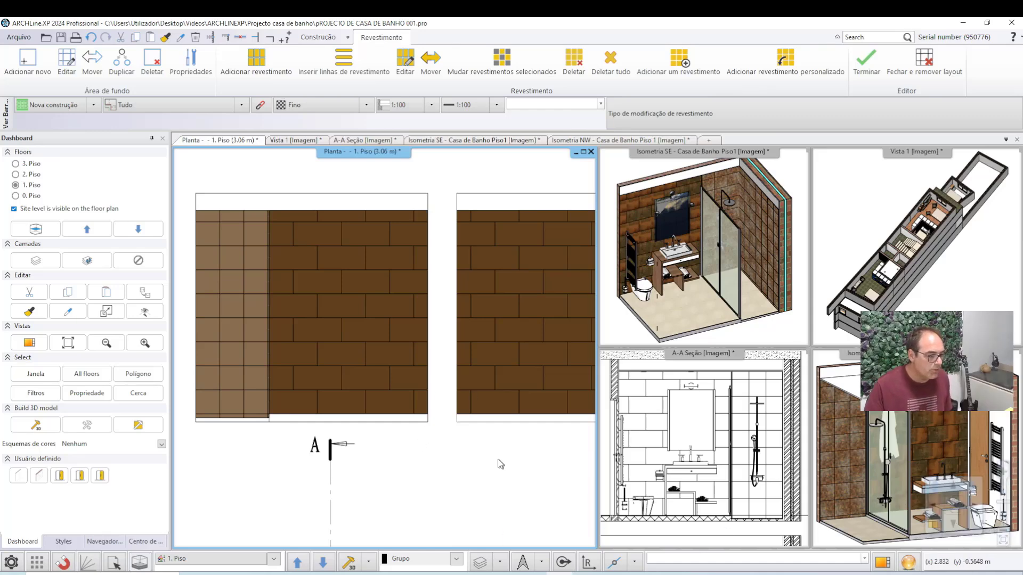
Bring the whole bathroom plan into view and finish the tile layout editor.
scroll(501, 464, "down", 3)
scroll(453, 426, "down", 2)
scroll(408, 451, "up", 3)
scroll(387, 334, "up", 3)
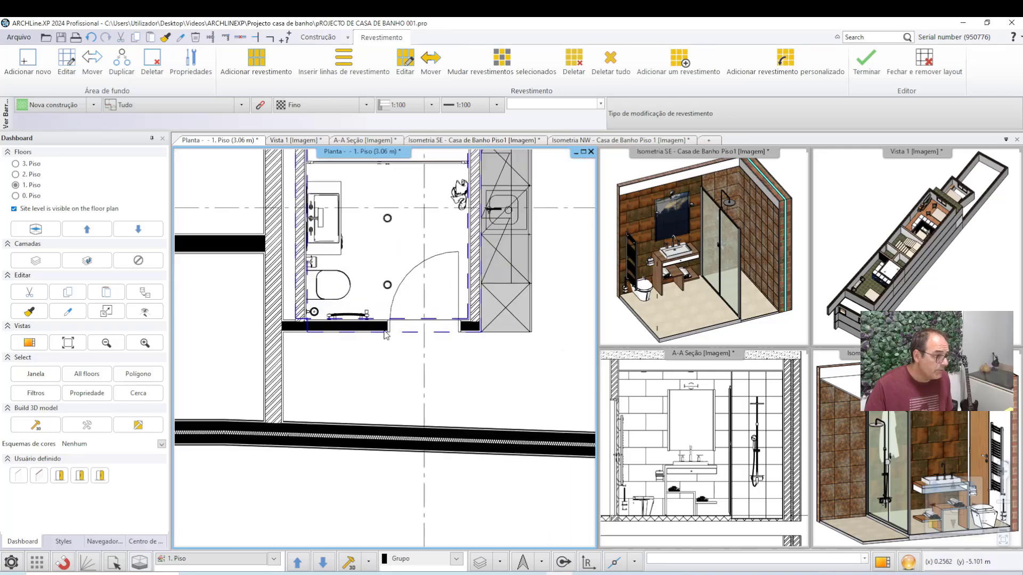
scroll(386, 335, "up", 3)
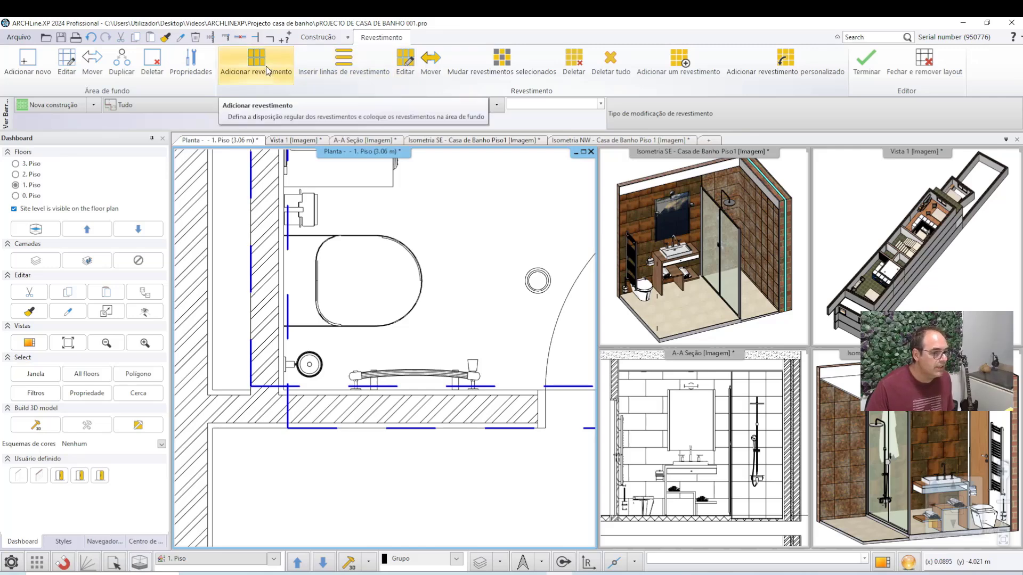
scroll(384, 348, "down", 2)
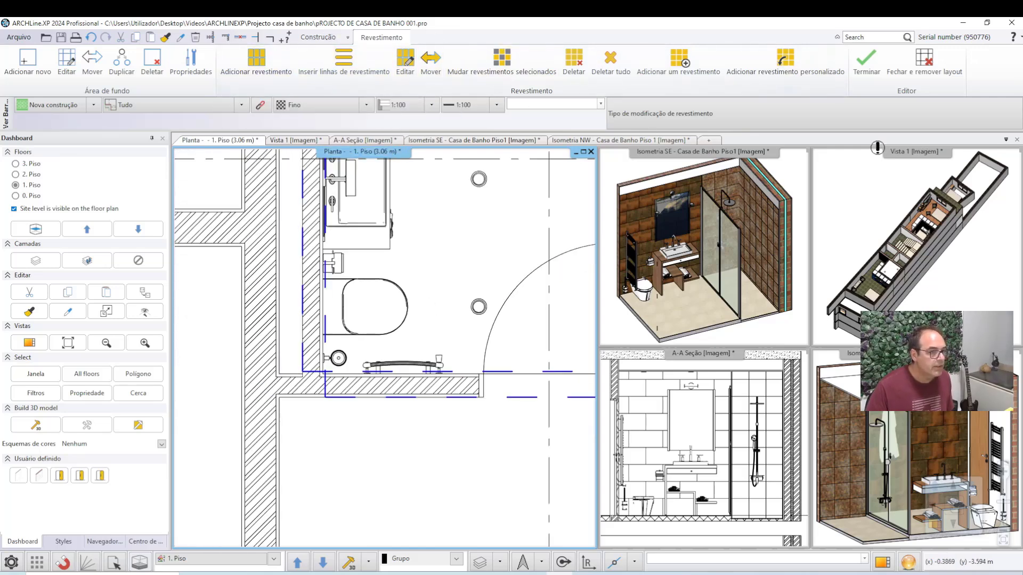
middle_click_drag(456, 354, 341, 511)
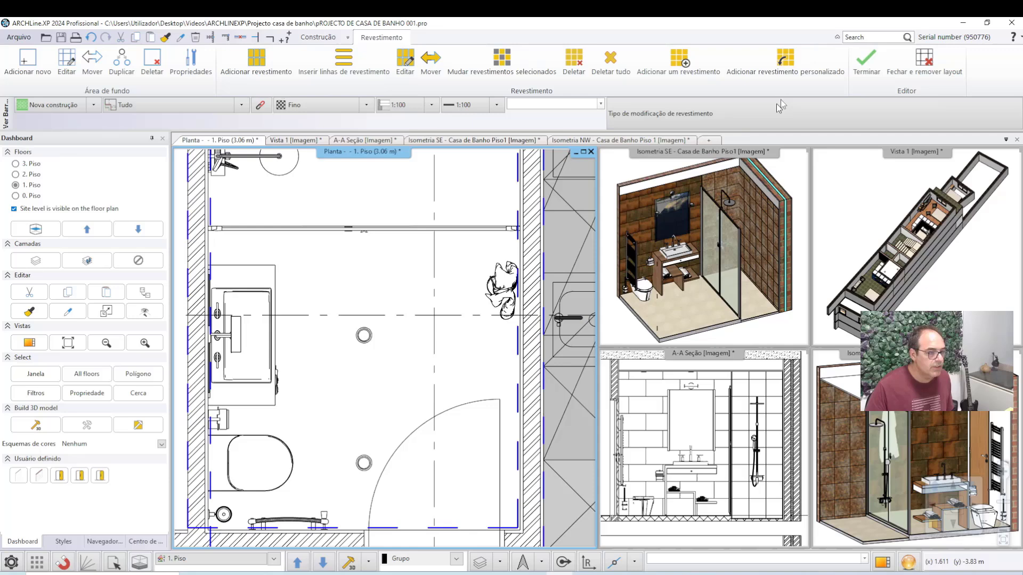
left_click(866, 61)
left_click(418, 80)
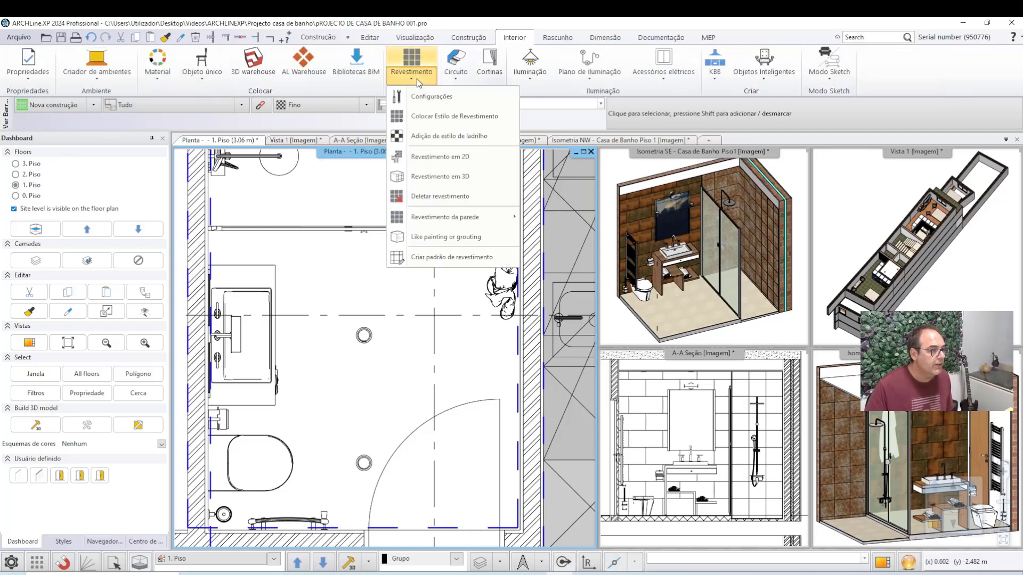
left_click(426, 155)
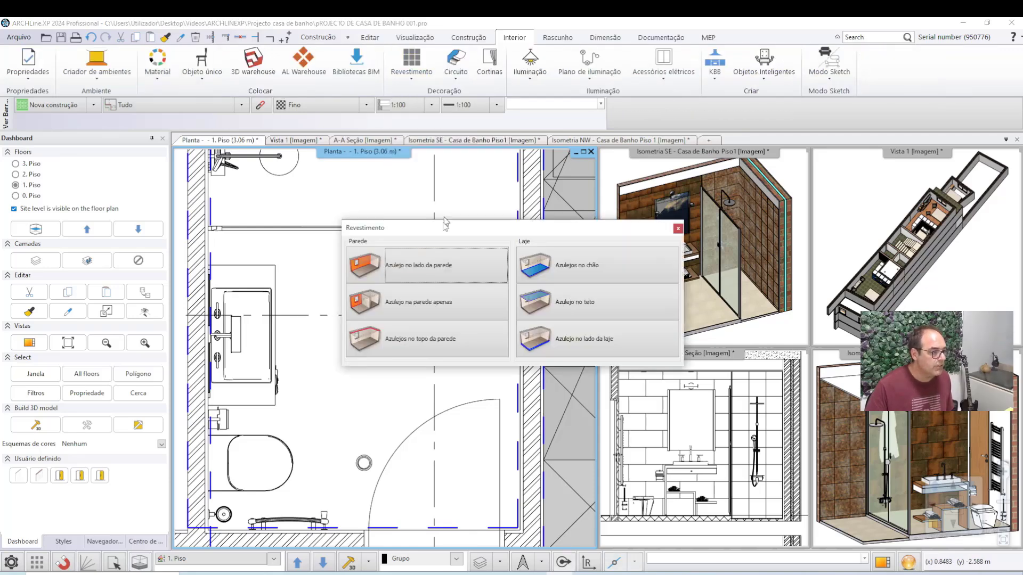
left_click(431, 279)
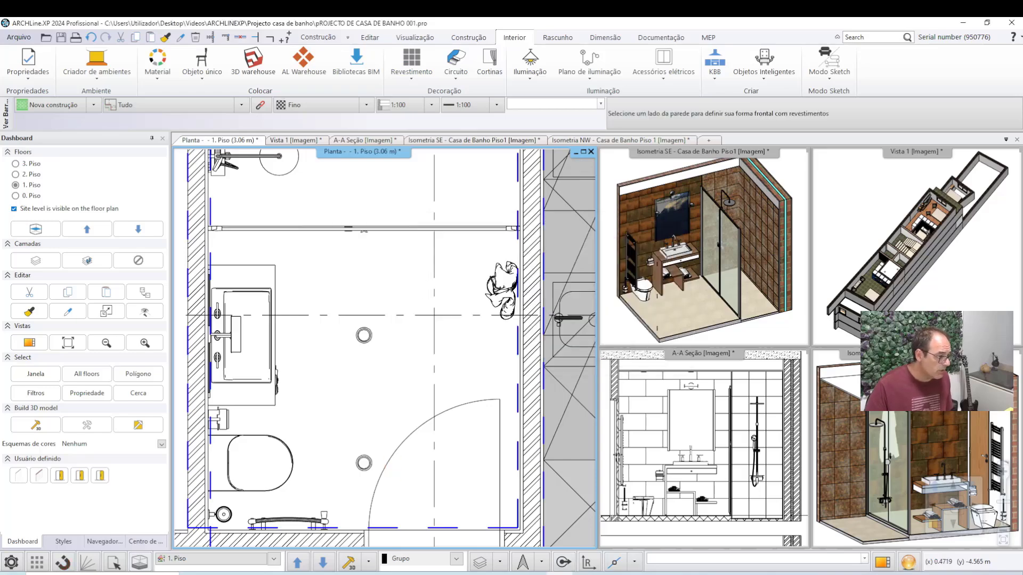
scroll(379, 365, "up", 2)
scroll(393, 295, "up", 2)
scroll(393, 295, "up", 2)
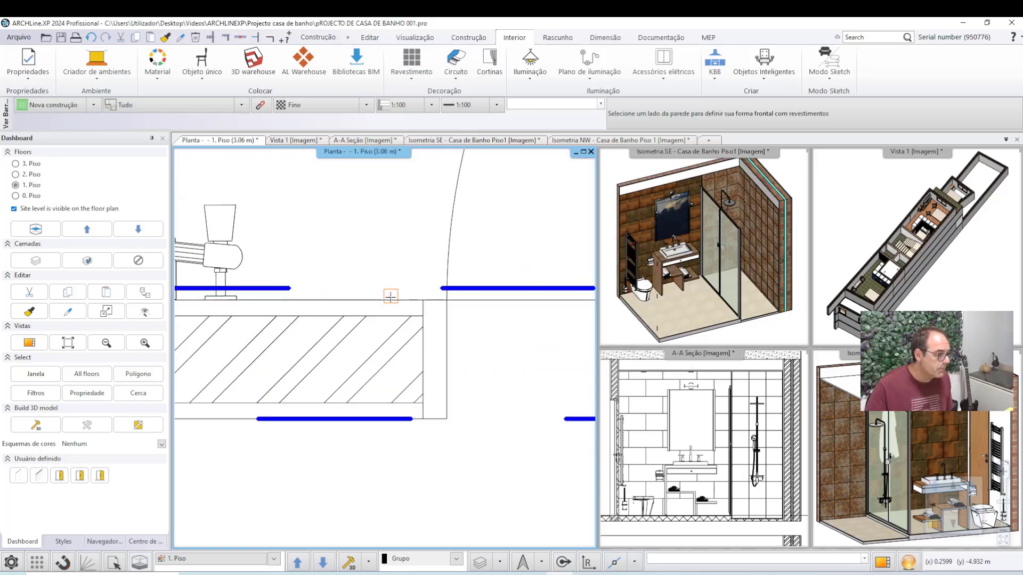
left_click(391, 296)
scroll(386, 343, "down", 2)
scroll(385, 346, "down", 2)
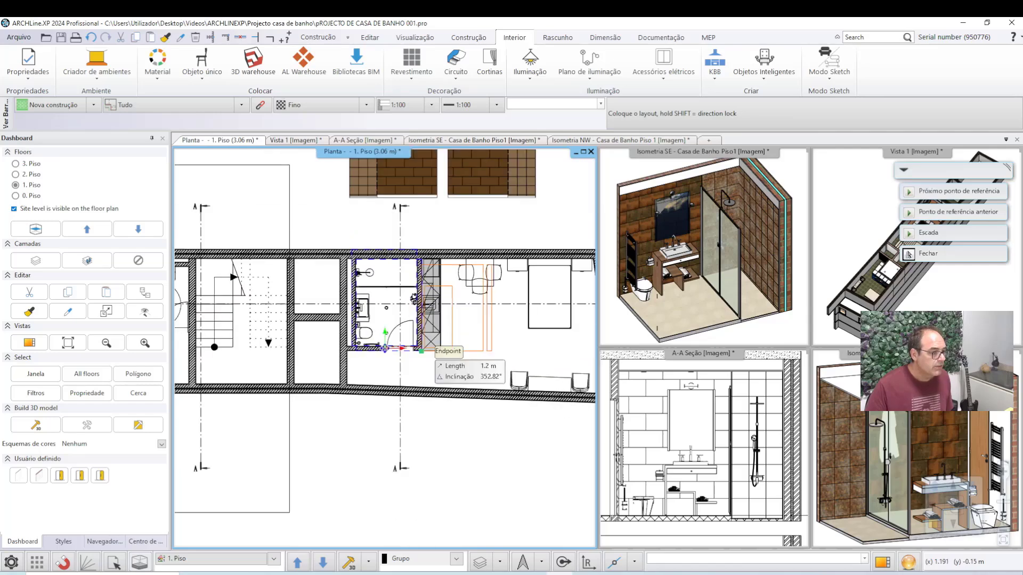
middle_click_drag(421, 351, 266, 518)
scroll(266, 519, "down", 2)
scroll(426, 320, "up", 2)
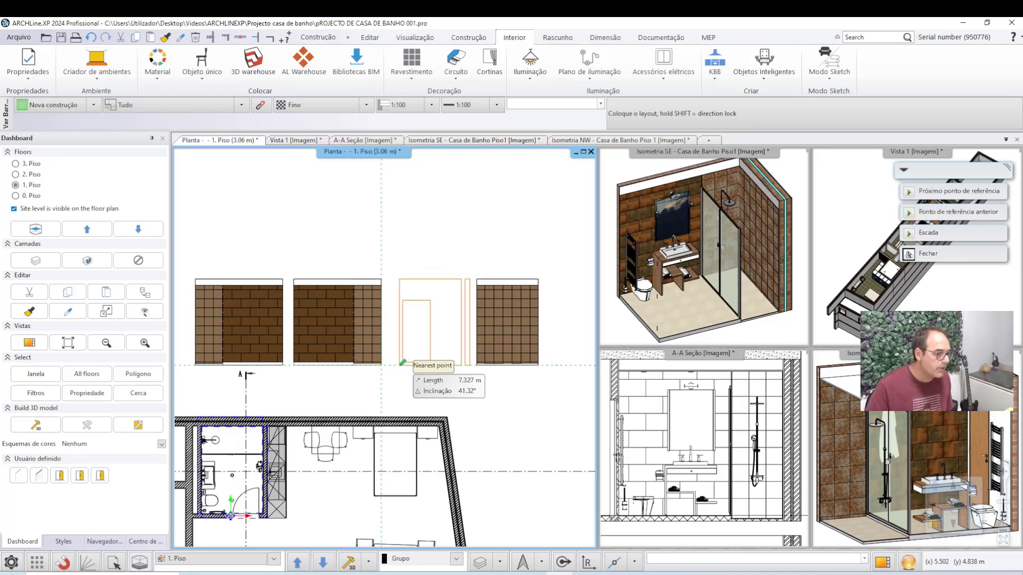
left_click(402, 363)
scroll(422, 341, "up", 3)
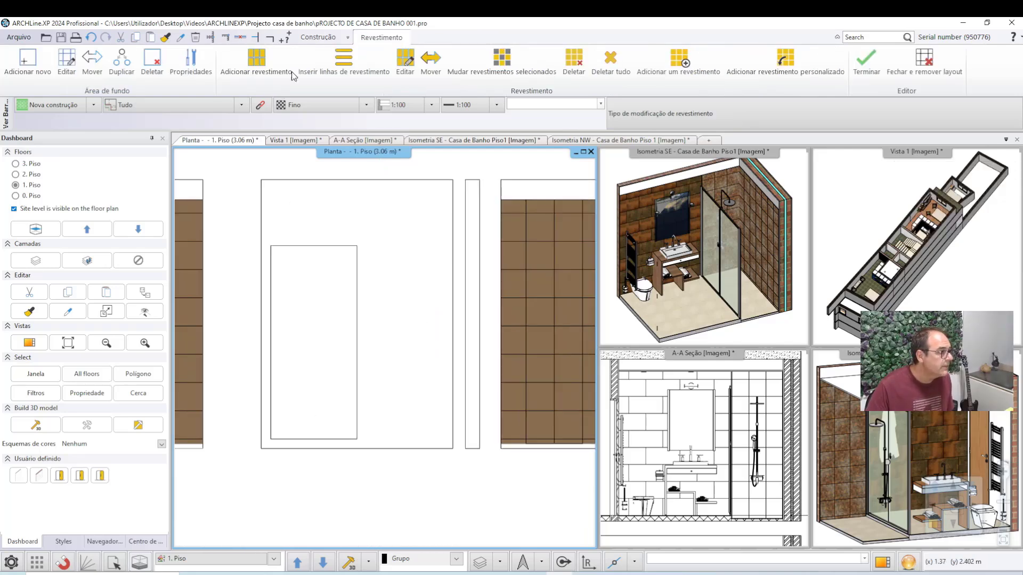
left_click(66, 60)
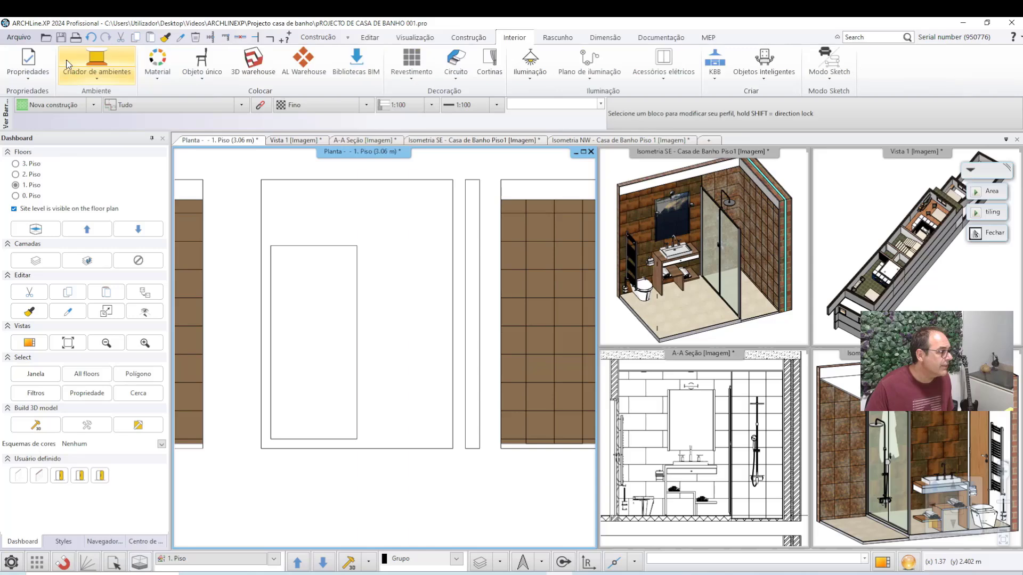
left_click(424, 314)
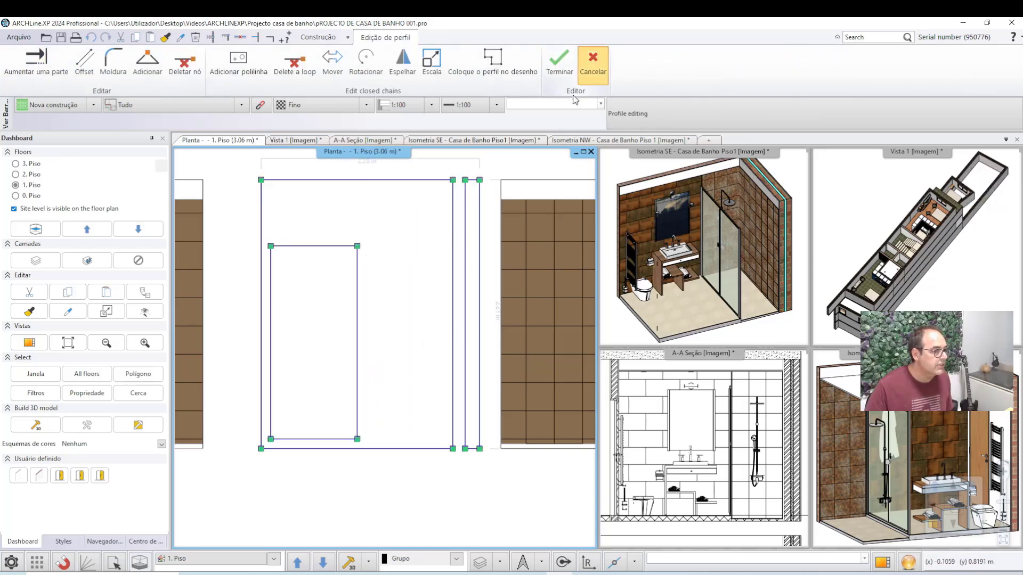
left_click(593, 63)
left_click(365, 281)
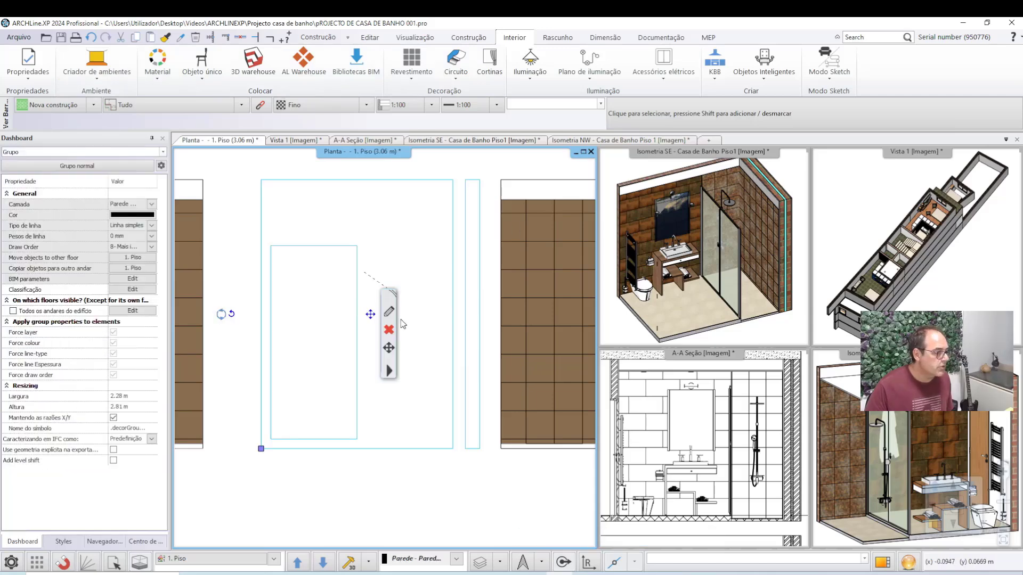
key("Escape")
scroll(376, 277, "down", 3)
Pick the door wall side for wall-side tiling and place its elevation beside the tiled one.
scroll(377, 277, "down", 2)
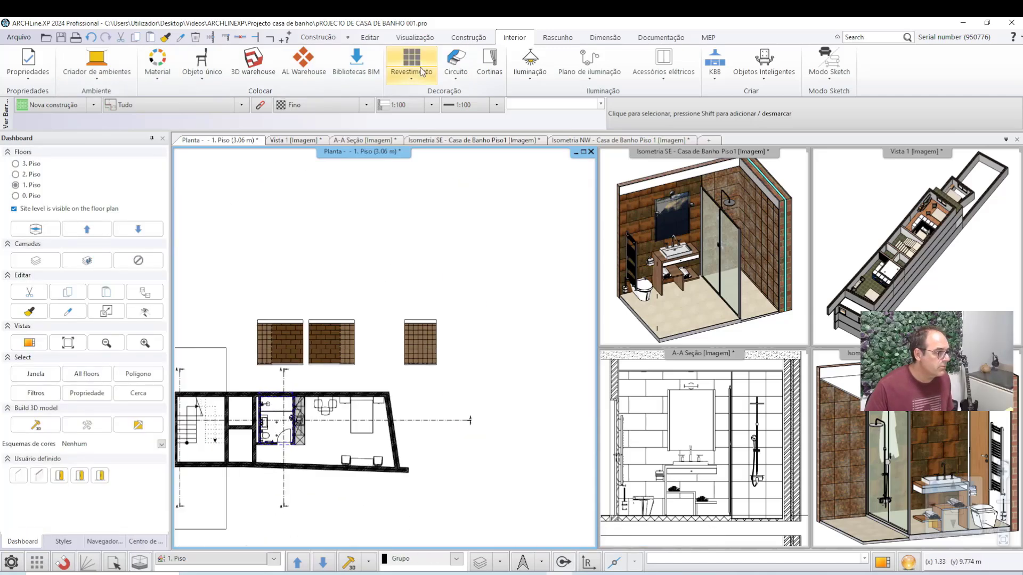
left_click(410, 63)
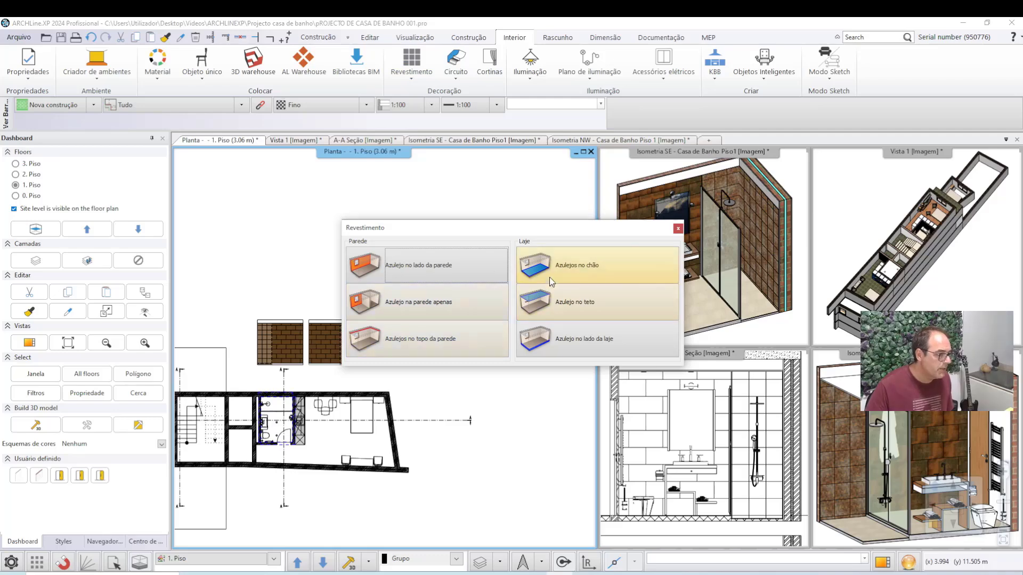
left_click(415, 275)
scroll(382, 309, "up", 3)
scroll(382, 310, "up", 2)
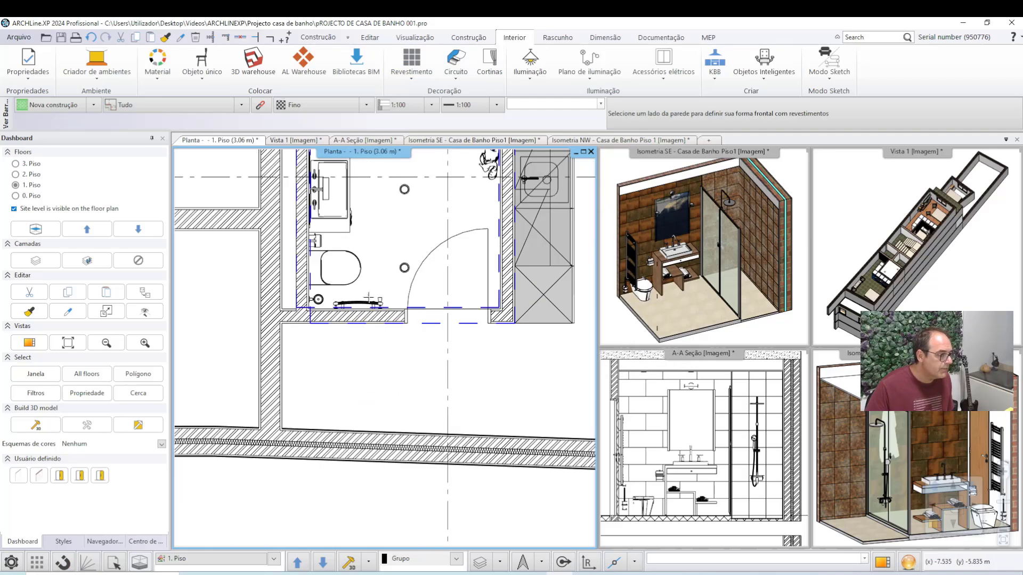
scroll(382, 309, "up", 2)
scroll(357, 272, "up", 2)
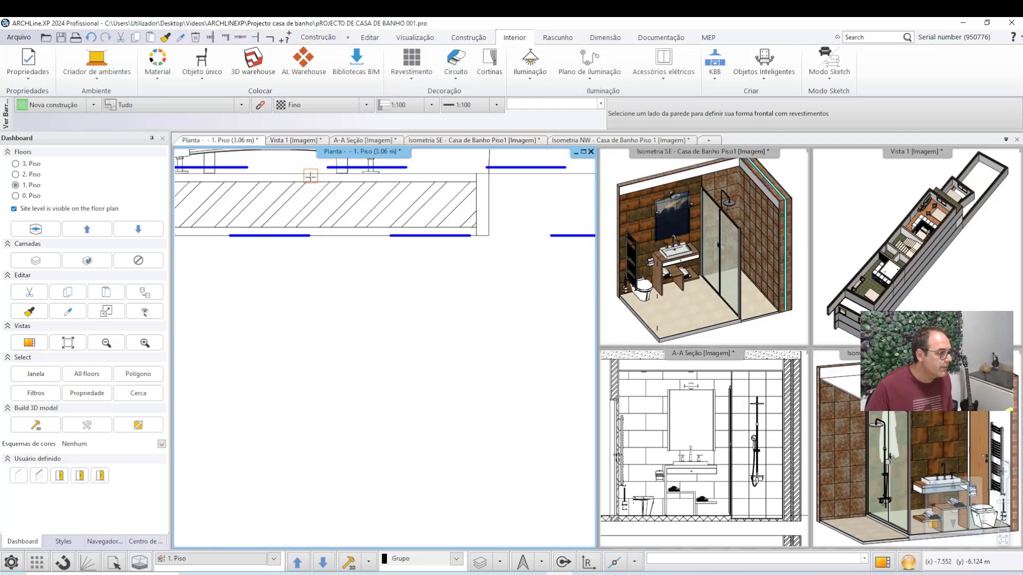
left_click(310, 176)
scroll(383, 346, "down", 2)
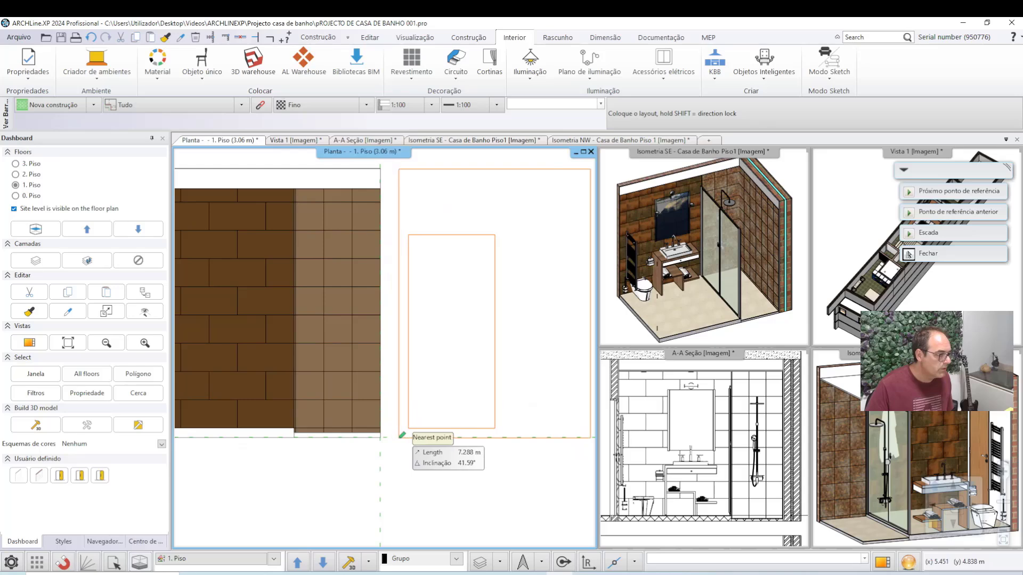
left_click(402, 435)
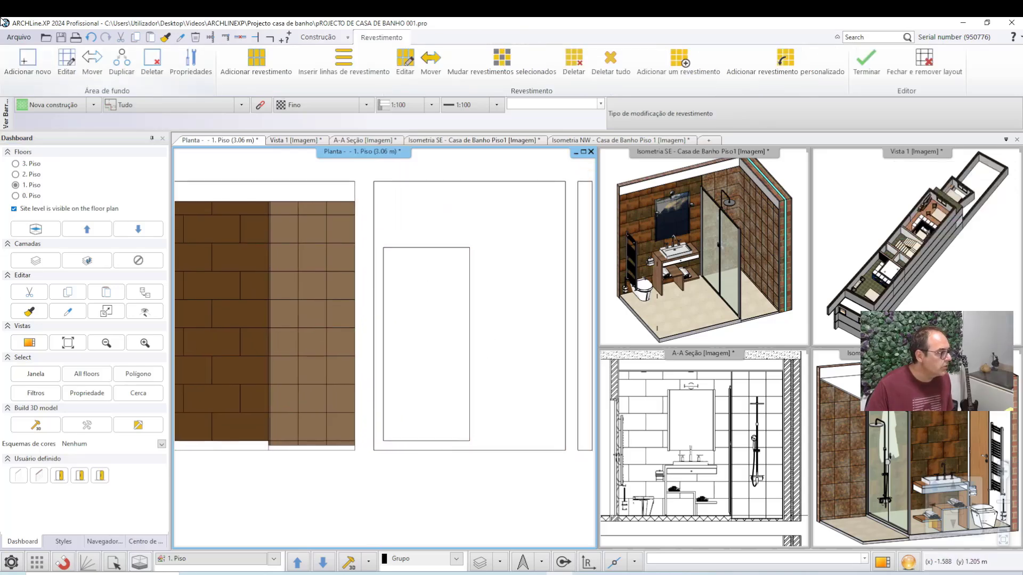
Trace a closed area around the door opening and fill it with grey R128_G128_B128.
left_click(34, 59)
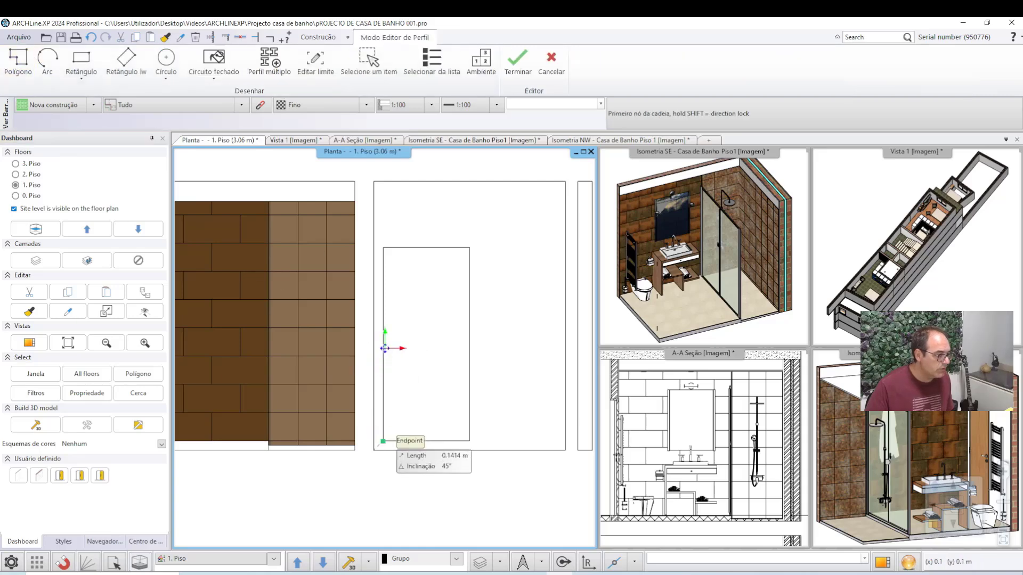
left_click(383, 441)
left_click(373, 441)
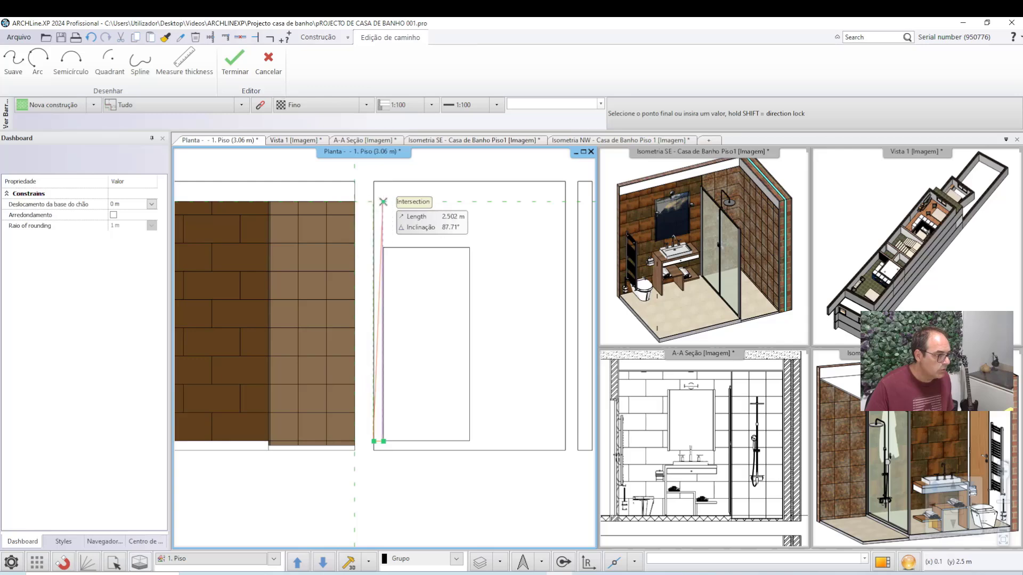
left_click(374, 201)
left_click(565, 203)
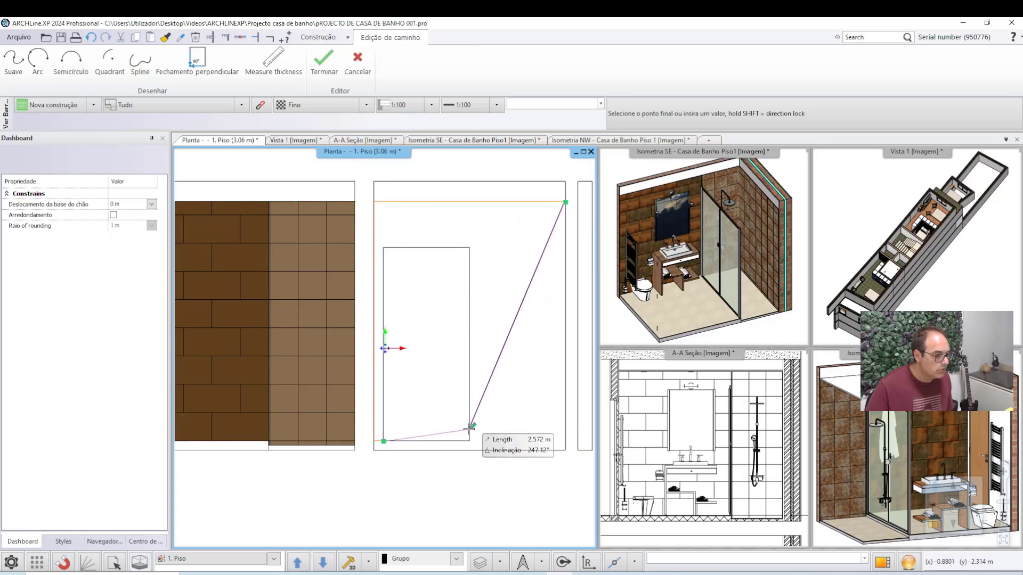
left_click(470, 441)
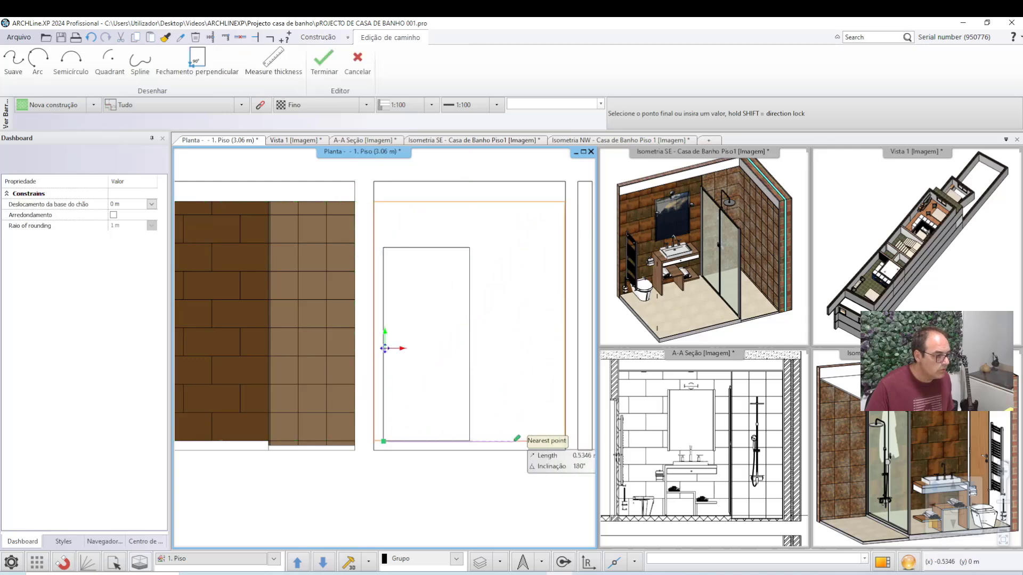
left_click(470, 247)
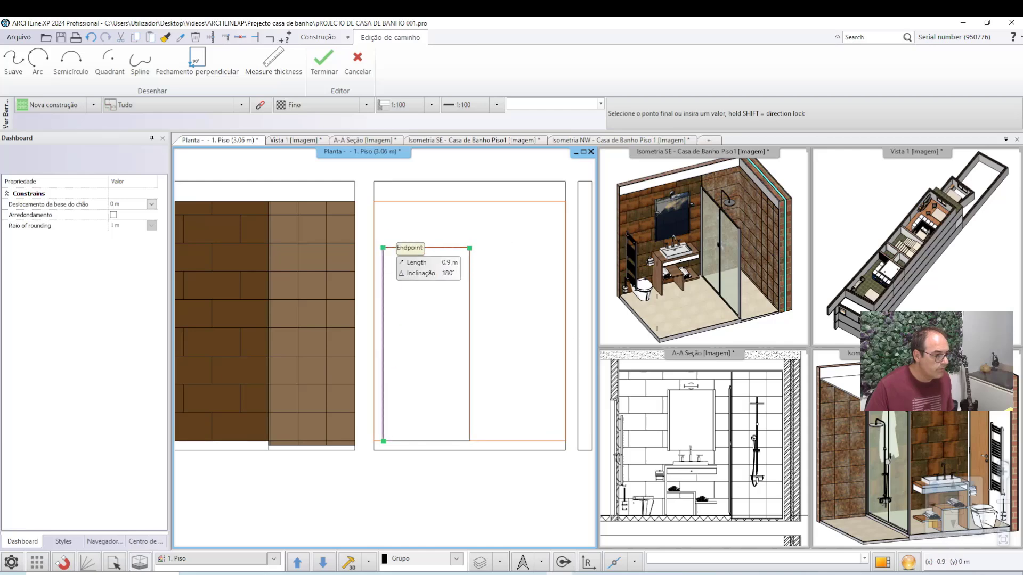
left_click(384, 248)
left_click(383, 442)
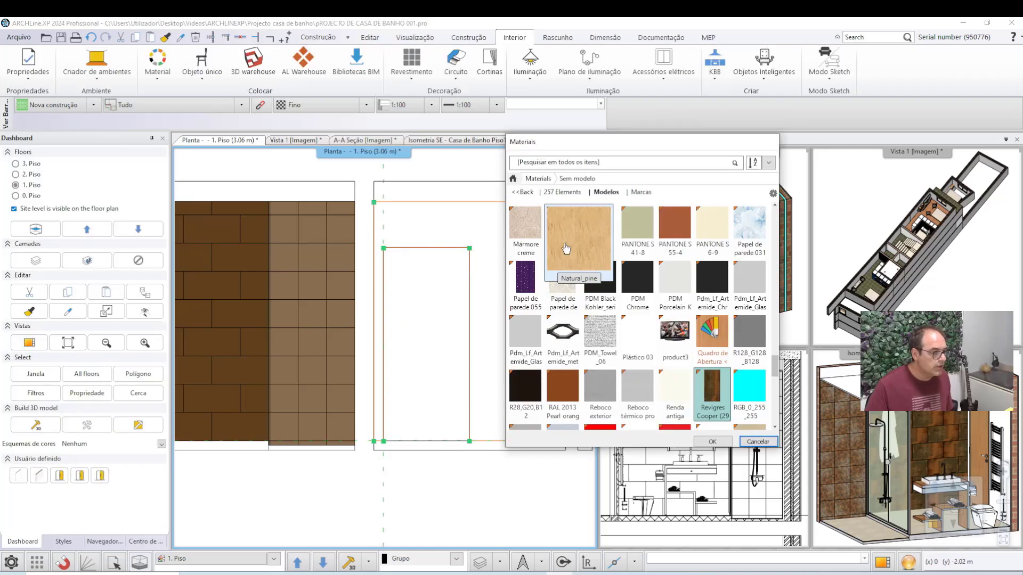
left_click(750, 342)
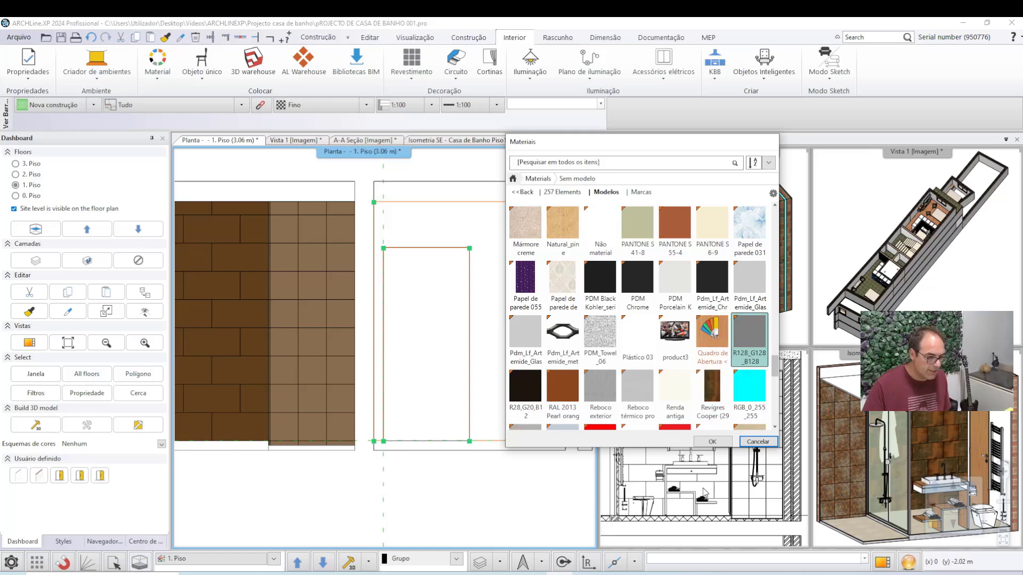
left_click(713, 442)
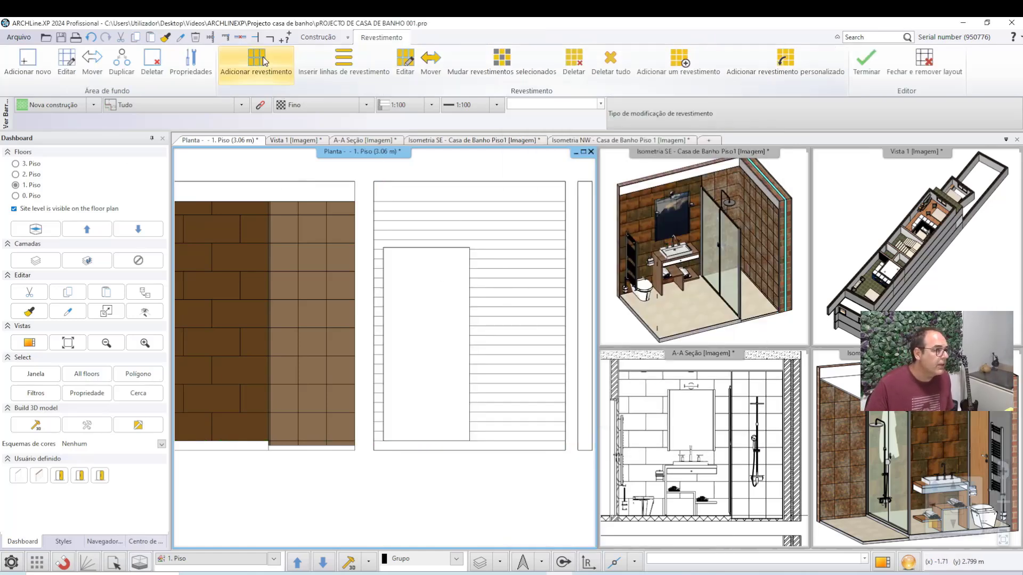
Tile the door wall with Revigres Cooper 295x592 tiles, 0.296 m row shift, snapped to the wall endpoint.
left_click(256, 62)
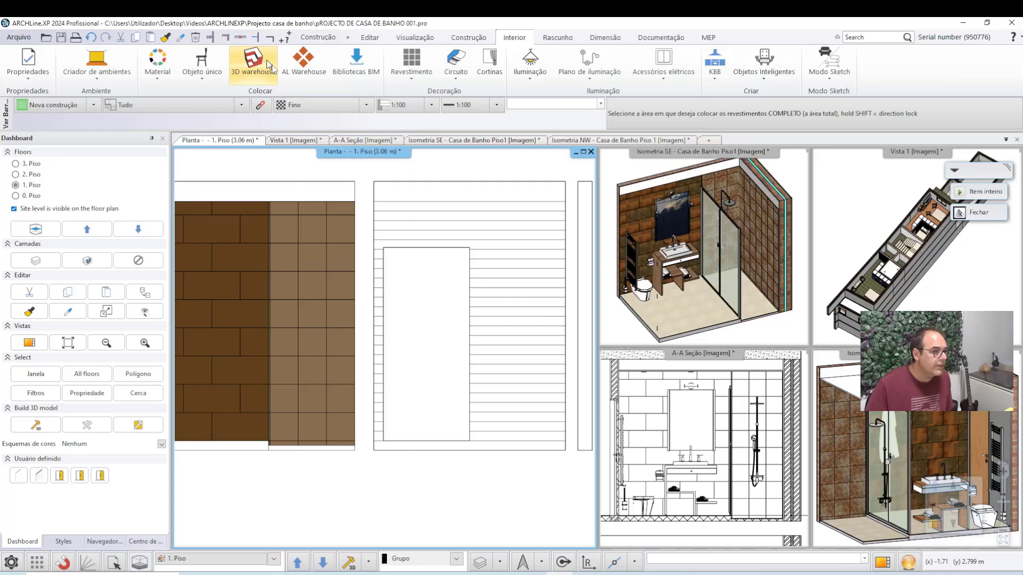
left_click(518, 245)
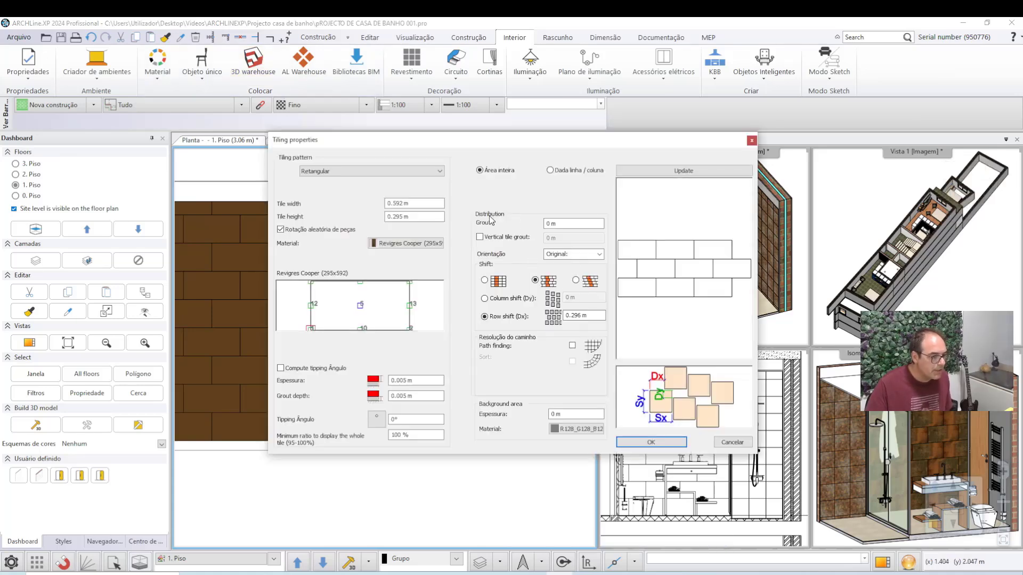
left_click(666, 443)
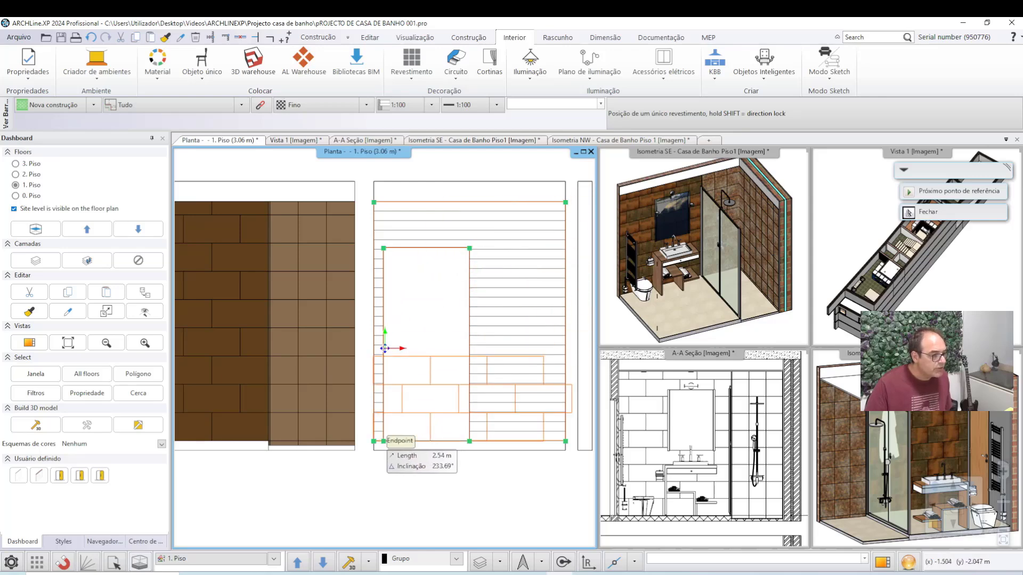
left_click(384, 441)
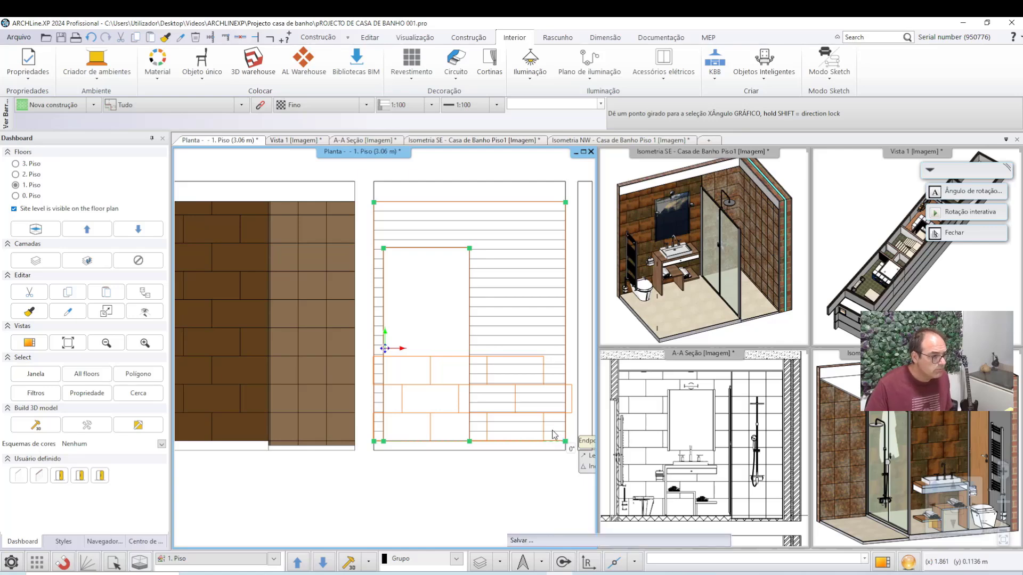
scroll(346, 373, "down", 1)
scroll(346, 373, "down", 1)
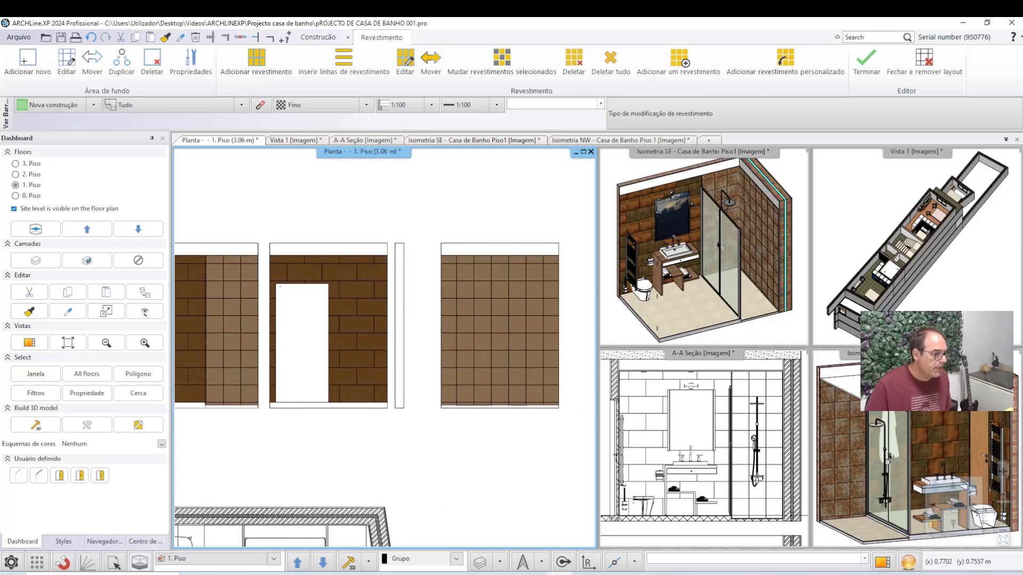
scroll(394, 385, "up", 1)
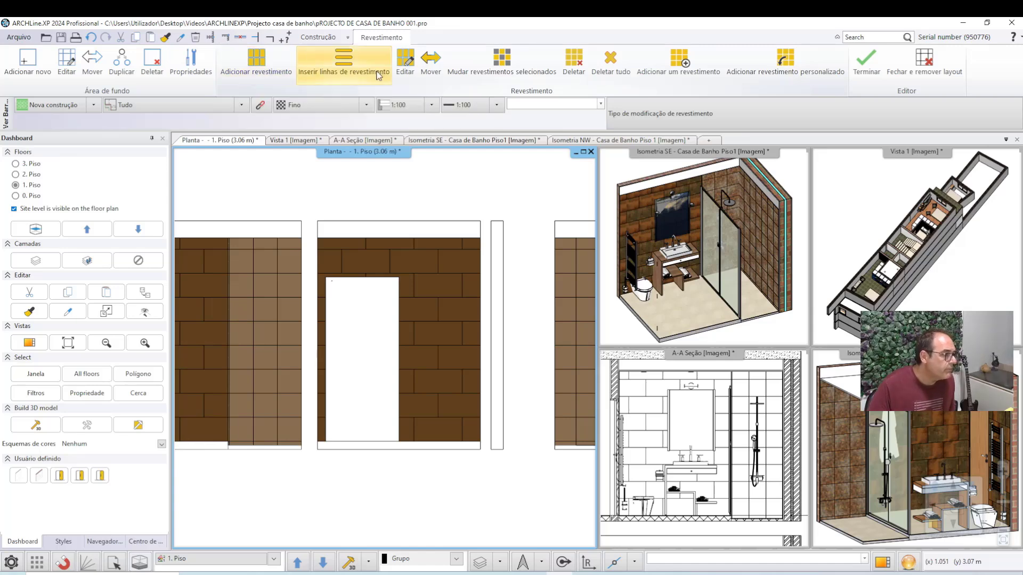
Re-anchor the doorway wall's tiling at the door's bottom corner with 0° rotation.
left_click(411, 66)
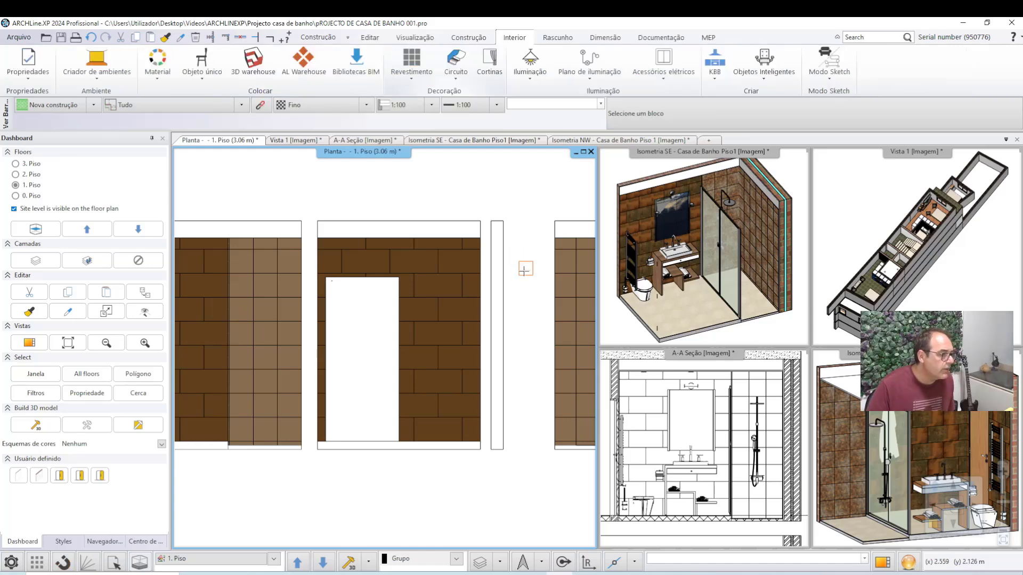
left_click(435, 318)
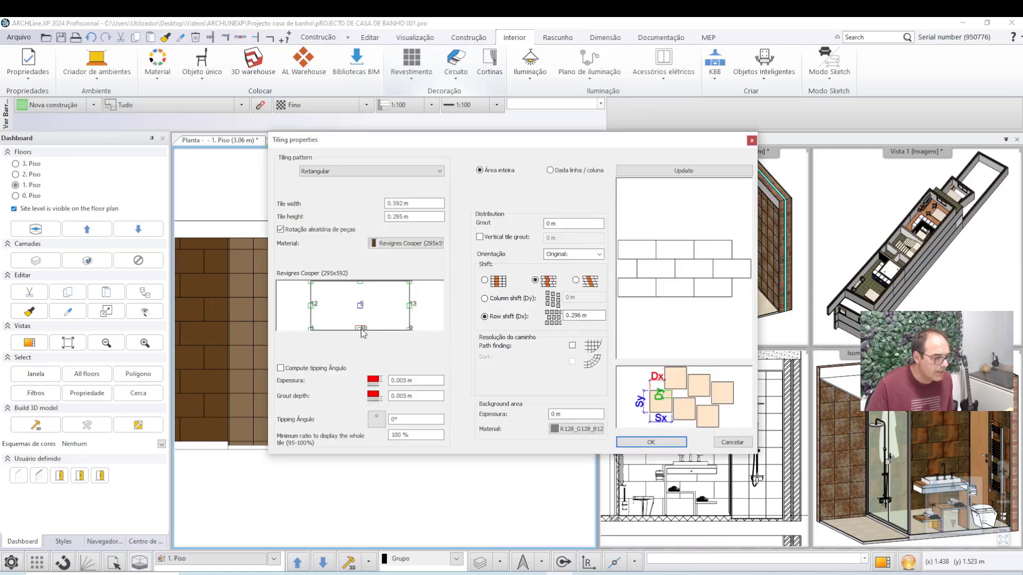
left_click(651, 443)
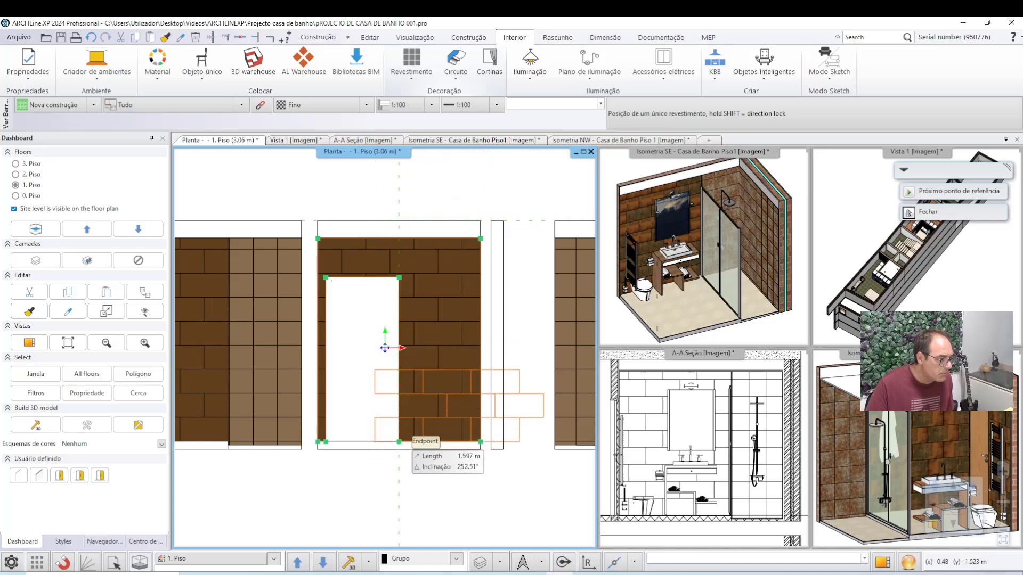
left_click(399, 441)
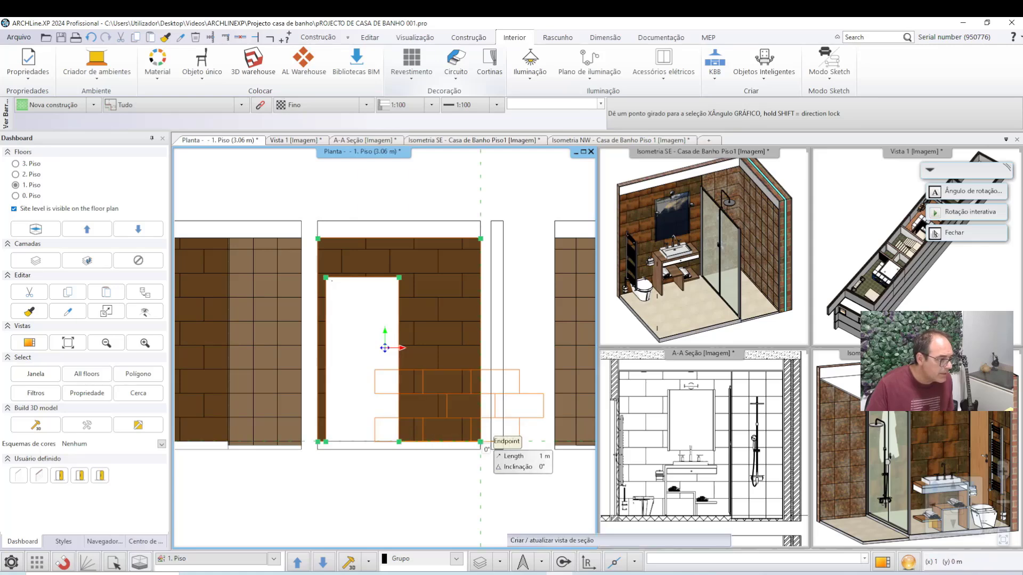
left_click(483, 443)
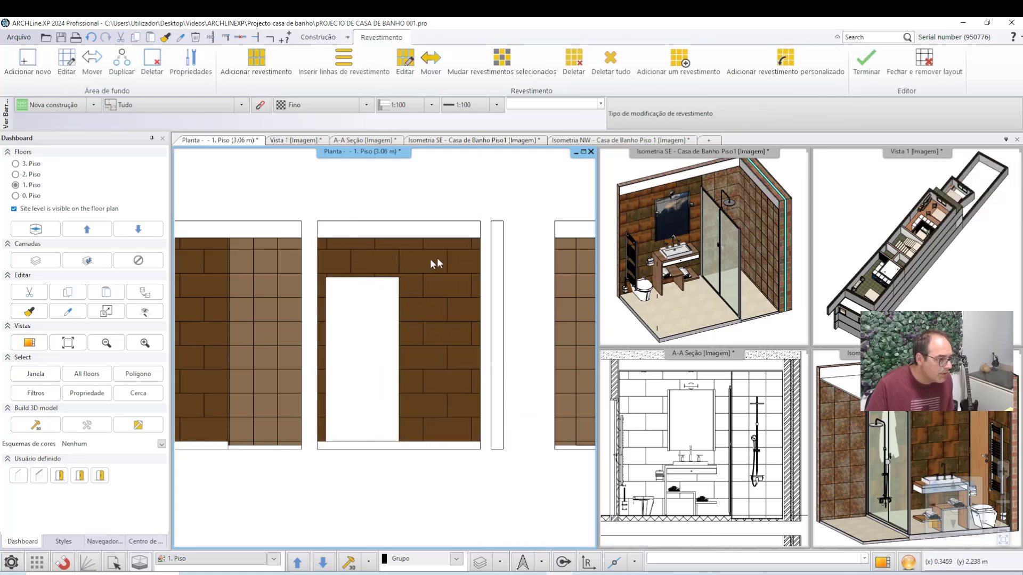
Finish tile editing and make Isometria SE the main view.
scroll(381, 270, "up", 1)
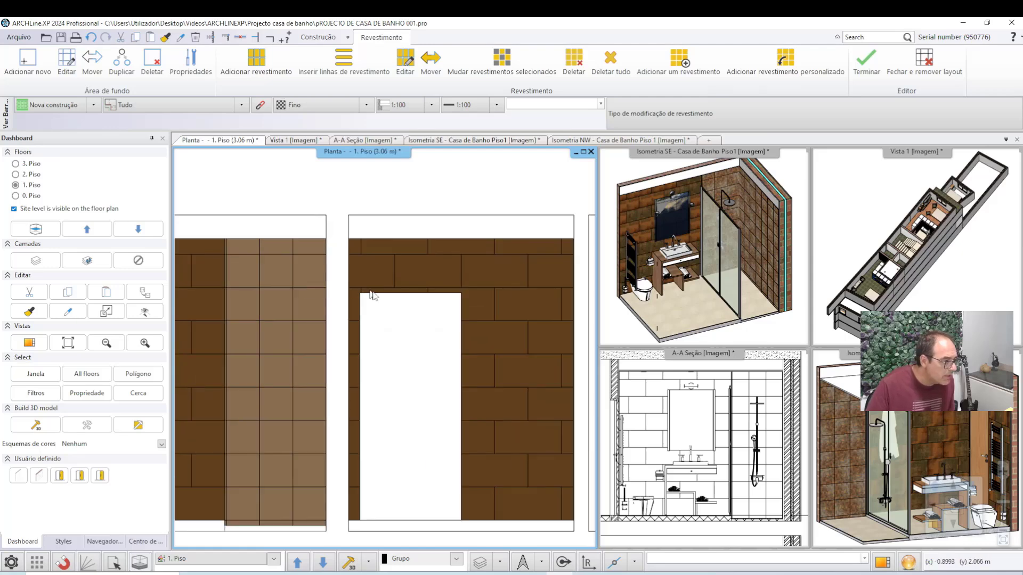
scroll(372, 297, "up", 2)
scroll(373, 366, "up", 1)
scroll(373, 354, "down", 2)
scroll(367, 352, "down", 3)
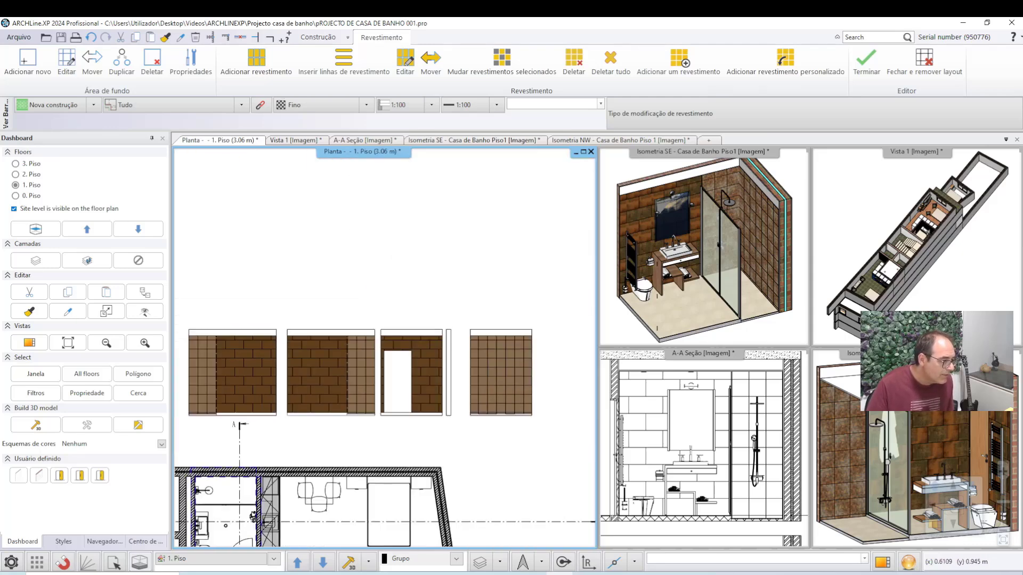
scroll(369, 373, "down", 1)
scroll(371, 399, "down", 1)
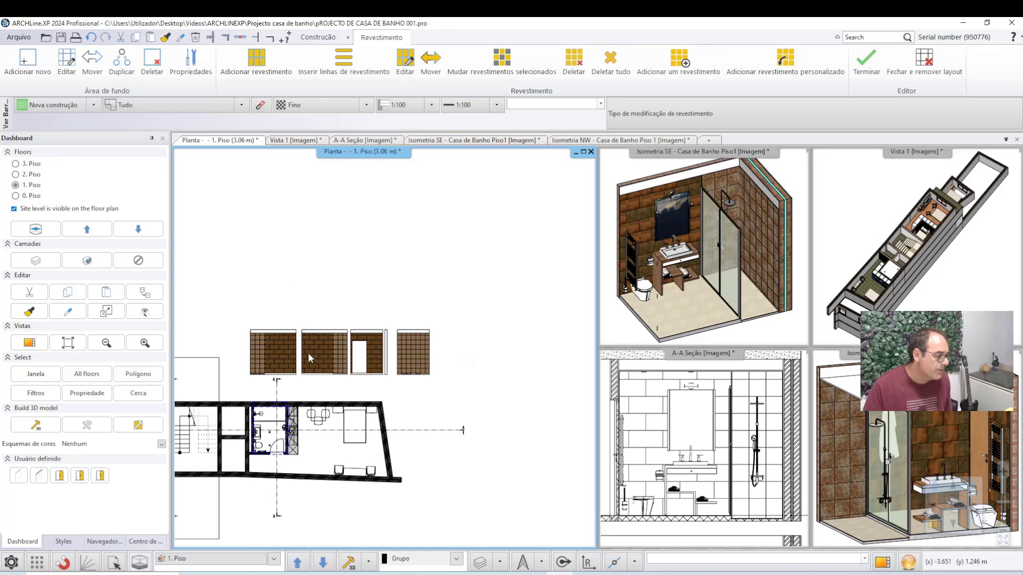
middle_click_drag(359, 353, 384, 298)
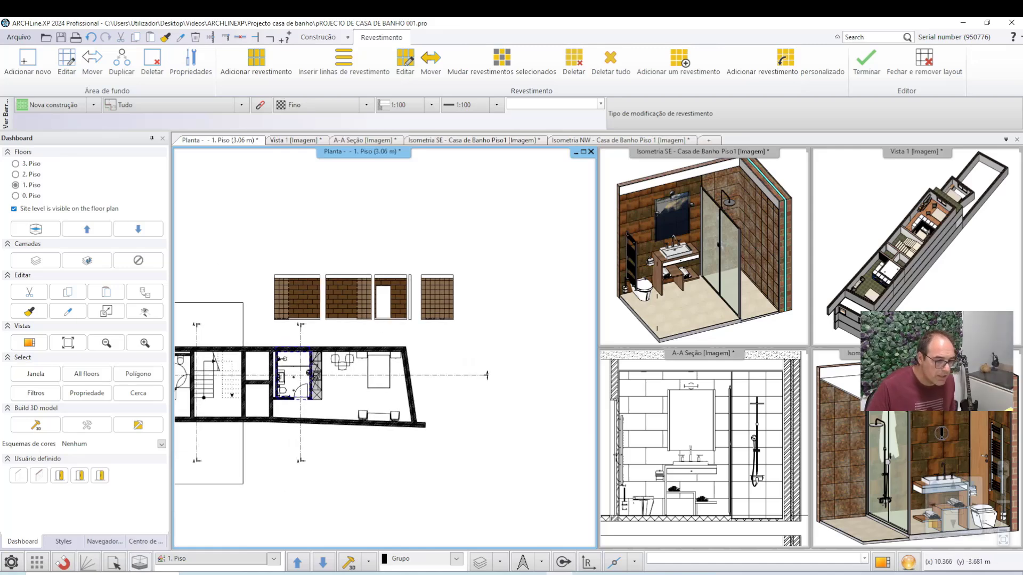
key("Escape")
left_click(745, 296)
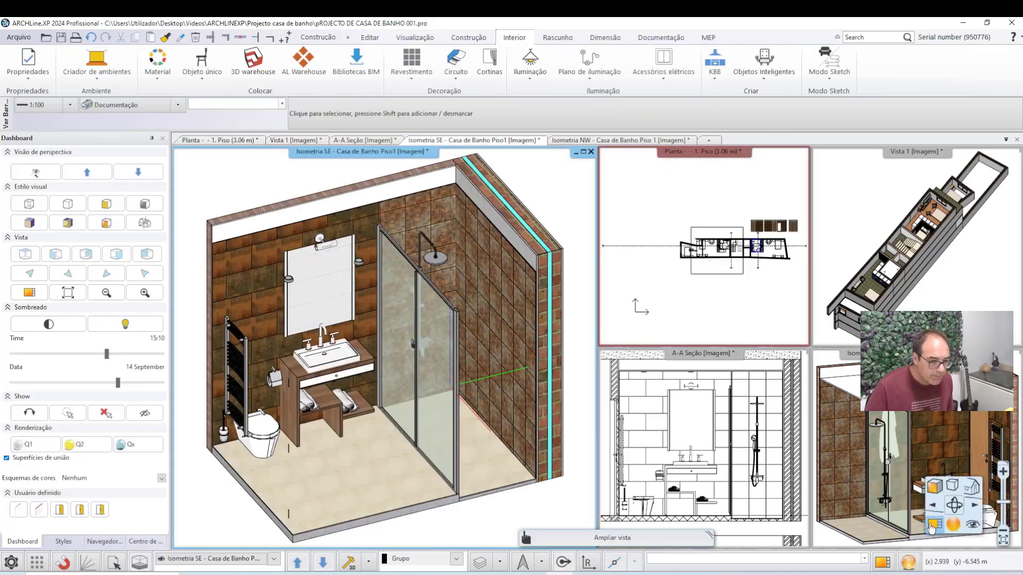
Enlarge the Isometria NW view into the main viewport.
middle_click_drag(358, 384, 389, 376)
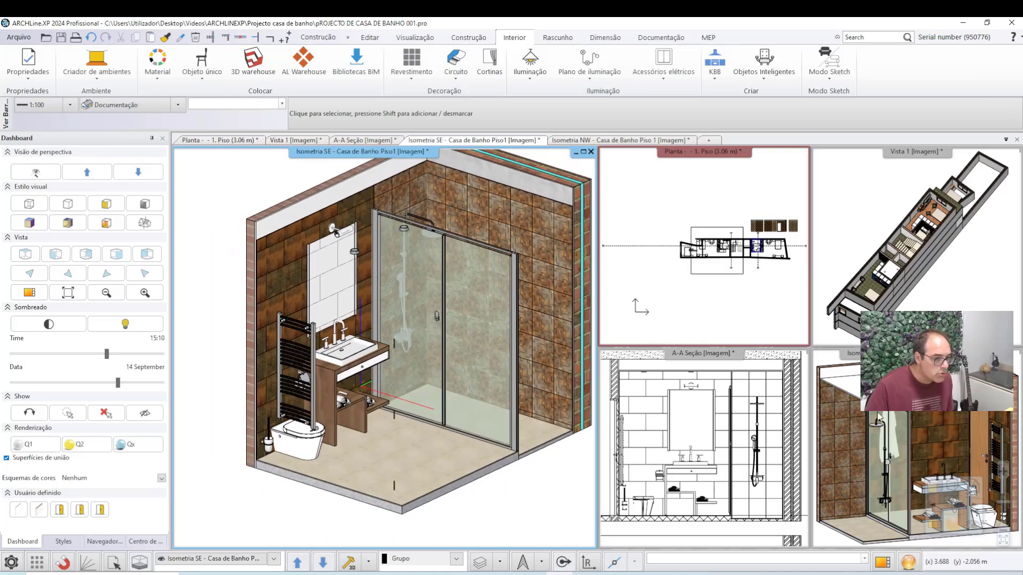
left_click(914, 408)
left_click(945, 528)
scroll(412, 299, "up", 2)
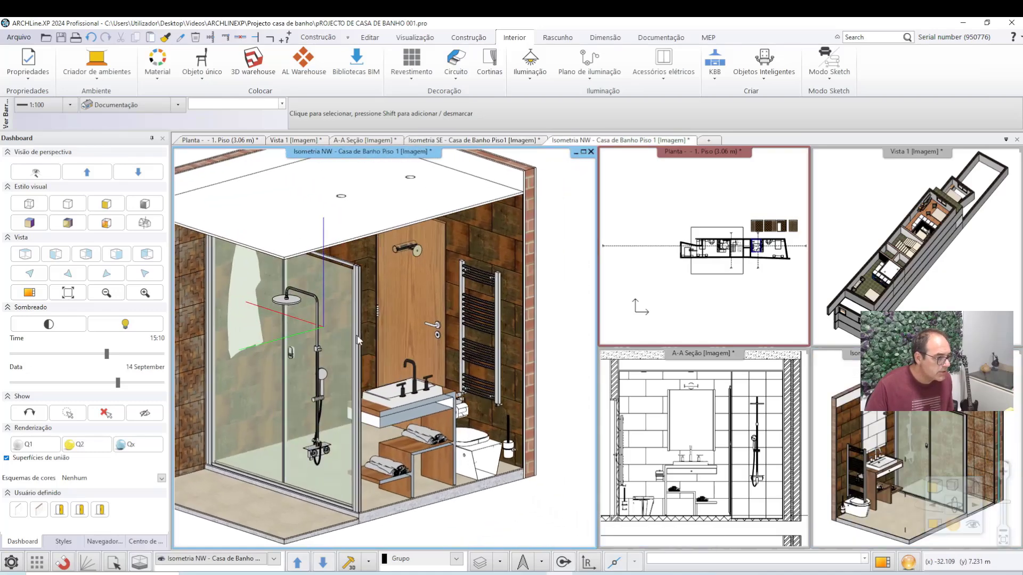
scroll(411, 299, "up", 2)
scroll(412, 300, "up", 2)
Orbit and zoom the NW isometric view to inspect the tiled shower and walls.
mouse_move(411, 299)
middle_mouse_down()
mouse_move(385, 293)
mouse_move(400, 325)
middle_mouse_up()
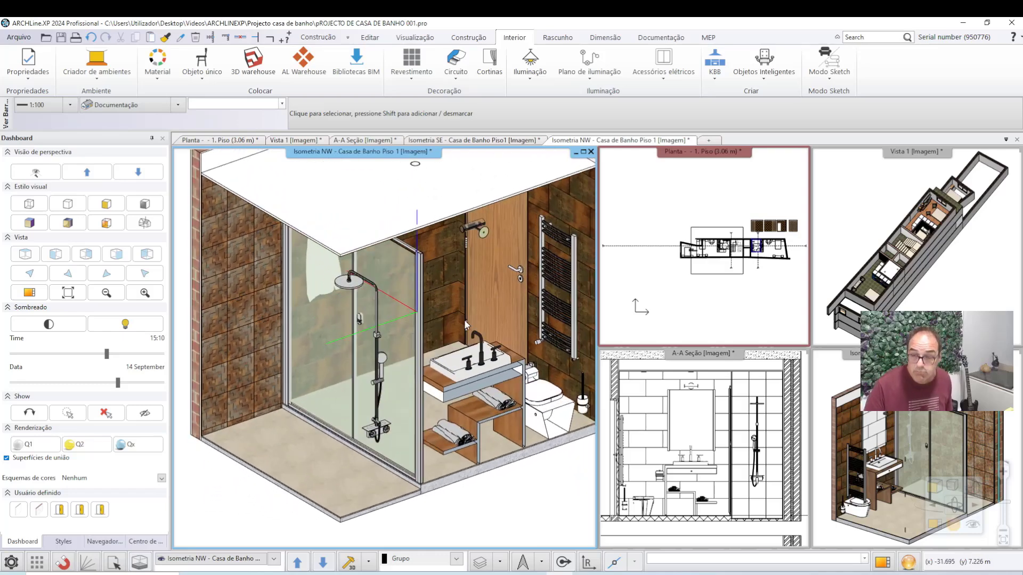
middle_click_drag(340, 348, 342, 341)
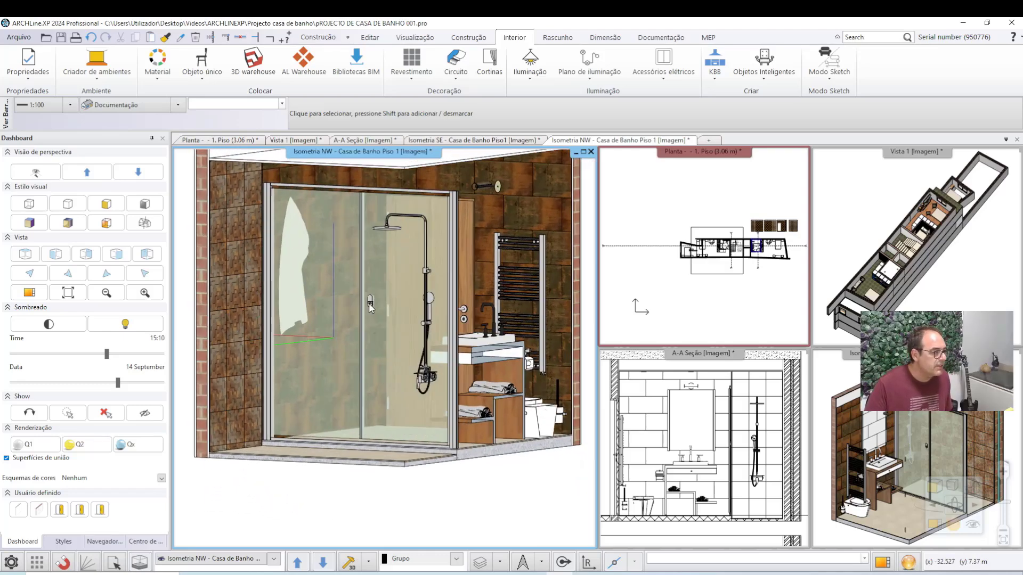
scroll(345, 334, "up", 2)
scroll(347, 328, "up", 2)
scroll(349, 321, "up", 2)
scroll(355, 336, "up", 2)
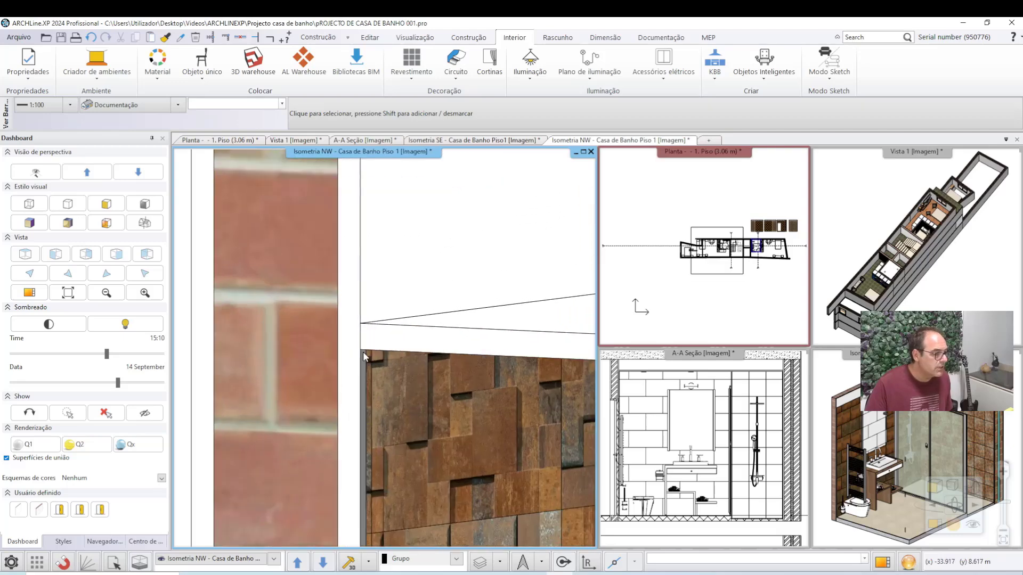
scroll(370, 352, "up", 2)
scroll(377, 352, "down", 3)
scroll(376, 367, "down", 2)
scroll(377, 364, "down", 3)
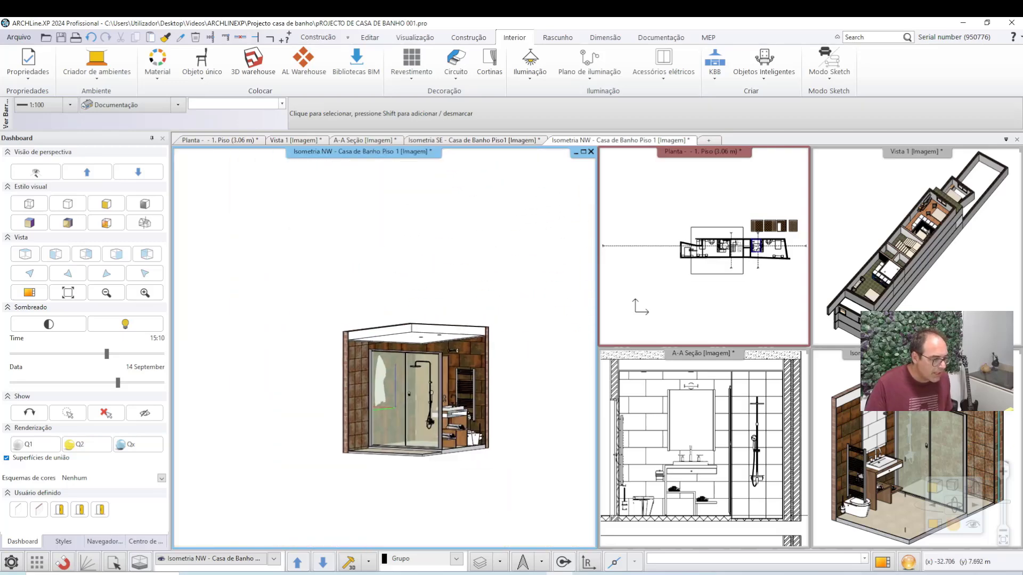
scroll(380, 361, "up", 1)
scroll(383, 358, "up", 3)
scroll(386, 355, "up", 2)
scroll(386, 353, "down", 2)
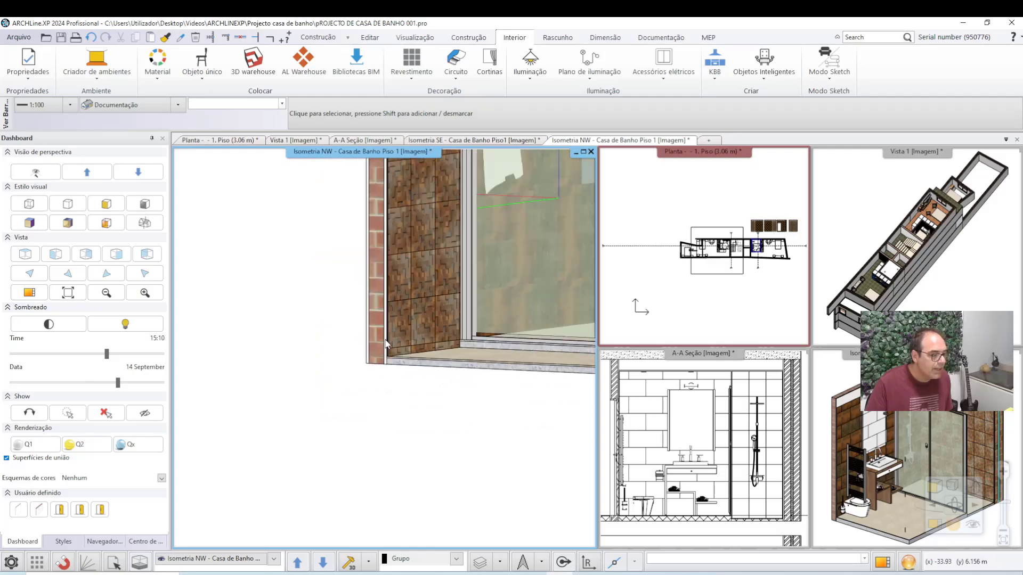
scroll(377, 350, "down", 1)
scroll(368, 349, "down", 1)
scroll(357, 346, "down", 1)
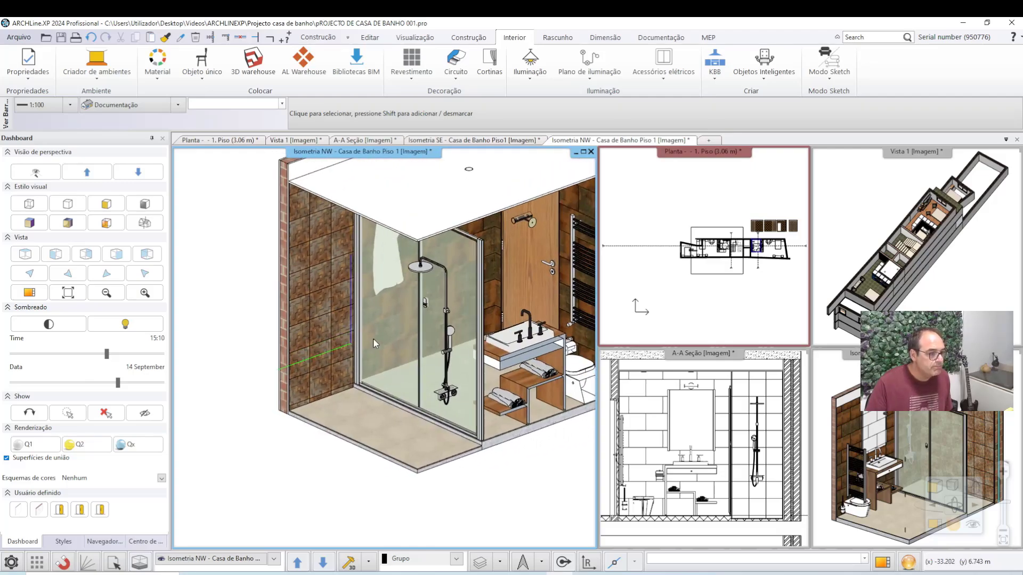